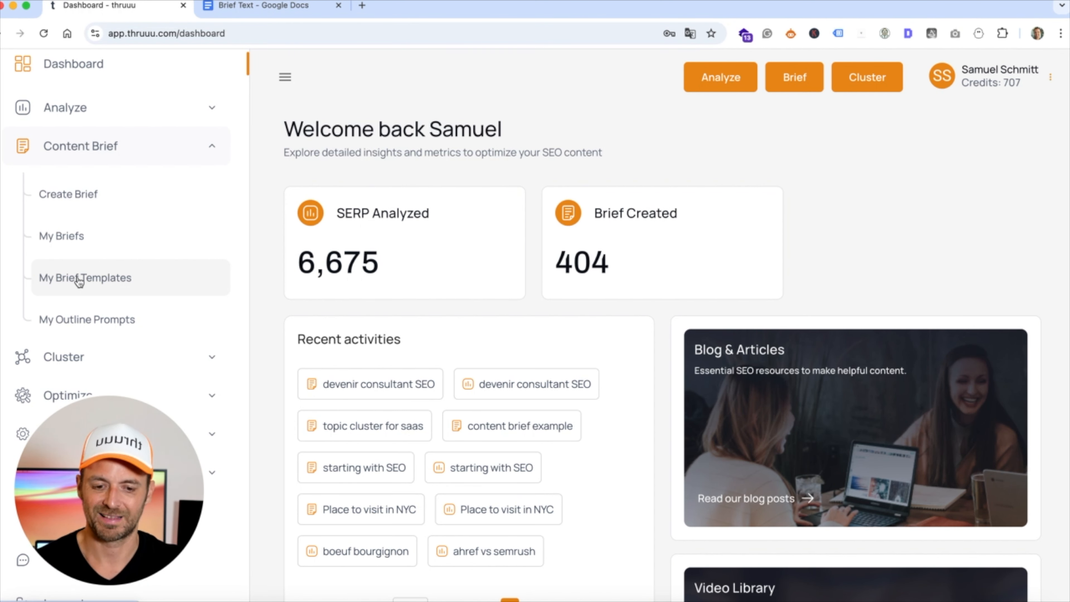
- Open the list of content brief templates and start creating a new template
{"action": "left_click", "coordinate": [79, 279]}
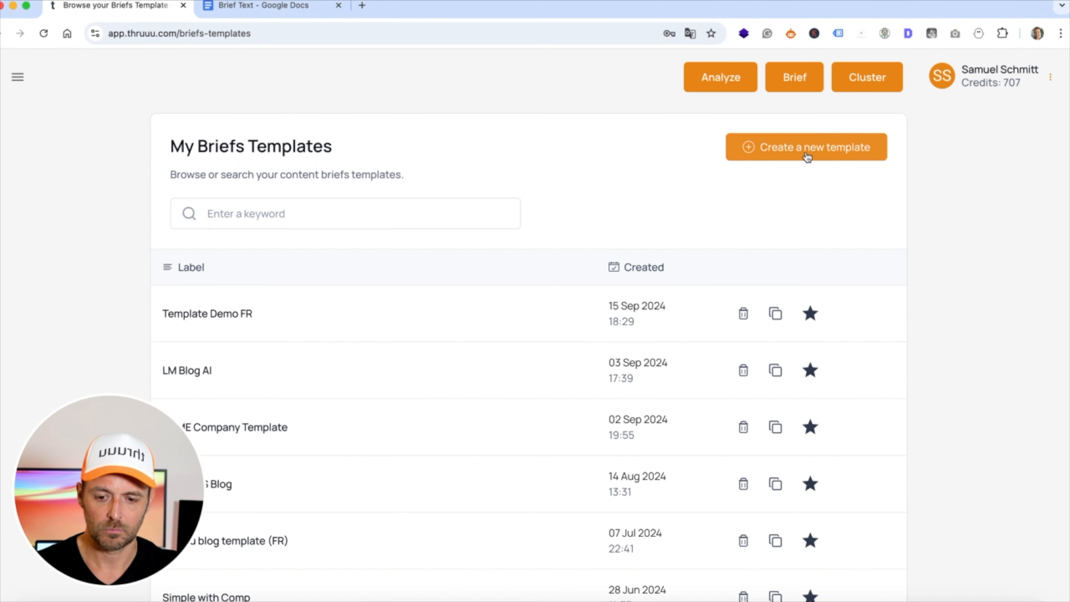
{"action": "scroll", "coordinate": [433, 303], "scroll_direction": "down", "scroll_amount": 6}
{"action": "scroll", "coordinate": [433, 304], "scroll_direction": "down", "scroll_amount": 2}
{"action": "scroll", "coordinate": [432, 301], "scroll_direction": "up", "scroll_amount": 8}
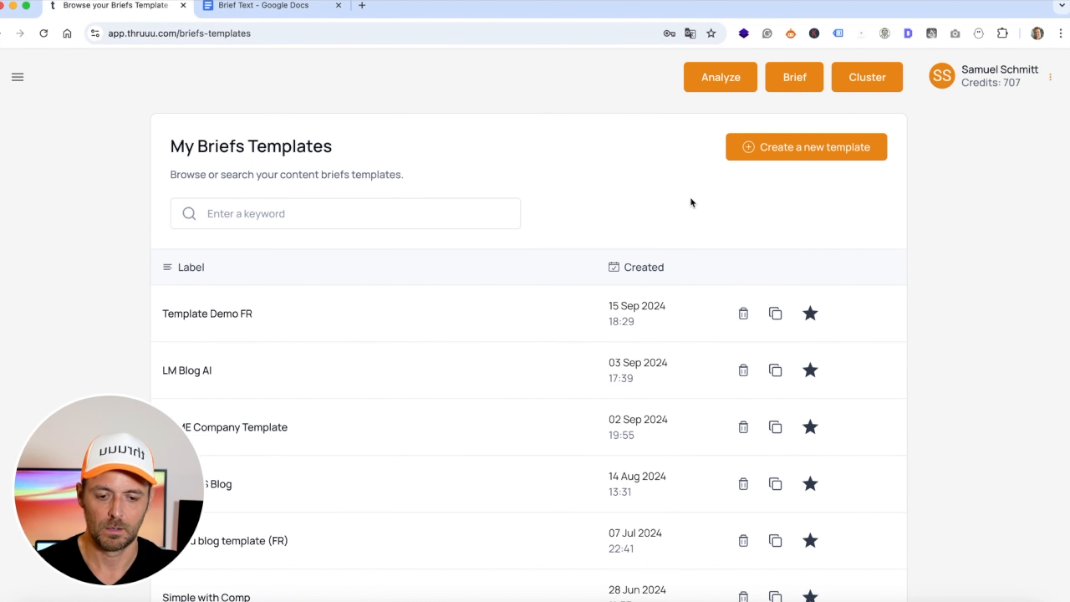
{"action": "left_click", "coordinate": [808, 149]}
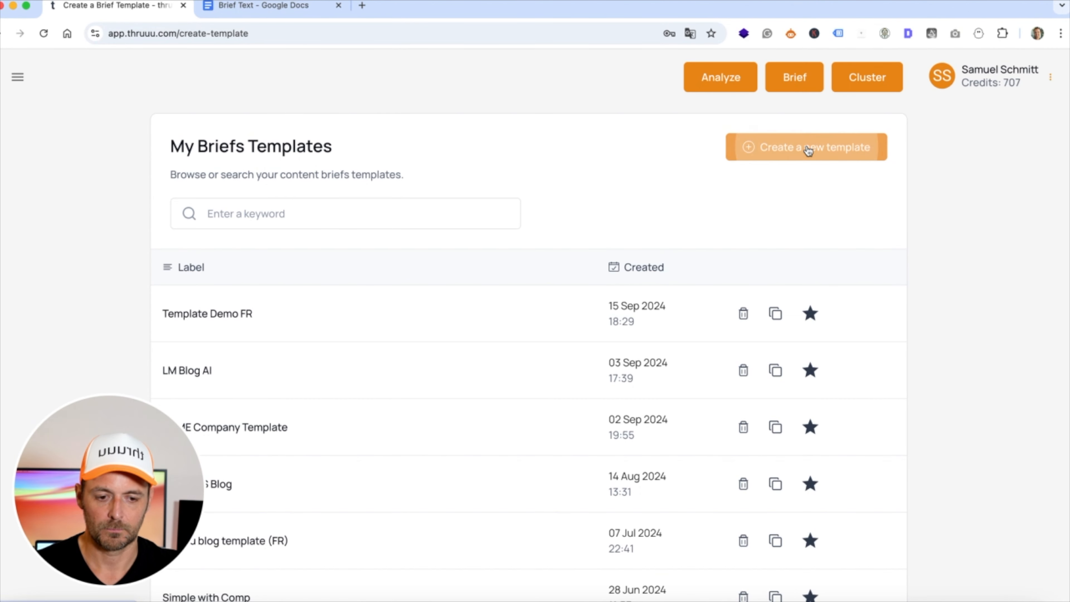
{"action": "left_click_drag", "start_coordinate": [161, 465], "coordinate": [967, 423]}
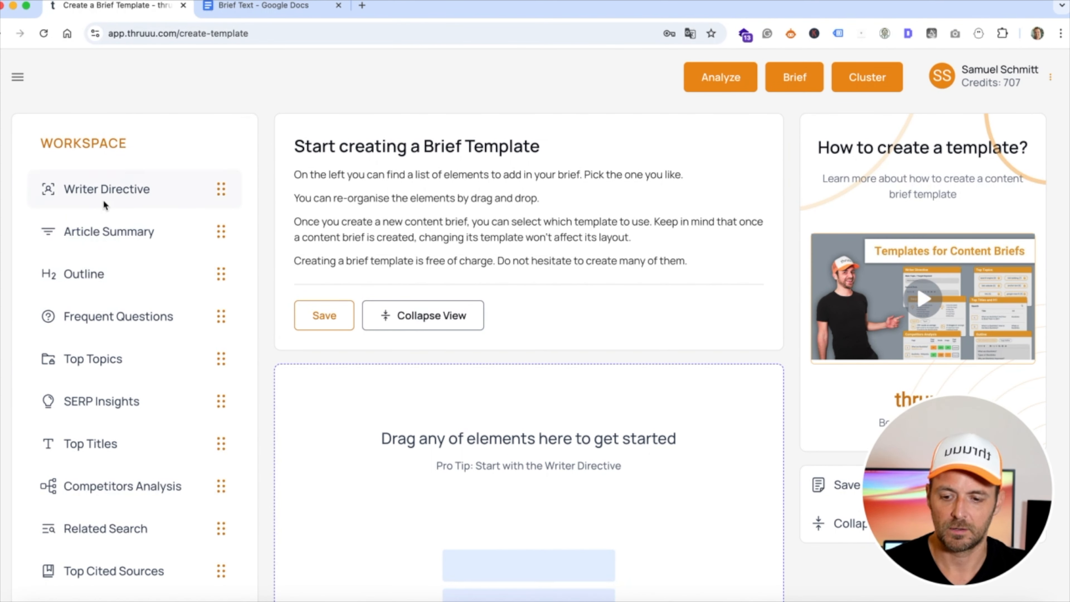
- Add the Writer Directive element to the empty brief template
{"action": "scroll", "coordinate": [103, 200], "scroll_direction": "down", "scroll_amount": 4}
{"action": "scroll", "coordinate": [103, 200], "scroll_direction": "up", "scroll_amount": 4}
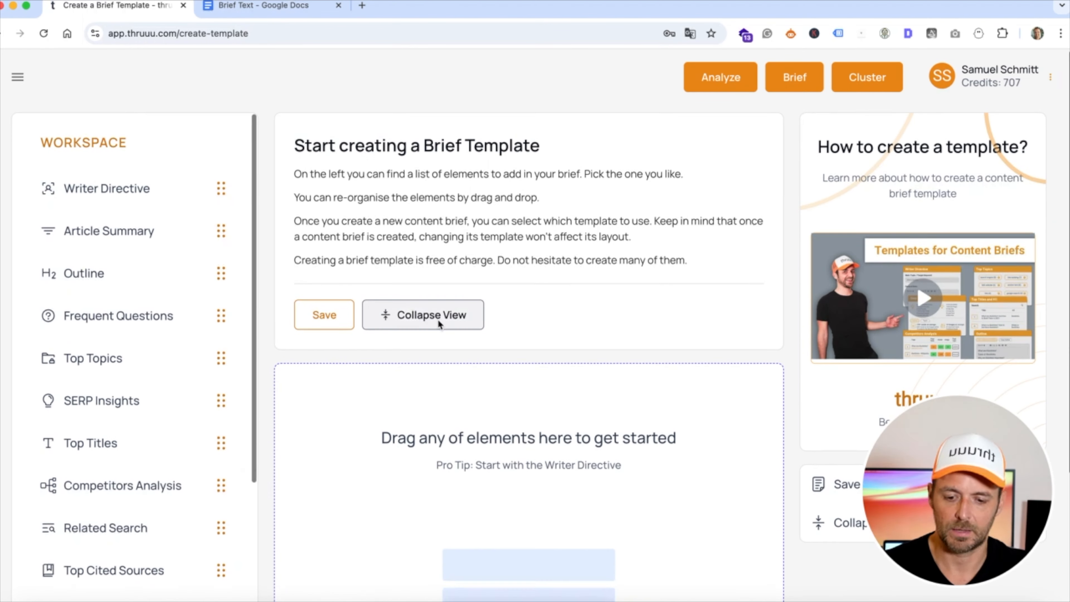
{"action": "scroll", "coordinate": [438, 320], "scroll_direction": "down", "scroll_amount": 5}
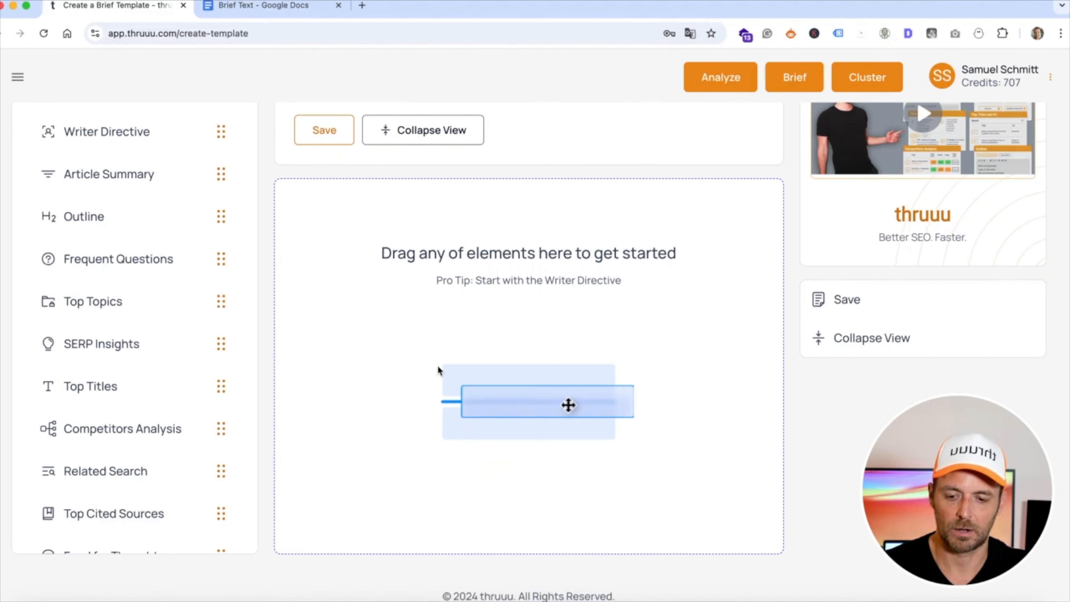
{"action": "scroll", "coordinate": [209, 261], "scroll_direction": "up", "scroll_amount": 3}
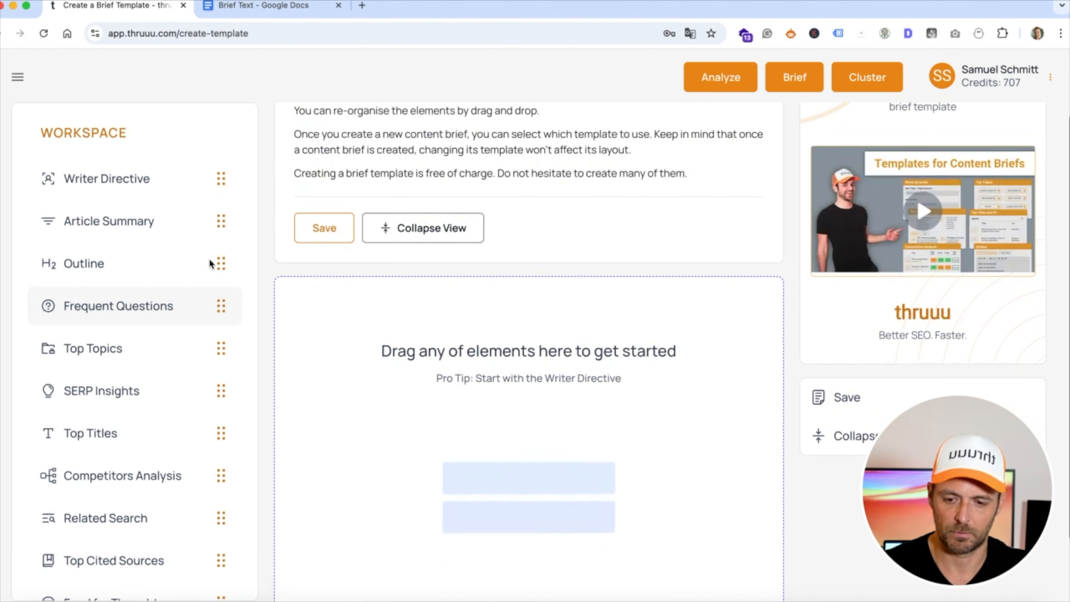
{"action": "scroll", "coordinate": [209, 263], "scroll_direction": "down", "scroll_amount": 1}
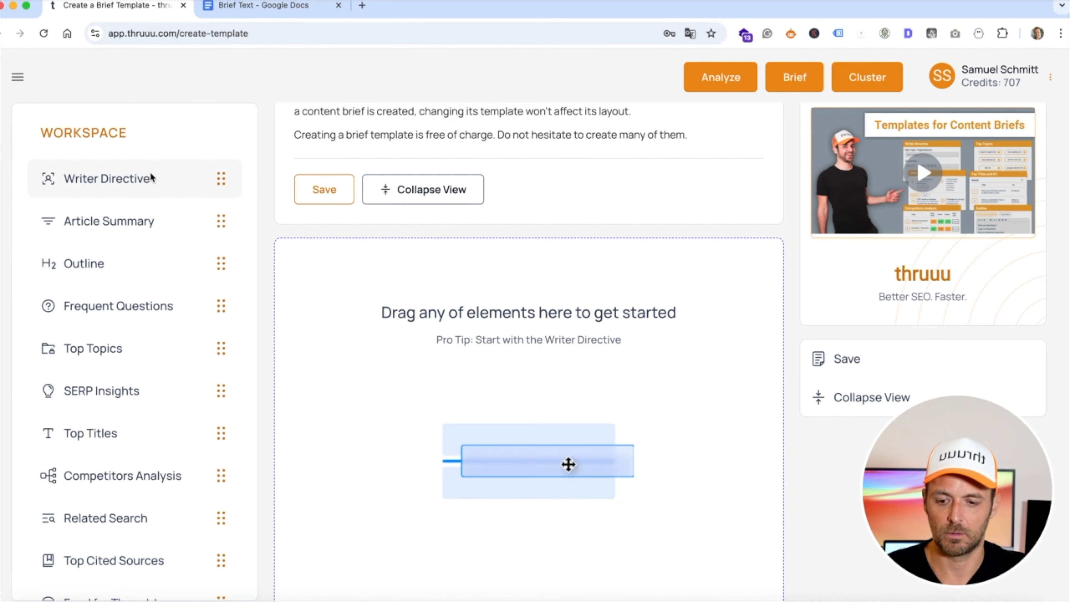
{"action": "left_click_drag", "start_coordinate": [197, 179], "coordinate": [485, 299]}
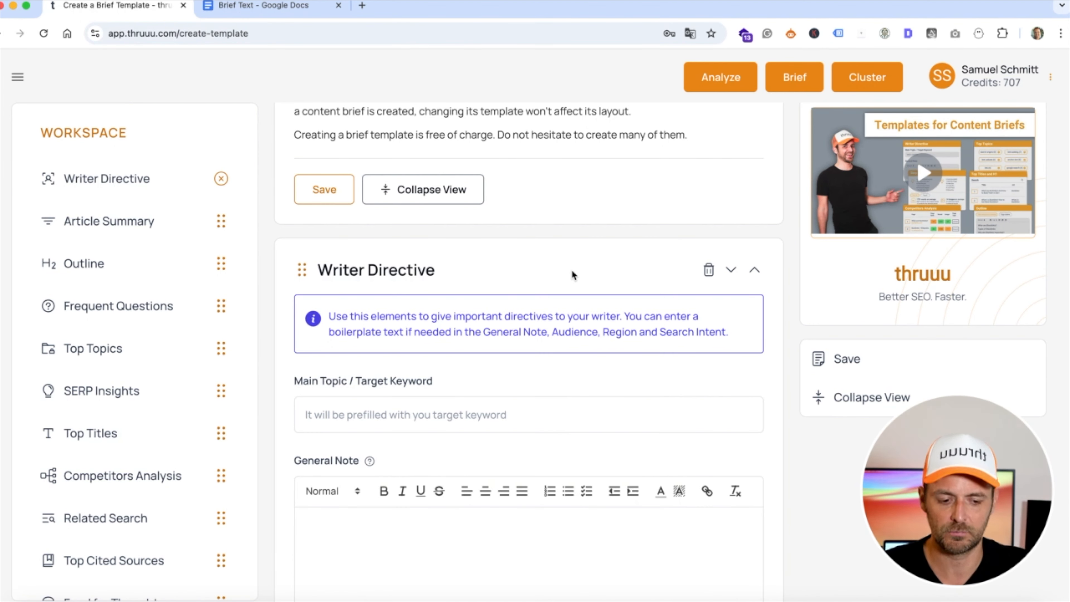
- Examine the Writer Directive fields, from the target keyword and general note through audience, region and search intent
{"action": "scroll", "coordinate": [572, 271], "scroll_direction": "down", "scroll_amount": 1}
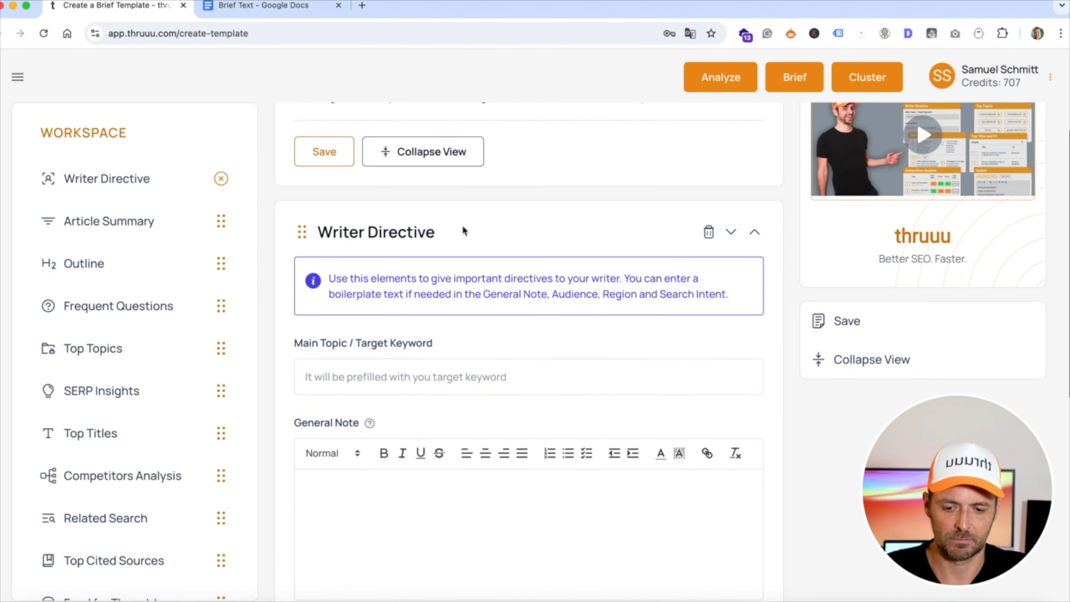
{"action": "scroll", "coordinate": [461, 226], "scroll_direction": "down", "scroll_amount": 2}
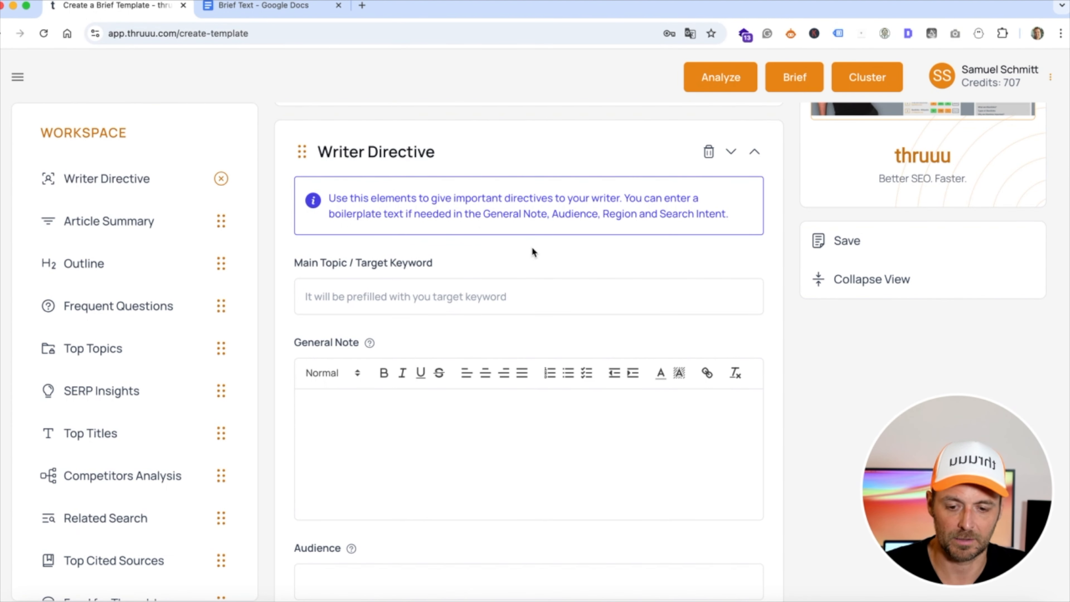
{"action": "scroll", "coordinate": [531, 251], "scroll_direction": "down", "scroll_amount": 1}
{"action": "left_click", "coordinate": [360, 239]}
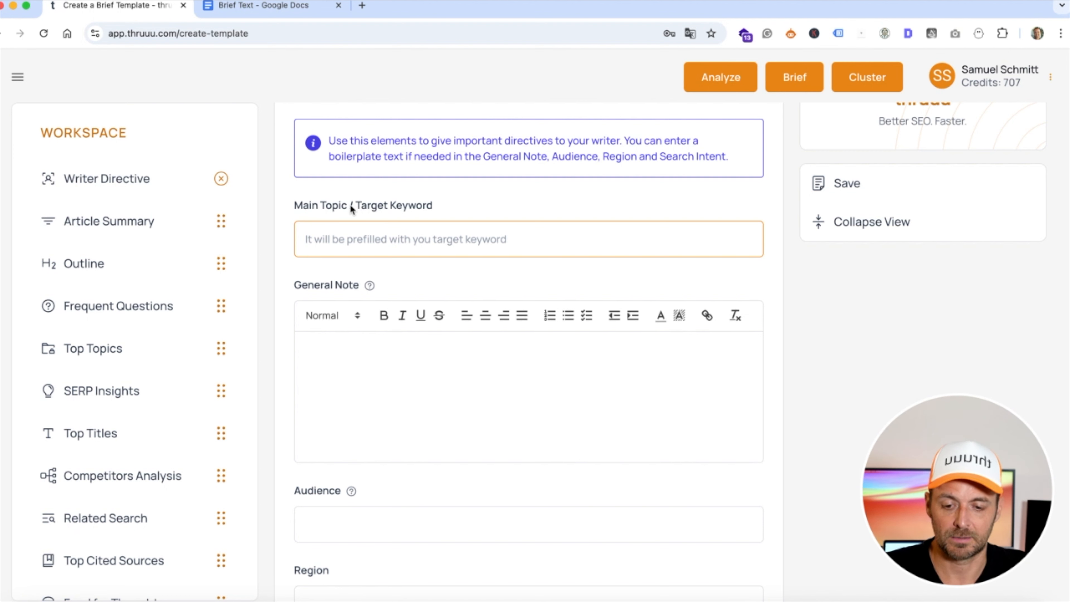
{"action": "scroll", "coordinate": [449, 223], "scroll_direction": "down", "scroll_amount": 2}
{"action": "left_click", "coordinate": [390, 243]}
{"action": "scroll", "coordinate": [402, 303], "scroll_direction": "down", "scroll_amount": 1}
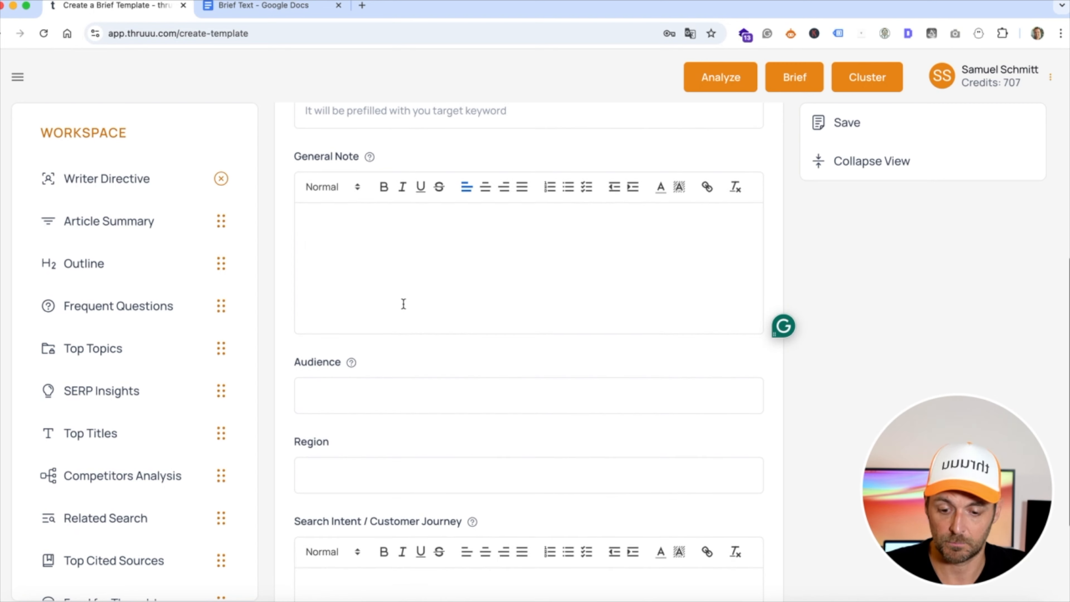
{"action": "left_click", "coordinate": [331, 337]}
{"action": "left_click", "coordinate": [318, 403]}
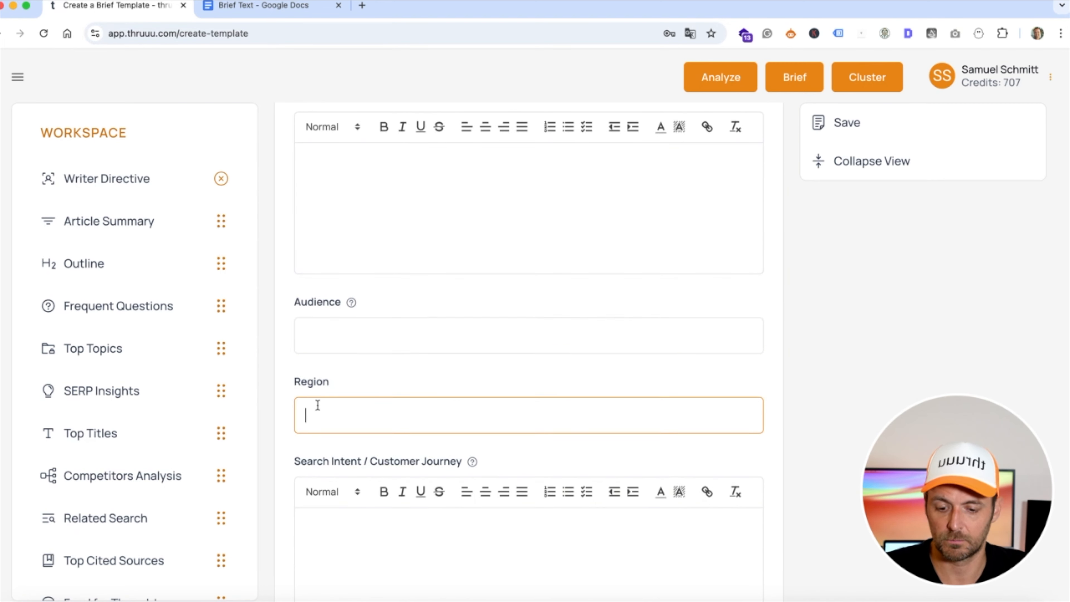
{"action": "scroll", "coordinate": [320, 413], "scroll_direction": "down", "scroll_amount": 2}
{"action": "left_click", "coordinate": [337, 454]}
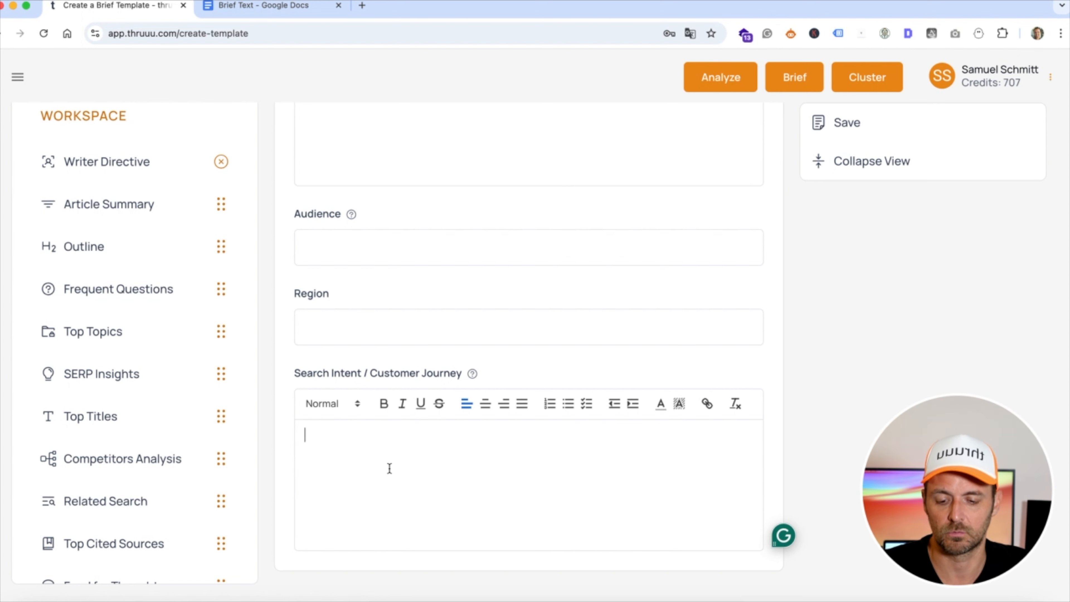
{"action": "scroll", "coordinate": [389, 468], "scroll_direction": "up", "scroll_amount": 4}
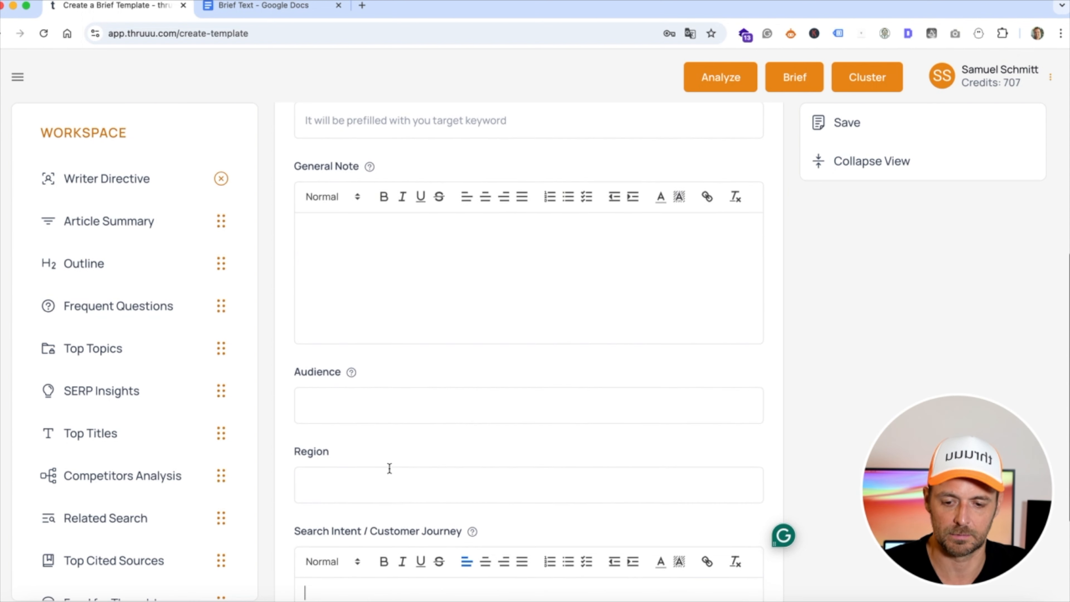
- Switch to the Brief Text document in Google Docs and copy the text from "Article objective:" through the Search Intent link
{"action": "left_click", "coordinate": [364, 296]}
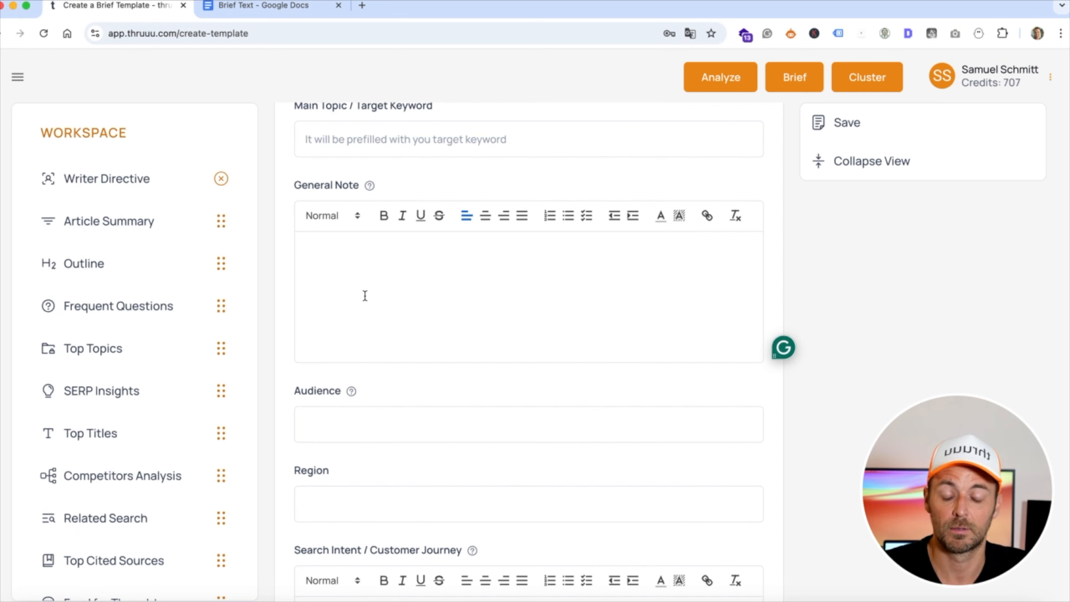
{"action": "left_click", "coordinate": [278, 5]}
{"action": "scroll", "coordinate": [341, 225], "scroll_direction": "up", "scroll_amount": 3}
{"action": "scroll", "coordinate": [341, 225], "scroll_direction": "up", "scroll_amount": 10}
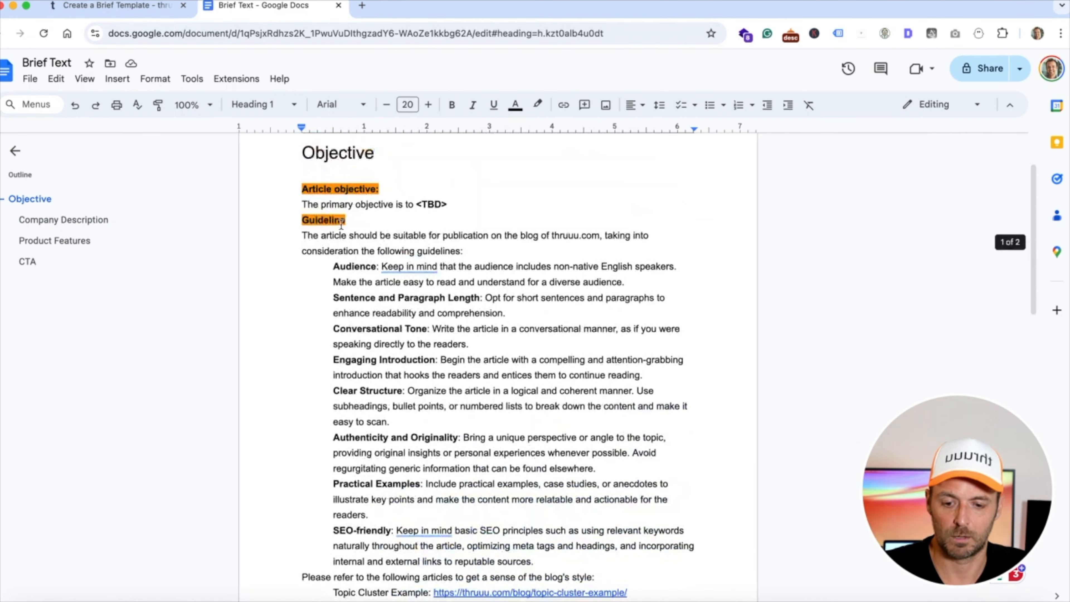
{"action": "left_click", "coordinate": [300, 185]}
{"action": "scroll", "coordinate": [461, 291], "scroll_direction": "down", "scroll_amount": 5}
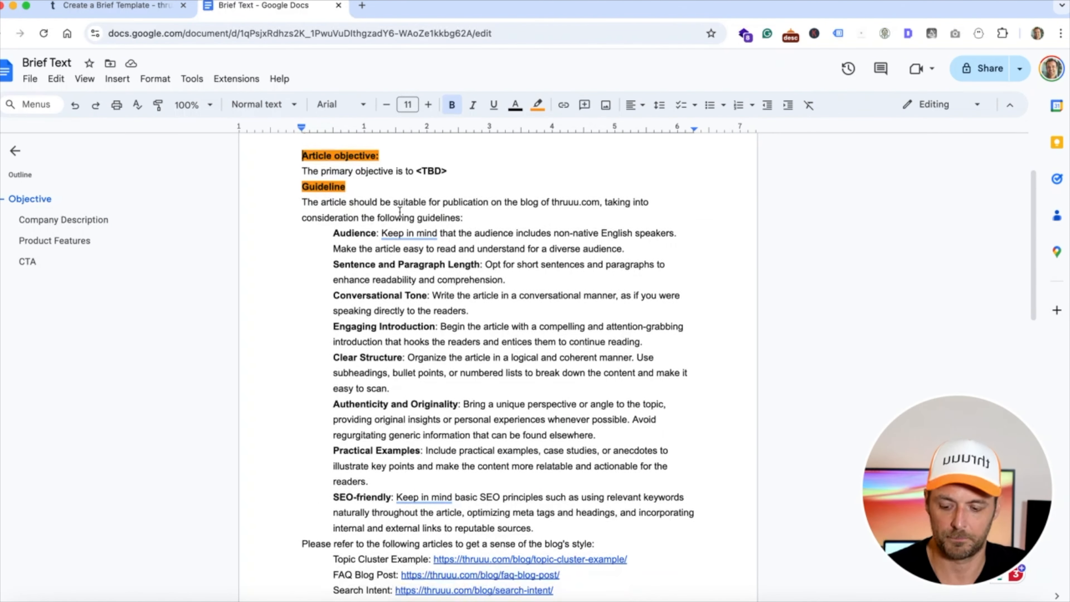
{"action": "left_click", "coordinate": [566, 442], "text": "shift"}
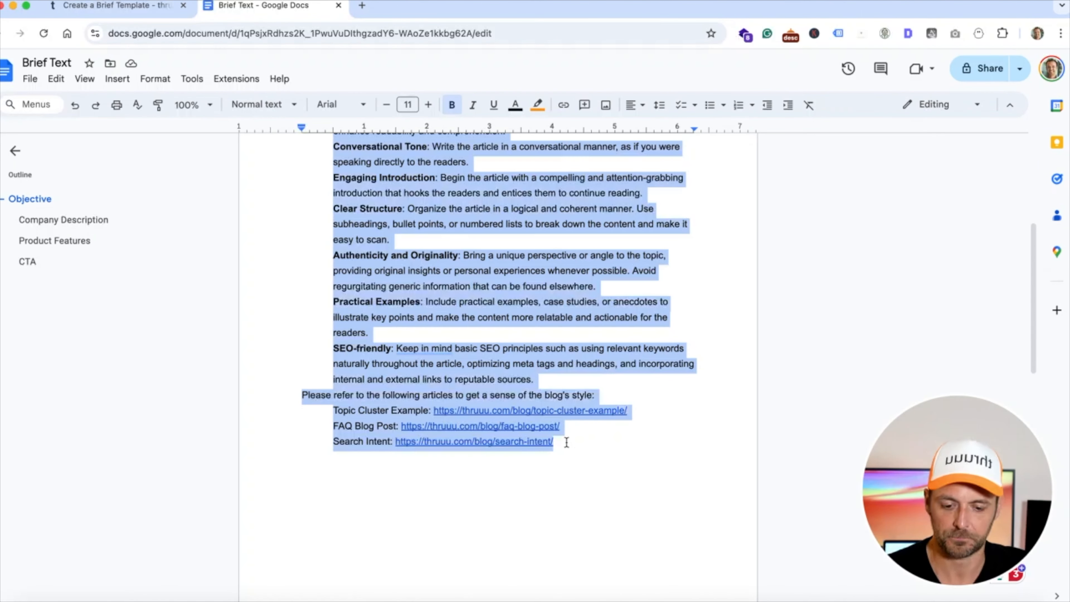
- Back in thruuu, paste the copied guidelines into the General Note and make the Search Intent link line a bullet item
{"action": "left_click", "coordinate": [127, 9]}
{"action": "left_click", "coordinate": [353, 242]}
{"action": "key", "text": "cmd+v"}
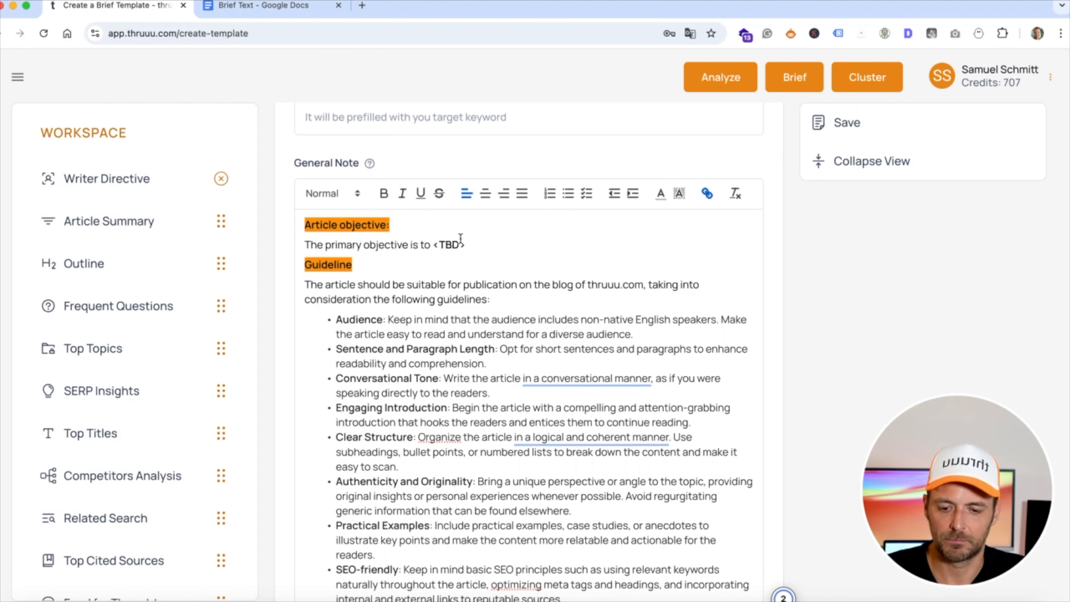
{"action": "scroll", "coordinate": [463, 253], "scroll_direction": "down", "scroll_amount": 8}
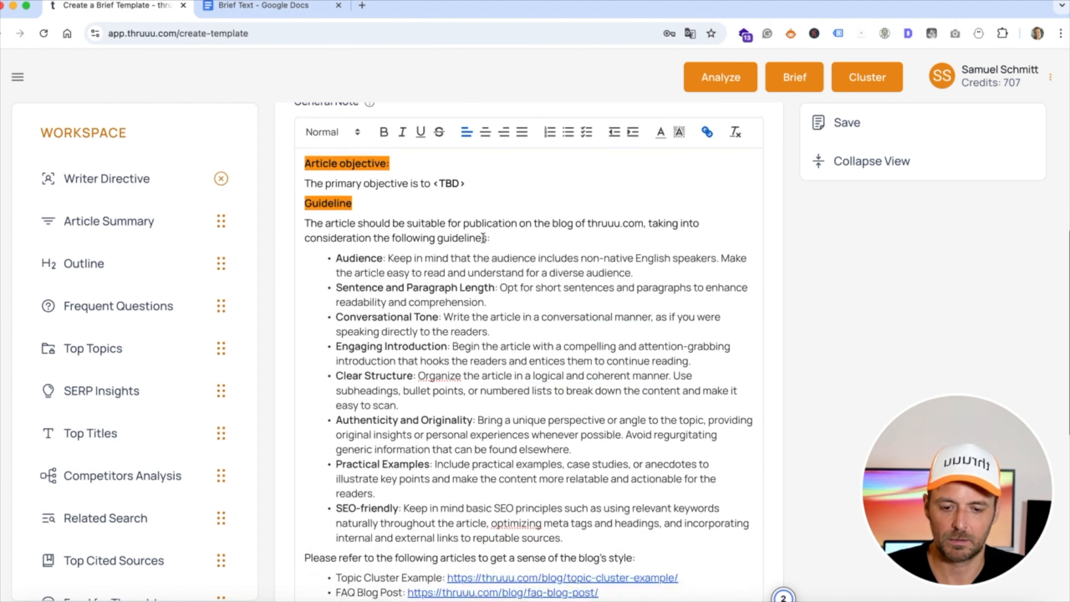
{"action": "scroll", "coordinate": [421, 303], "scroll_direction": "down", "scroll_amount": 1}
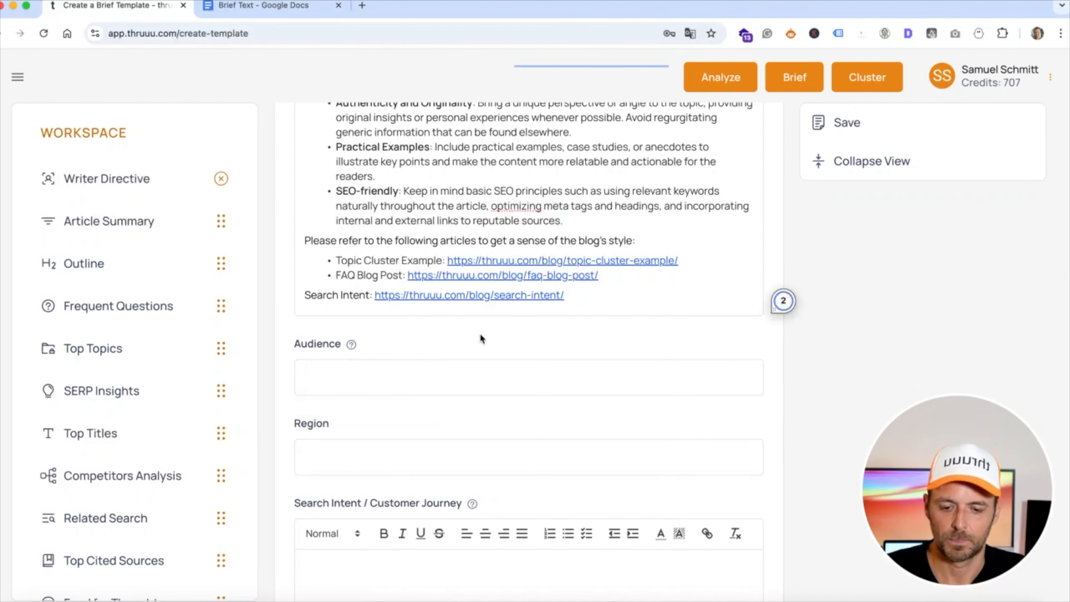
{"action": "key", "text": "BackSpace"}
{"action": "key", "text": "Return"}
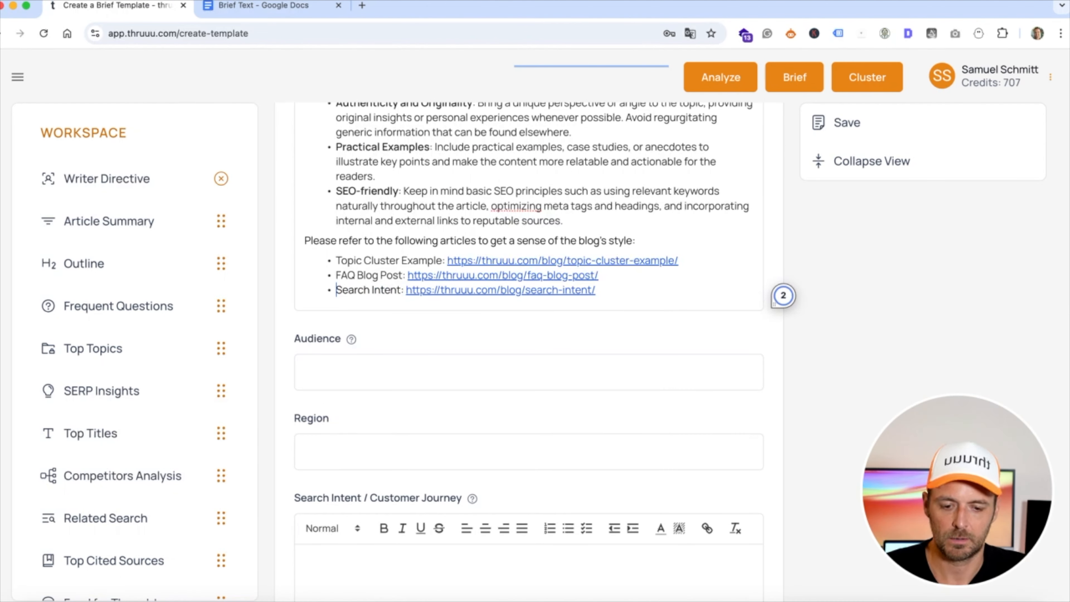
- Set the Writer Directive's region to "US market"
{"action": "left_click", "coordinate": [325, 374]}
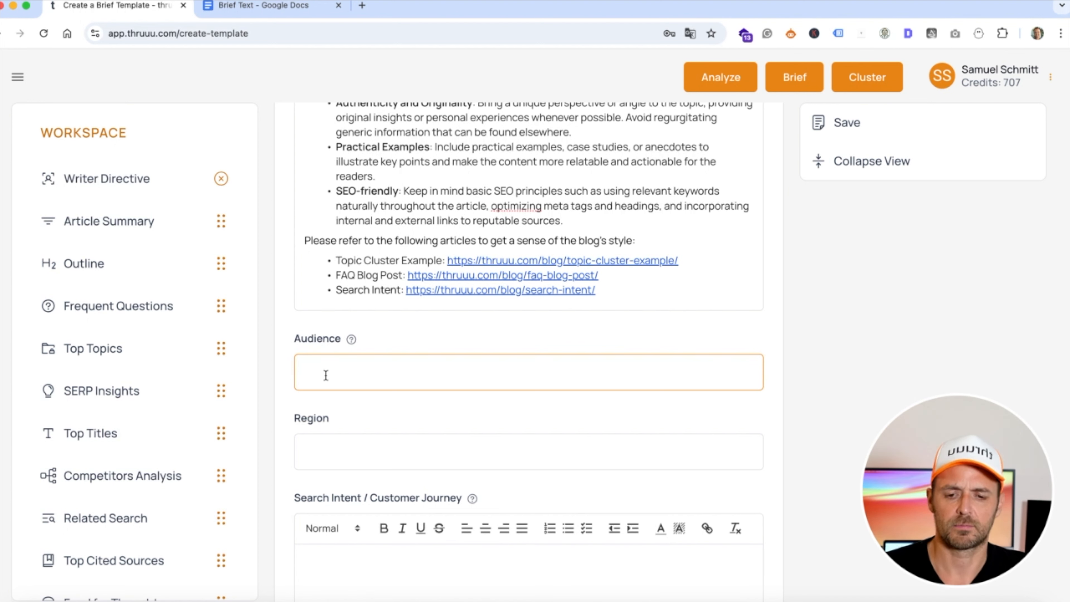
{"action": "scroll", "coordinate": [424, 346], "scroll_direction": "down", "scroll_amount": 3}
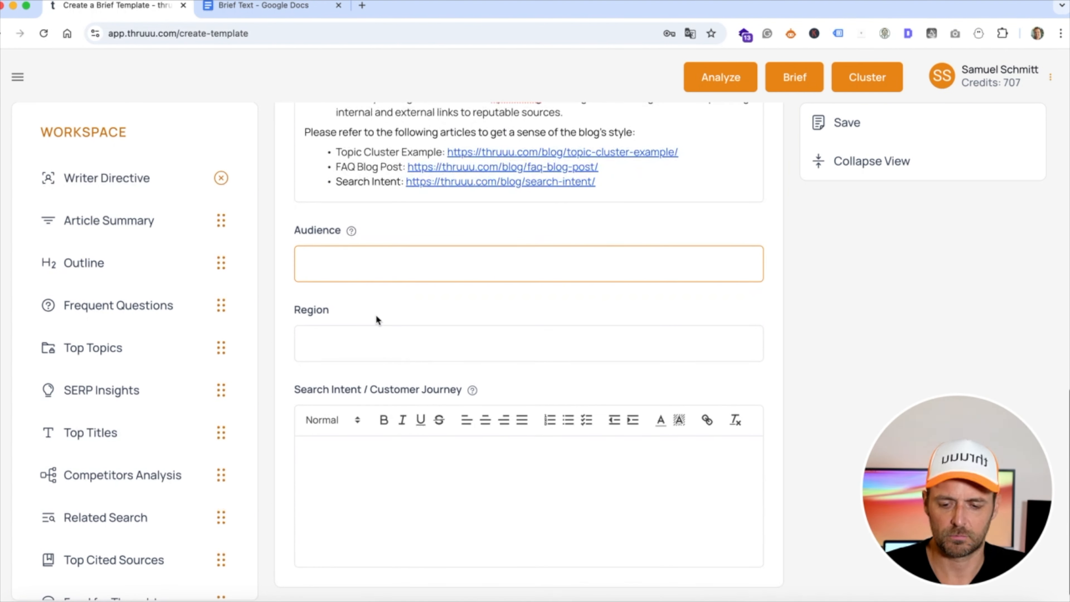
{"action": "left_click", "coordinate": [340, 343]}
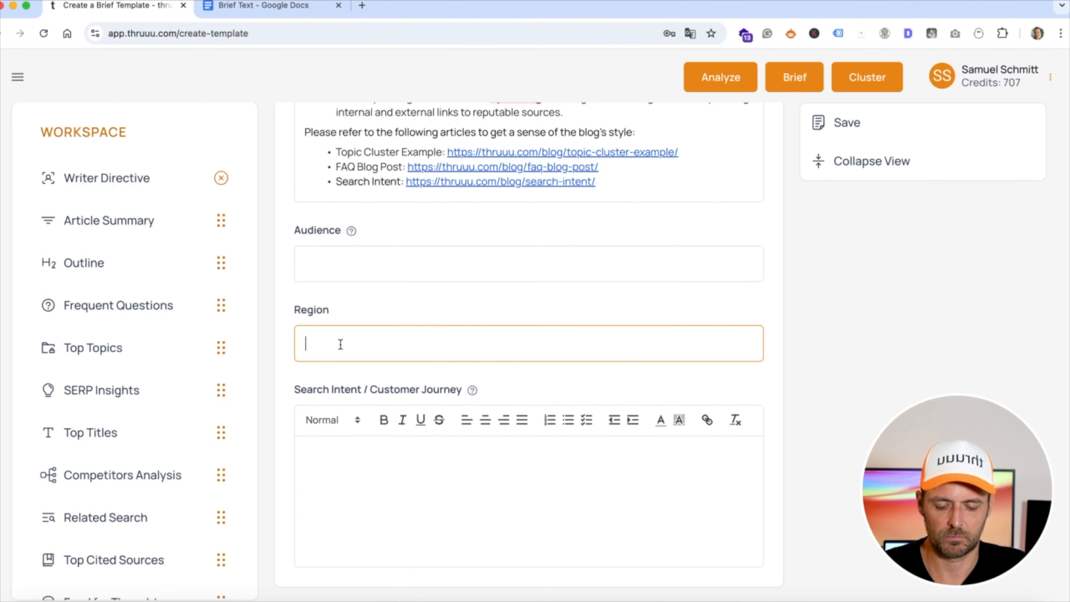
{"action": "type", "text": "US market"}
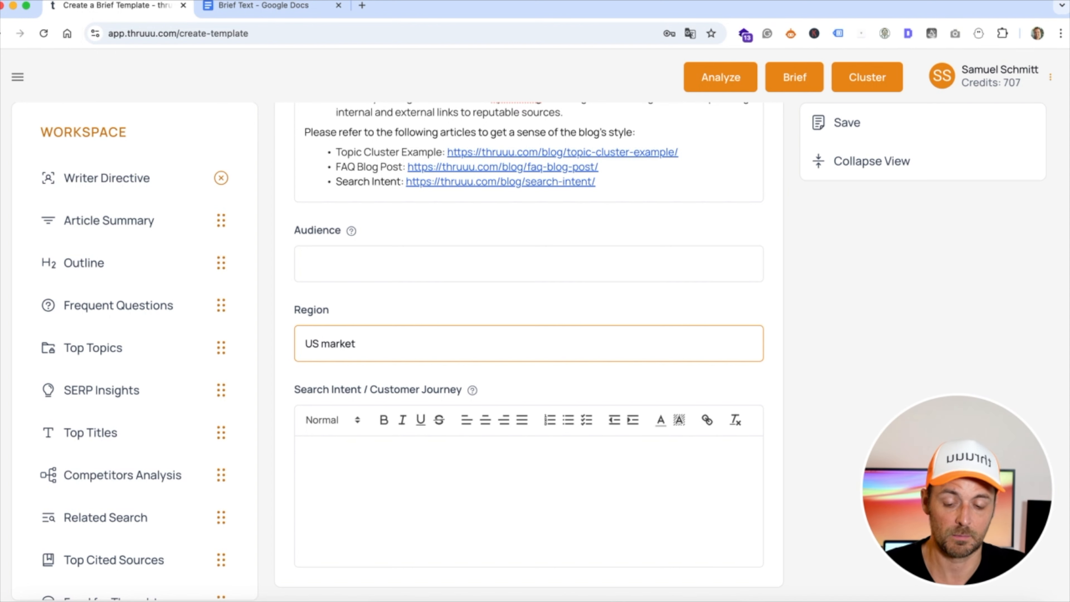
{"action": "scroll", "coordinate": [420, 317], "scroll_direction": "down", "scroll_amount": 1}
{"action": "left_click", "coordinate": [401, 430]}
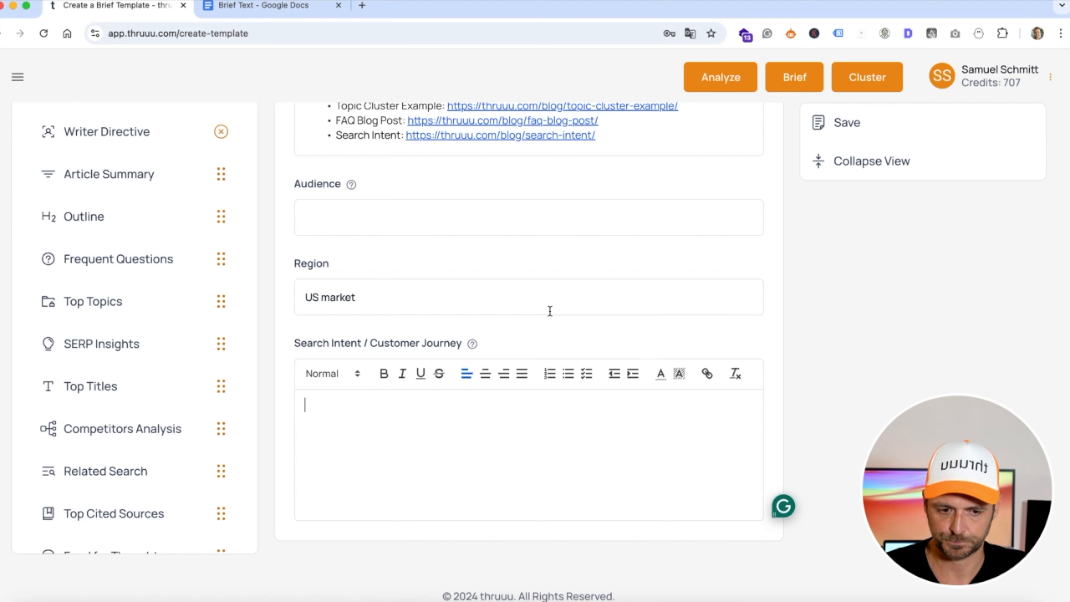
- Add the Article Summary element to the template below the Writer Directive
{"action": "scroll", "coordinate": [550, 311], "scroll_direction": "up", "scroll_amount": 12}
{"action": "scroll", "coordinate": [549, 314], "scroll_direction": "down", "scroll_amount": 12}
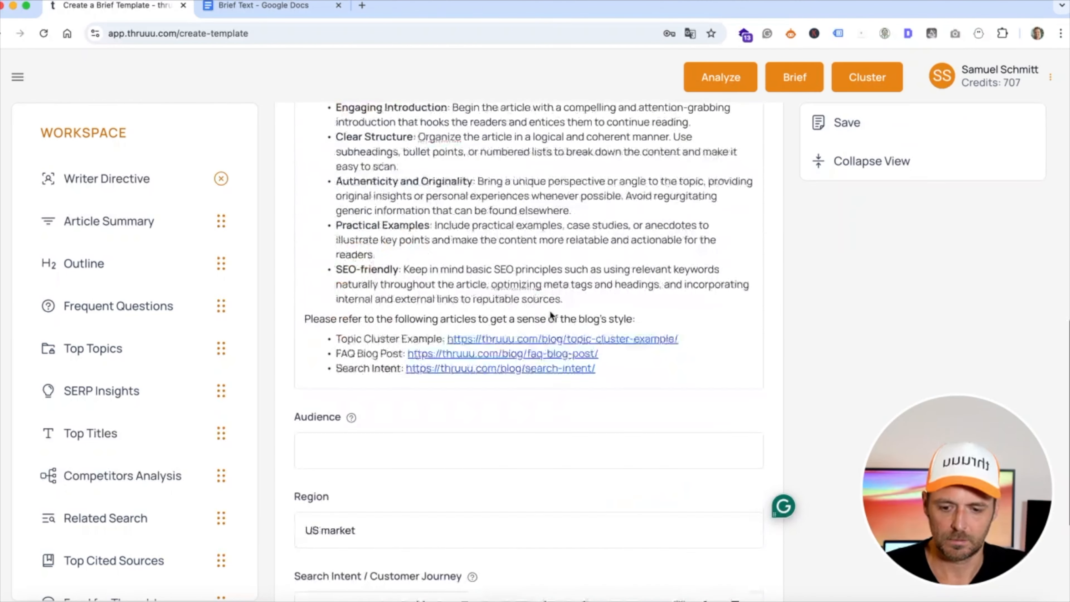
{"action": "left_click", "coordinate": [154, 179]}
{"action": "left_click_drag", "start_coordinate": [154, 179], "coordinate": [509, 430]}
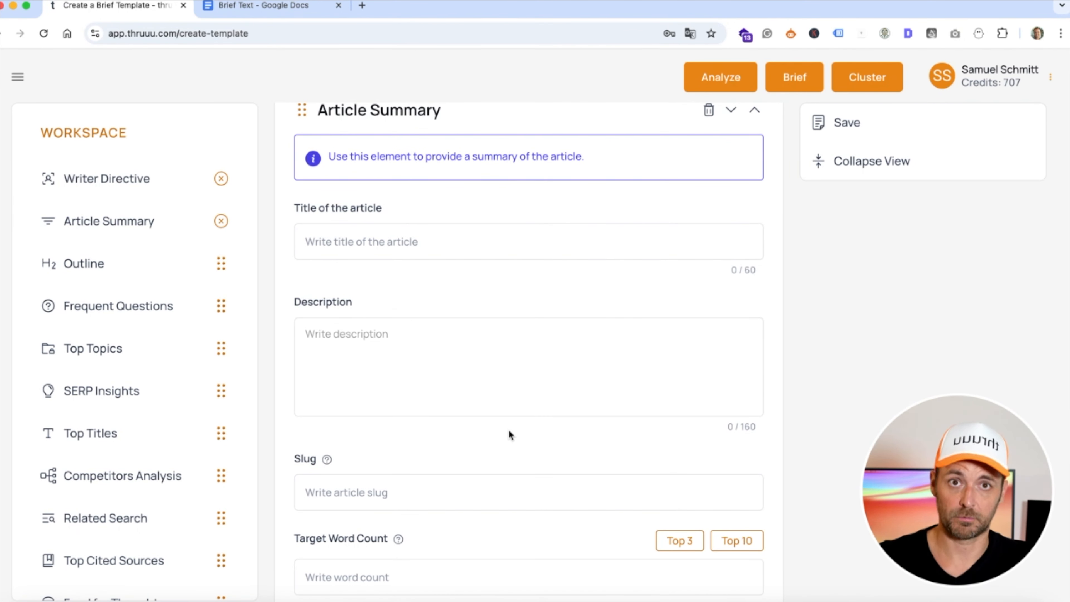
- Review the Article Summary fields, from the article title and description down to article type and tone
{"action": "scroll", "coordinate": [508, 430], "scroll_direction": "down", "scroll_amount": 5}
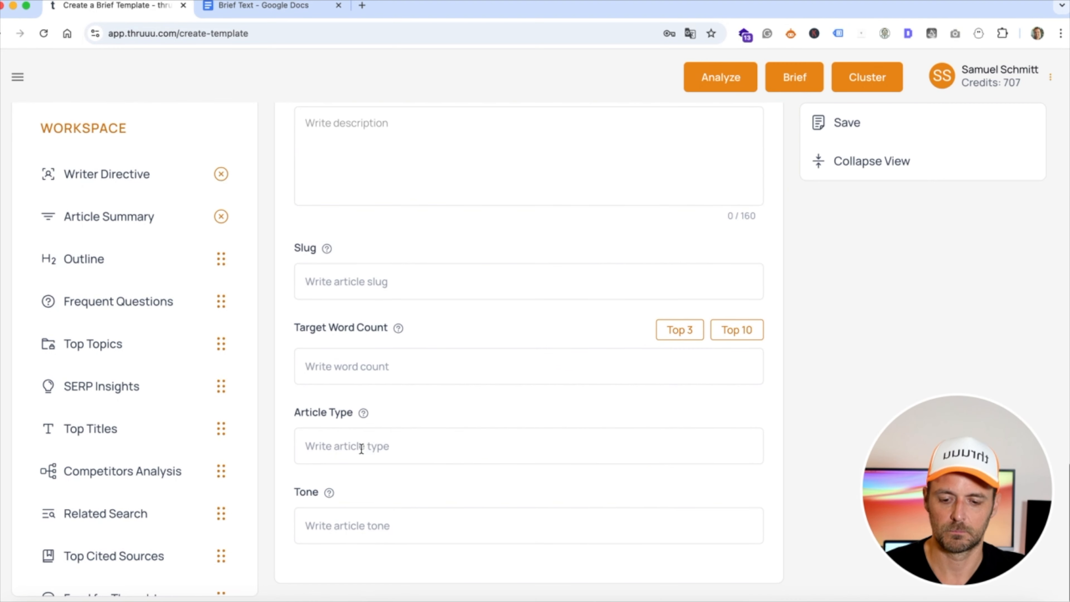
{"action": "scroll", "coordinate": [398, 502], "scroll_direction": "up", "scroll_amount": 5}
{"action": "scroll", "coordinate": [398, 503], "scroll_direction": "up", "scroll_amount": 1}
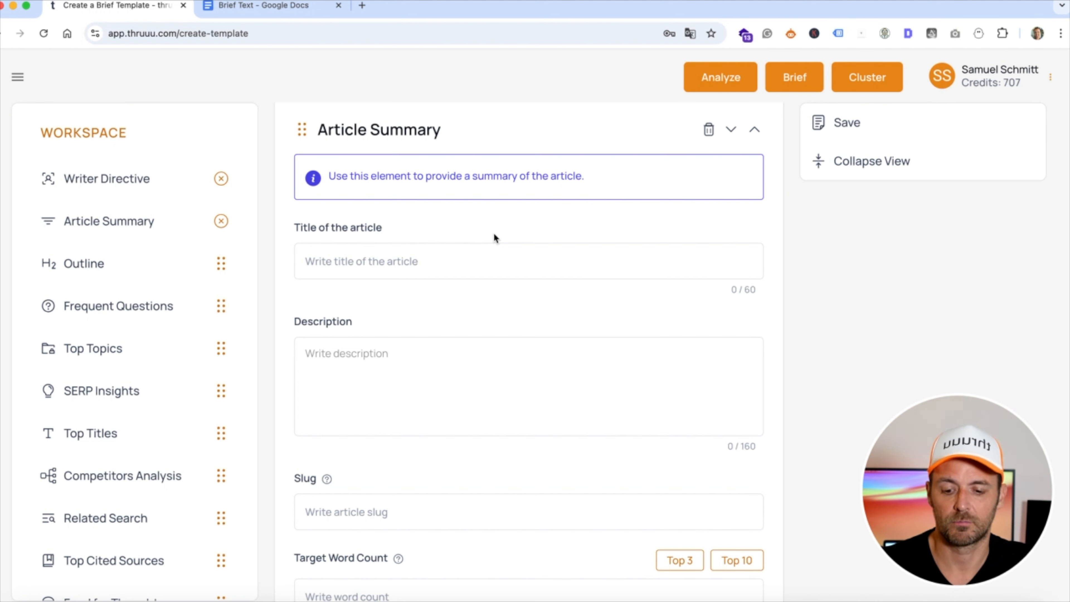
{"action": "scroll", "coordinate": [495, 236], "scroll_direction": "down", "scroll_amount": 2}
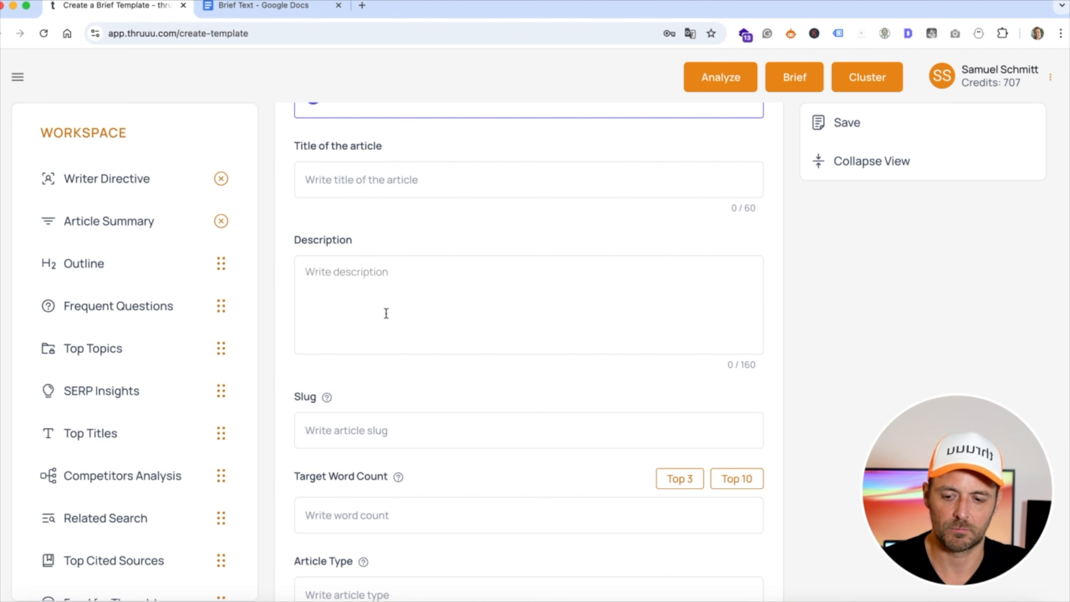
{"action": "scroll", "coordinate": [432, 329], "scroll_direction": "down", "scroll_amount": 5}
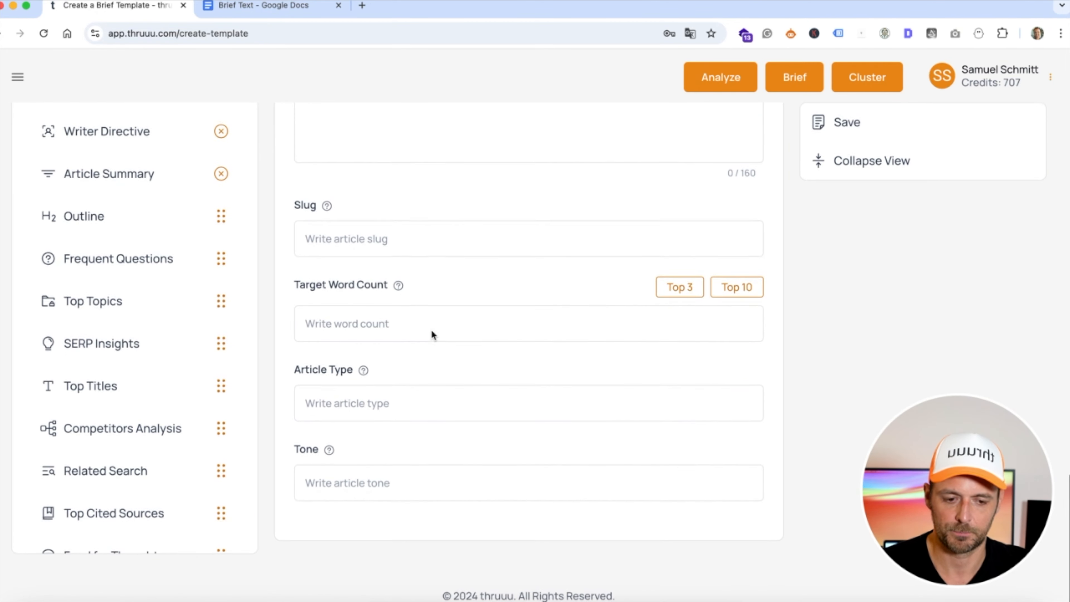
- Add the Outline element to the template below the Article Summary
{"action": "left_click_drag", "start_coordinate": [133, 219], "coordinate": [432, 534]}
{"action": "scroll", "coordinate": [478, 458], "scroll_direction": "down", "scroll_amount": 8}
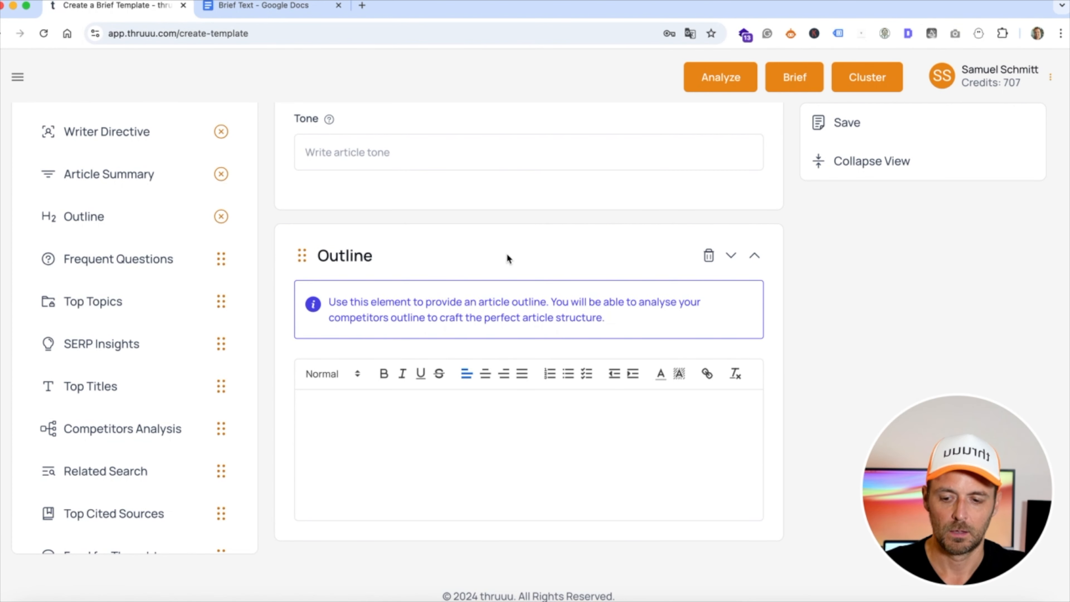
- Review the Writer Directive, Article Summary and Outline elements, collapsing them to check their order and expanding them again
{"action": "scroll", "coordinate": [386, 262], "scroll_direction": "up", "scroll_amount": 13}
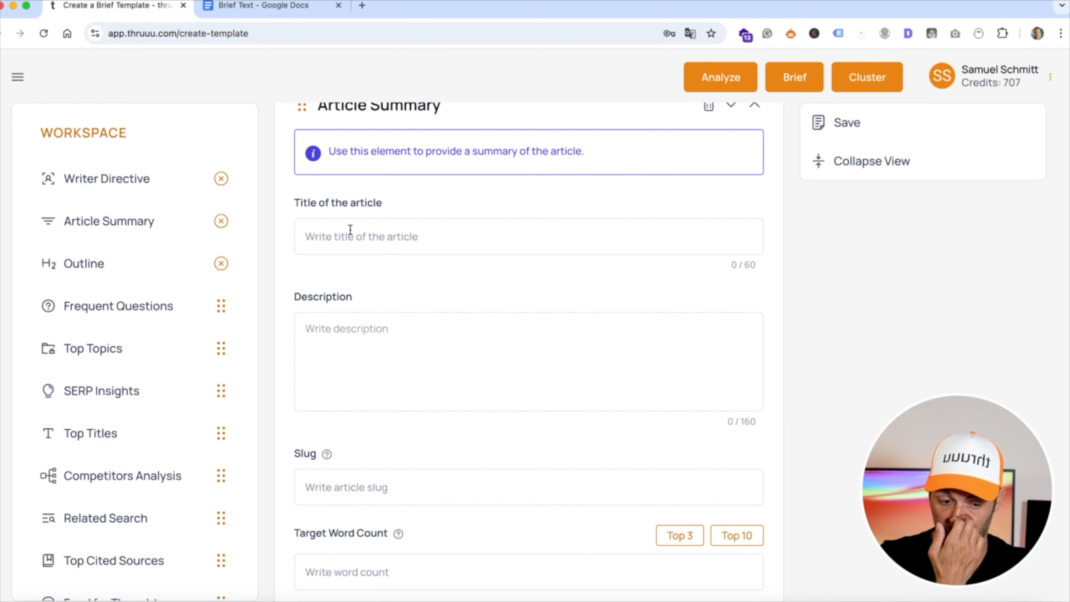
{"action": "scroll", "coordinate": [349, 229], "scroll_direction": "up", "scroll_amount": 10}
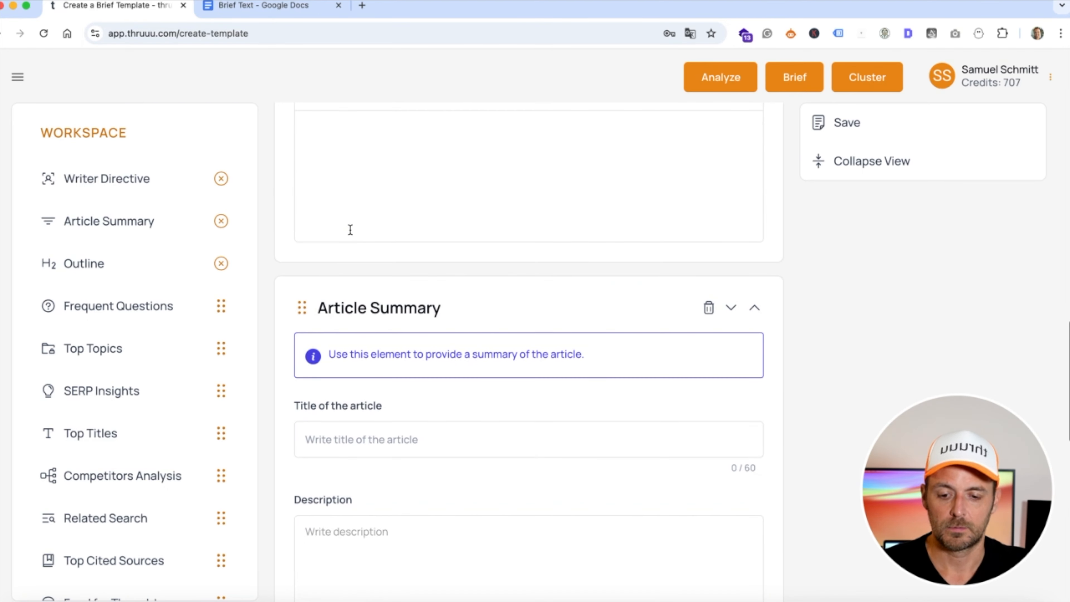
{"action": "scroll", "coordinate": [350, 229], "scroll_direction": "up", "scroll_amount": 15}
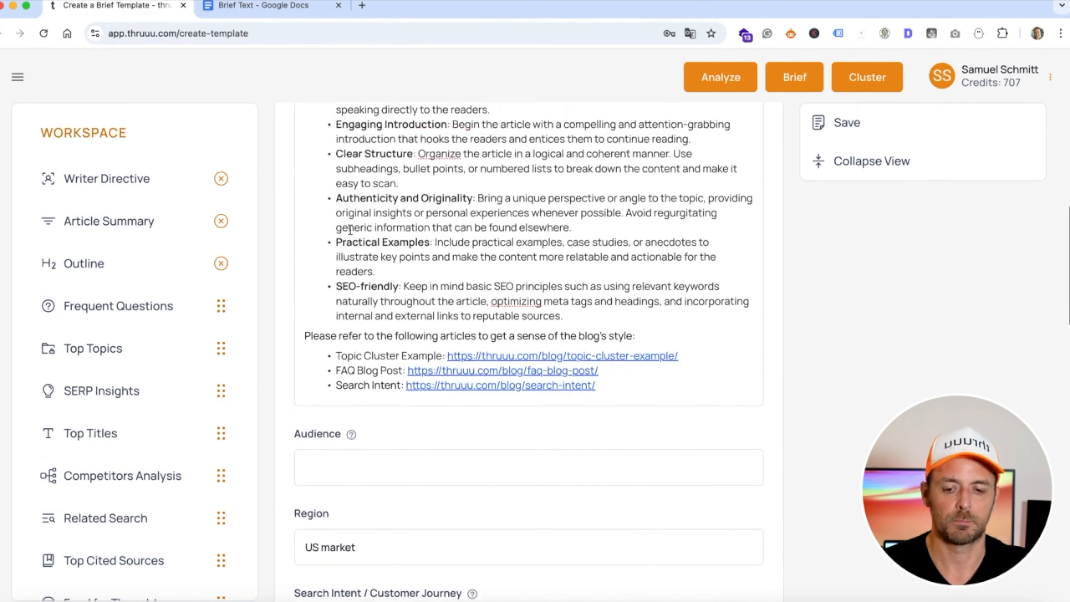
{"action": "scroll", "coordinate": [350, 230], "scroll_direction": "up", "scroll_amount": 4}
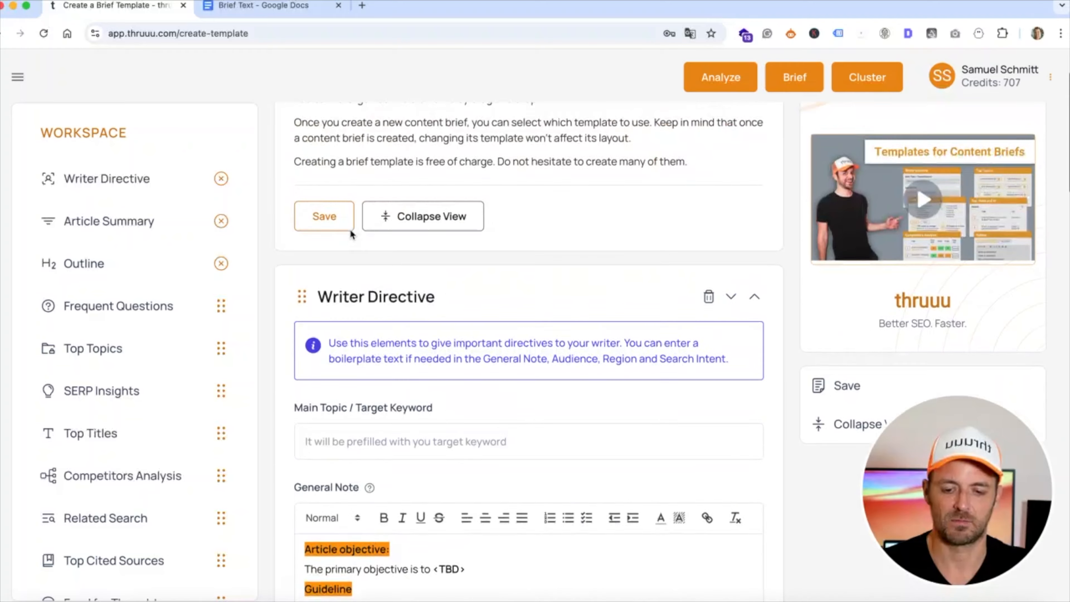
{"action": "scroll", "coordinate": [349, 228], "scroll_direction": "down", "scroll_amount": 5}
{"action": "scroll", "coordinate": [464, 188], "scroll_direction": "down", "scroll_amount": 12}
{"action": "scroll", "coordinate": [464, 188], "scroll_direction": "down", "scroll_amount": 15}
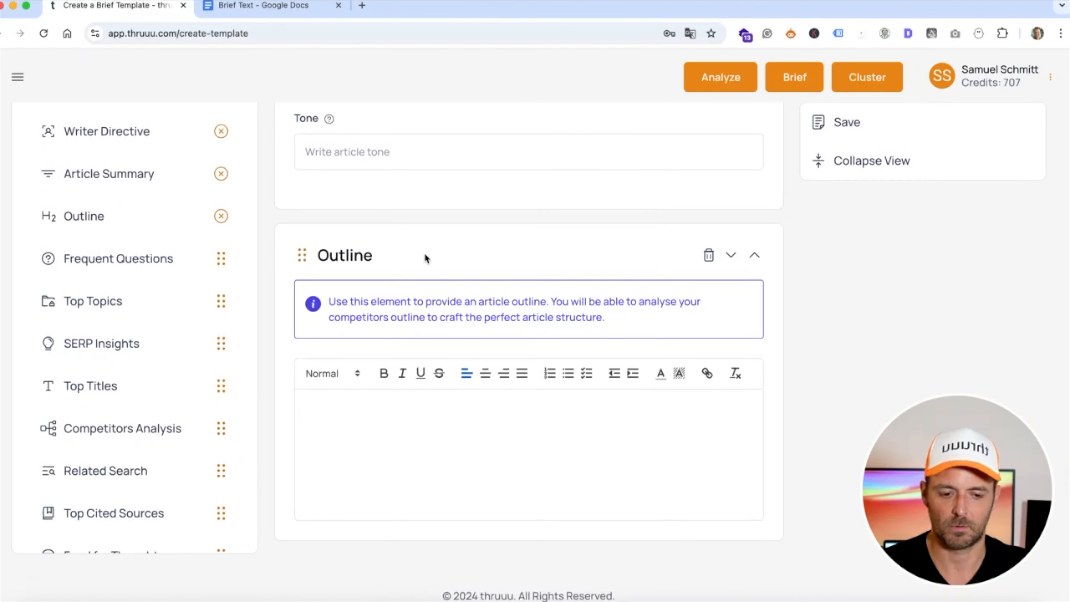
{"action": "left_click", "coordinate": [839, 164]}
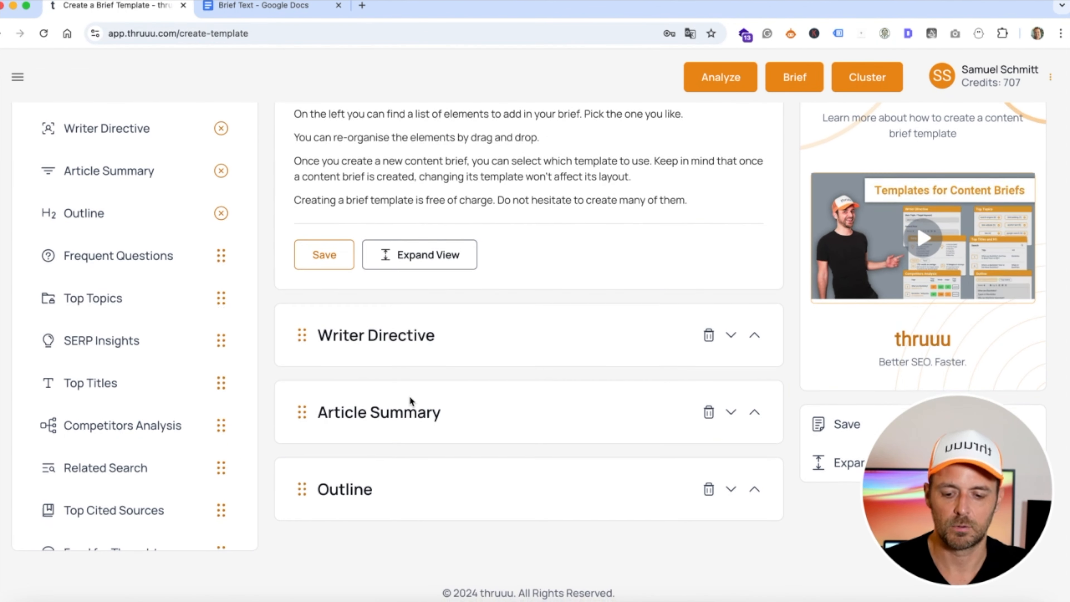
{"action": "mouse_move", "coordinate": [302, 490]}
{"action": "left_mouse_down"}
{"action": "mouse_move", "coordinate": [305, 392]}
{"action": "mouse_move", "coordinate": [315, 526]}
{"action": "mouse_move", "coordinate": [310, 493]}
{"action": "left_mouse_up"}
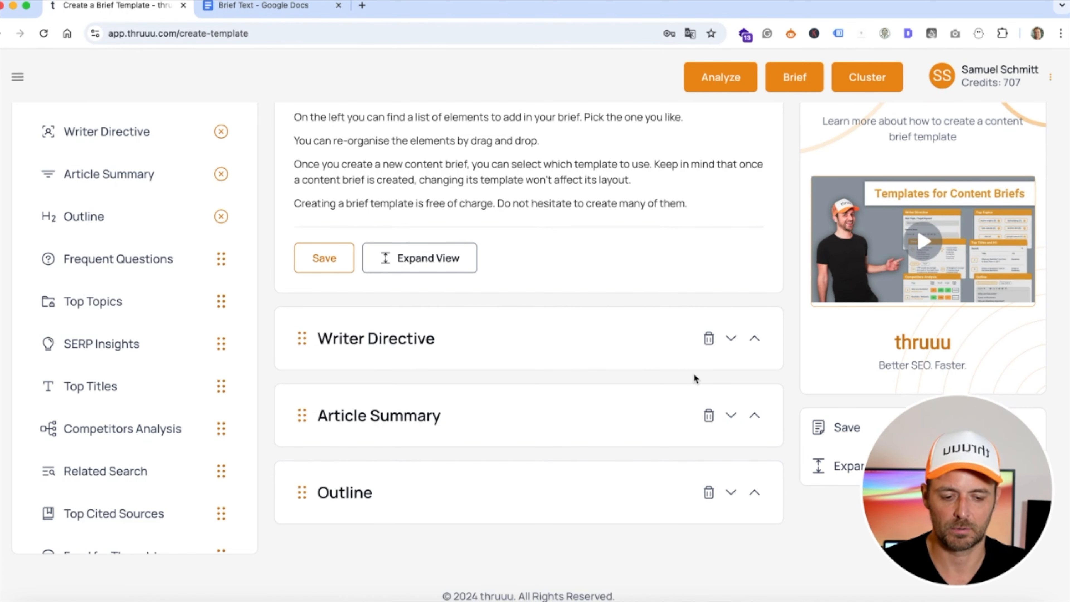
{"action": "left_click", "coordinate": [826, 467]}
{"action": "scroll", "coordinate": [556, 356], "scroll_direction": "down", "scroll_amount": 2}
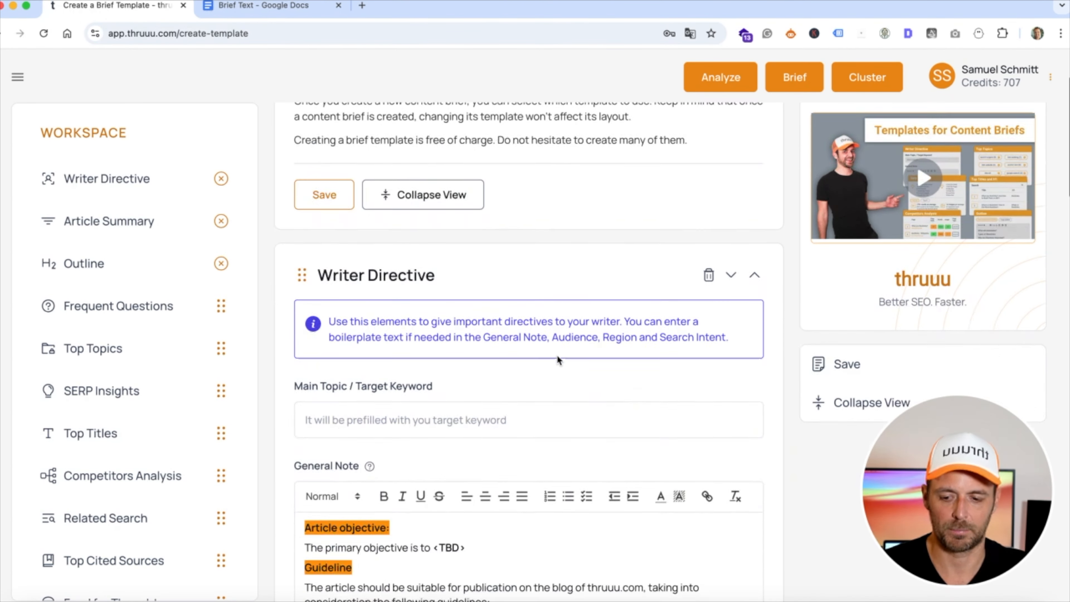
- Add the Frequent Questions element below the Outline and view its People Also Asked and On-Page Questions sections
{"action": "scroll", "coordinate": [557, 358], "scroll_direction": "down", "scroll_amount": 20}
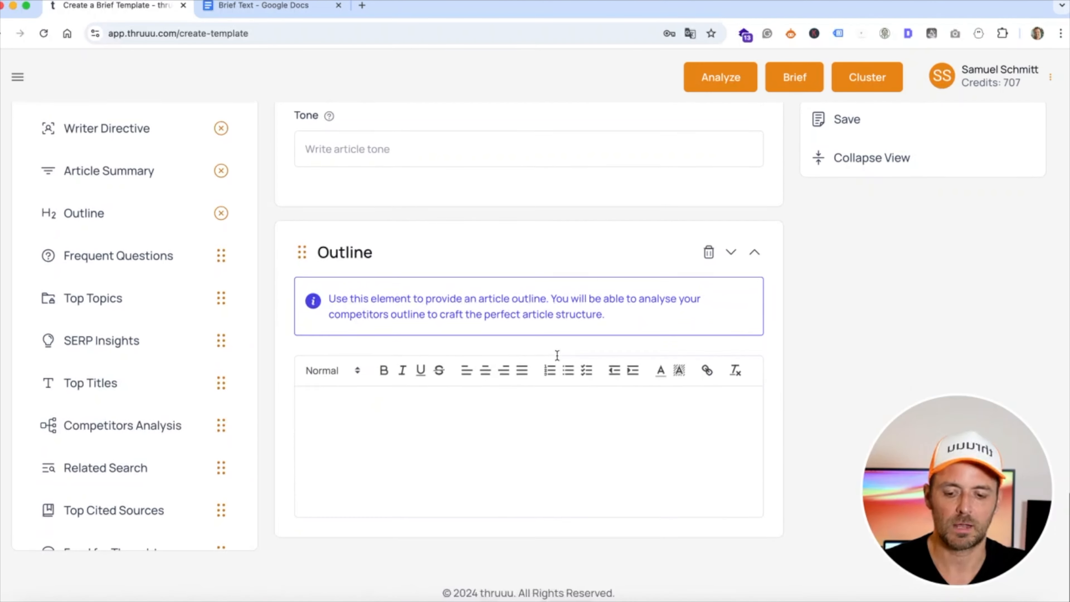
{"action": "left_click_drag", "start_coordinate": [157, 260], "coordinate": [487, 423]}
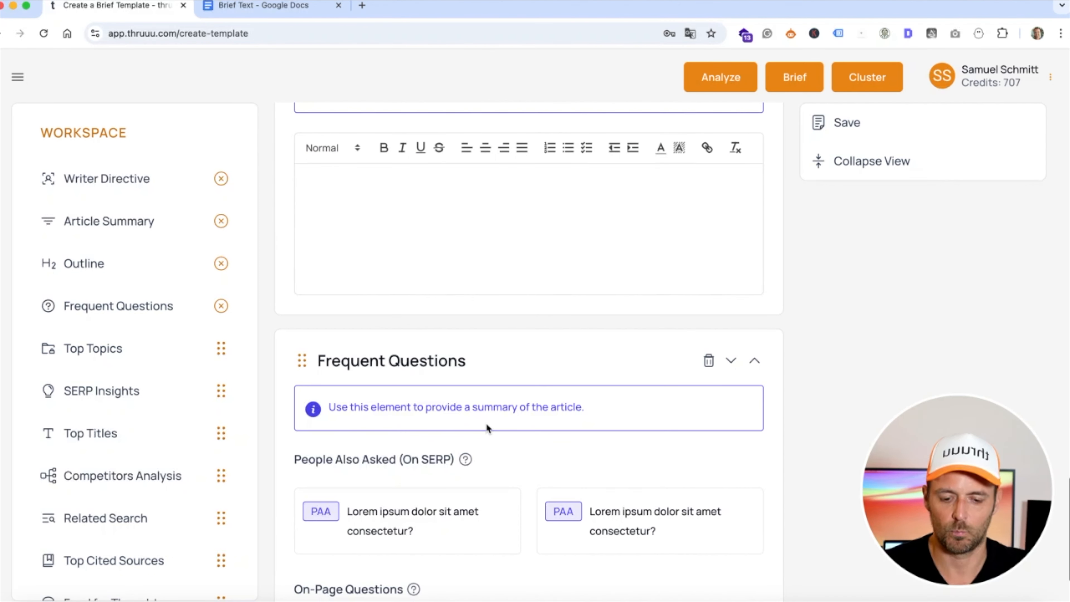
{"action": "scroll", "coordinate": [543, 383], "scroll_direction": "down", "scroll_amount": 3}
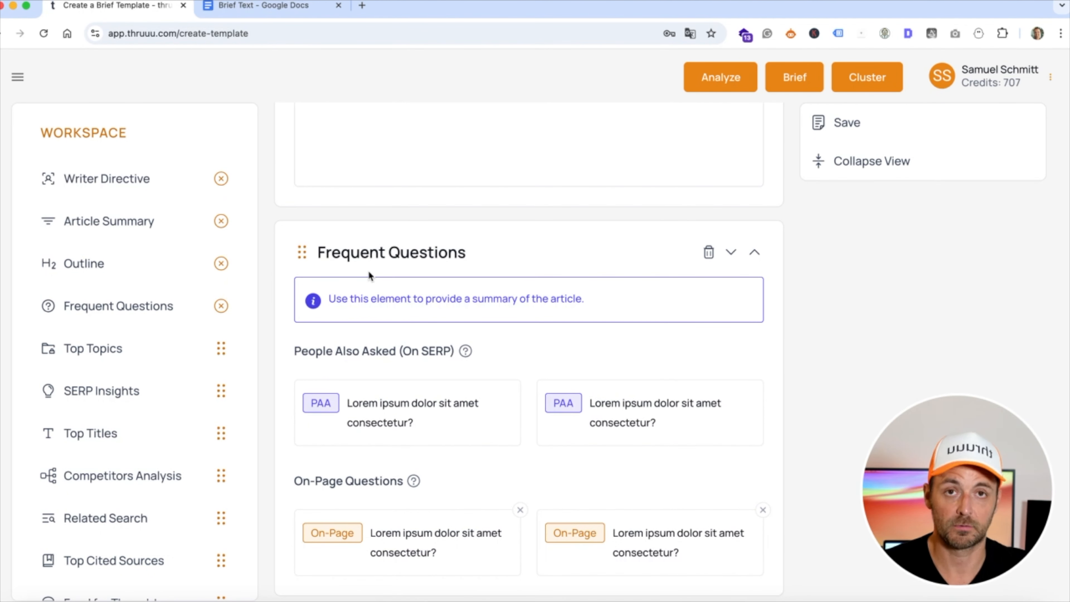
{"action": "scroll", "coordinate": [393, 274], "scroll_direction": "down", "scroll_amount": 2}
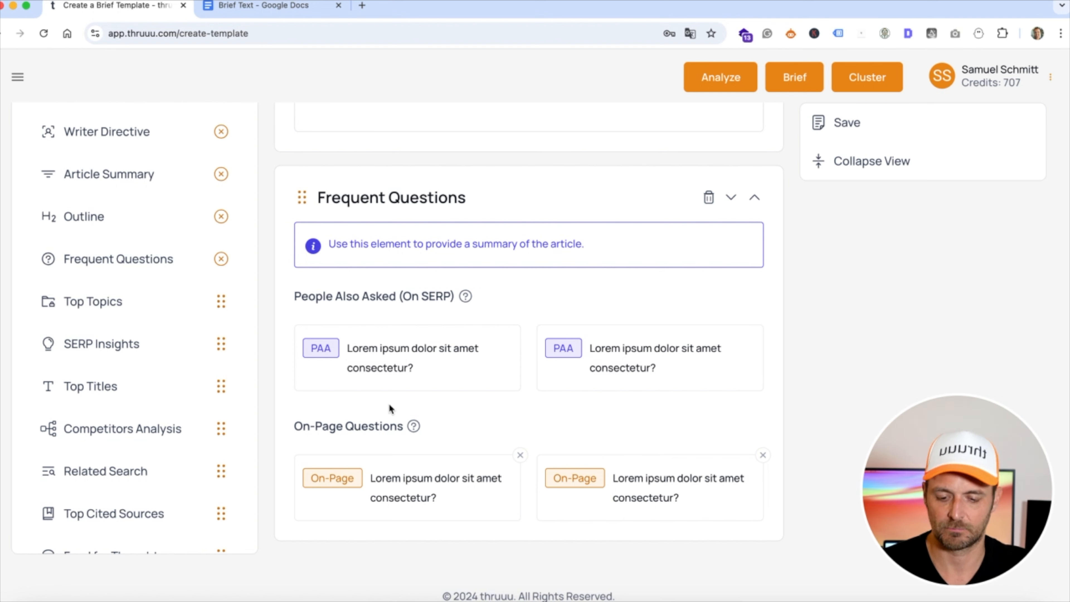
- Add the Top Topics and SERP Insights elements to the template below Frequent Questions
{"action": "left_click_drag", "start_coordinate": [219, 303], "coordinate": [430, 531]}
{"action": "scroll", "coordinate": [430, 531], "scroll_direction": "down", "scroll_amount": 5}
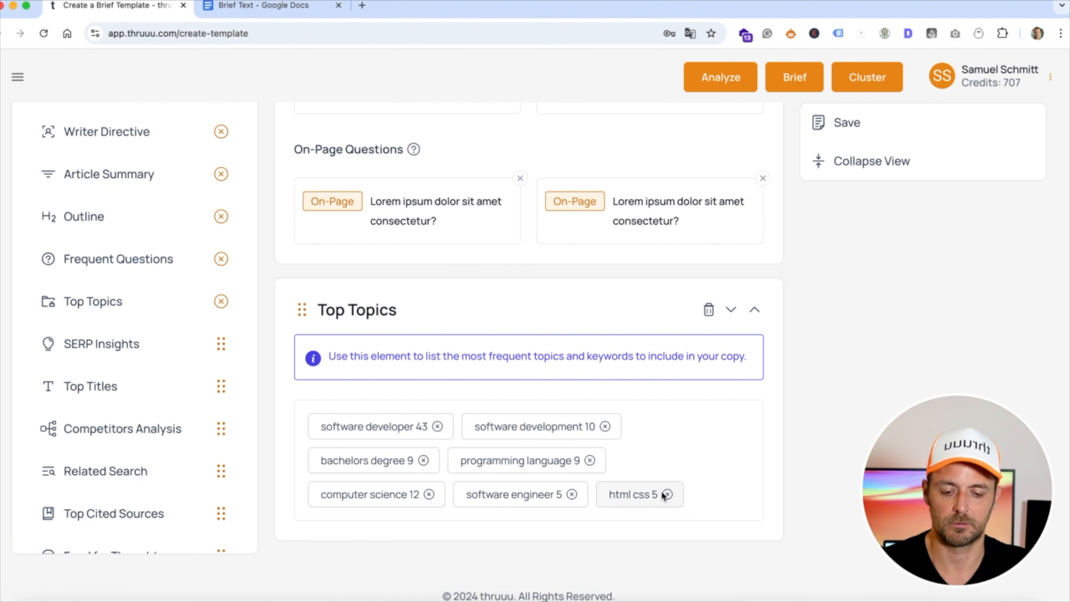
{"action": "left_click_drag", "start_coordinate": [200, 346], "coordinate": [450, 556]}
{"action": "scroll", "coordinate": [494, 447], "scroll_direction": "down", "scroll_amount": 8}
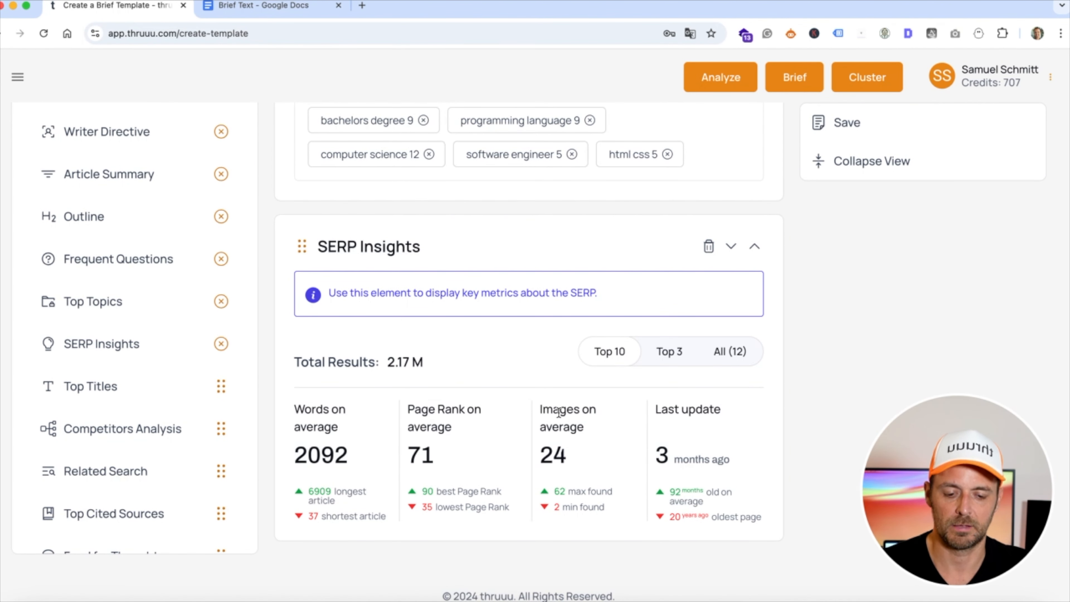
- Add the Top Titles and Competitors Analysis elements to the template below SERP Insights
{"action": "left_click_drag", "start_coordinate": [116, 386], "coordinate": [421, 529]}
{"action": "scroll", "coordinate": [482, 385], "scroll_direction": "down", "scroll_amount": 8}
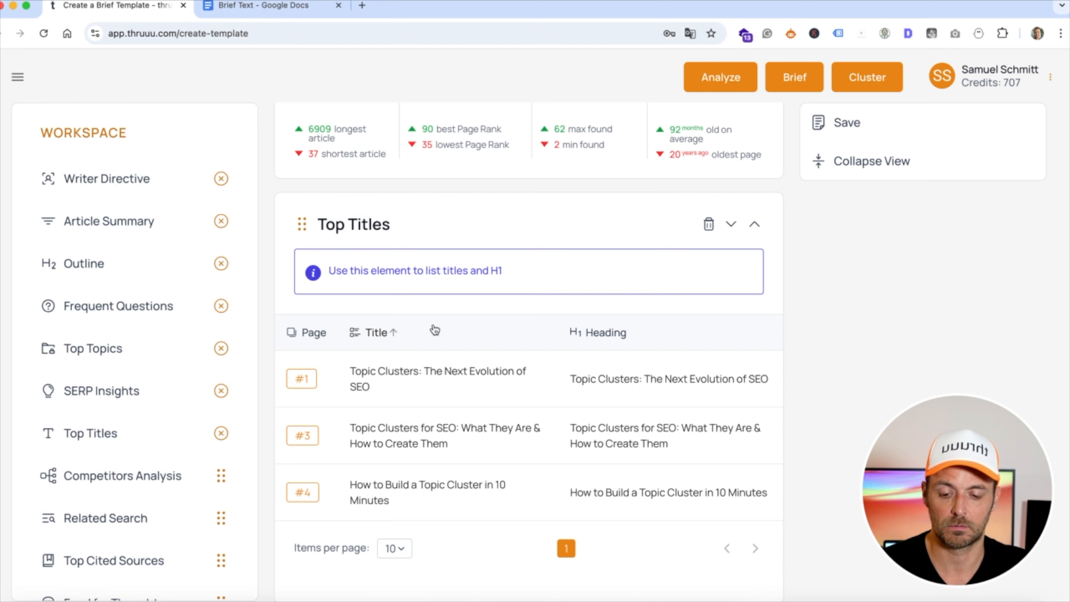
{"action": "scroll", "coordinate": [394, 335], "scroll_direction": "down", "scroll_amount": 3}
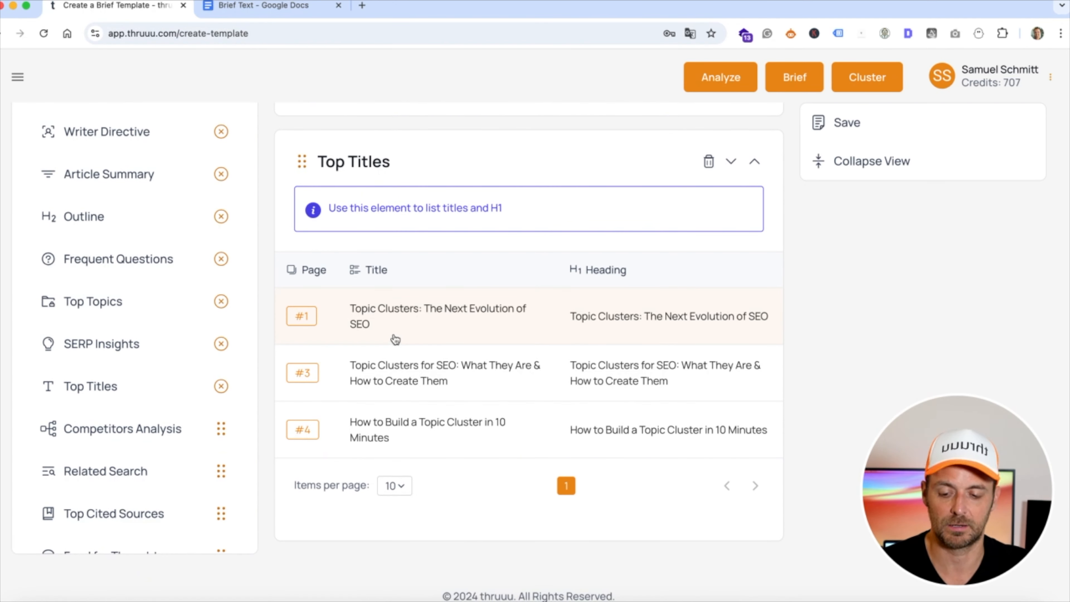
{"action": "left_click_drag", "start_coordinate": [163, 429], "coordinate": [463, 527]}
{"action": "scroll", "coordinate": [503, 388], "scroll_direction": "down", "scroll_amount": 5}
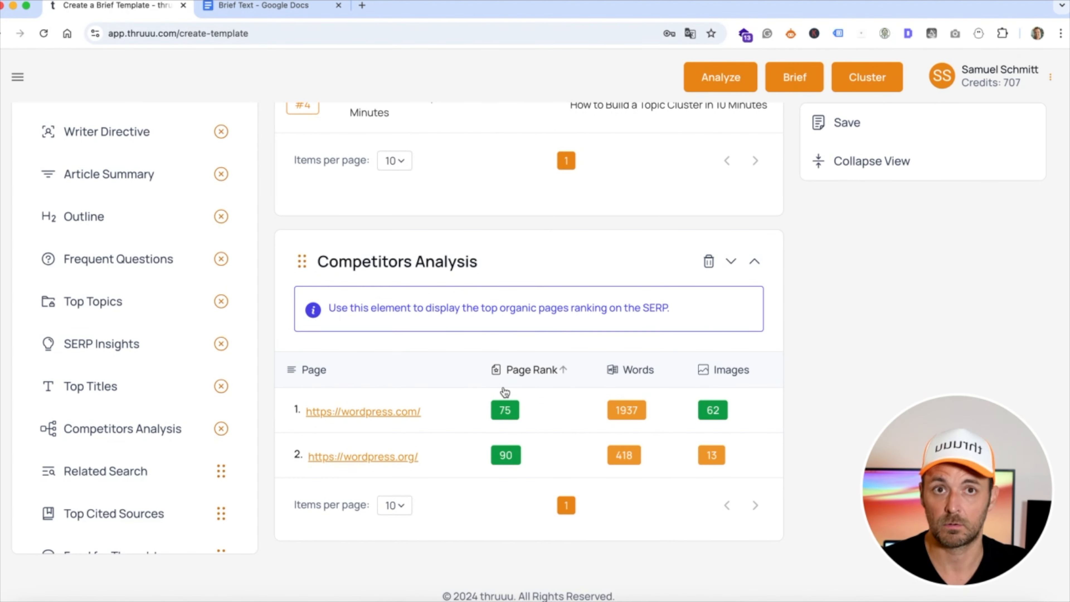
- Add the Related Search and Top Cited Sources elements to the template below Competitors Analysis
{"action": "left_click_drag", "start_coordinate": [185, 471], "coordinate": [365, 517]}
{"action": "scroll", "coordinate": [336, 400], "scroll_direction": "down", "scroll_amount": 5}
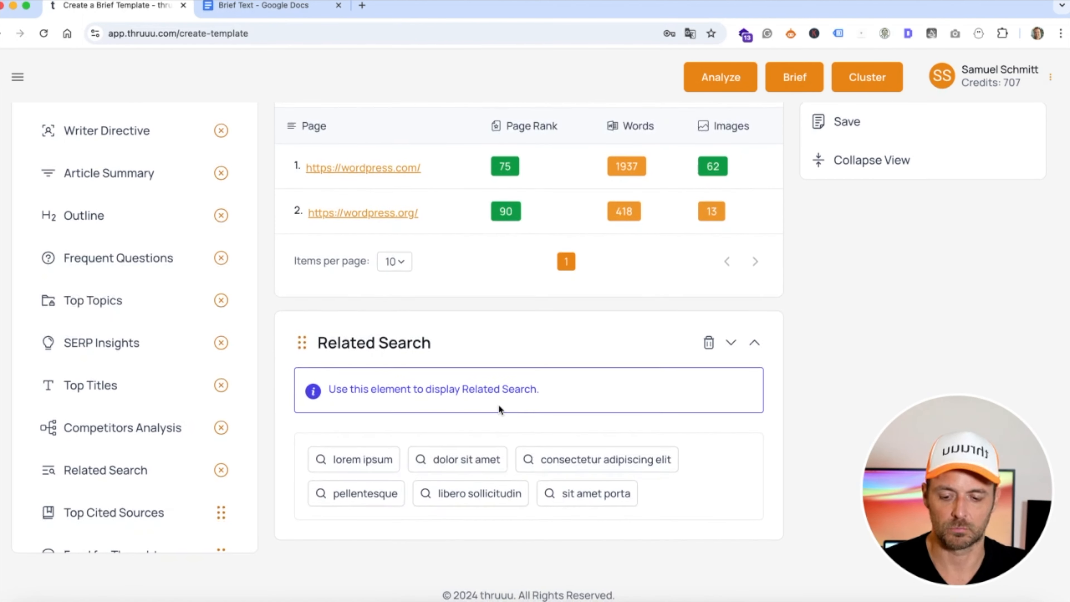
{"action": "scroll", "coordinate": [190, 449], "scroll_direction": "down", "scroll_amount": 3}
{"action": "left_click_drag", "start_coordinate": [151, 383], "coordinate": [455, 558]}
{"action": "scroll", "coordinate": [515, 435], "scroll_direction": "down", "scroll_amount": 5}
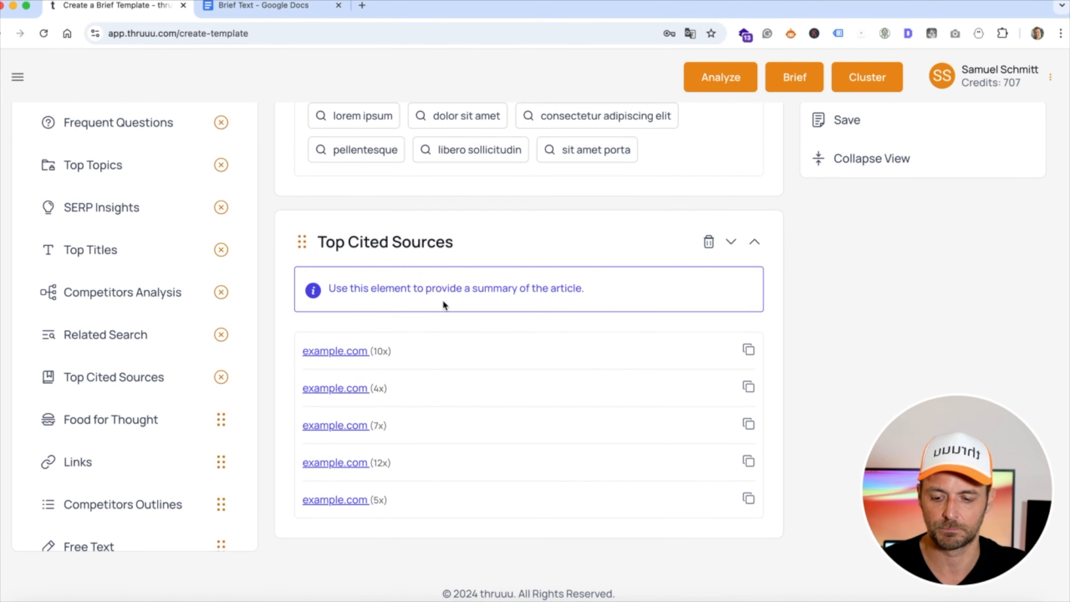
- Add the Food for Thought and Links elements to the template below Top Cited Sources
{"action": "left_click_drag", "start_coordinate": [138, 422], "coordinate": [452, 452]}
{"action": "scroll", "coordinate": [451, 452], "scroll_direction": "down", "scroll_amount": 5}
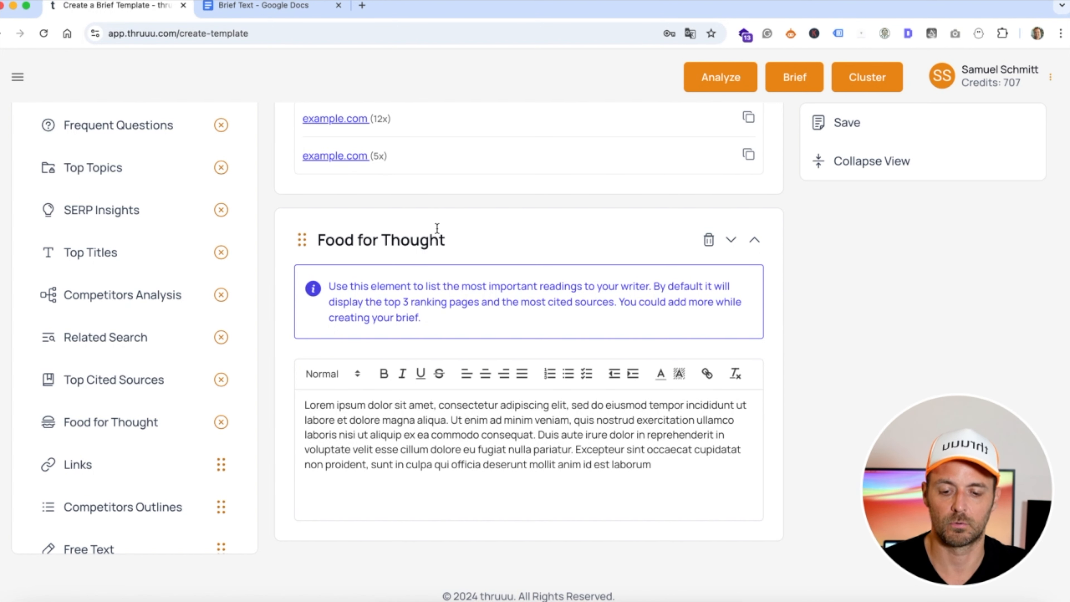
{"action": "scroll", "coordinate": [210, 351], "scroll_direction": "down", "scroll_amount": 1}
{"action": "left_click_drag", "start_coordinate": [130, 430], "coordinate": [466, 407]}
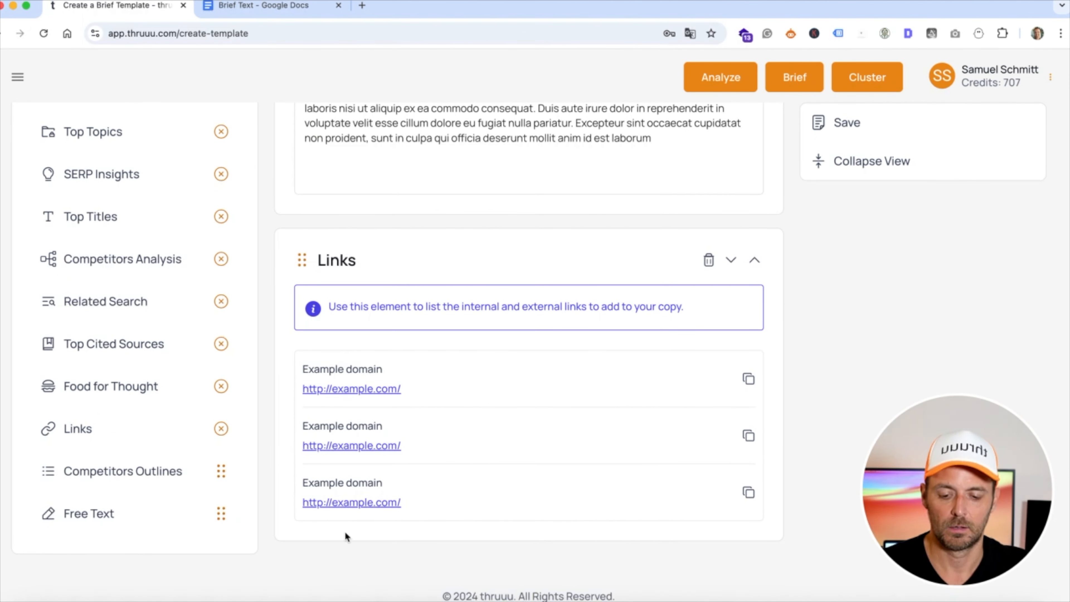
- Add the Competitors Outlines and Free Text elements at the end of the template
{"action": "left_click_drag", "start_coordinate": [135, 468], "coordinate": [455, 350]}
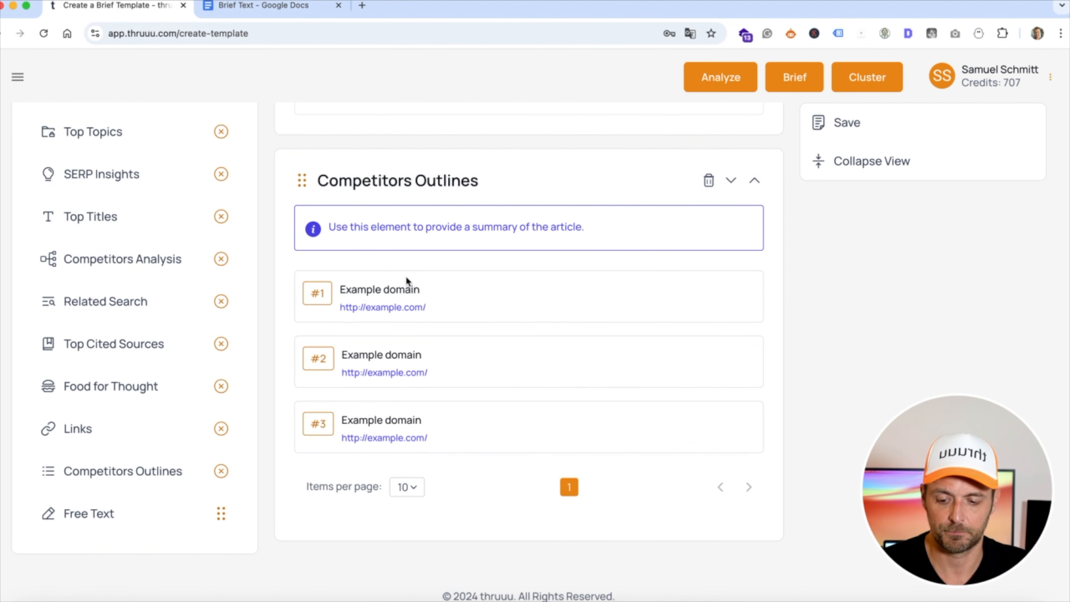
{"action": "left_click_drag", "start_coordinate": [85, 508], "coordinate": [435, 443]}
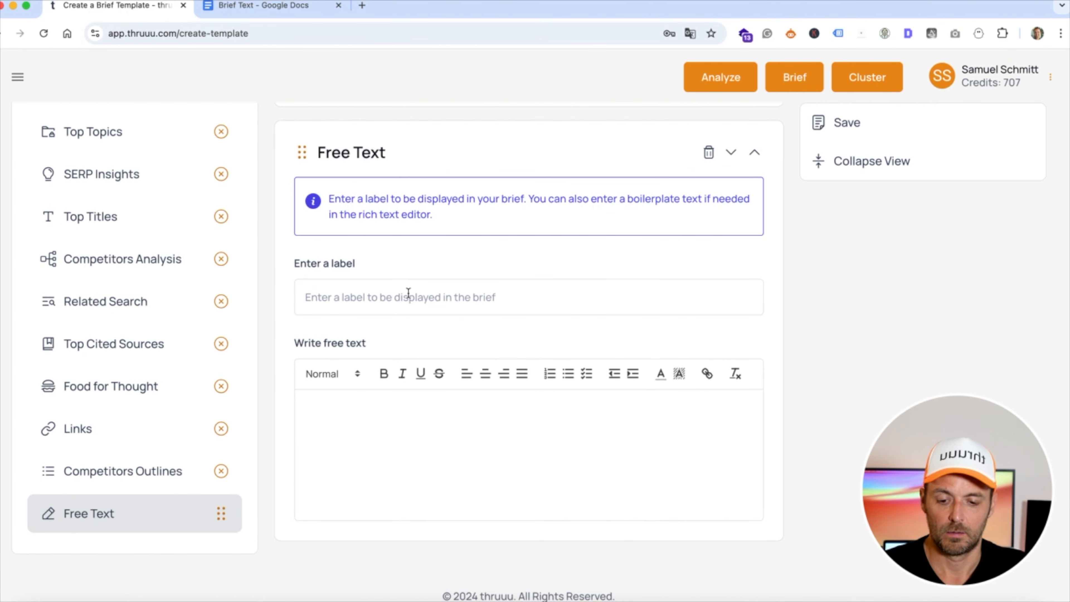
- Copy the "Company Description" heading from the Brief Text document in Google Docs and paste it as the Free Text label in thruuu
{"action": "key", "text": "super+Tab"}
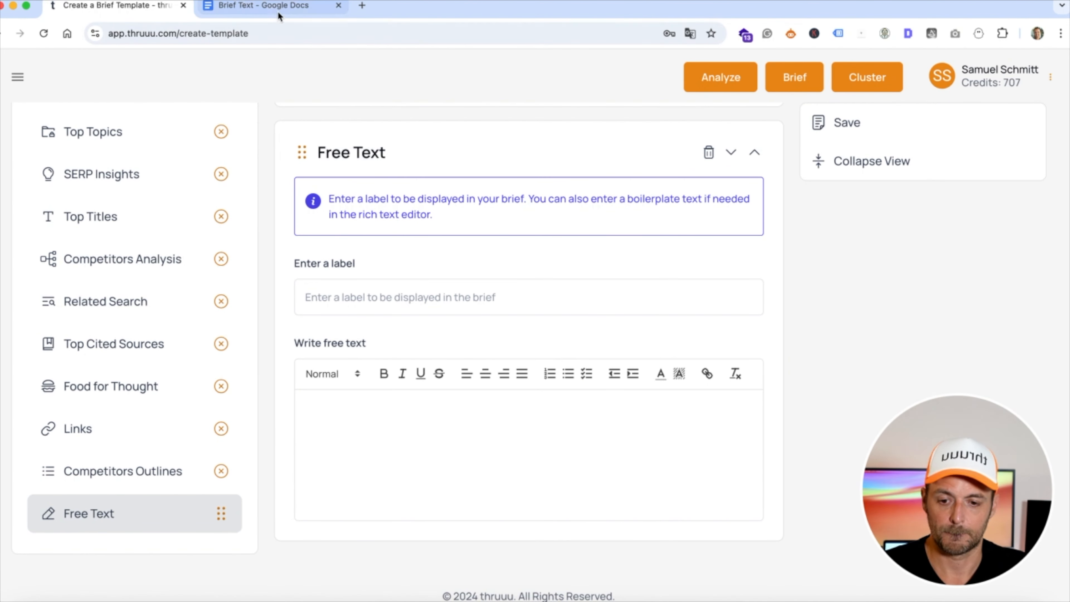
{"action": "left_click", "coordinate": [278, 15]}
{"action": "scroll", "coordinate": [356, 190], "scroll_direction": "down", "scroll_amount": 10}
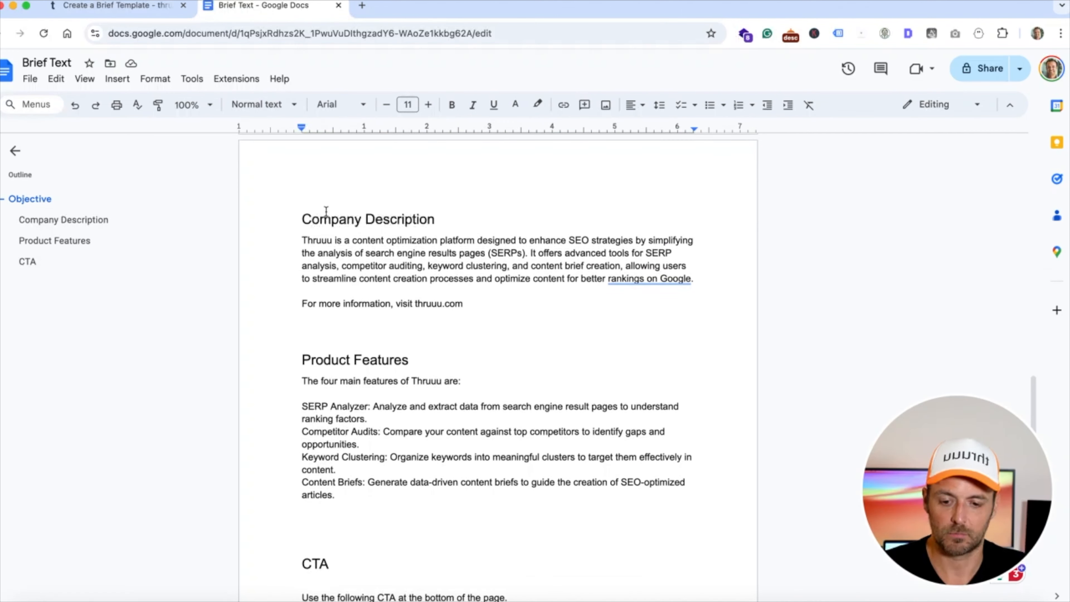
{"action": "triple_click", "coordinate": [305, 219]}
{"action": "key", "text": "super+c"}
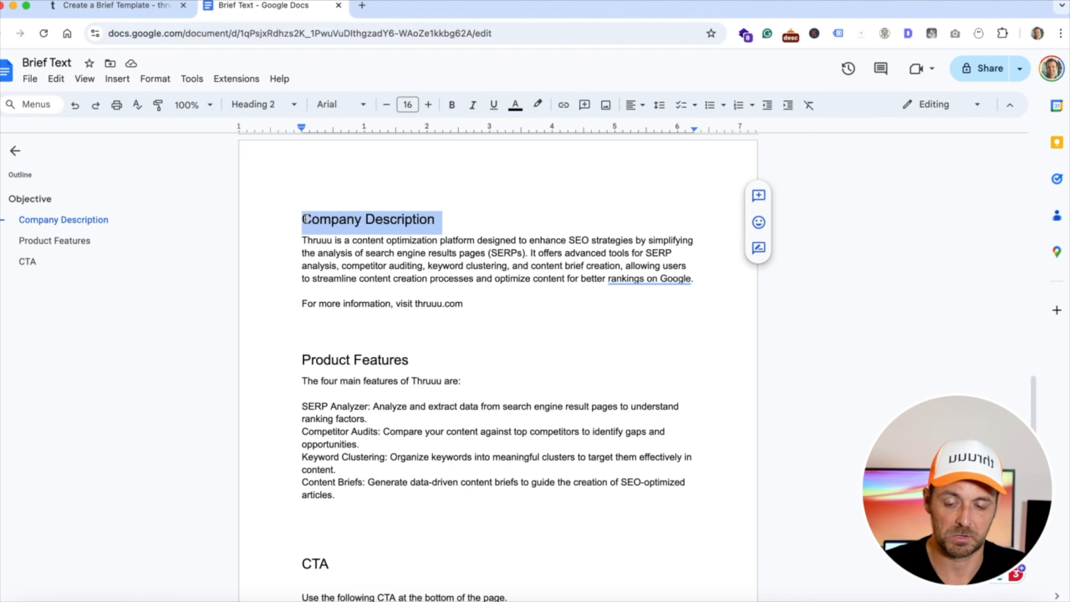
{"action": "left_click", "coordinate": [144, 11]}
{"action": "left_click", "coordinate": [359, 290]}
{"action": "key", "text": "super+v"}
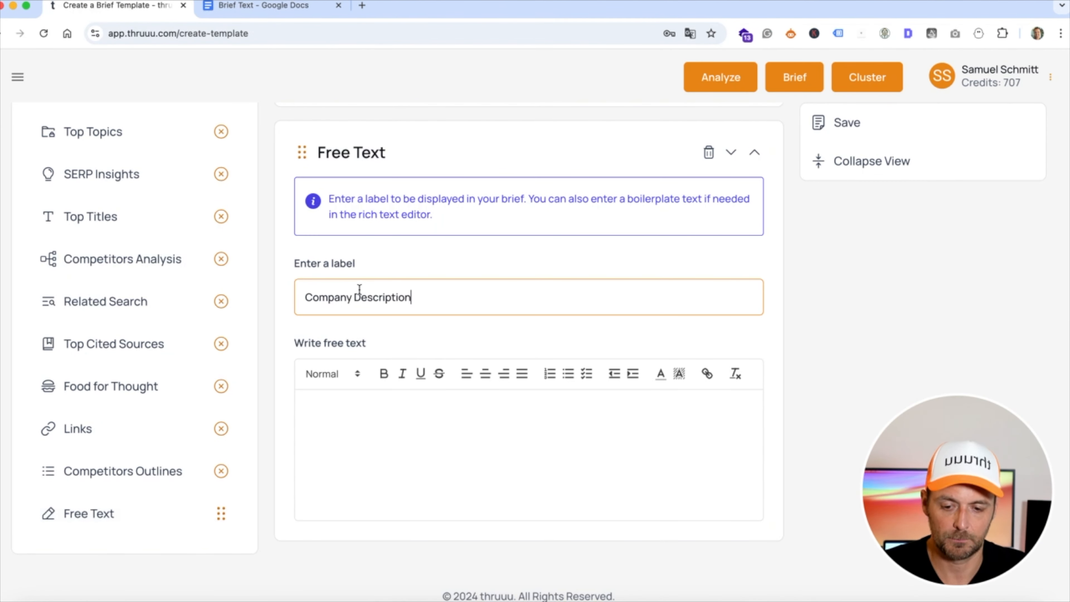
- Copy the company description text, including the thruuu.com line, from the Brief Text document into the Free Text element's body in thruuu
{"action": "left_click", "coordinate": [261, 6]}
{"action": "left_click_drag", "start_coordinate": [302, 240], "coordinate": [471, 308]}
{"action": "key", "text": "cmd+c"}
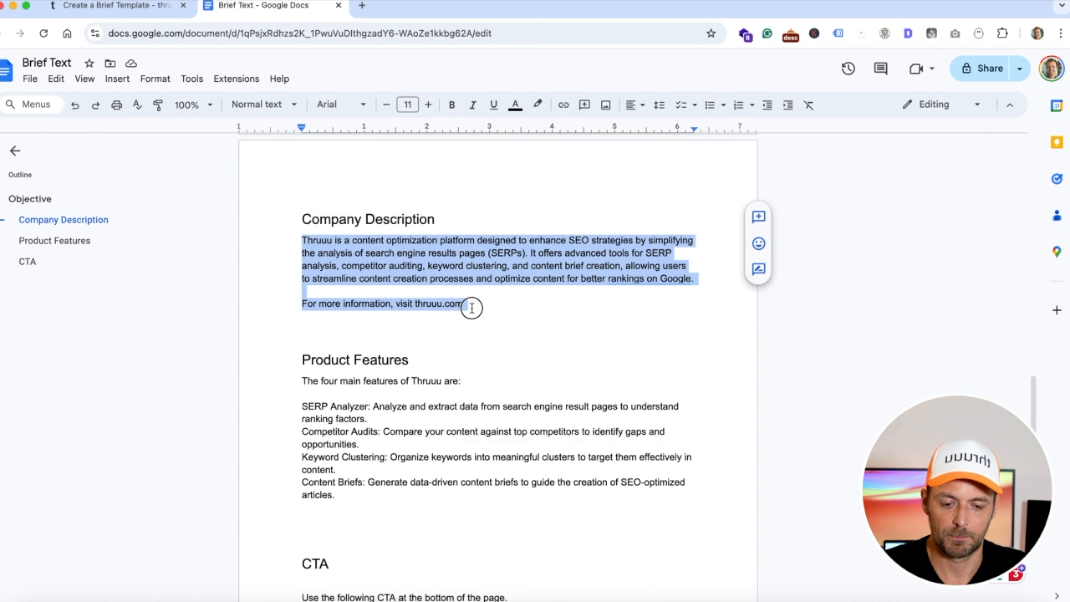
{"action": "left_click", "coordinate": [143, 9]}
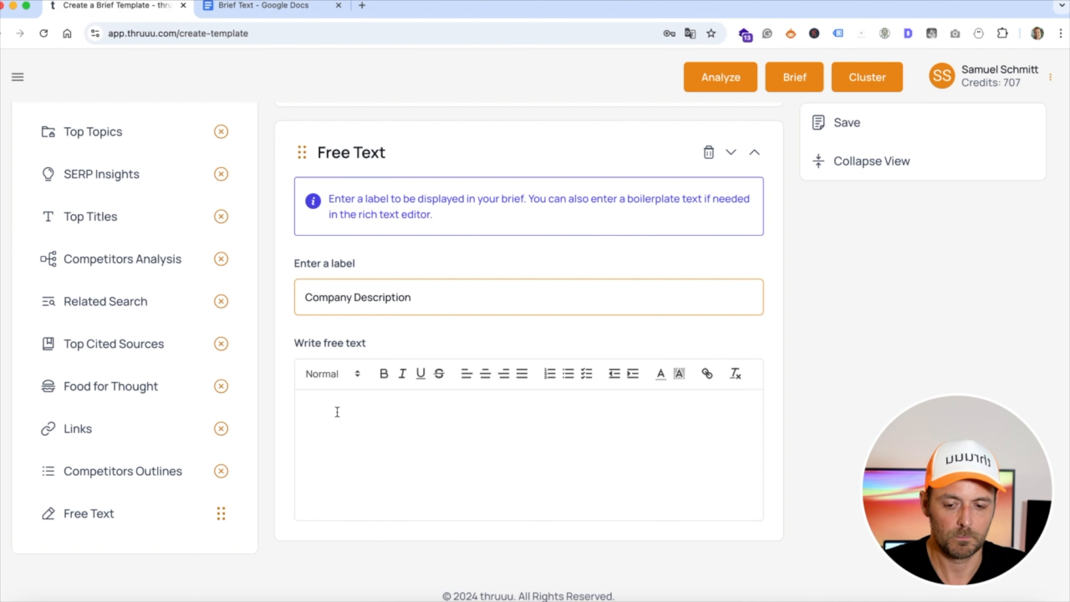
{"action": "left_click", "coordinate": [337, 412]}
{"action": "key", "text": "cmd+v"}
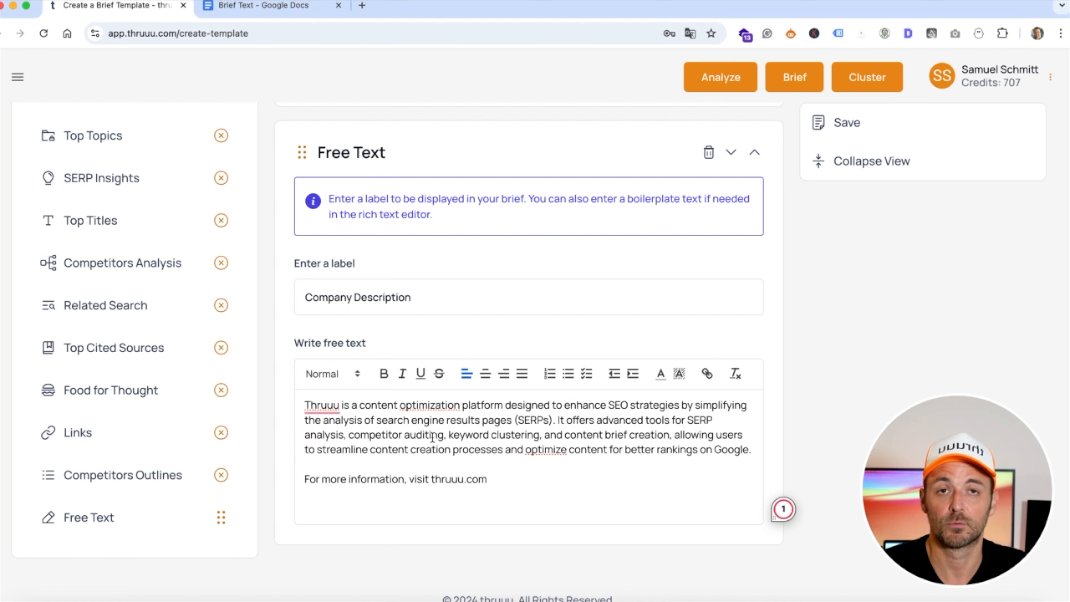
{"action": "key", "text": "BackSpace"}
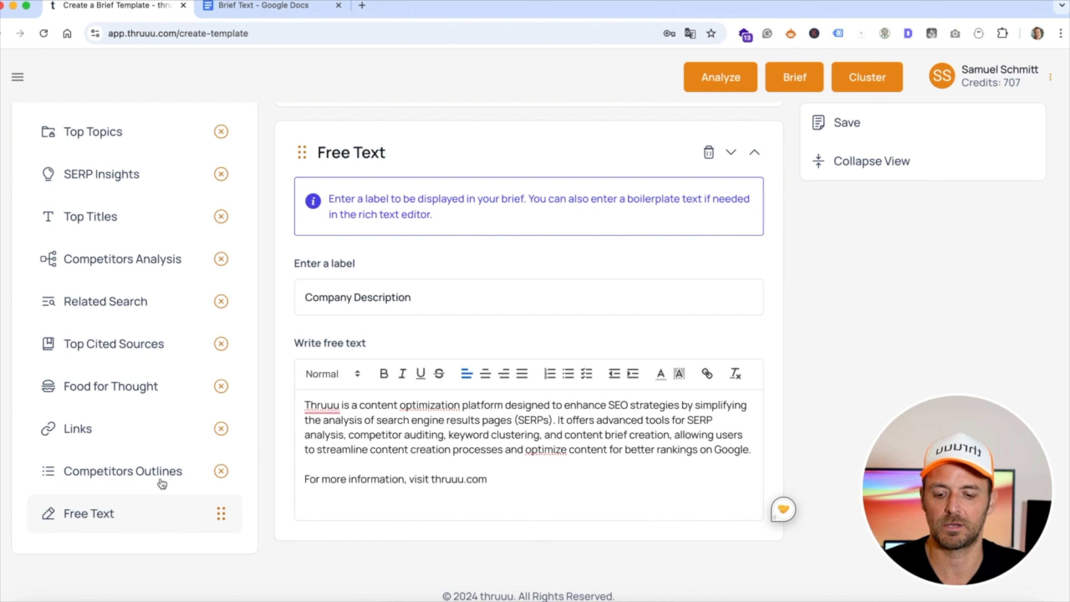
- Collapse all template elements into a compact list of their headings
{"action": "scroll", "coordinate": [376, 413], "scroll_direction": "up", "scroll_amount": 2}
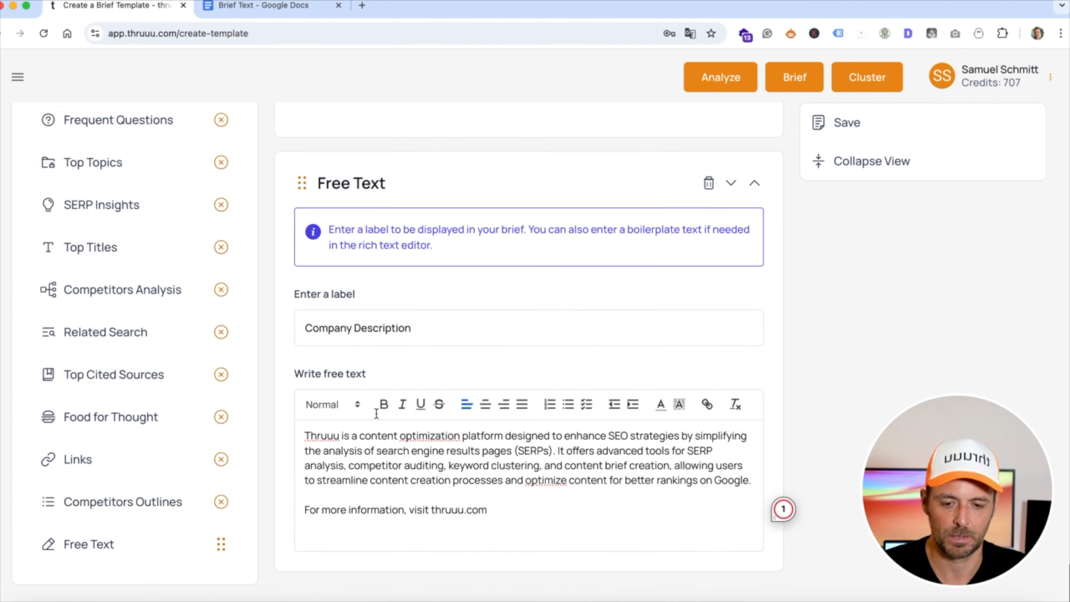
{"action": "scroll", "coordinate": [376, 413], "scroll_direction": "up", "scroll_amount": 2}
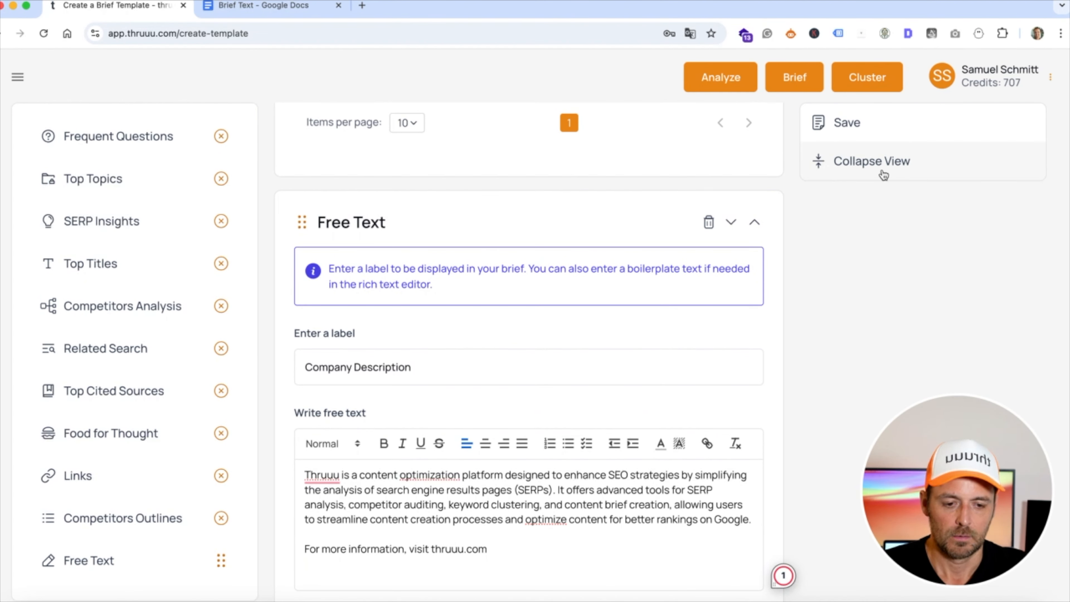
{"action": "left_click", "coordinate": [841, 166]}
{"action": "scroll", "coordinate": [626, 243], "scroll_direction": "up", "scroll_amount": 10}
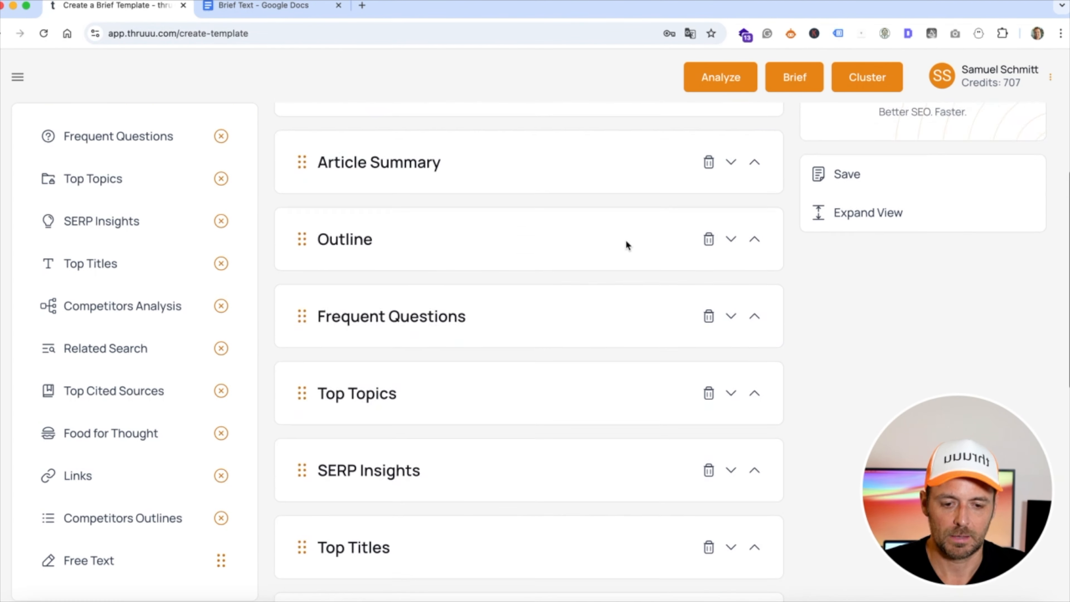
- Remove the Top Titles, Related Search, Top Cited Sources, Links and Competitors Outlines elements from the template
{"action": "scroll", "coordinate": [626, 242], "scroll_direction": "up", "scroll_amount": 5}
{"action": "scroll", "coordinate": [626, 242], "scroll_direction": "down", "scroll_amount": 4}
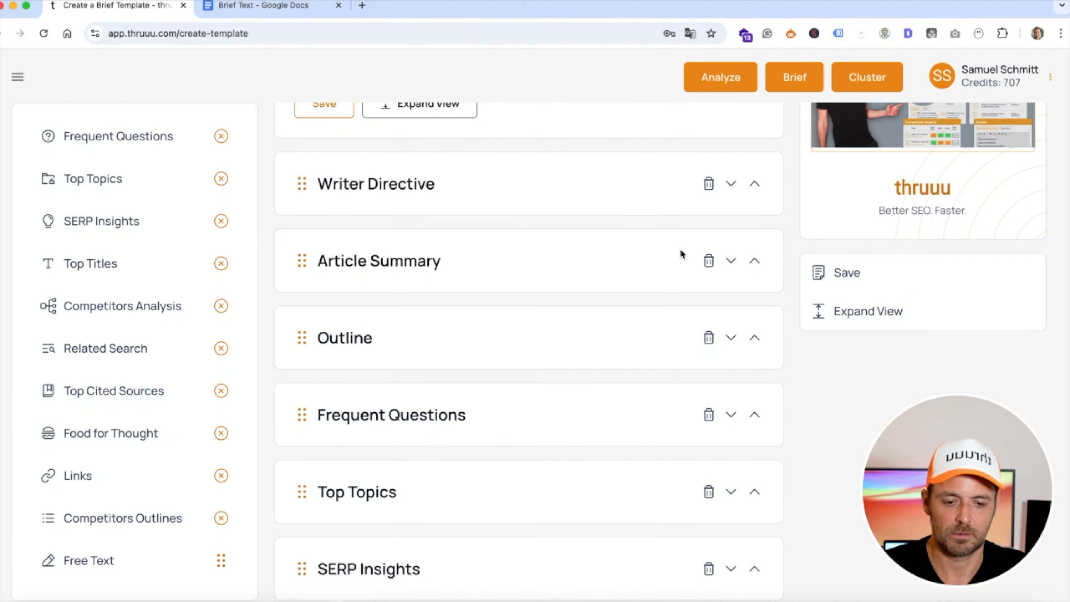
{"action": "scroll", "coordinate": [680, 251], "scroll_direction": "down", "scroll_amount": 3}
{"action": "scroll", "coordinate": [611, 302], "scroll_direction": "up", "scroll_amount": 8}
{"action": "scroll", "coordinate": [615, 301], "scroll_direction": "down", "scroll_amount": 7}
{"action": "scroll", "coordinate": [407, 351], "scroll_direction": "down", "scroll_amount": 3}
{"action": "scroll", "coordinate": [406, 351], "scroll_direction": "down", "scroll_amount": 3}
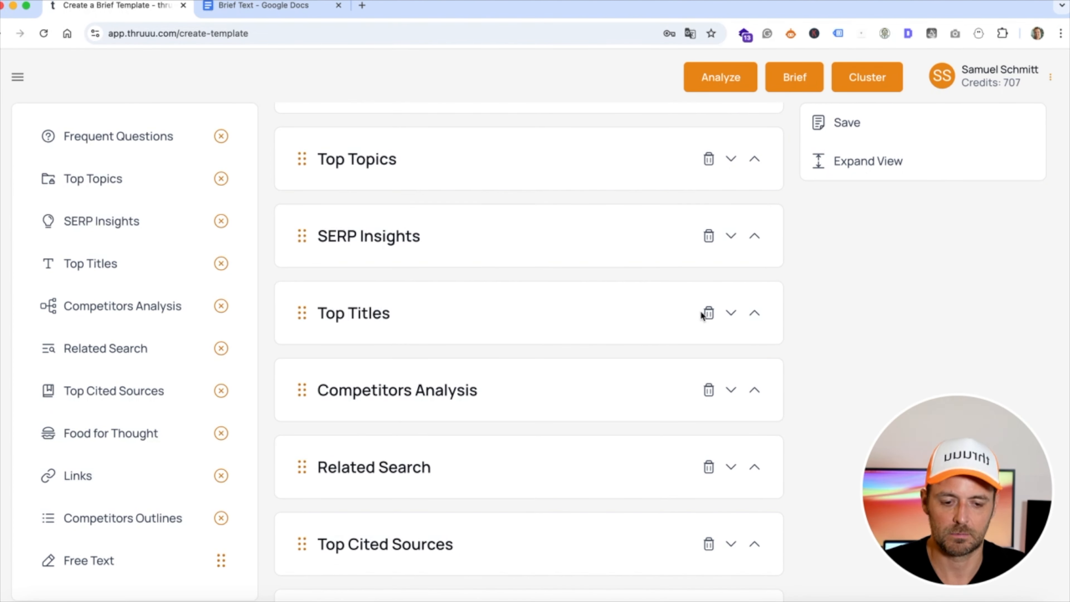
{"action": "left_click", "coordinate": [707, 314]}
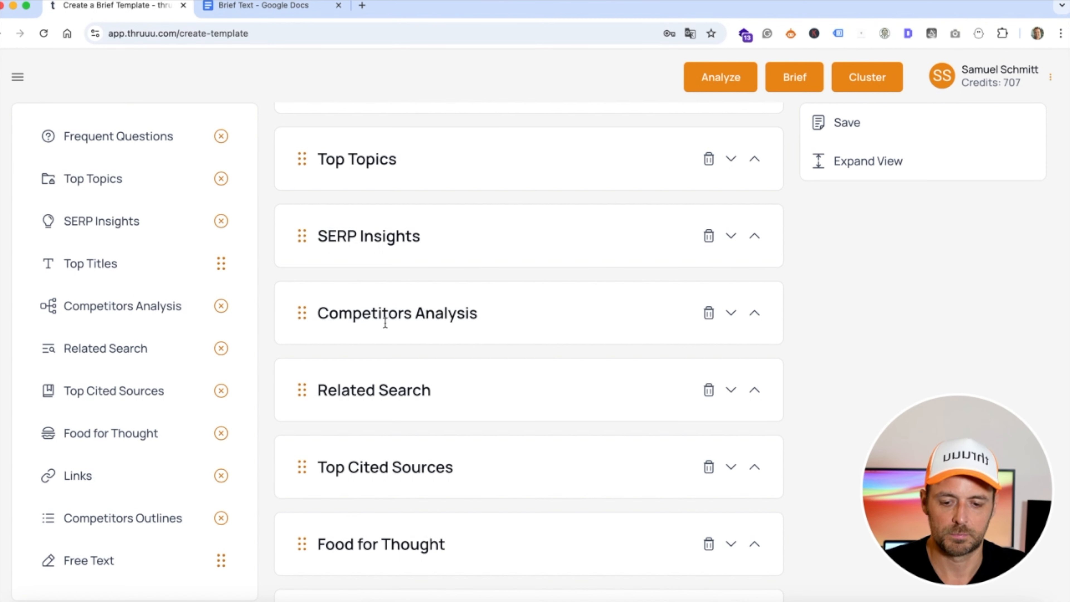
{"action": "scroll", "coordinate": [709, 314], "scroll_direction": "down", "scroll_amount": 2}
{"action": "left_click", "coordinate": [709, 310]}
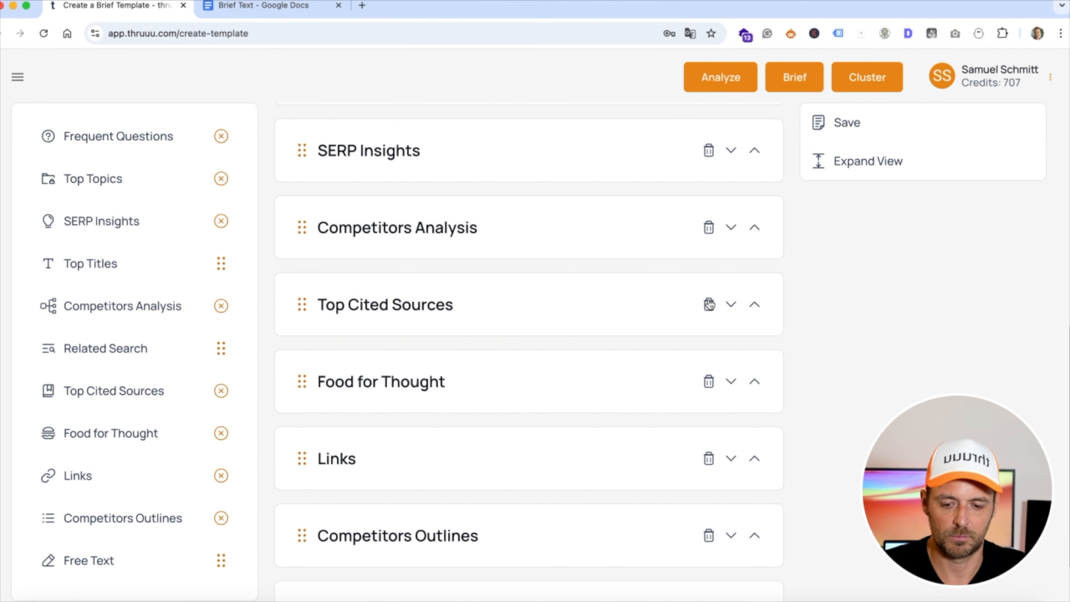
{"action": "left_click", "coordinate": [709, 304]}
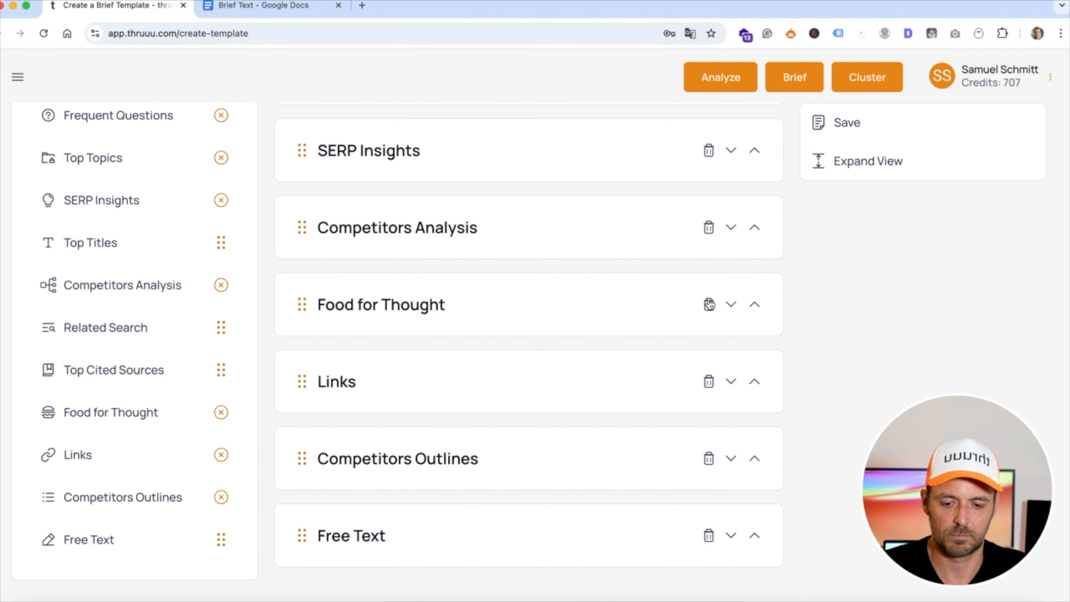
{"action": "scroll", "coordinate": [516, 315], "scroll_direction": "down", "scroll_amount": 1}
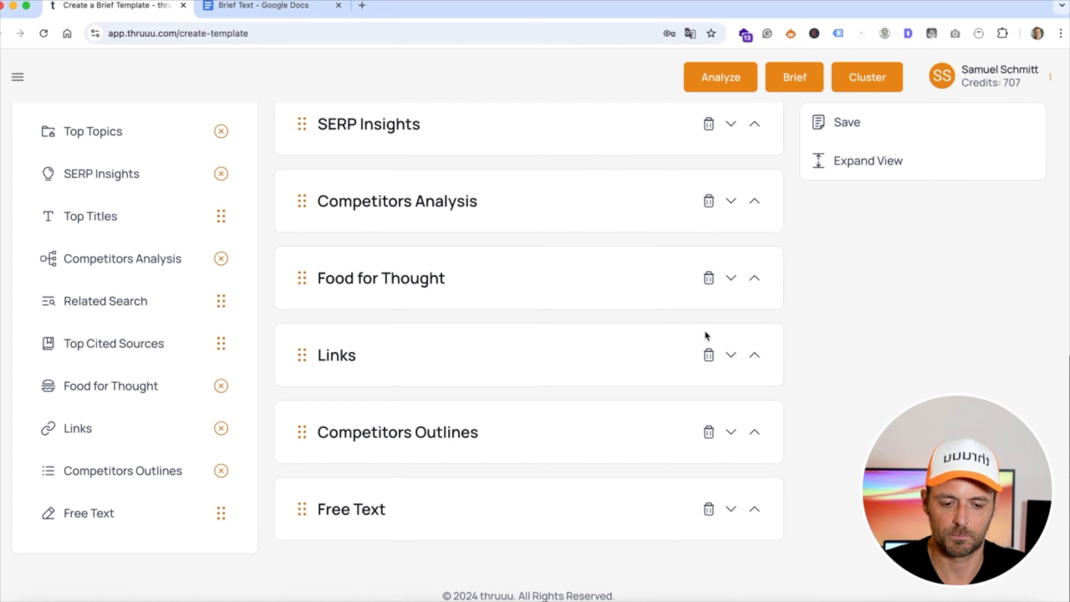
{"action": "left_click", "coordinate": [709, 354]}
{"action": "left_click", "coordinate": [708, 434]}
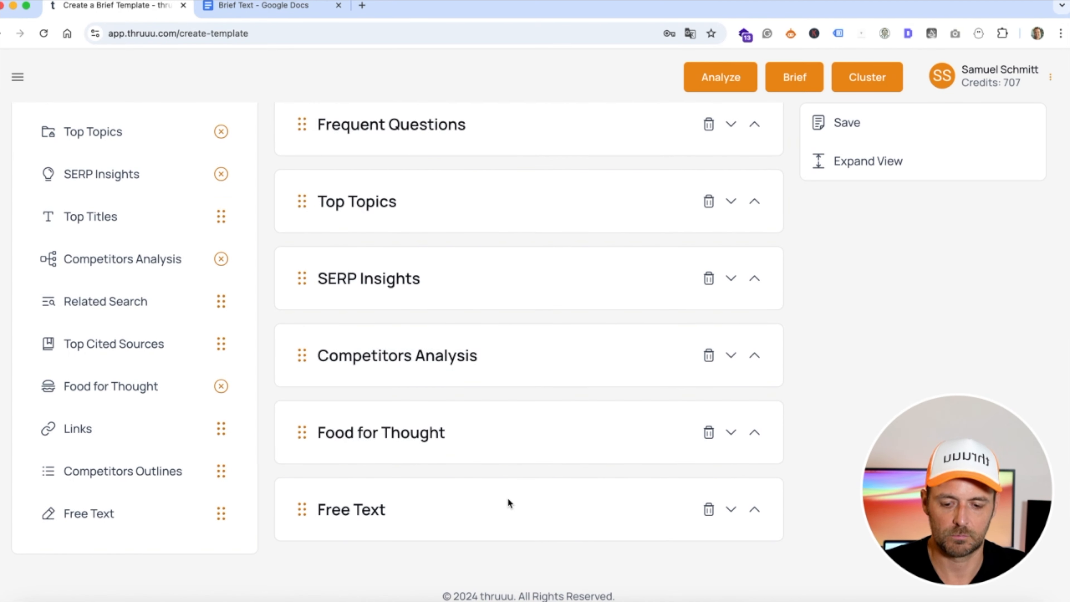
- Move the Free Text element up the template so that it sits directly below Writer Directive
{"action": "left_click_drag", "start_coordinate": [472, 516], "coordinate": [442, 337]}
{"action": "left_click_drag", "start_coordinate": [302, 508], "coordinate": [337, 158]}
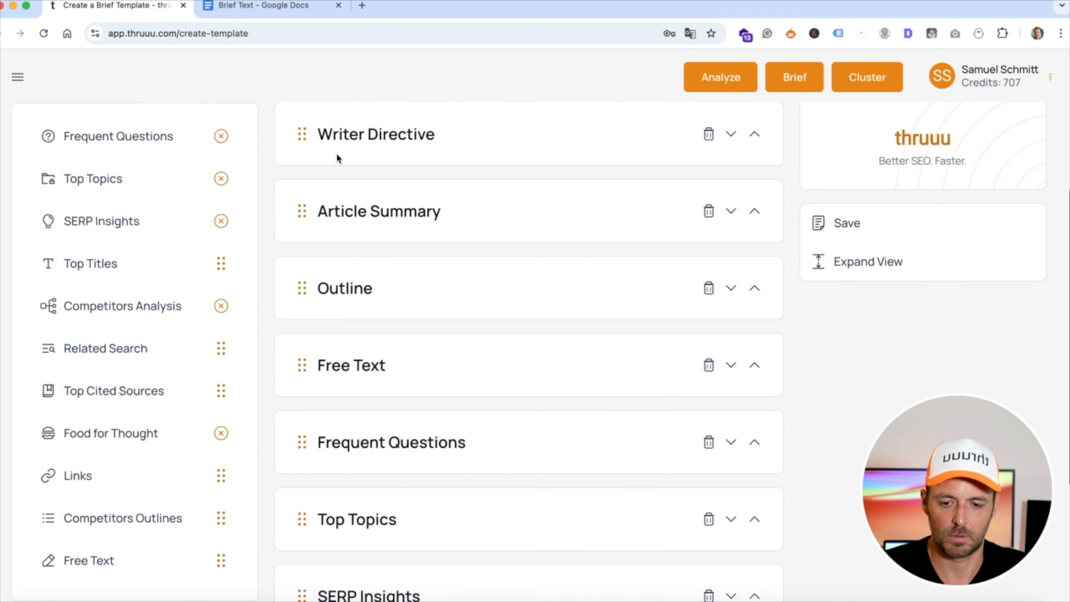
{"action": "left_click", "coordinate": [754, 365]}
{"action": "left_click", "coordinate": [756, 285]}
- Expand all template elements and review their contents from Writer Directive down to Article Summary
{"action": "scroll", "coordinate": [756, 282], "scroll_direction": "up", "scroll_amount": 3}
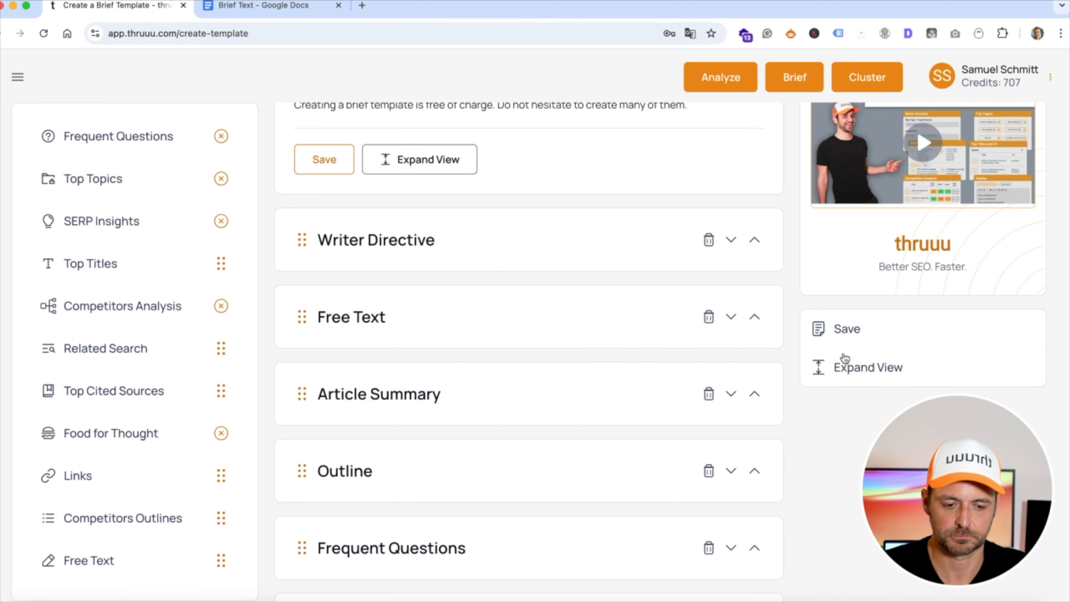
{"action": "left_click", "coordinate": [838, 366]}
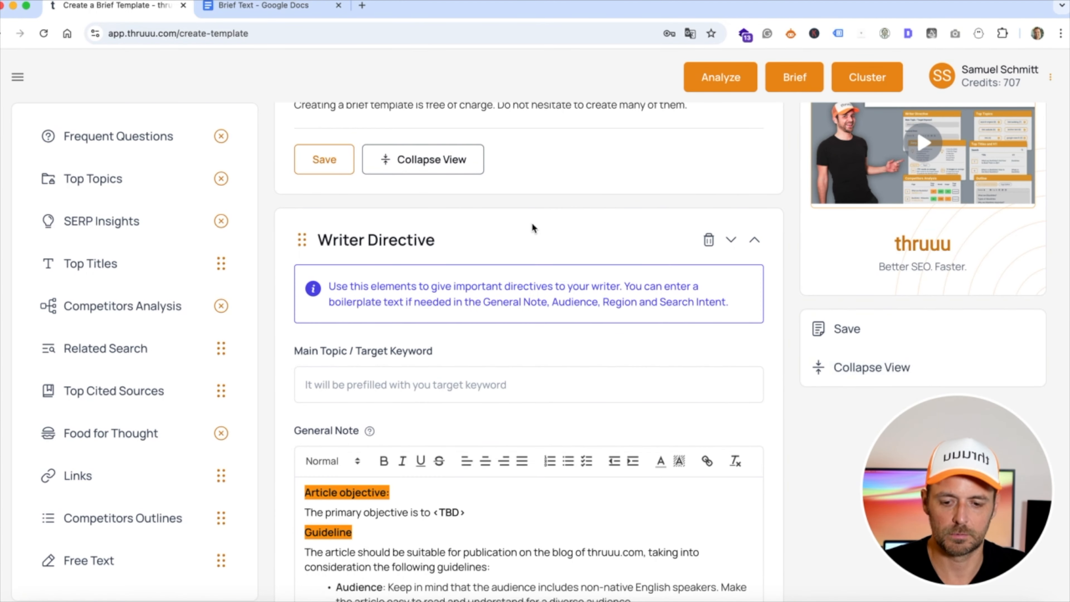
{"action": "scroll", "coordinate": [532, 223], "scroll_direction": "down", "scroll_amount": 10}
{"action": "scroll", "coordinate": [532, 223], "scroll_direction": "down", "scroll_amount": 15}
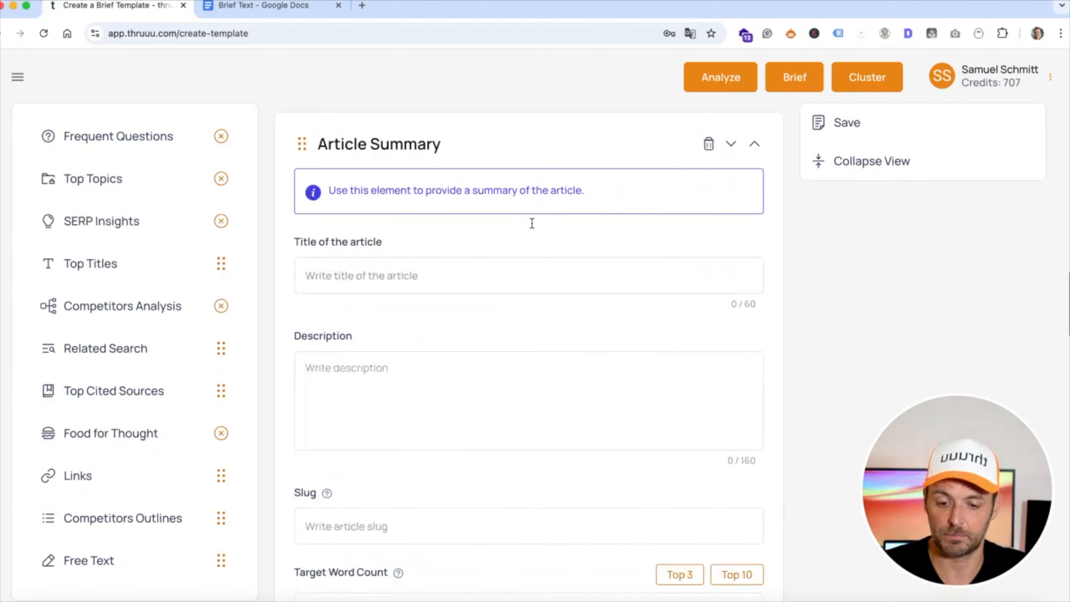
{"action": "scroll", "coordinate": [532, 226], "scroll_direction": "up", "scroll_amount": 5}
{"action": "scroll", "coordinate": [531, 225], "scroll_direction": "up", "scroll_amount": 15}
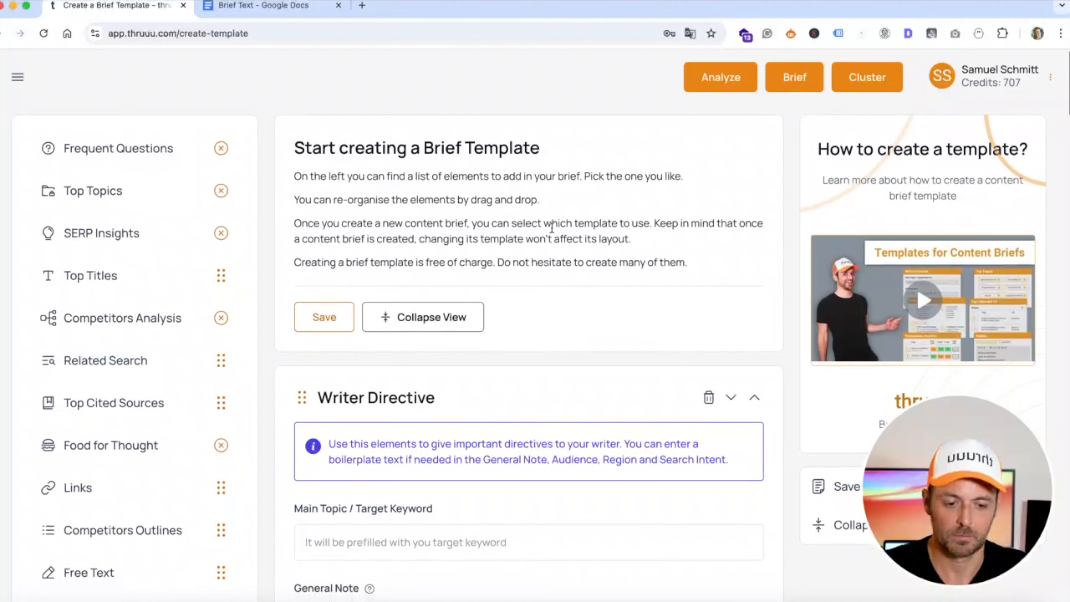
- Save the brief template with the label "Demo Template"
{"action": "scroll", "coordinate": [547, 227], "scroll_direction": "down", "scroll_amount": 5}
{"action": "left_click", "coordinate": [847, 162]}
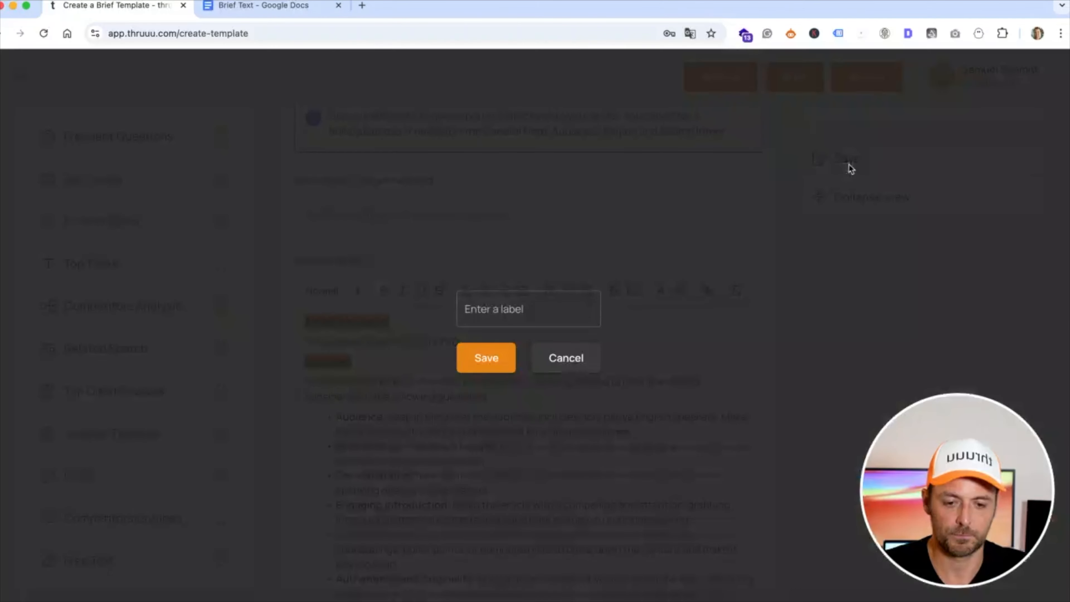
{"action": "left_click", "coordinate": [488, 307]}
{"action": "type", "text": "De"}
{"action": "key", "text": "BackSpace"}
{"action": "type", "text": "o "}
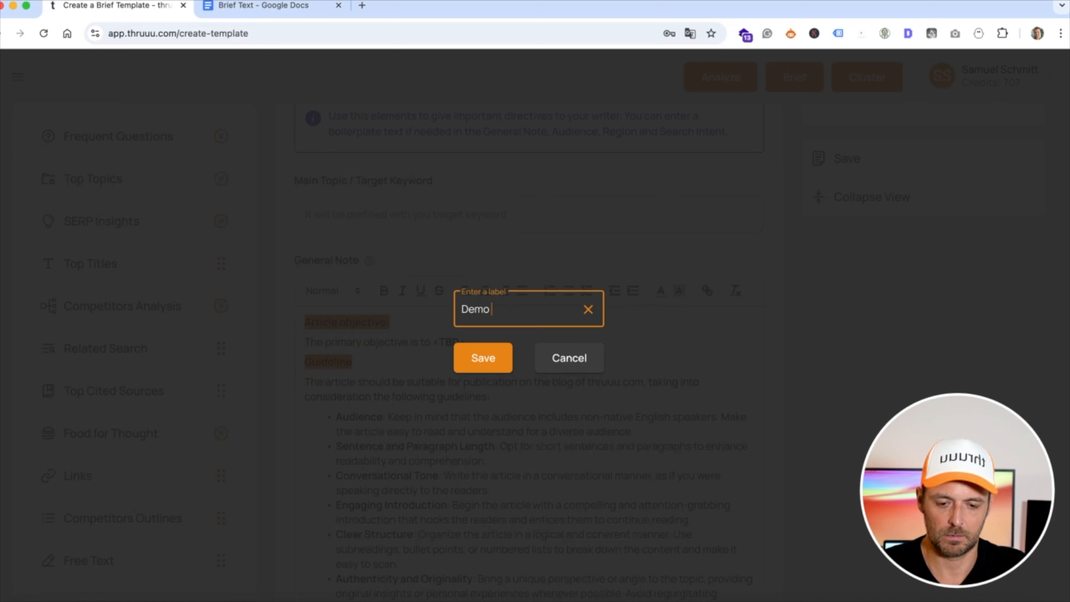
{"action": "type", "text": "Template"}
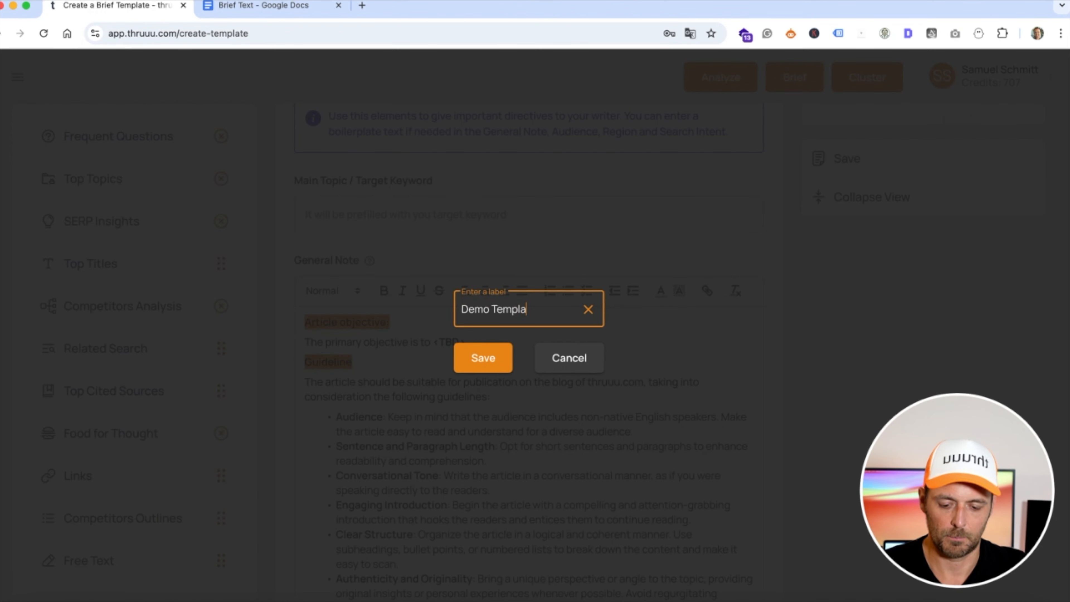
{"action": "left_click", "coordinate": [472, 361]}
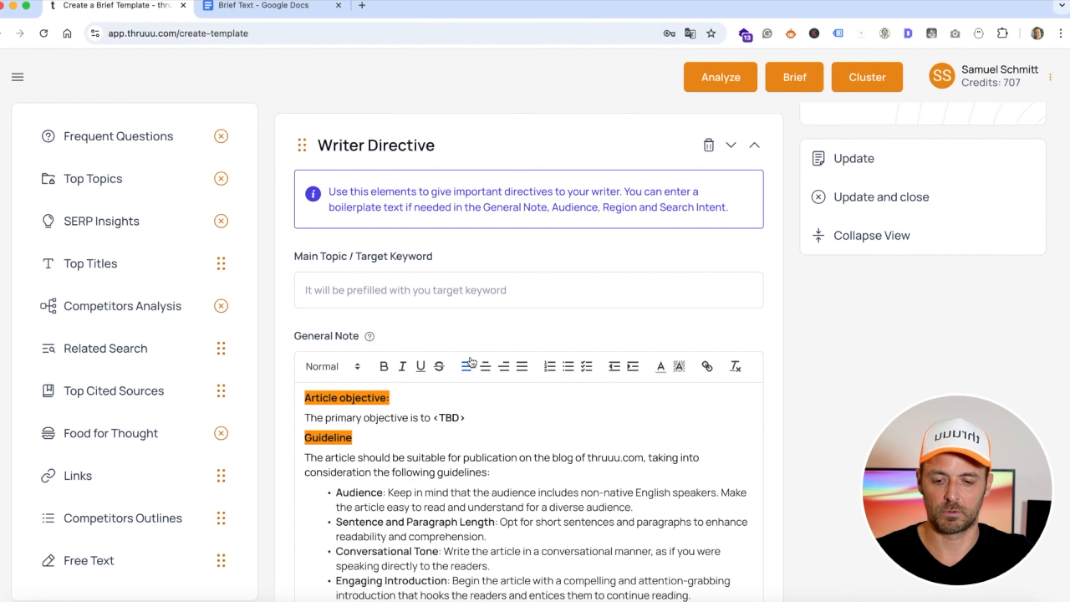
- Start a new content brief with the main topic "how to become seo consultant" and continue to the audience settings
{"action": "scroll", "coordinate": [469, 241], "scroll_direction": "up", "scroll_amount": 8}
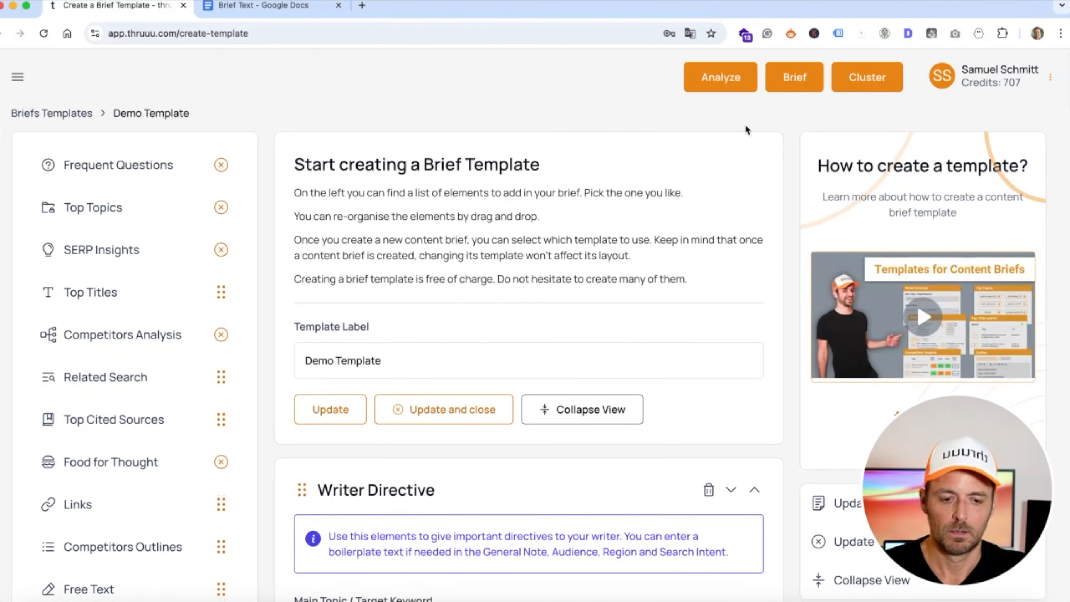
{"action": "left_click", "coordinate": [797, 77]}
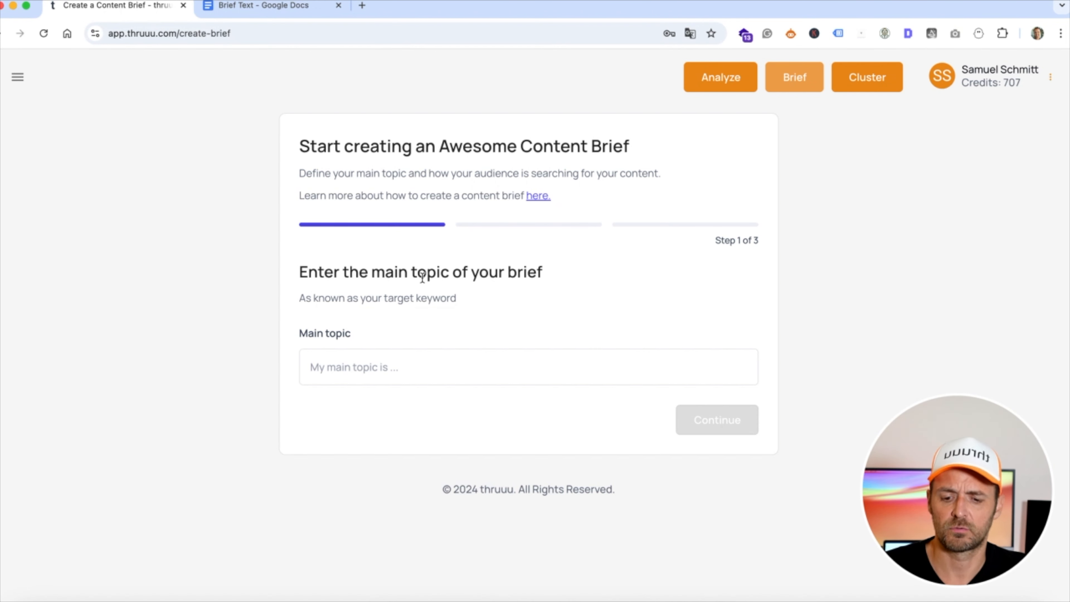
{"action": "left_click", "coordinate": [351, 365]}
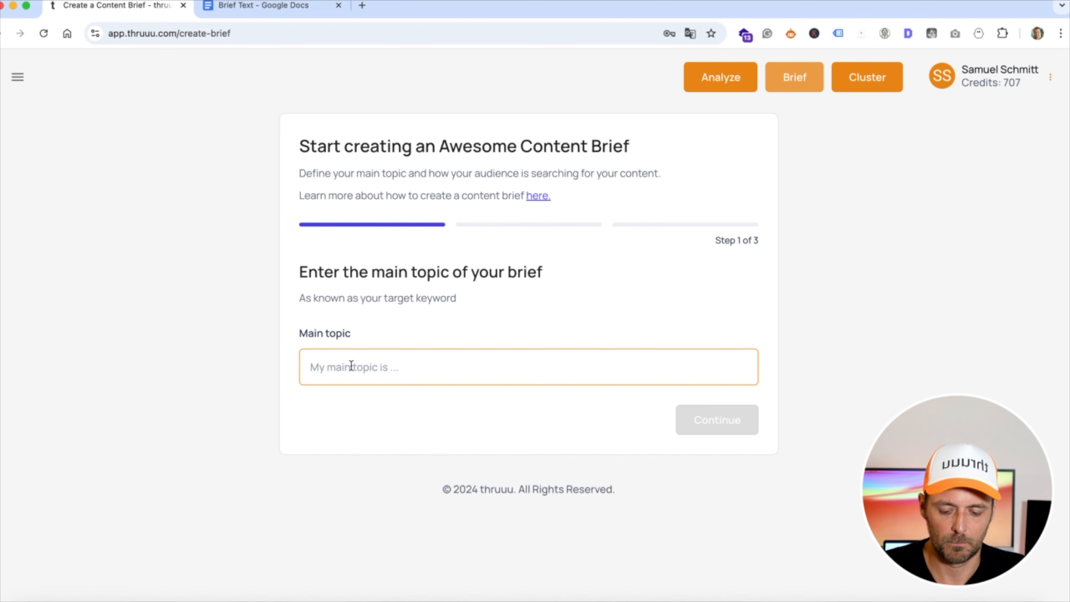
{"action": "type", "text": "s"}
{"action": "key", "text": "BackSpace"}
{"action": "type", "text": "hpw"}
{"action": "key", "text": "BackSpace"}
{"action": "key", "text": "BackSpace"}
{"action": "type", "text": "pw"}
{"action": "key", "text": "BackSpace"}
{"action": "key", "text": "BackSpace"}
{"action": "type", "text": "op"}
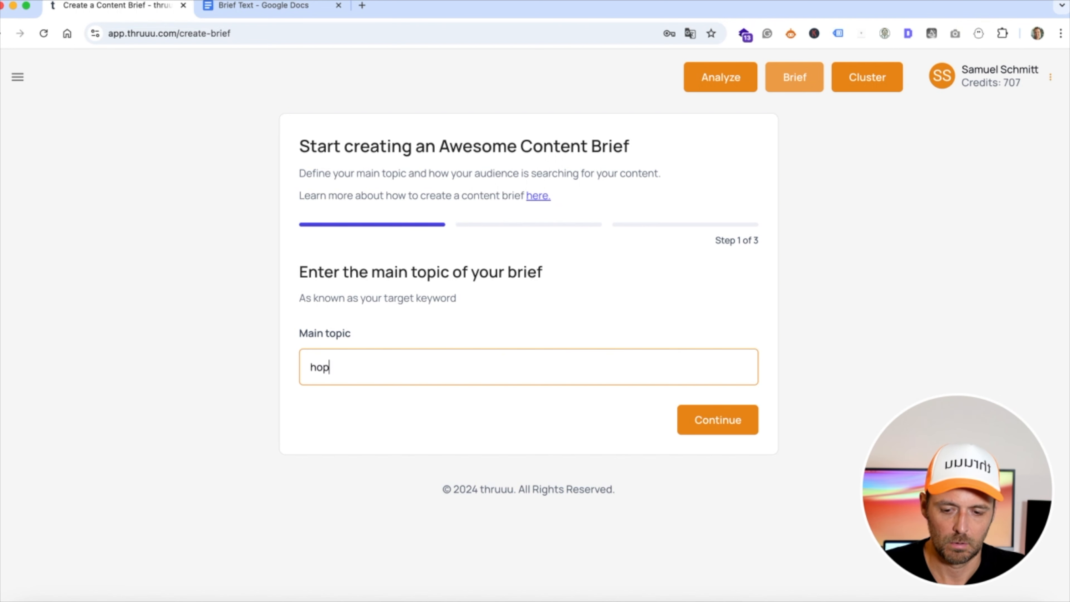
{"action": "key", "text": "BackSpace"}
{"action": "type", "text": "w to become seo consultant"}
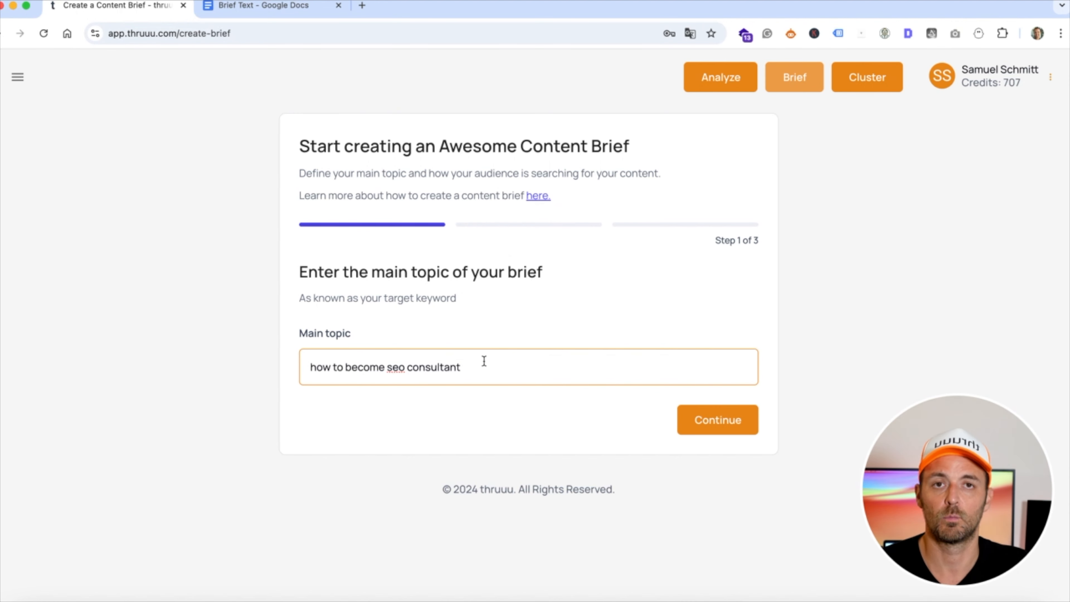
{"action": "left_click", "coordinate": [716, 420]}
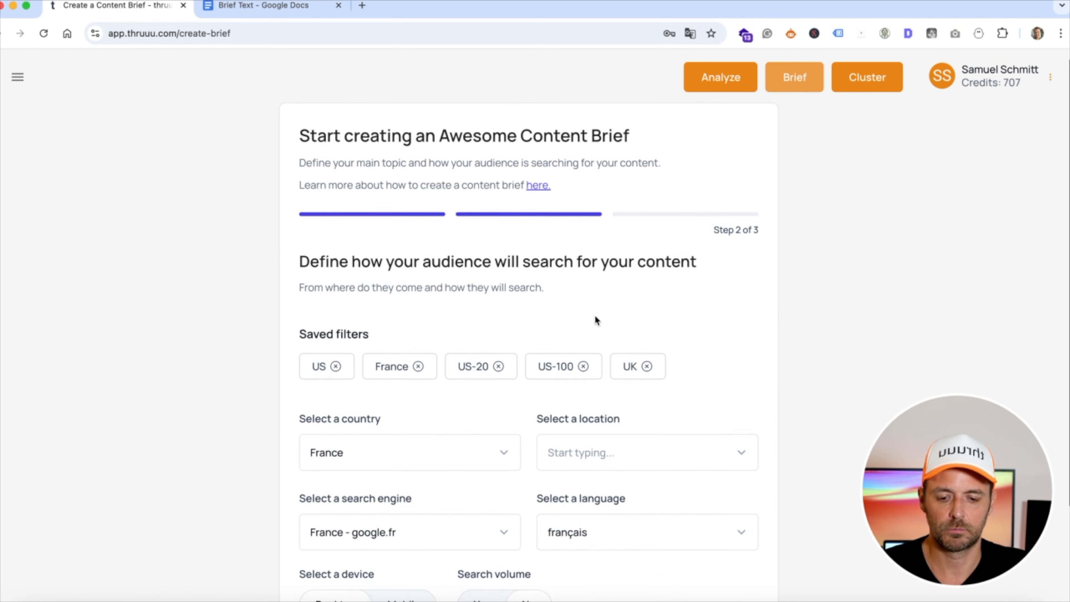
- Apply the saved US filter to the brief's audience settings and continue to the final setup stage
{"action": "scroll", "coordinate": [579, 316], "scroll_direction": "down", "scroll_amount": 2}
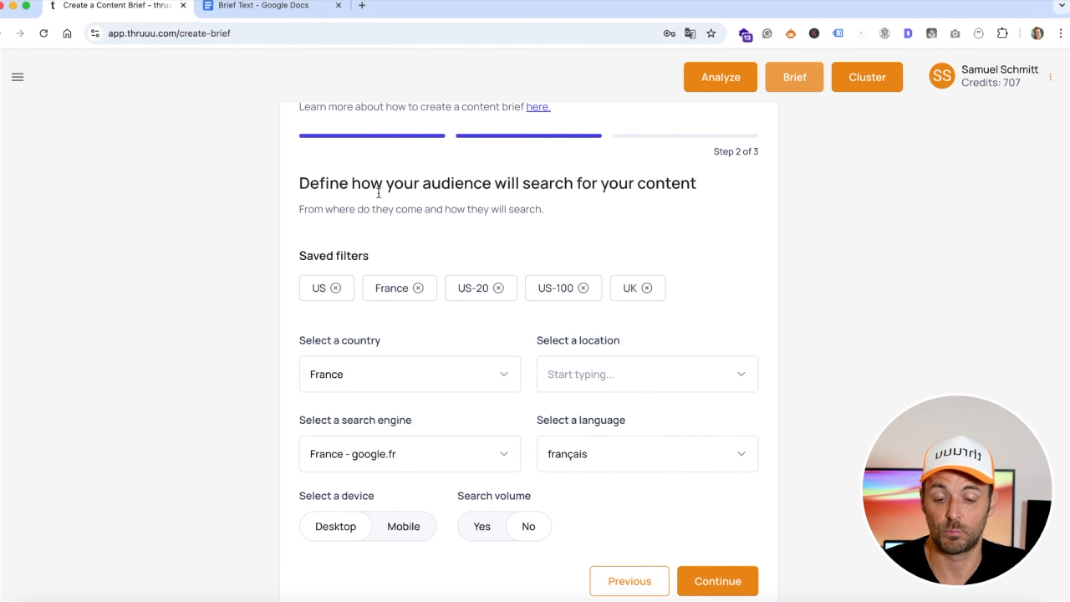
{"action": "left_click", "coordinate": [319, 290]}
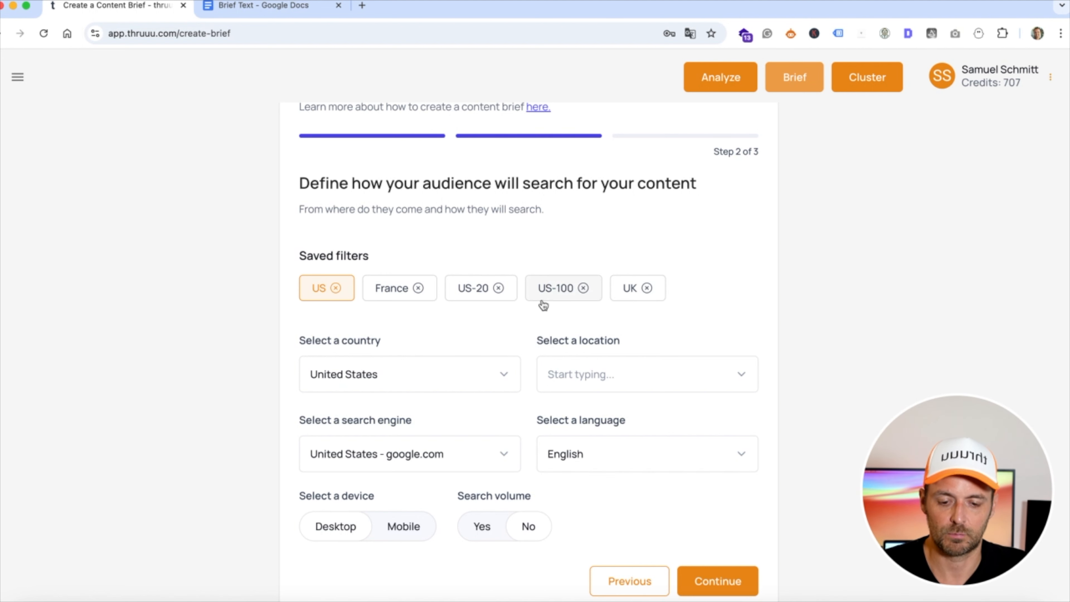
{"action": "scroll", "coordinate": [468, 352], "scroll_direction": "down", "scroll_amount": 1}
{"action": "left_click", "coordinate": [427, 356]}
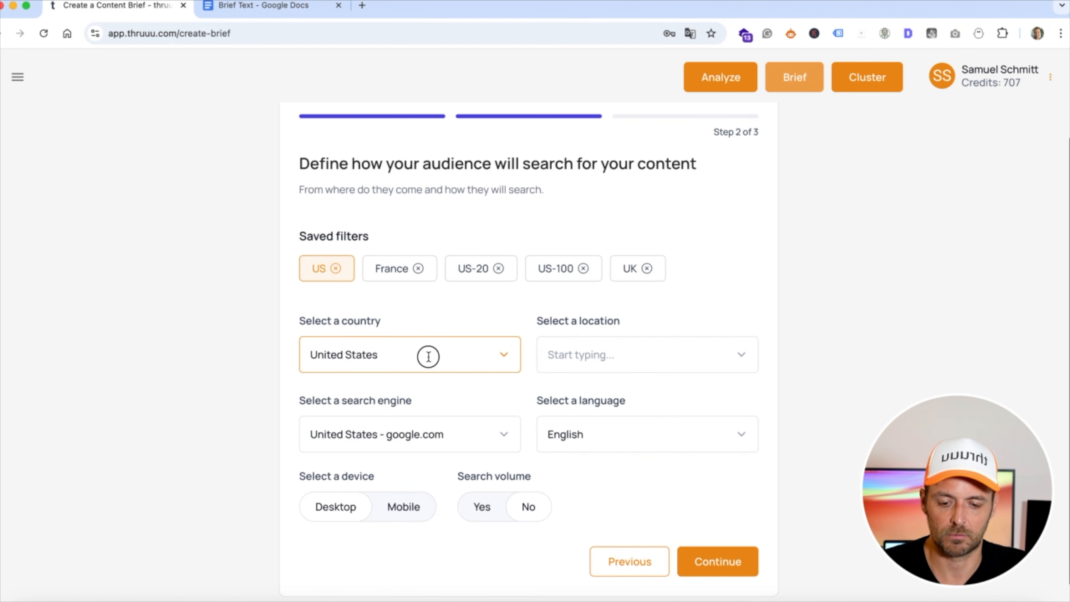
{"action": "left_click", "coordinate": [419, 327]}
{"action": "scroll", "coordinate": [512, 317], "scroll_direction": "down", "scroll_amount": 1}
{"action": "left_click", "coordinate": [711, 529]}
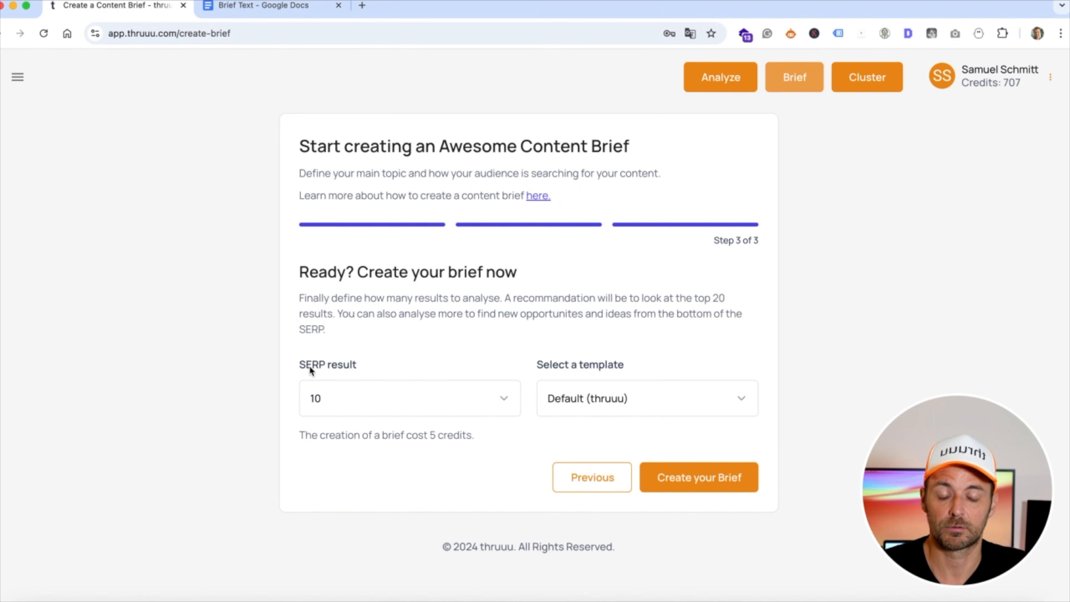
- Create the brief from 10 SERP results using the Demo Template
{"action": "left_click", "coordinate": [334, 397]}
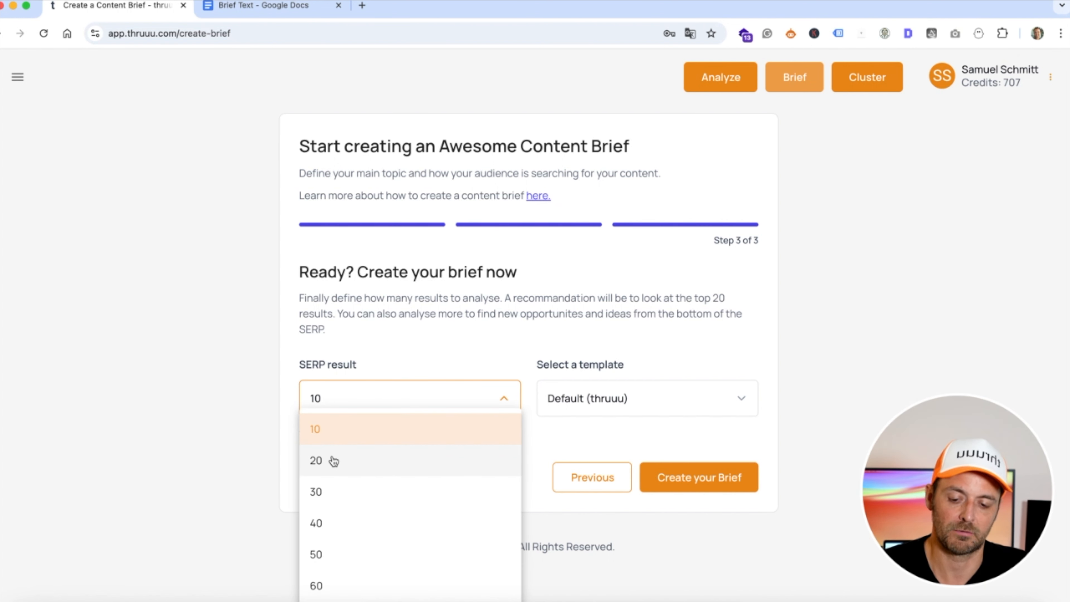
{"action": "left_click", "coordinate": [325, 435]}
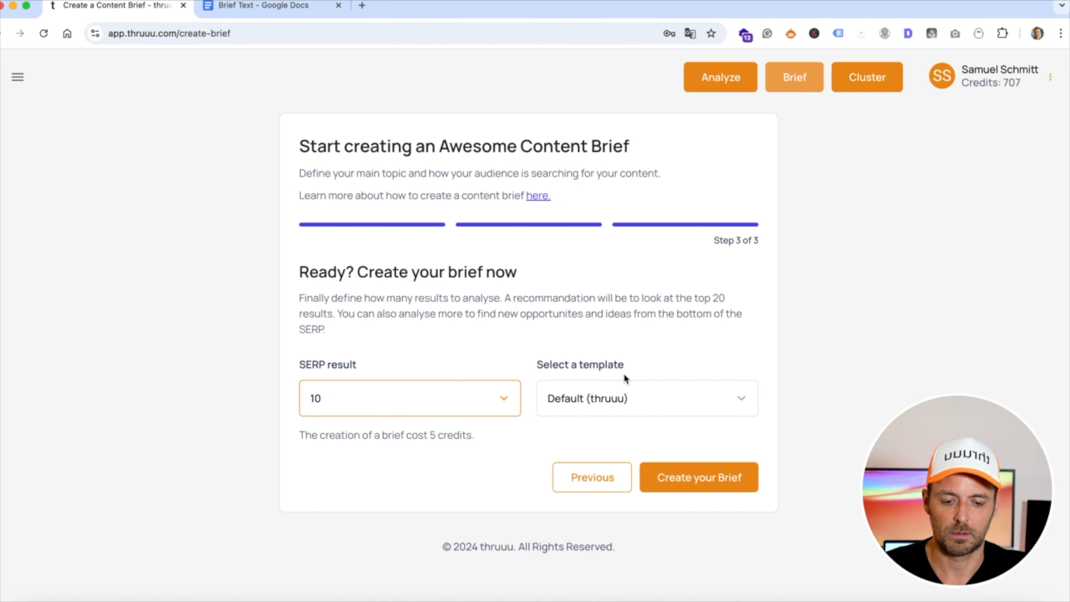
{"action": "left_click", "coordinate": [598, 398]}
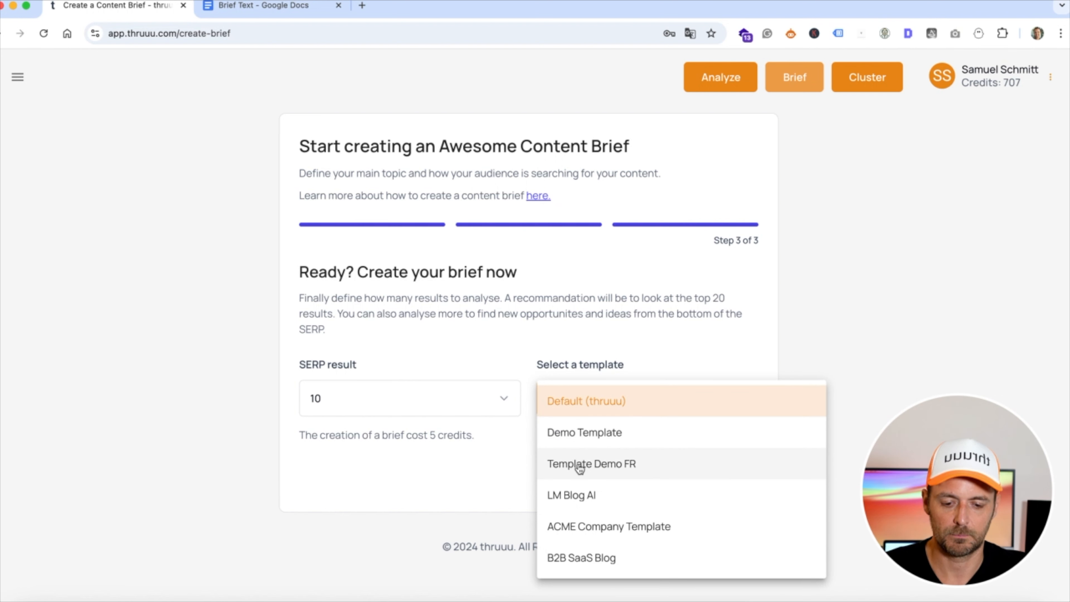
{"action": "left_click", "coordinate": [577, 431]}
{"action": "left_click", "coordinate": [630, 339]}
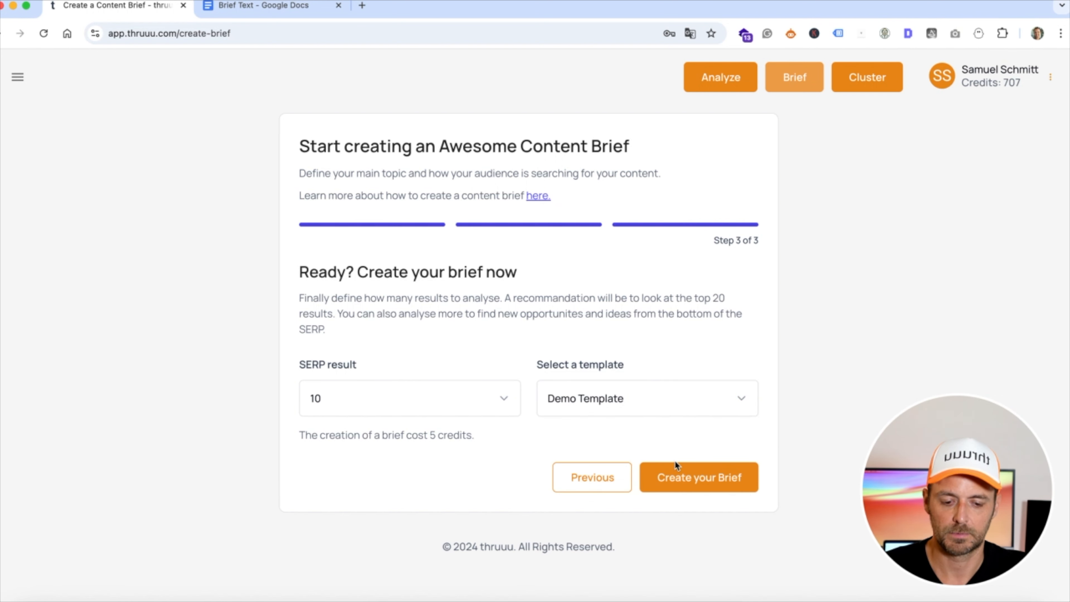
{"action": "left_click", "coordinate": [678, 479]}
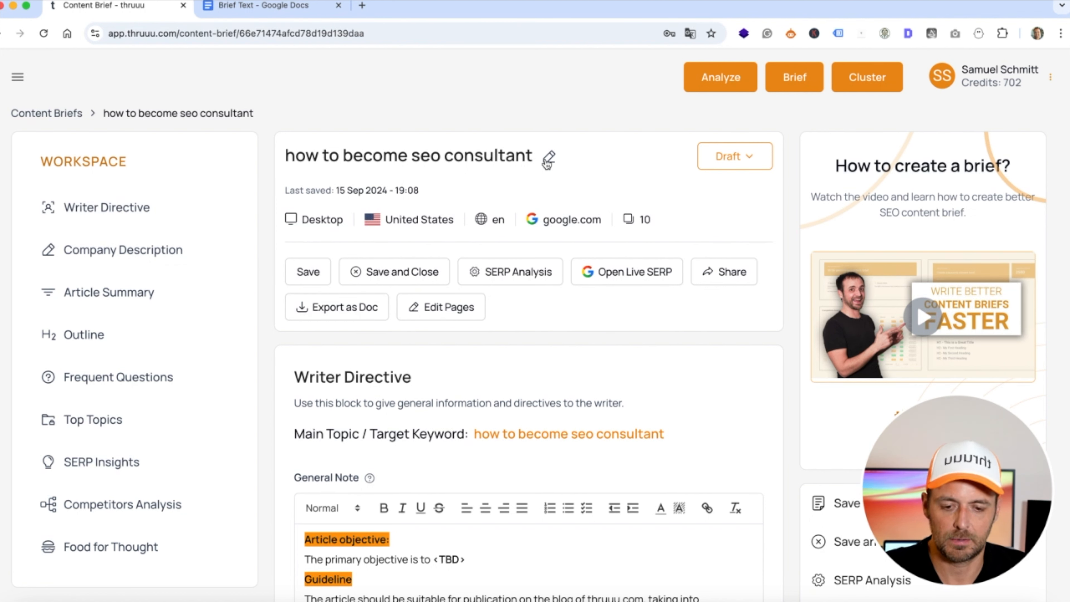
- Set the brief's status to In Progress and rename its label as "how to become seo consultant (Demo)"
{"action": "left_click", "coordinate": [746, 157]}
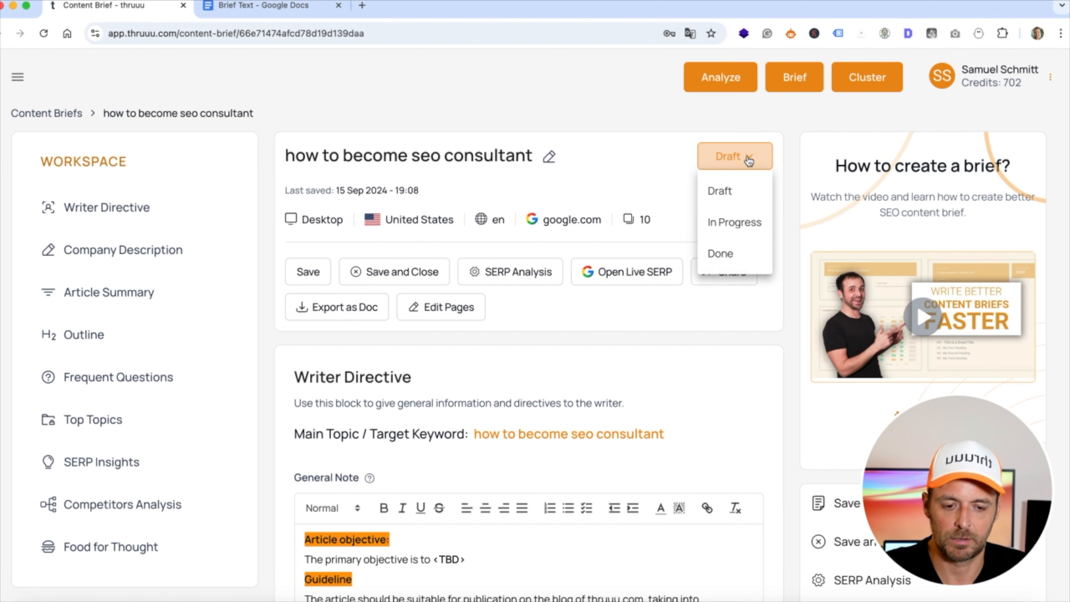
{"action": "left_click", "coordinate": [724, 223]}
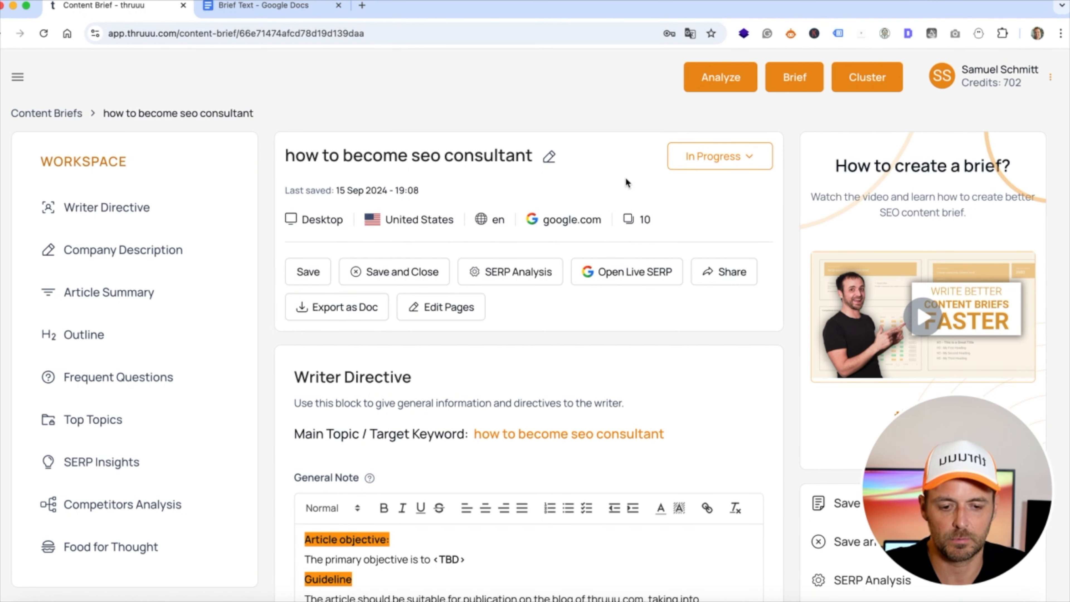
{"action": "left_click", "coordinate": [549, 157]}
{"action": "left_click", "coordinate": [528, 346]}
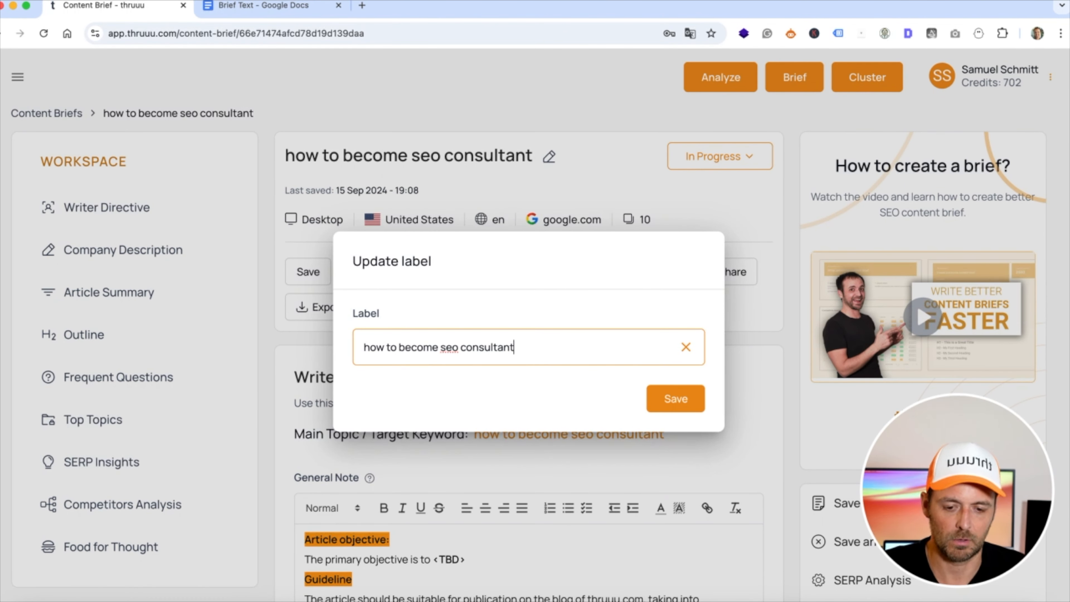
{"action": "type", "text": "()Demo"}
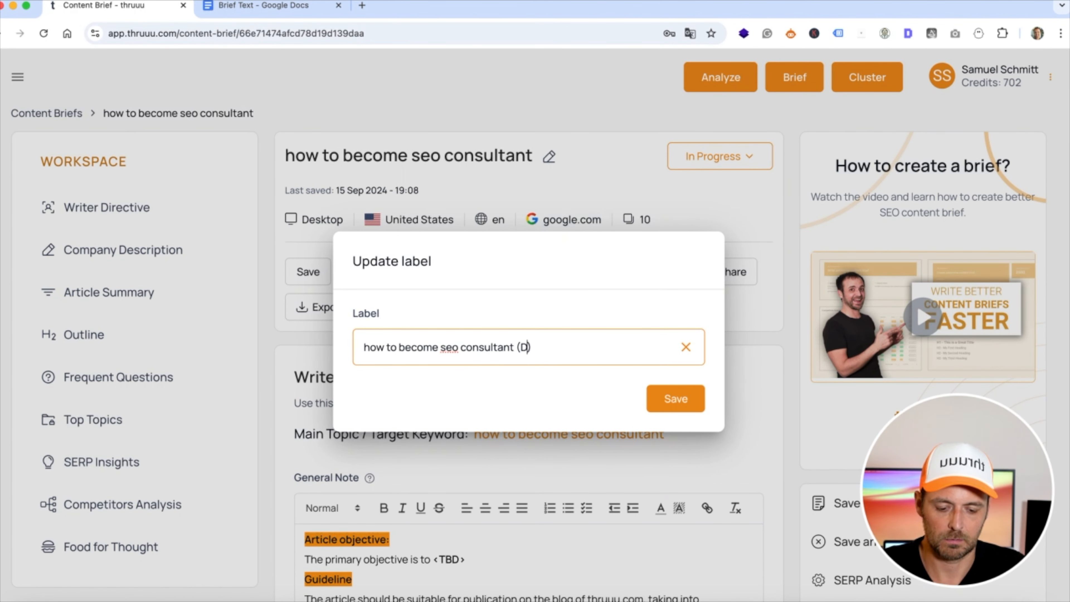
{"action": "left_click", "coordinate": [676, 399]}
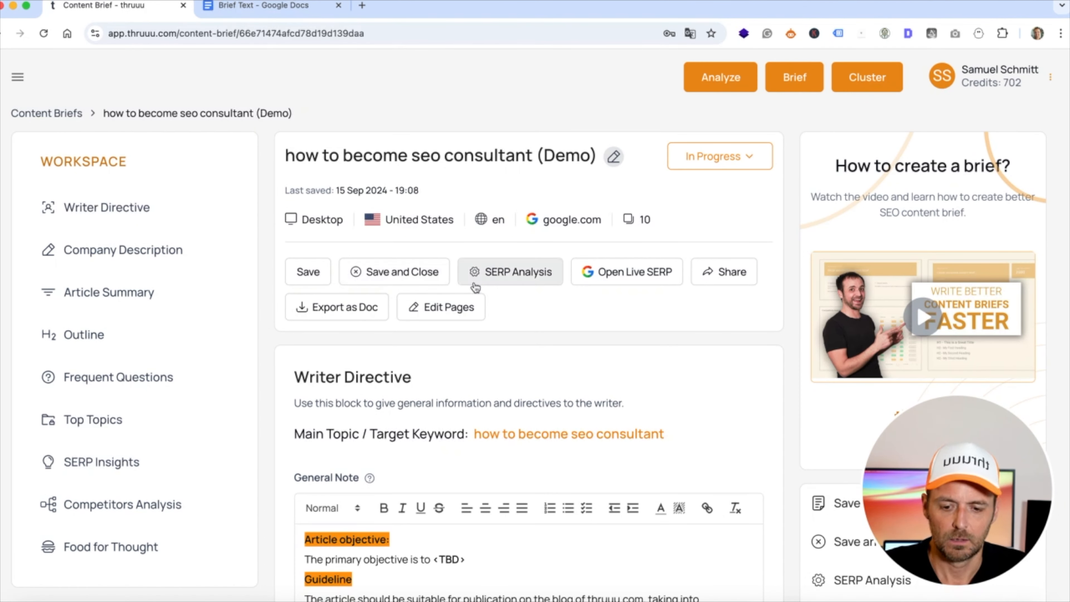
- Review the brief's SERP analysis, including its overview, topics, outline and questions, and return to the content brief
{"action": "left_click", "coordinate": [519, 273]}
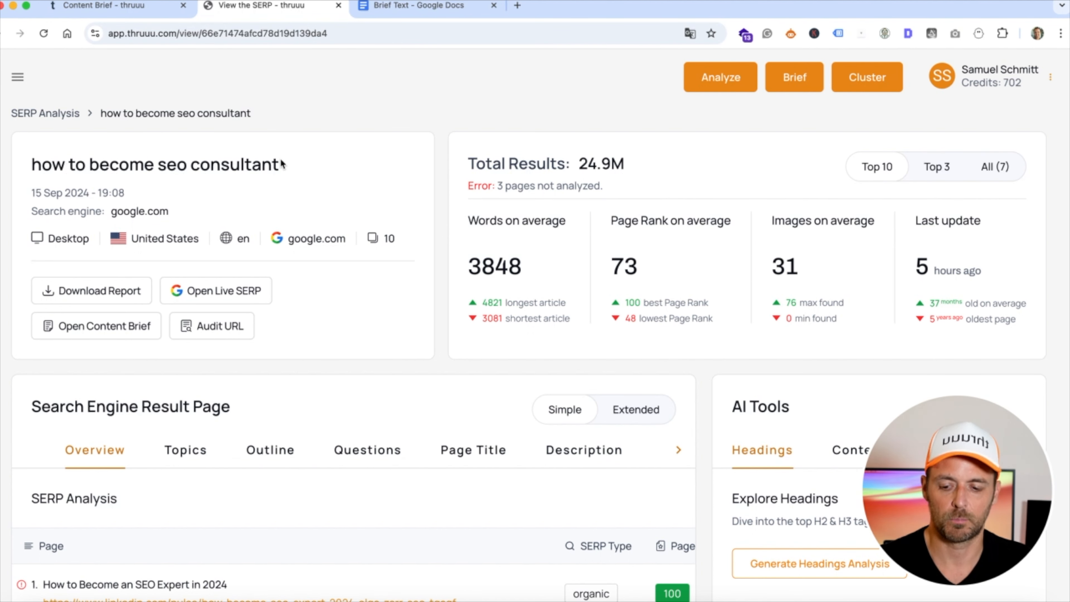
{"action": "scroll", "coordinate": [280, 162], "scroll_direction": "down", "scroll_amount": 5}
{"action": "scroll", "coordinate": [112, 268], "scroll_direction": "down", "scroll_amount": 2}
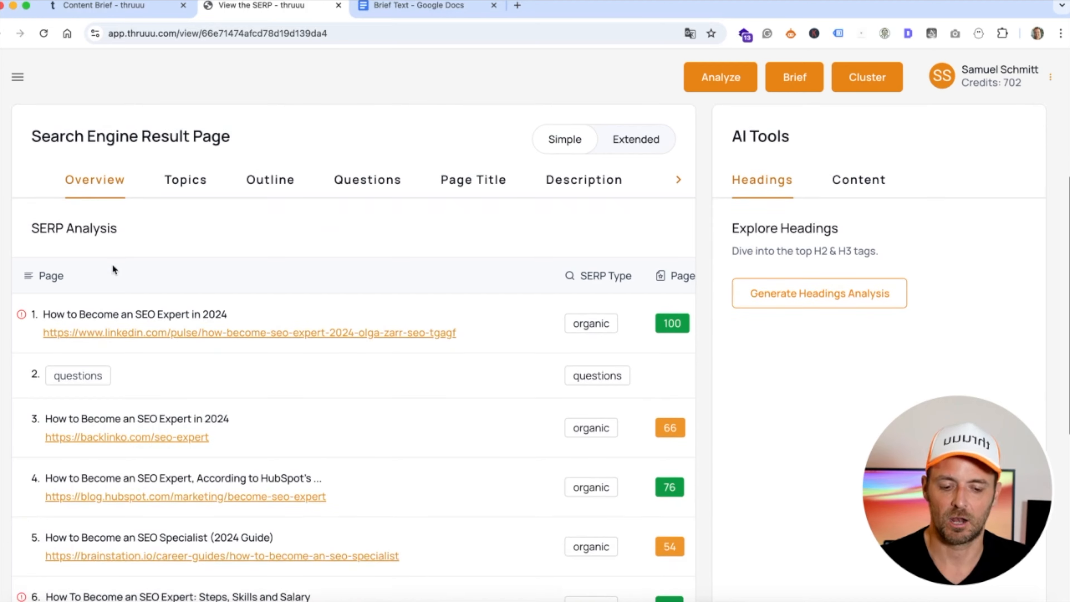
{"action": "scroll", "coordinate": [112, 269], "scroll_direction": "up", "scroll_amount": 3}
{"action": "left_click", "coordinate": [181, 252]}
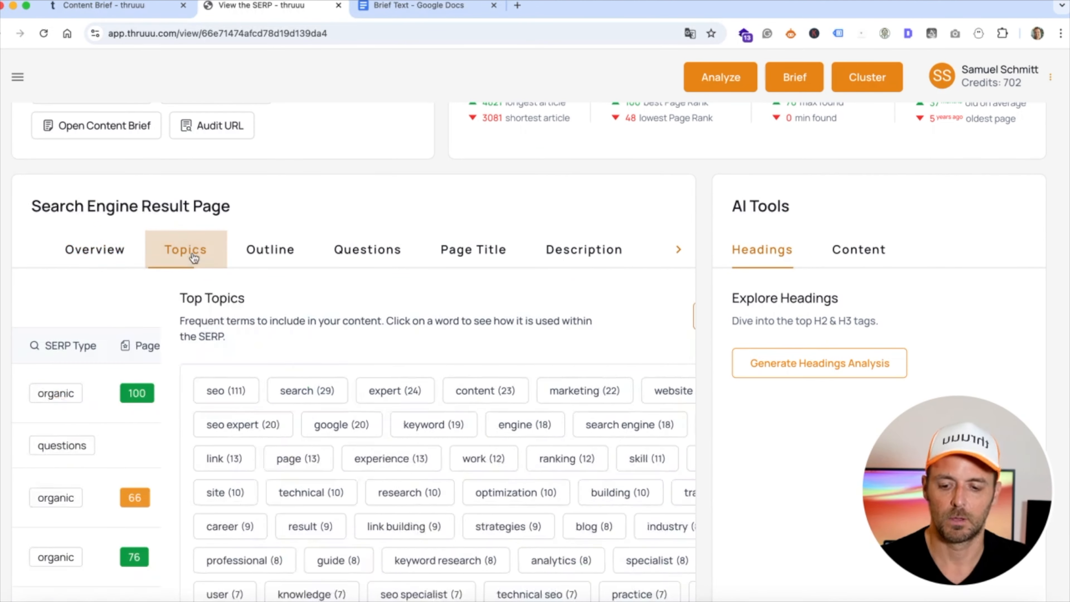
{"action": "scroll", "coordinate": [189, 258], "scroll_direction": "down", "scroll_amount": 3}
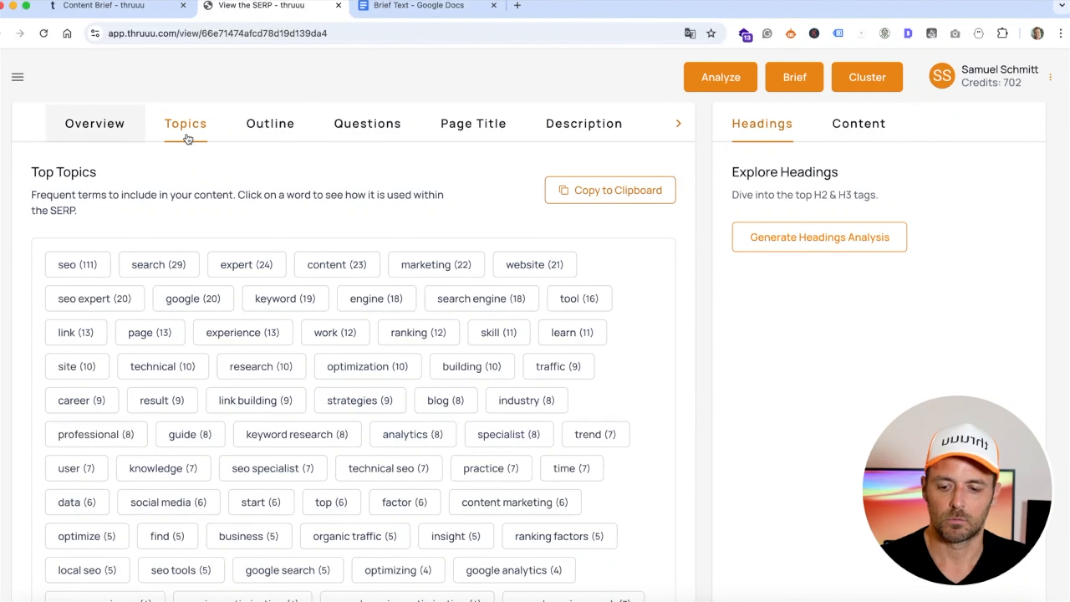
{"action": "left_click", "coordinate": [271, 132]}
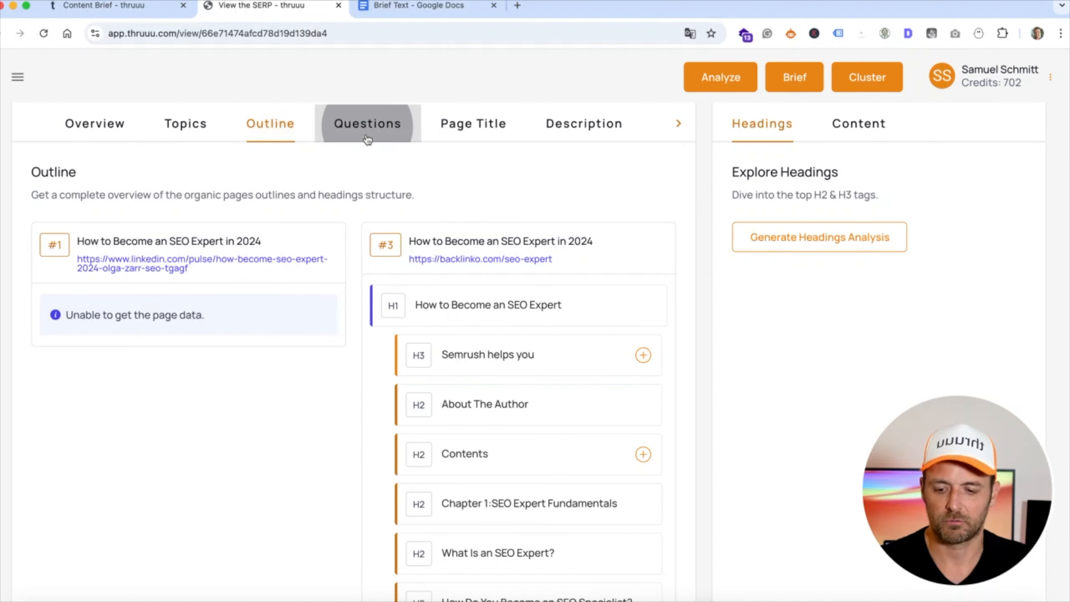
{"action": "left_click", "coordinate": [366, 128]}
{"action": "scroll", "coordinate": [461, 139], "scroll_direction": "up", "scroll_amount": 8}
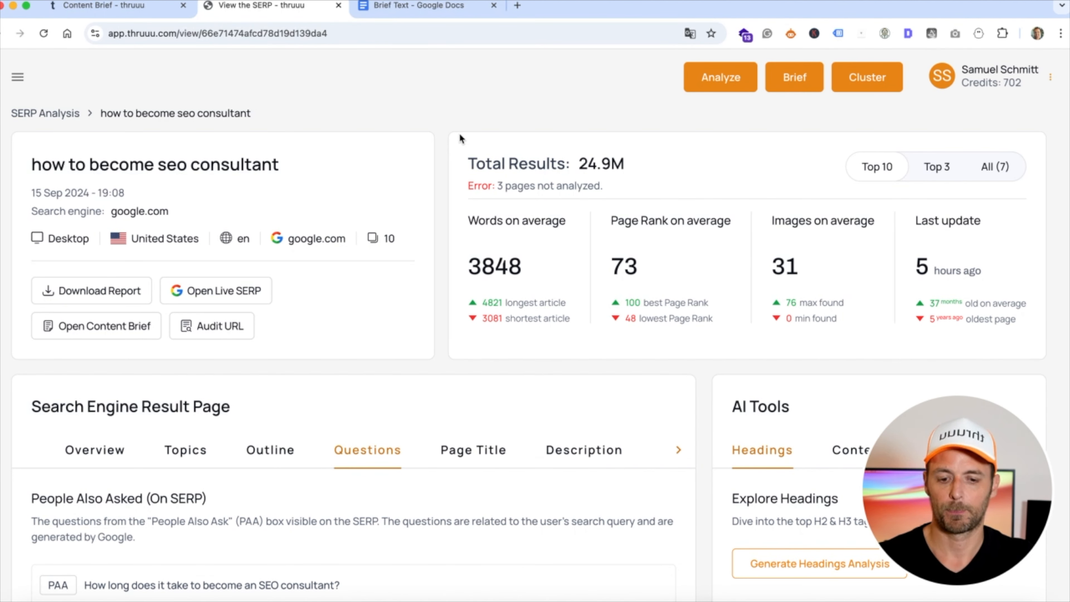
{"action": "left_click", "coordinate": [135, 8]}
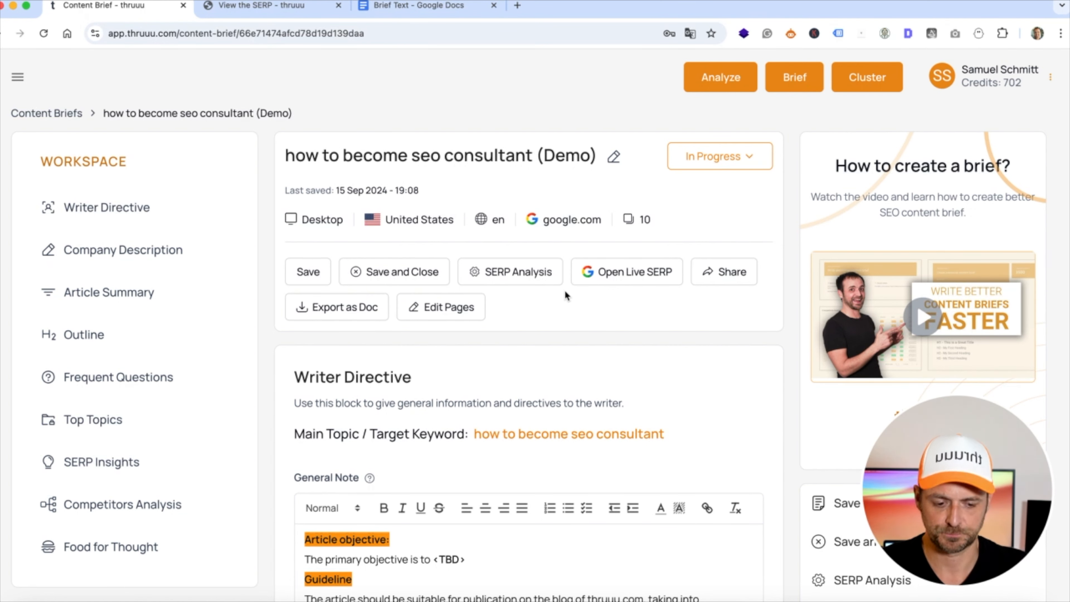
- Replace the <TBD> article objective in the general note with "educate our audience about how to become seo consultant." and save the brief
{"action": "scroll", "coordinate": [565, 294], "scroll_direction": "down", "scroll_amount": 4}
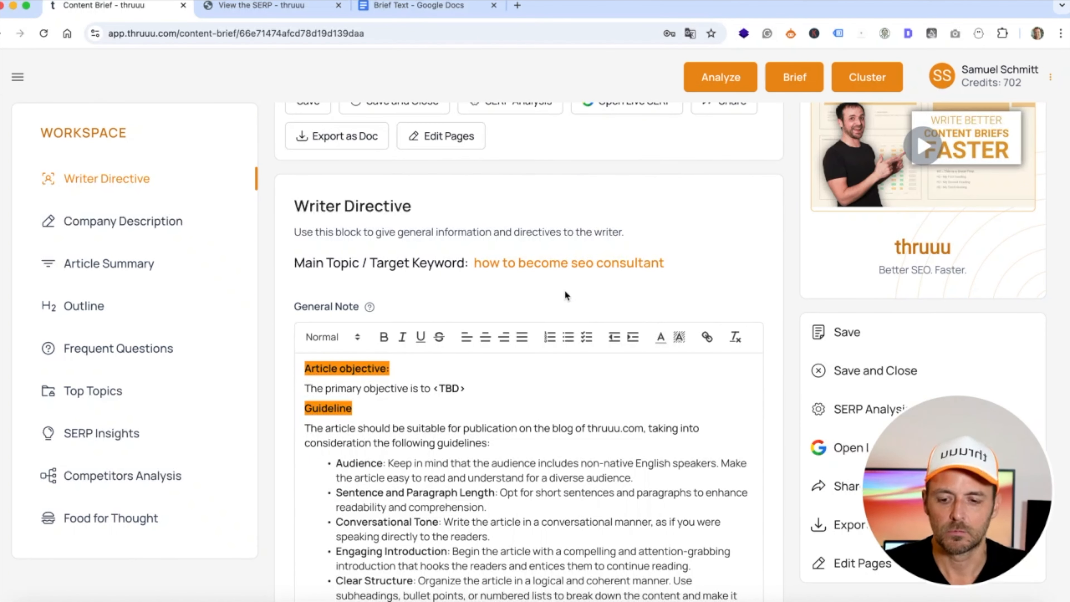
{"action": "scroll", "coordinate": [565, 292], "scroll_direction": "down", "scroll_amount": 2}
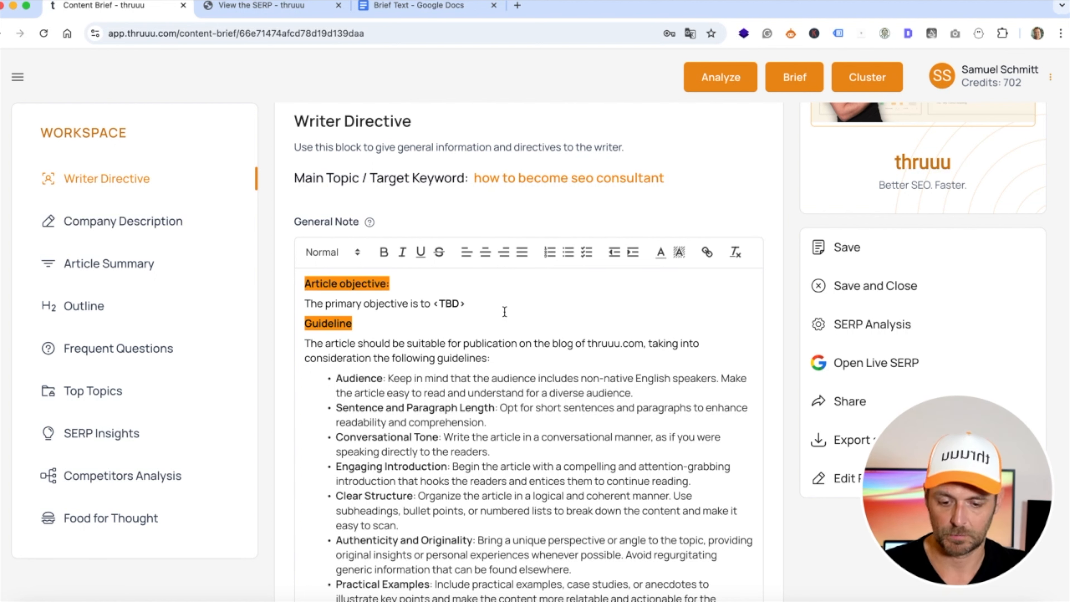
{"action": "scroll", "coordinate": [502, 311], "scroll_direction": "down", "scroll_amount": 1}
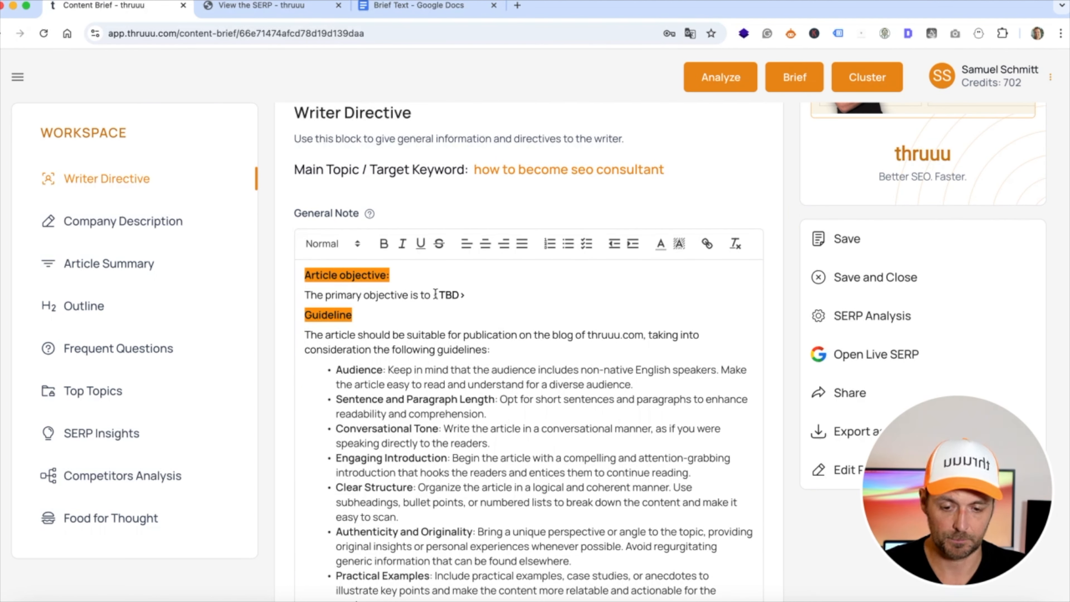
{"action": "left_click_drag", "start_coordinate": [432, 294], "coordinate": [480, 295]}
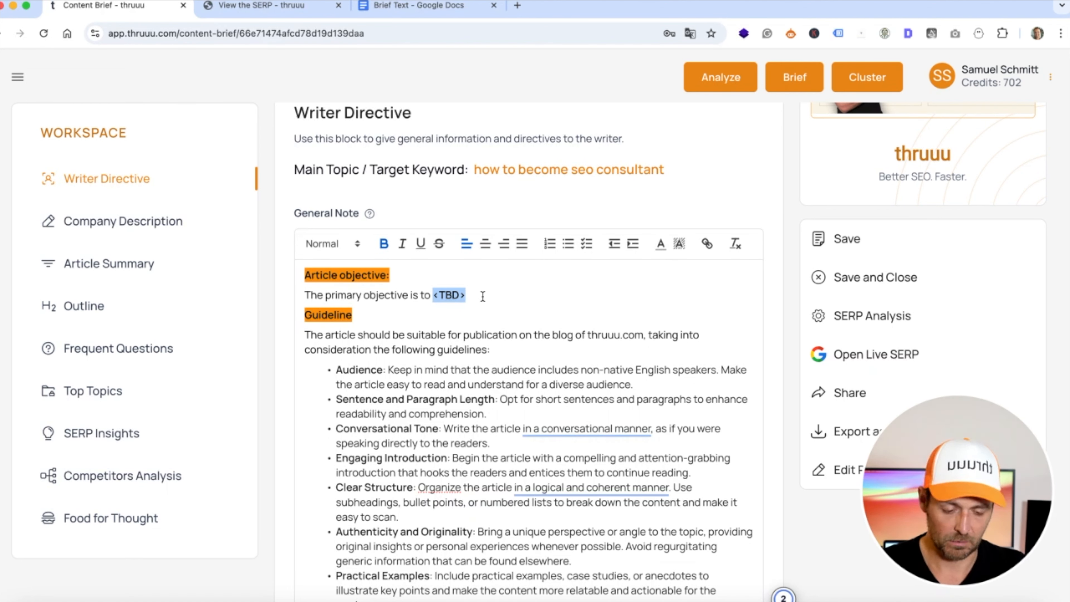
{"action": "key", "text": "BackSpace"}
{"action": "type", "text": "educate our audience about how tp "}
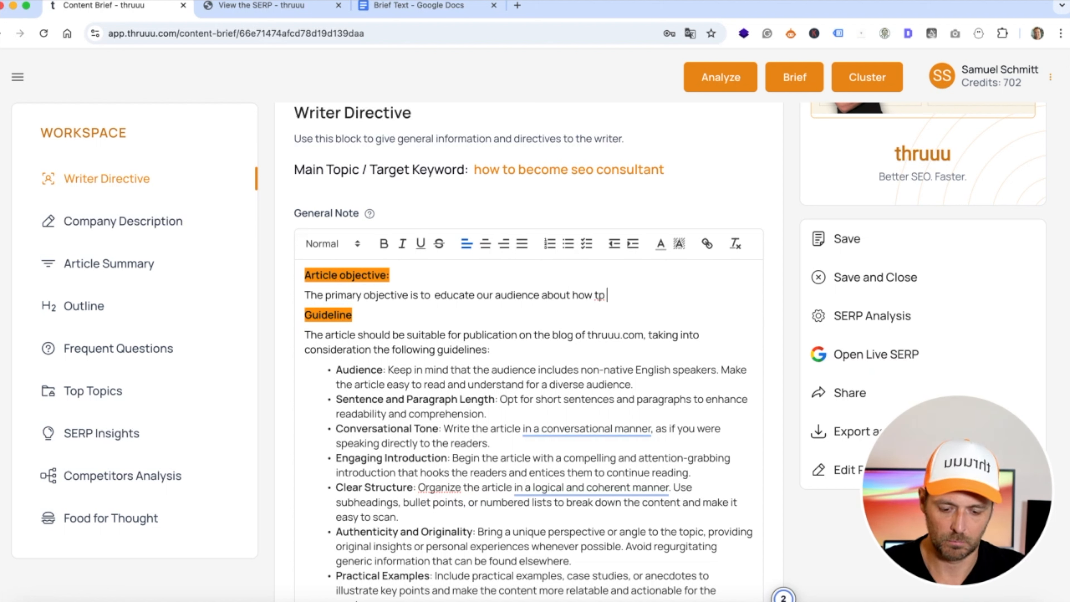
{"action": "type", "text": "become seo consultant"}
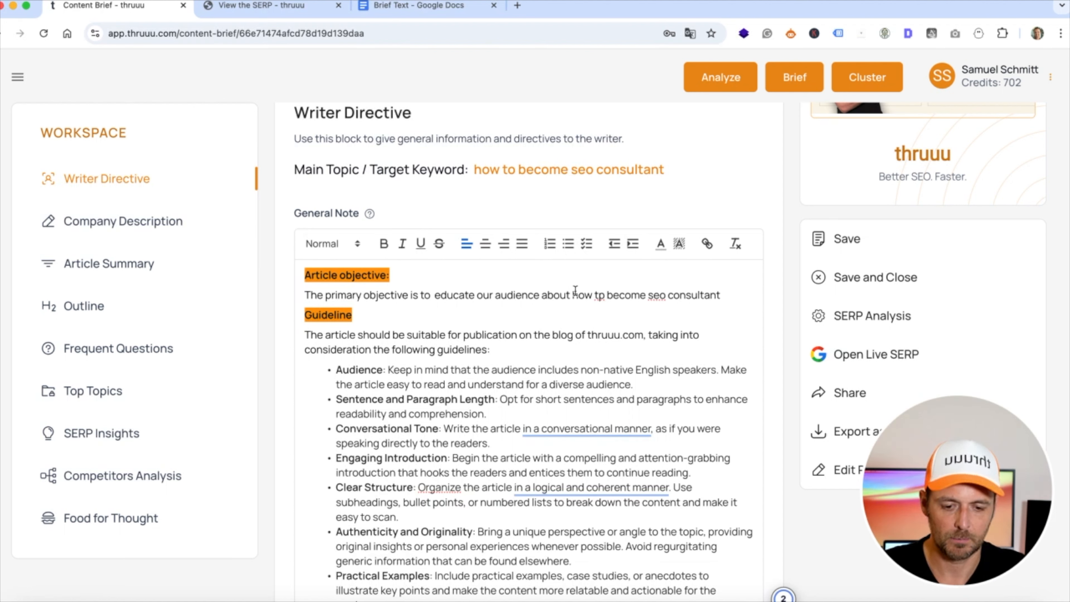
{"action": "left_click", "coordinate": [599, 294]}
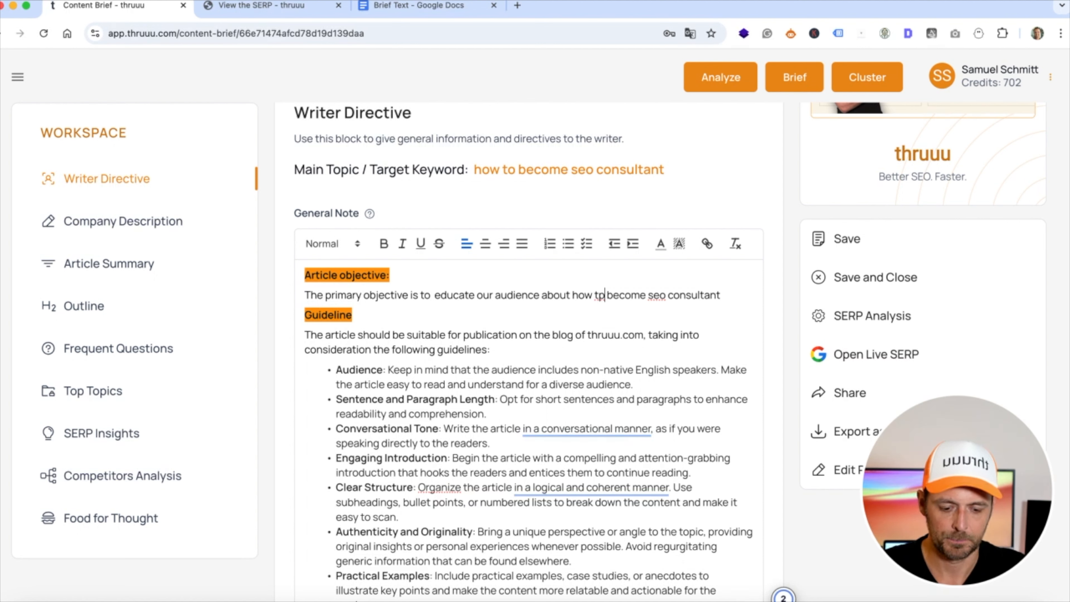
{"action": "key", "text": "BackSpace"}
{"action": "type", "text": "o"}
{"action": "left_click", "coordinate": [725, 295]}
{"action": "type", "text": "."}
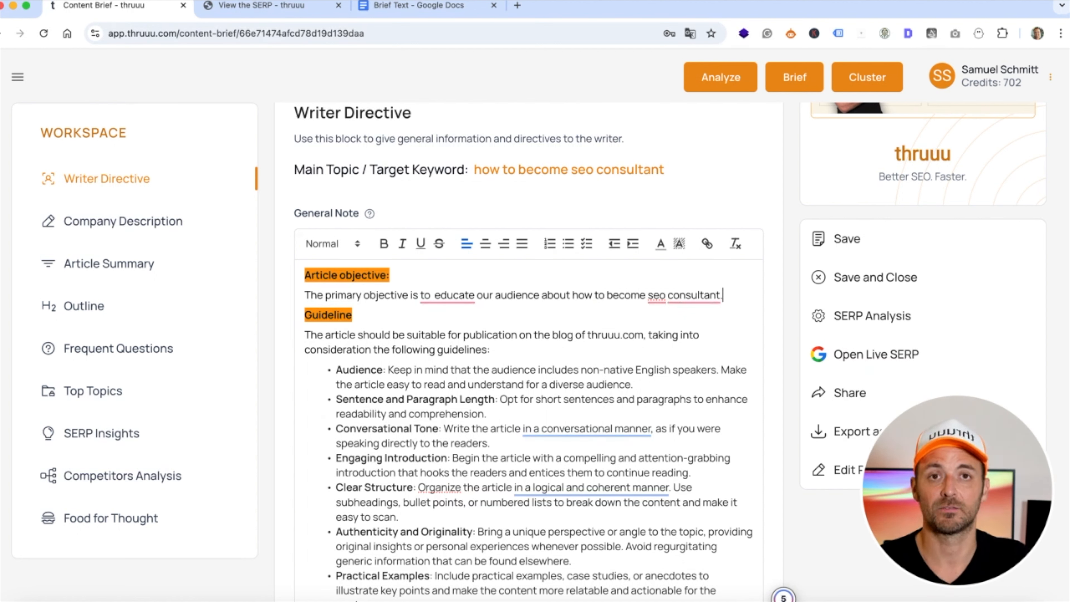
{"action": "scroll", "coordinate": [573, 299], "scroll_direction": "down", "scroll_amount": 4}
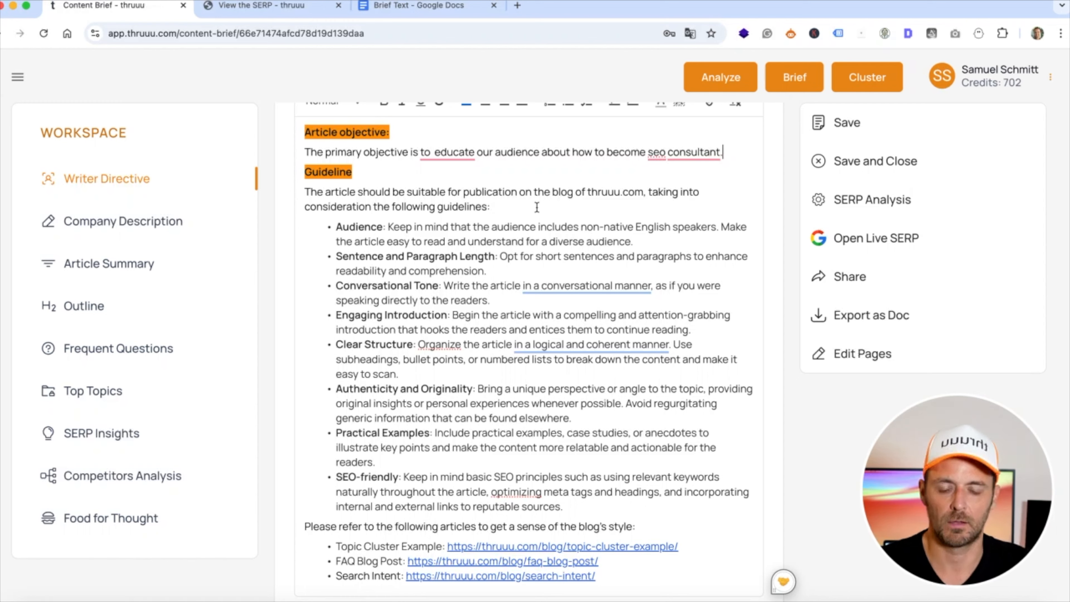
{"action": "scroll", "coordinate": [537, 207], "scroll_direction": "down", "scroll_amount": 5}
{"action": "key", "text": "super+s"}
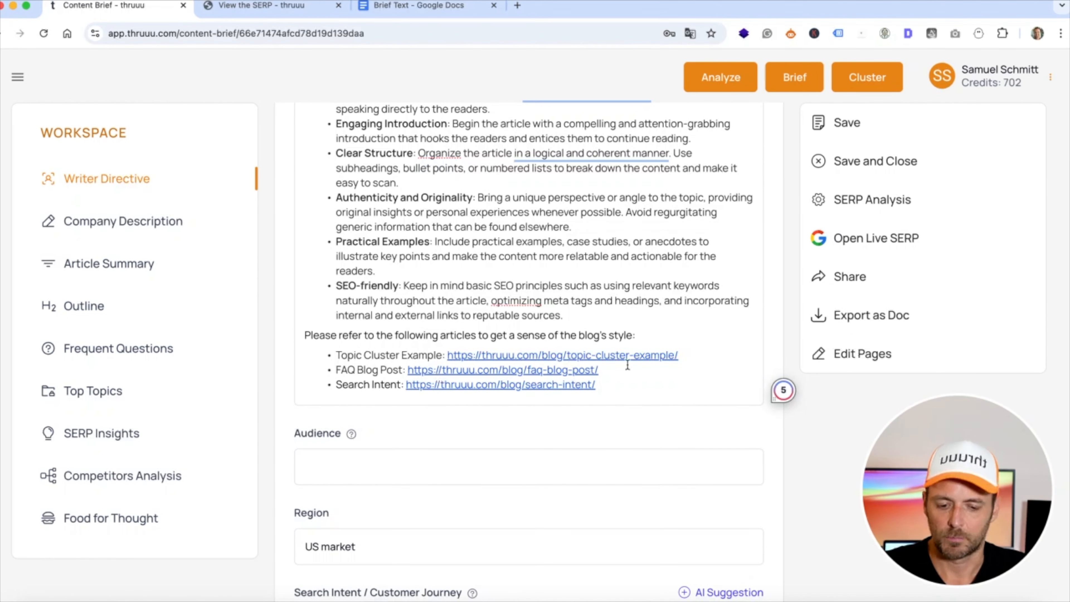
- Set the audience in the writer directive to "SEO Consultant"
{"action": "scroll", "coordinate": [628, 363], "scroll_direction": "down", "scroll_amount": 3}
{"action": "left_click", "coordinate": [337, 352]}
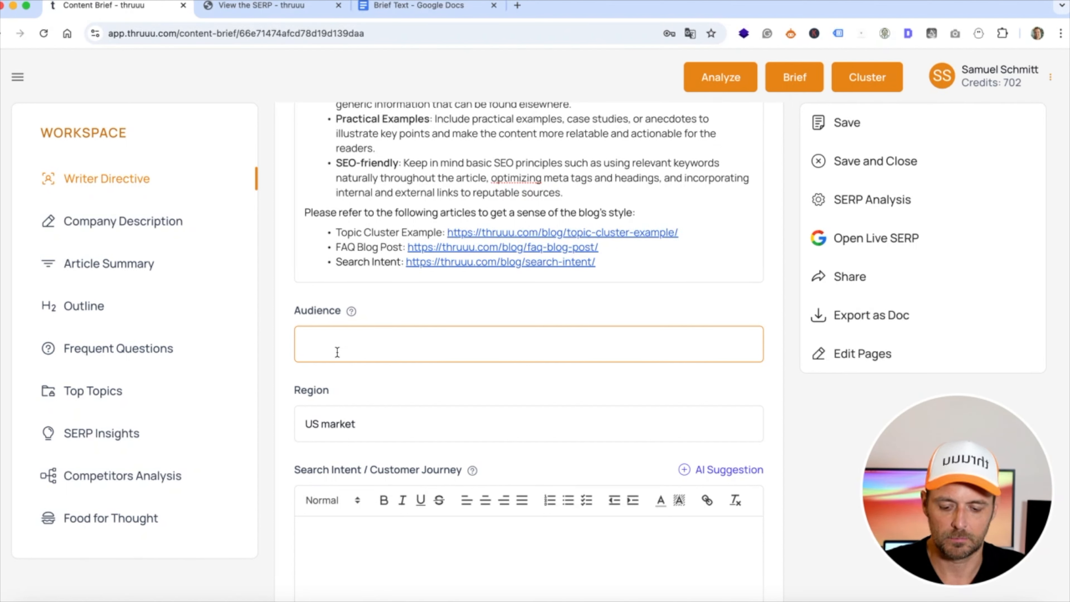
{"action": "type", "text": "SEO Consultant"}
- Check the People Also Asked questions in the SERP analysis, and fill the brief's Search Intent / Customer Journey note with the AI suggestion
{"action": "scroll", "coordinate": [427, 304], "scroll_direction": "down", "scroll_amount": 6}
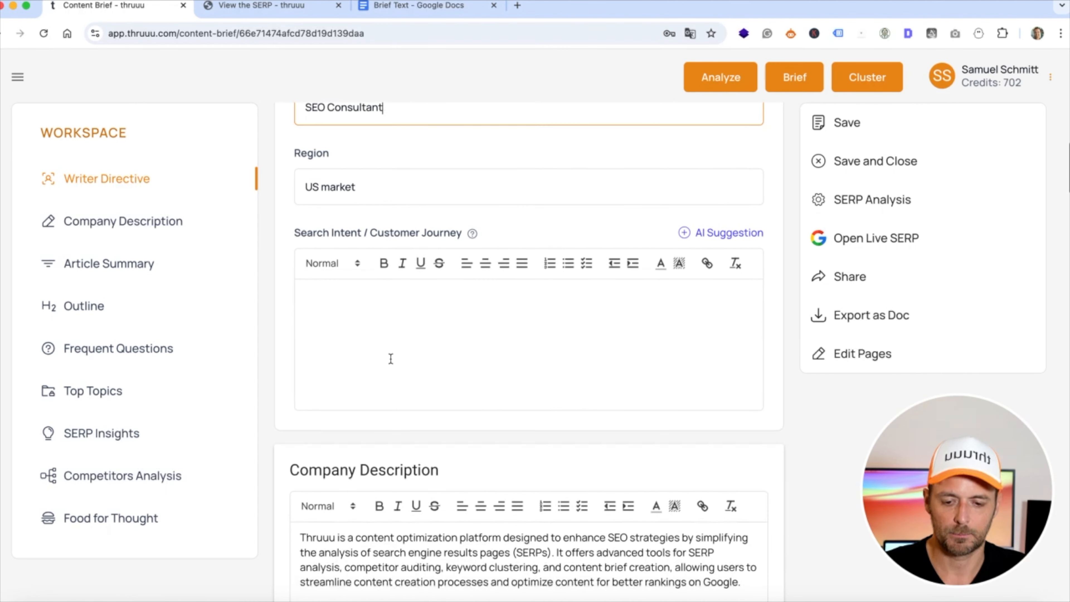
{"action": "left_click", "coordinate": [424, 347]}
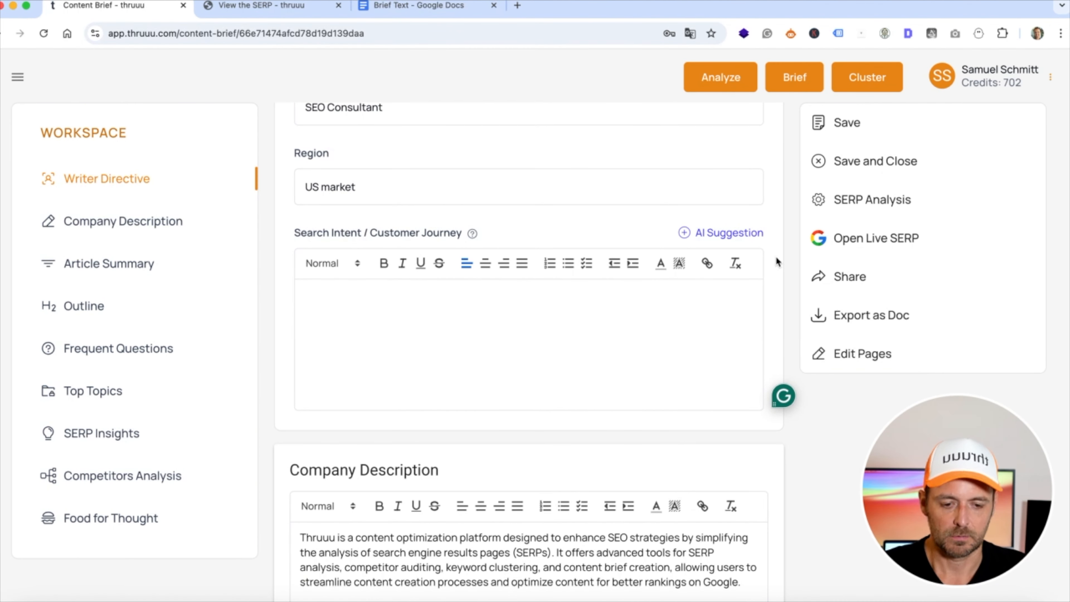
{"action": "left_click", "coordinate": [279, 10]}
{"action": "scroll", "coordinate": [505, 220], "scroll_direction": "down", "scroll_amount": 5}
{"action": "scroll", "coordinate": [505, 220], "scroll_direction": "down", "scroll_amount": 5}
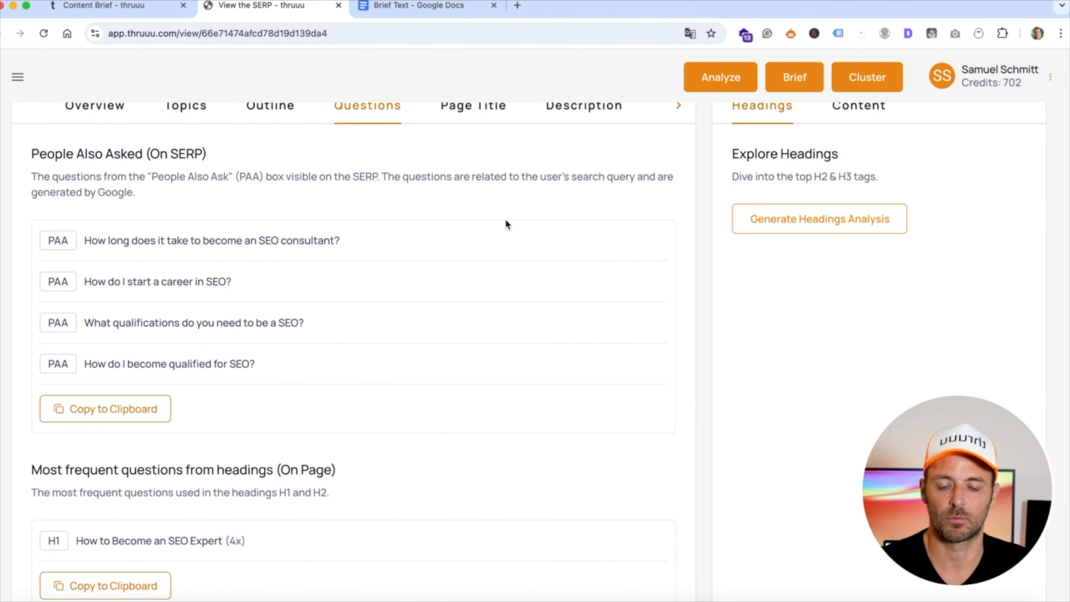
{"action": "left_click", "coordinate": [122, 9]}
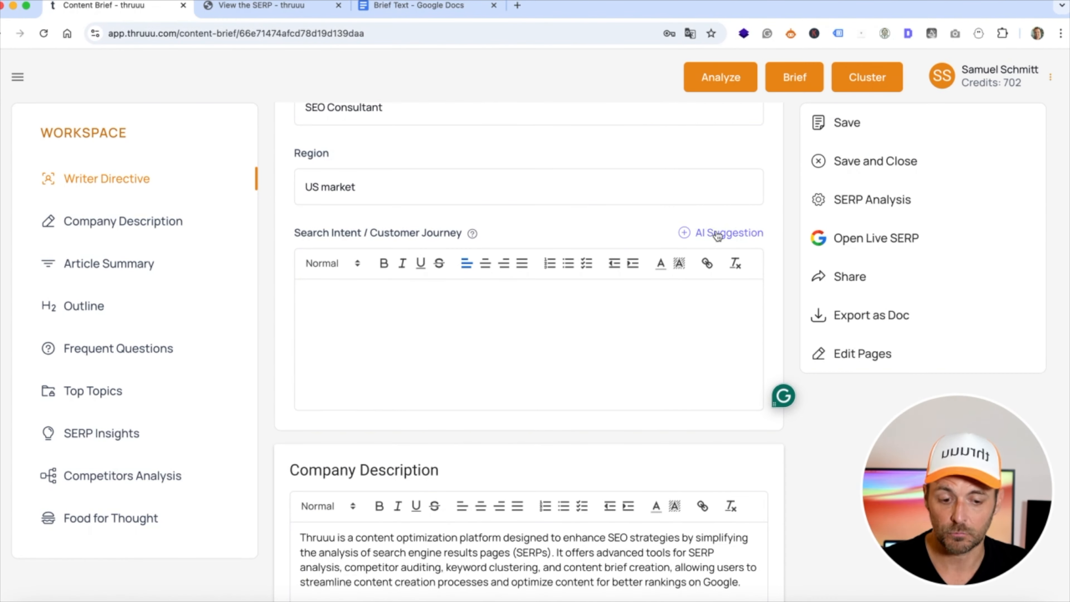
{"action": "left_click", "coordinate": [718, 234]}
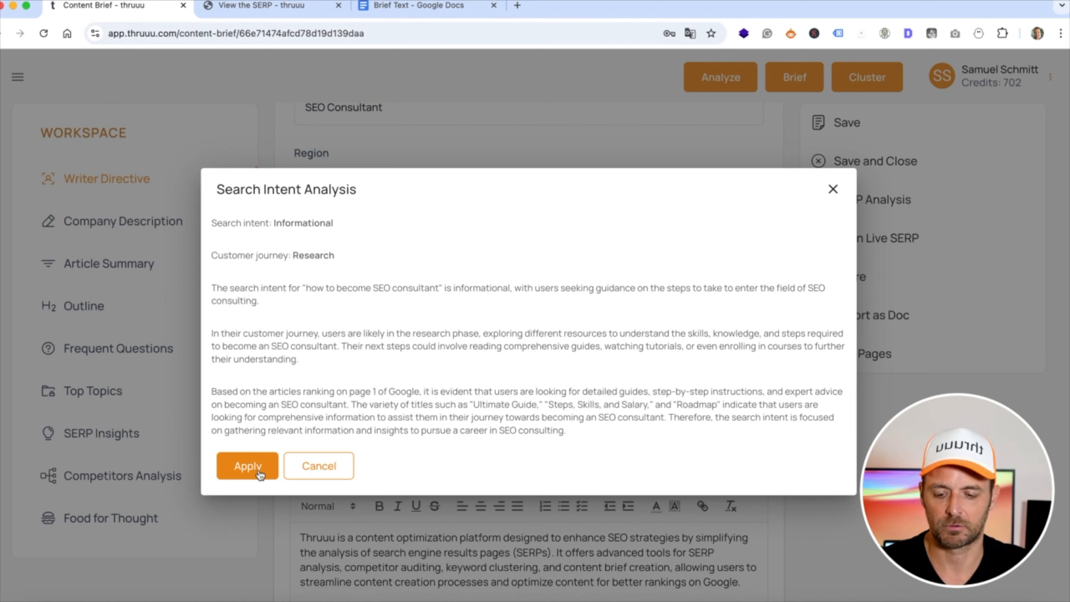
{"action": "left_click", "coordinate": [248, 466]}
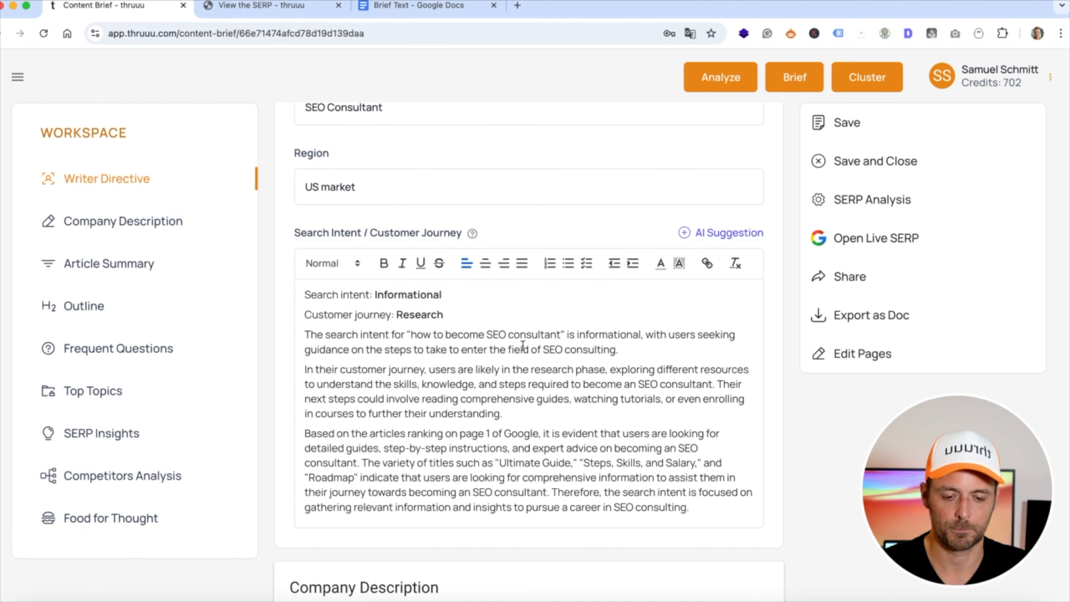
- Read through the company description and open the title creator of the article summary
{"action": "scroll", "coordinate": [522, 348], "scroll_direction": "down", "scroll_amount": 8}
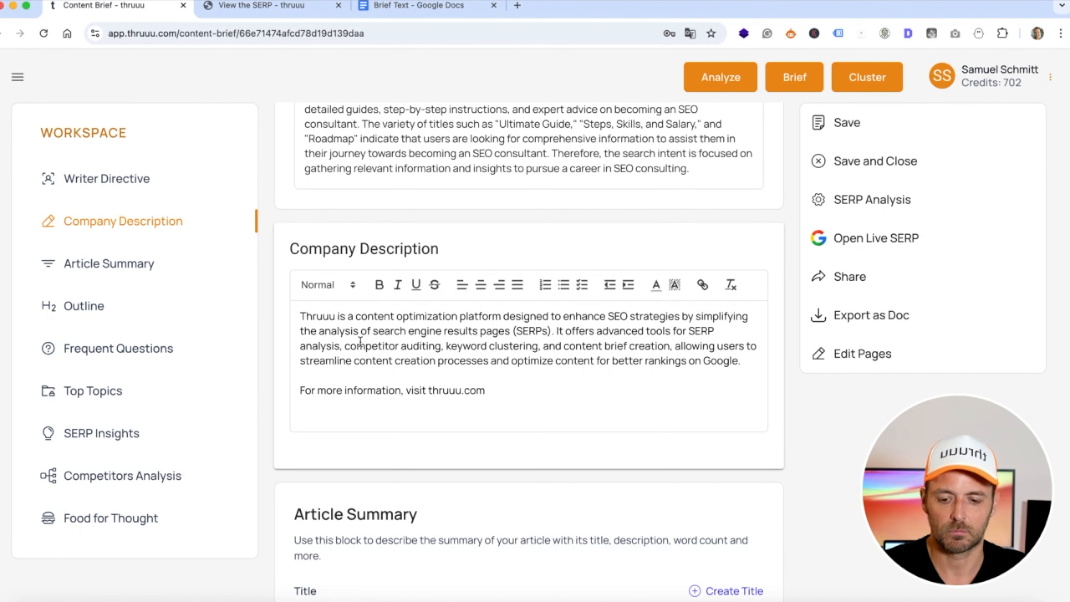
{"action": "scroll", "coordinate": [500, 353], "scroll_direction": "down", "scroll_amount": 1}
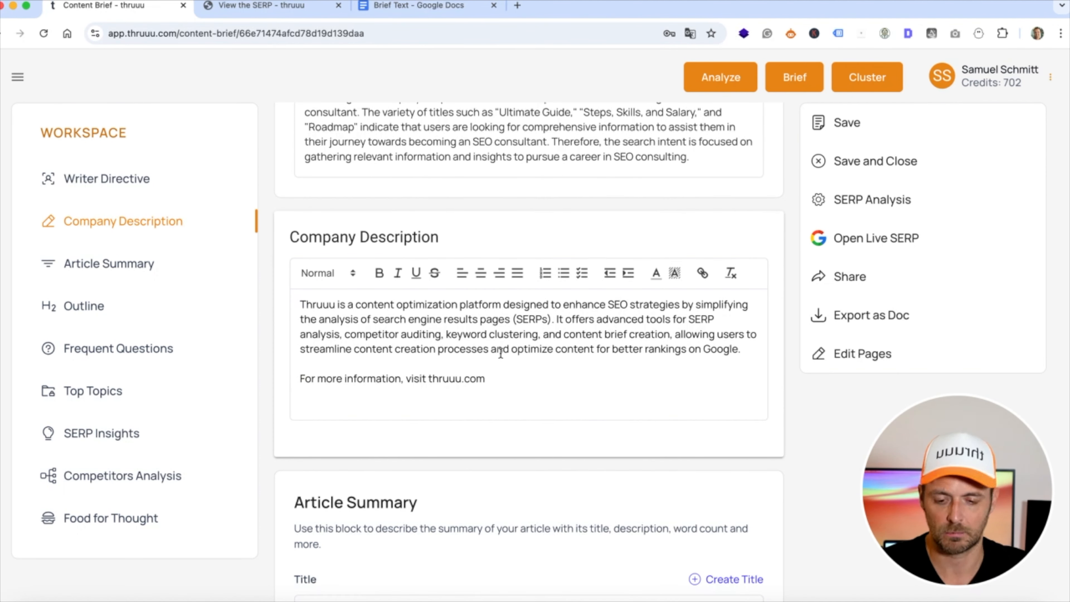
{"action": "scroll", "coordinate": [500, 353], "scroll_direction": "down", "scroll_amount": 10}
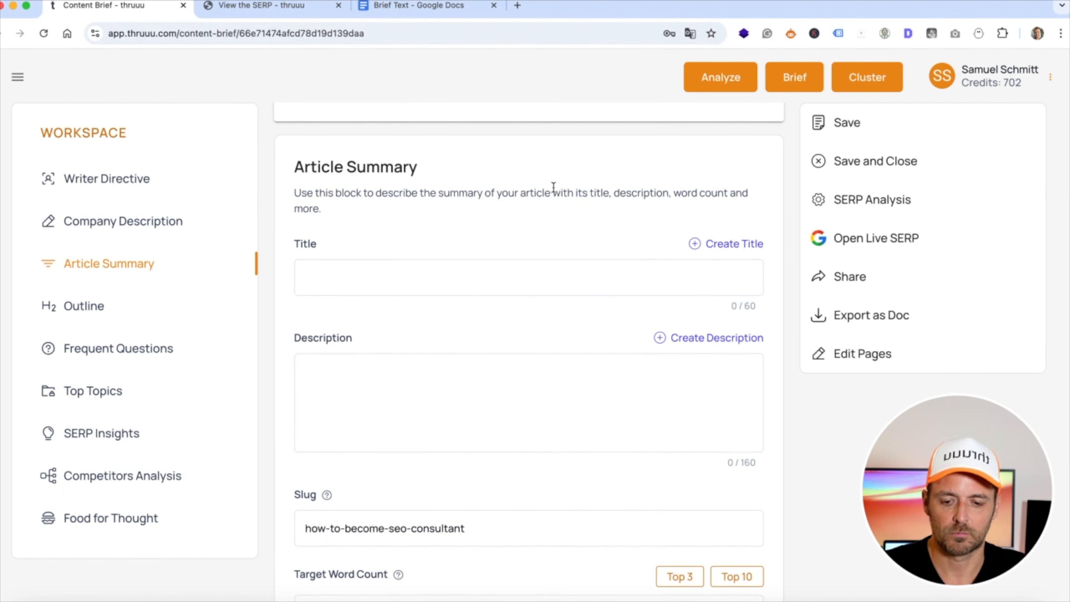
{"action": "scroll", "coordinate": [553, 186], "scroll_direction": "down", "scroll_amount": 1}
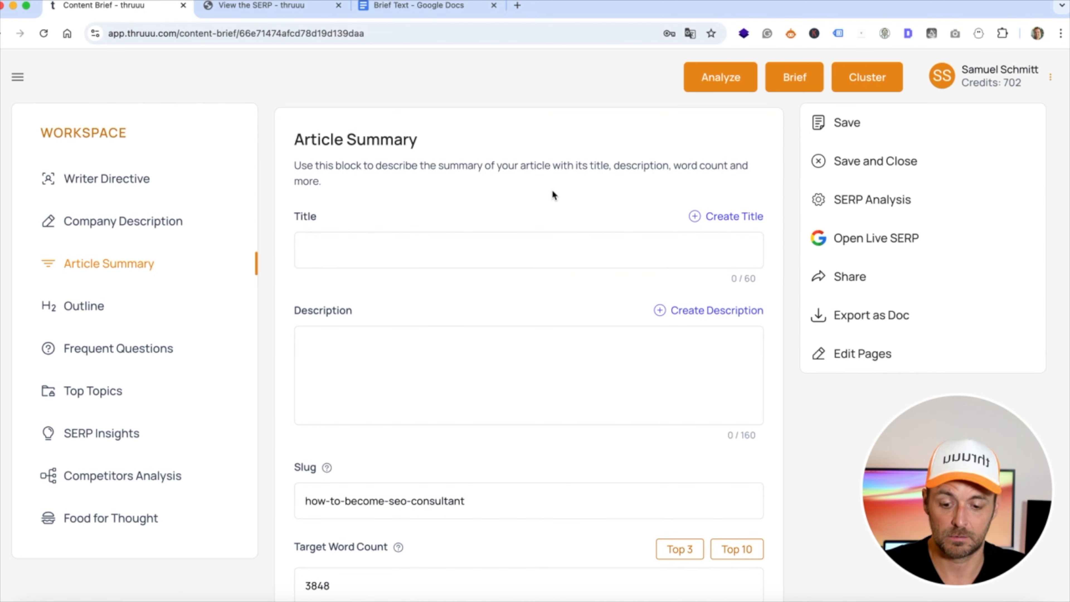
{"action": "left_click", "coordinate": [731, 218]}
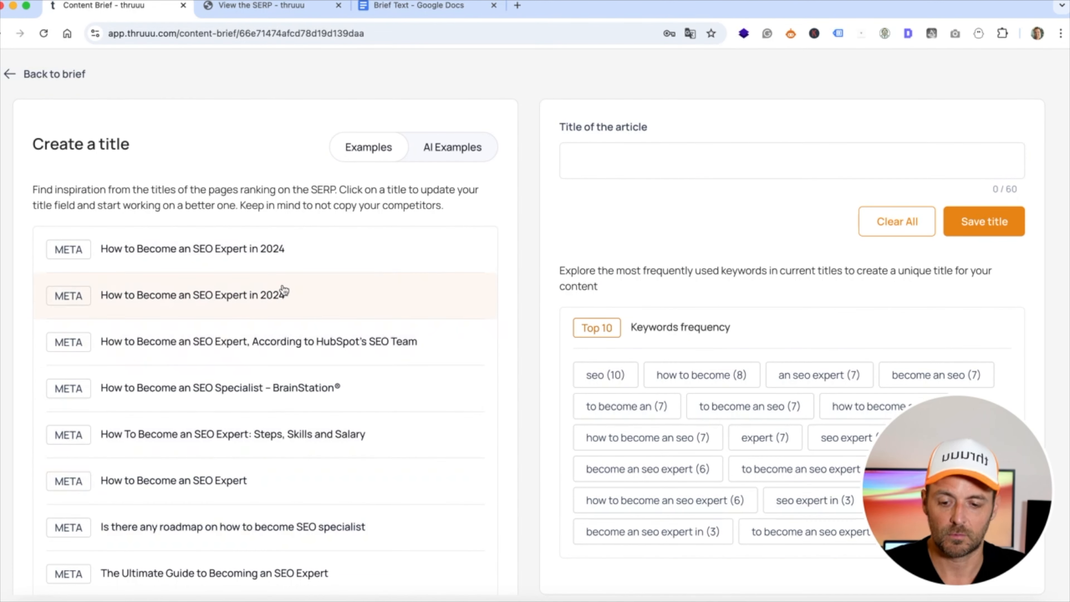
- Browse the titles ranking on the SERP and fill the article title with the example "How to Become an SEO Expert"
{"action": "scroll", "coordinate": [233, 316], "scroll_direction": "down", "scroll_amount": 5}
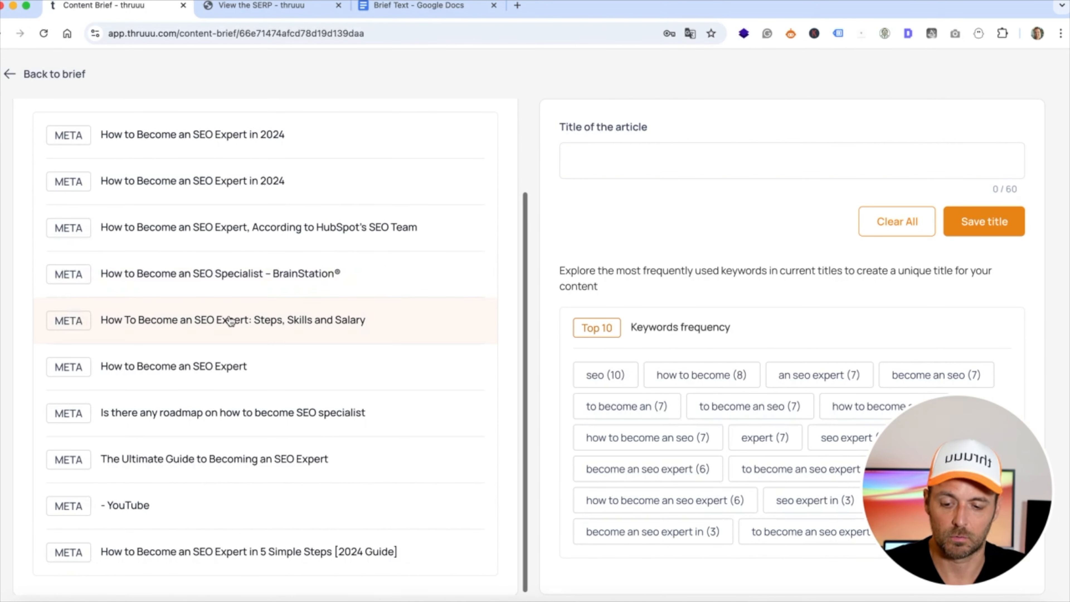
{"action": "scroll", "coordinate": [253, 321], "scroll_direction": "up", "scroll_amount": 3}
{"action": "left_click", "coordinate": [197, 447]}
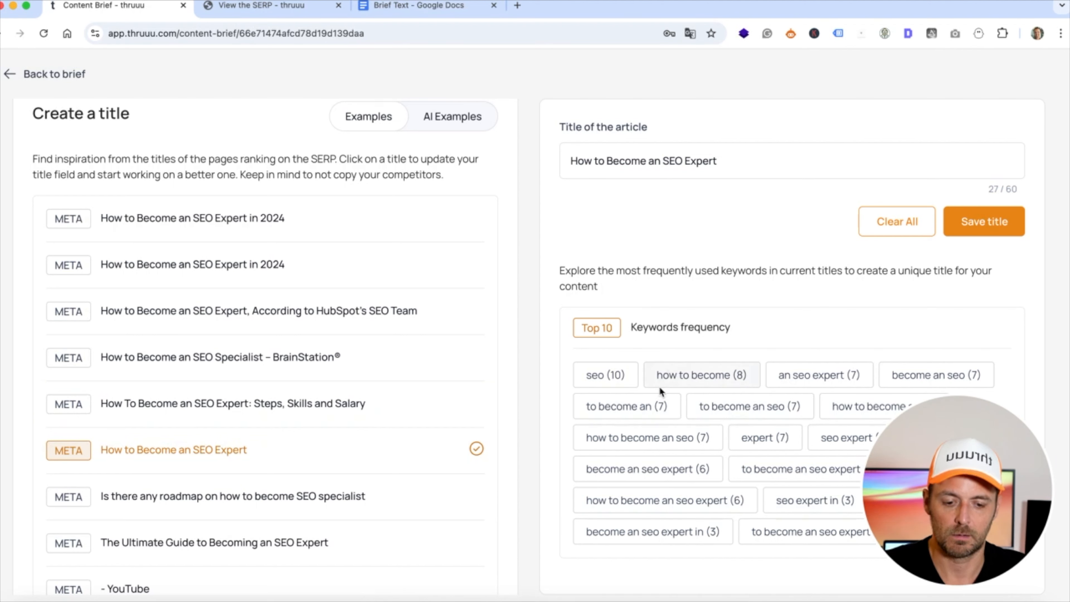
{"action": "left_click", "coordinate": [741, 162]}
- Generate AI title suggestions, choose "Step-by-Step Guide to Becoming an SEO Consultant" and save it as the article title
{"action": "left_click", "coordinate": [462, 122]}
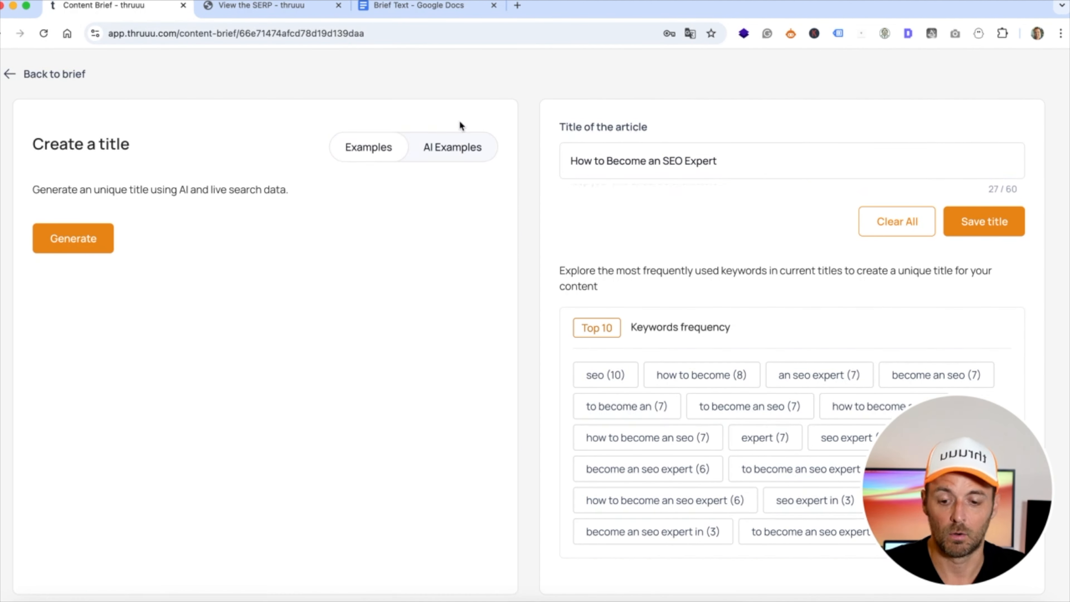
{"action": "left_click", "coordinate": [67, 241]}
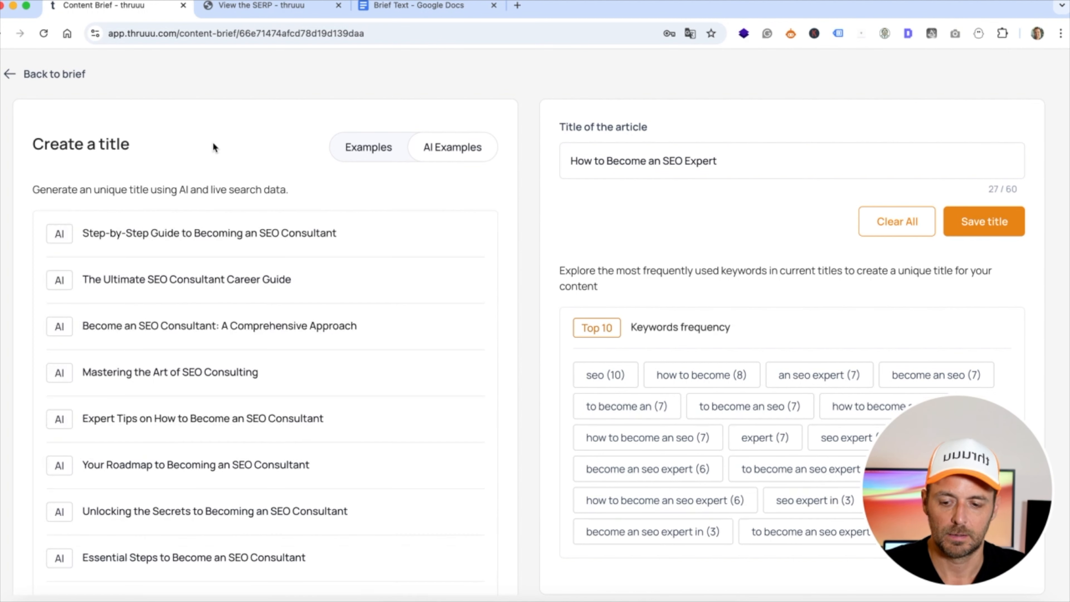
{"action": "scroll", "coordinate": [270, 353], "scroll_direction": "down", "scroll_amount": 3}
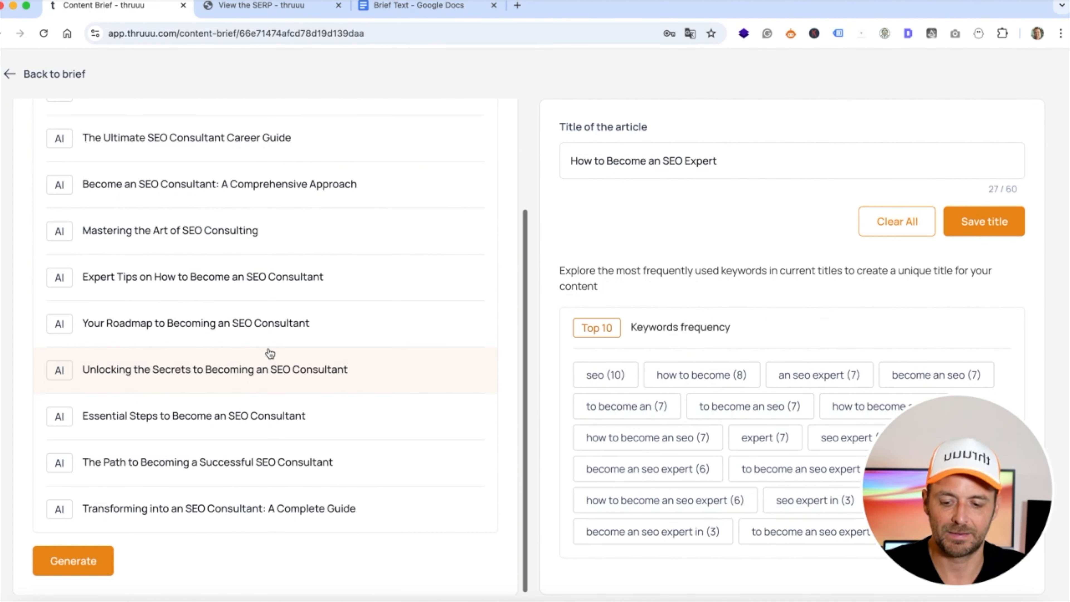
{"action": "scroll", "coordinate": [270, 353], "scroll_direction": "up", "scroll_amount": 3}
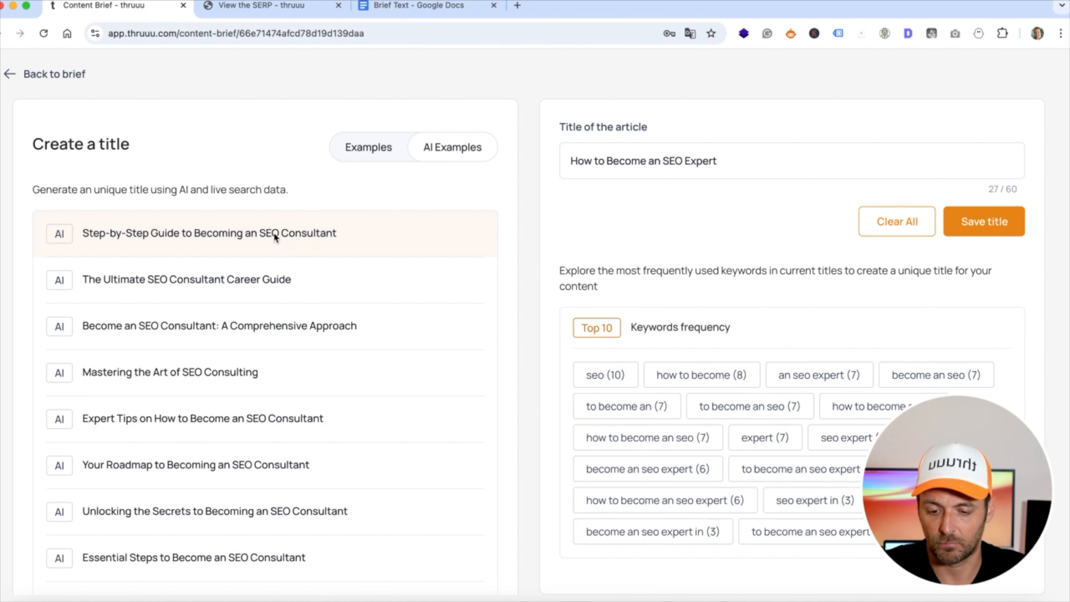
{"action": "left_click", "coordinate": [198, 238]}
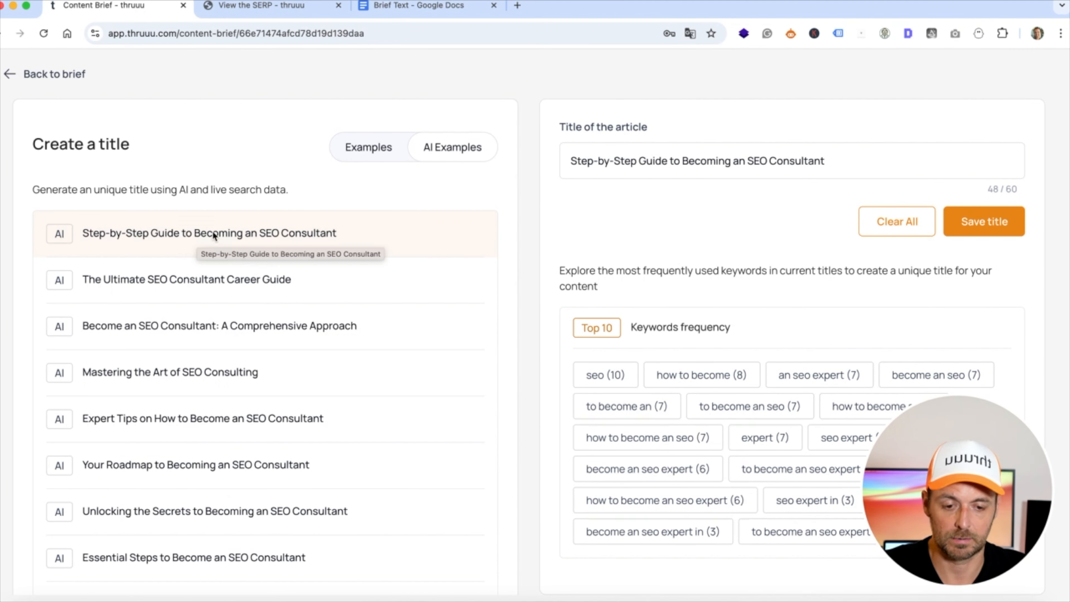
{"action": "left_click", "coordinate": [984, 221]}
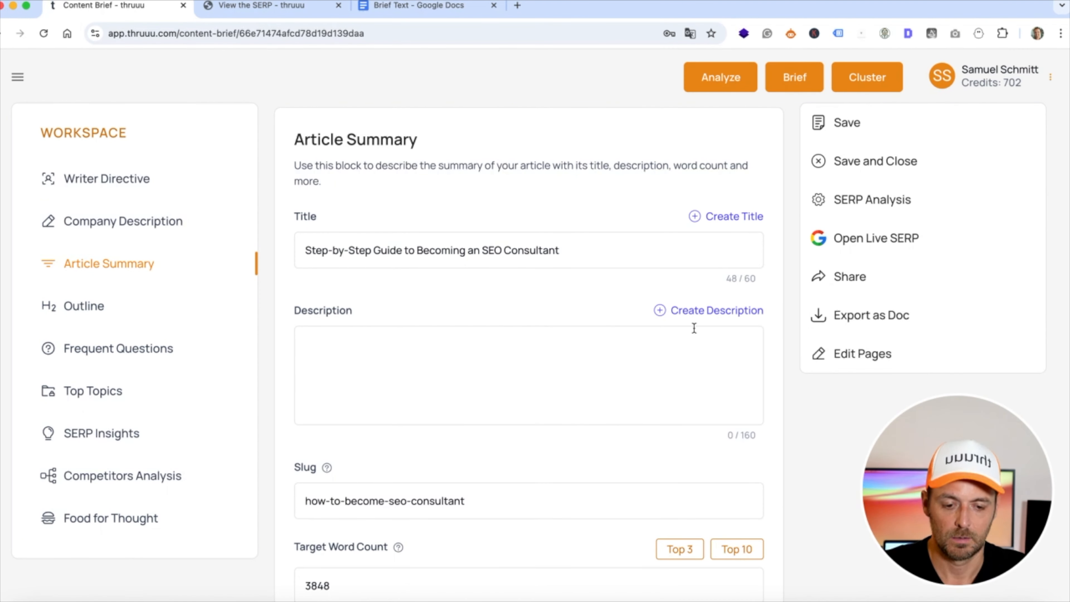
- Generate AI descriptions for the article summary, choose the one starting "Ready to become an SEO consultant? Learn the steps" and save it
{"action": "left_click", "coordinate": [721, 314]}
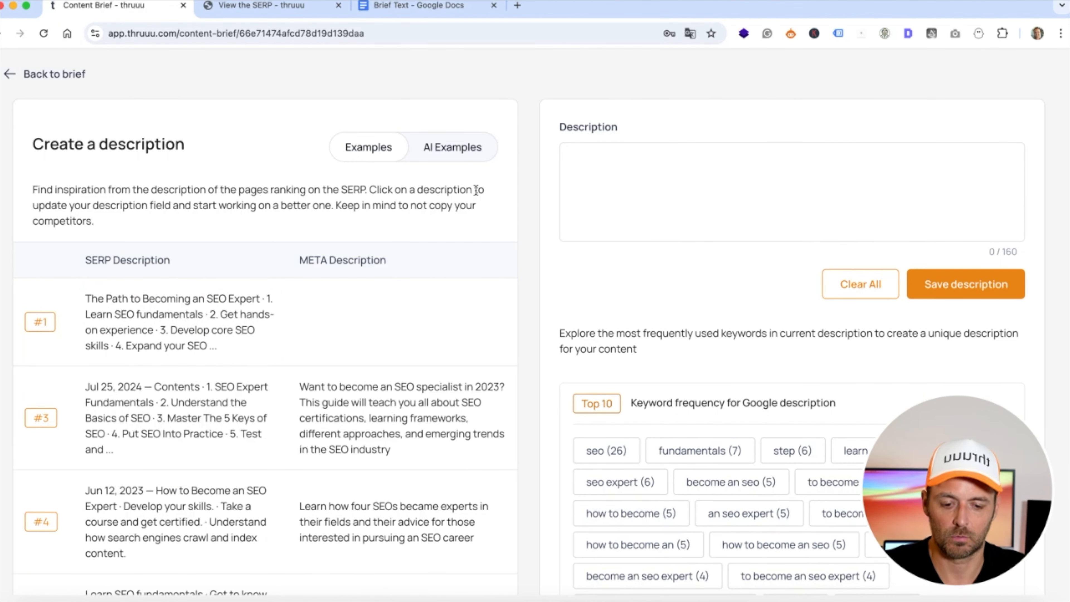
{"action": "scroll", "coordinate": [780, 269], "scroll_direction": "down", "scroll_amount": 3}
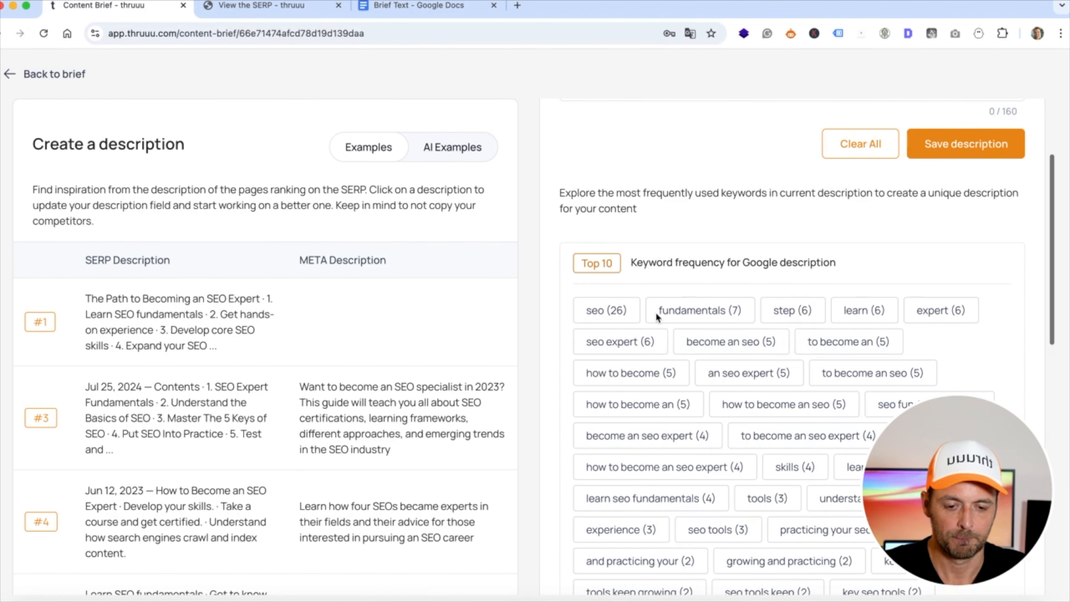
{"action": "scroll", "coordinate": [763, 363], "scroll_direction": "up", "scroll_amount": 3}
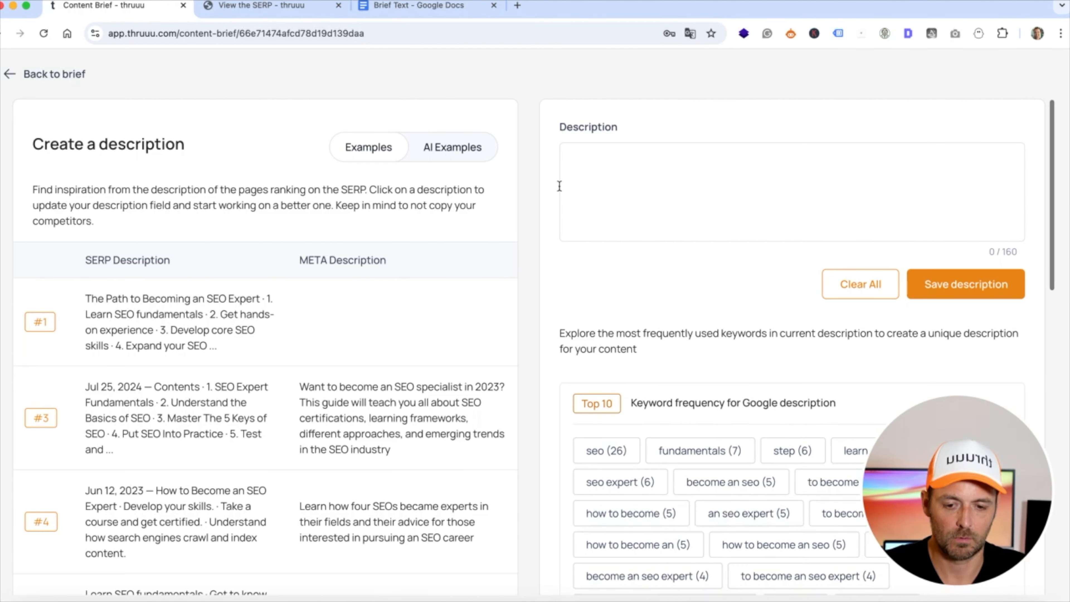
{"action": "left_click", "coordinate": [449, 151]}
{"action": "left_click", "coordinate": [73, 236]}
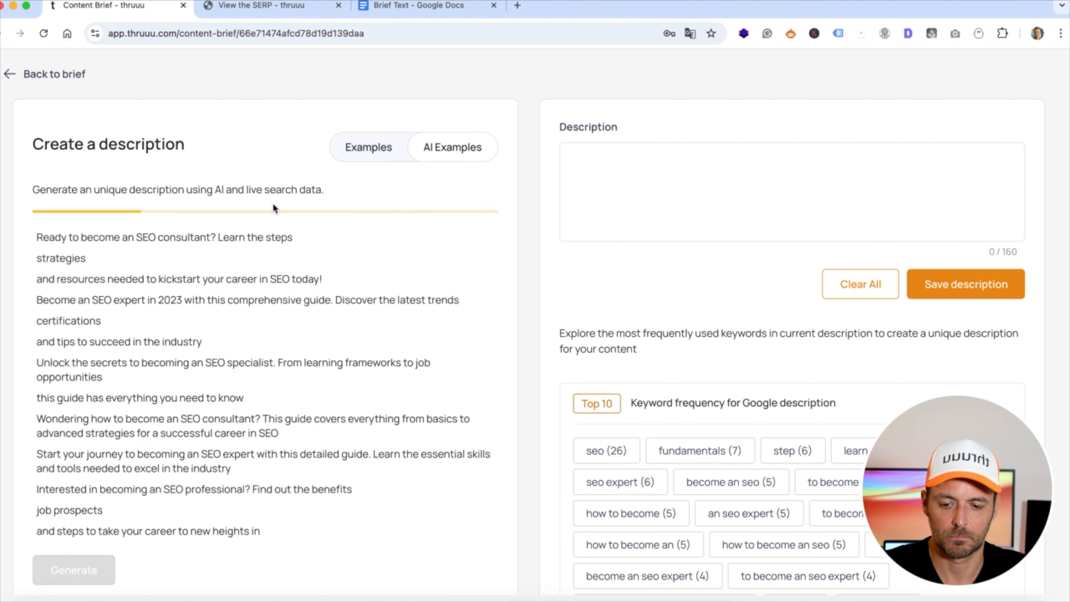
{"action": "scroll", "coordinate": [273, 205], "scroll_direction": "down", "scroll_amount": 4}
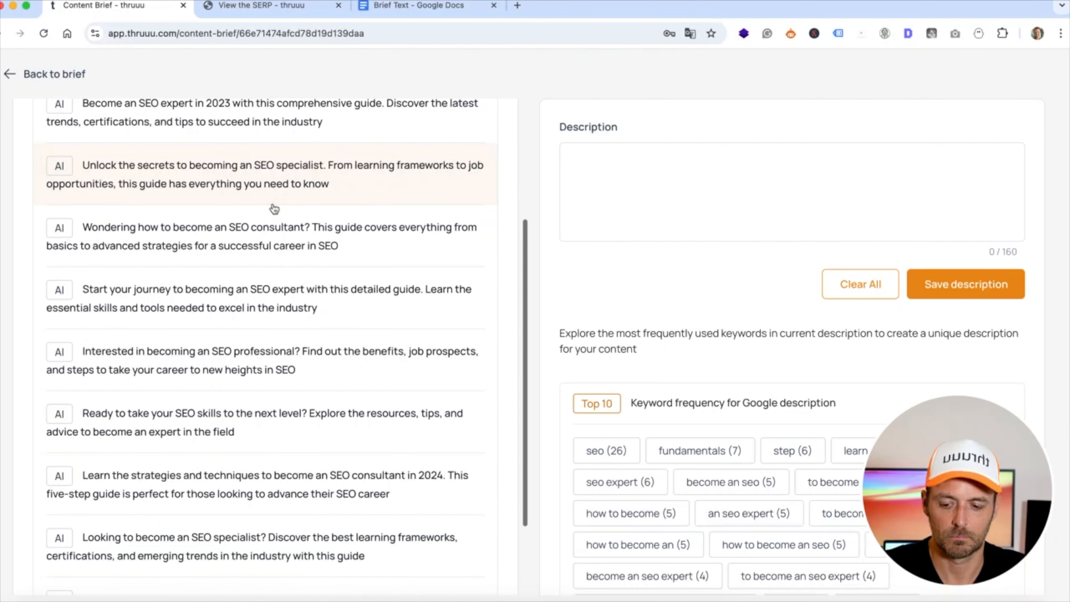
{"action": "scroll", "coordinate": [273, 204], "scroll_direction": "up", "scroll_amount": 4}
{"action": "left_click", "coordinate": [253, 206]}
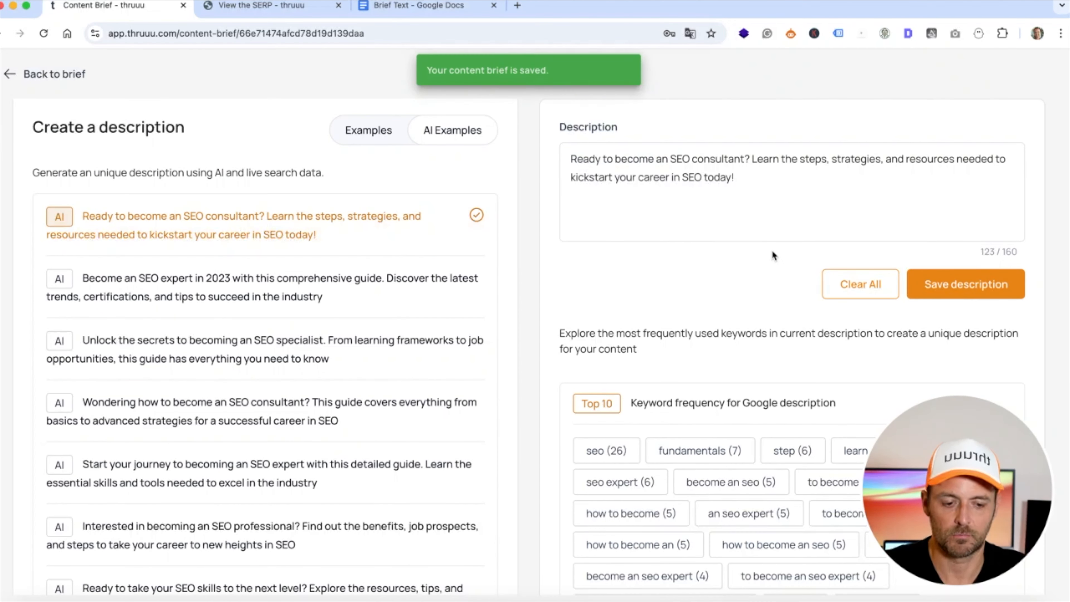
{"action": "left_click", "coordinate": [968, 287]}
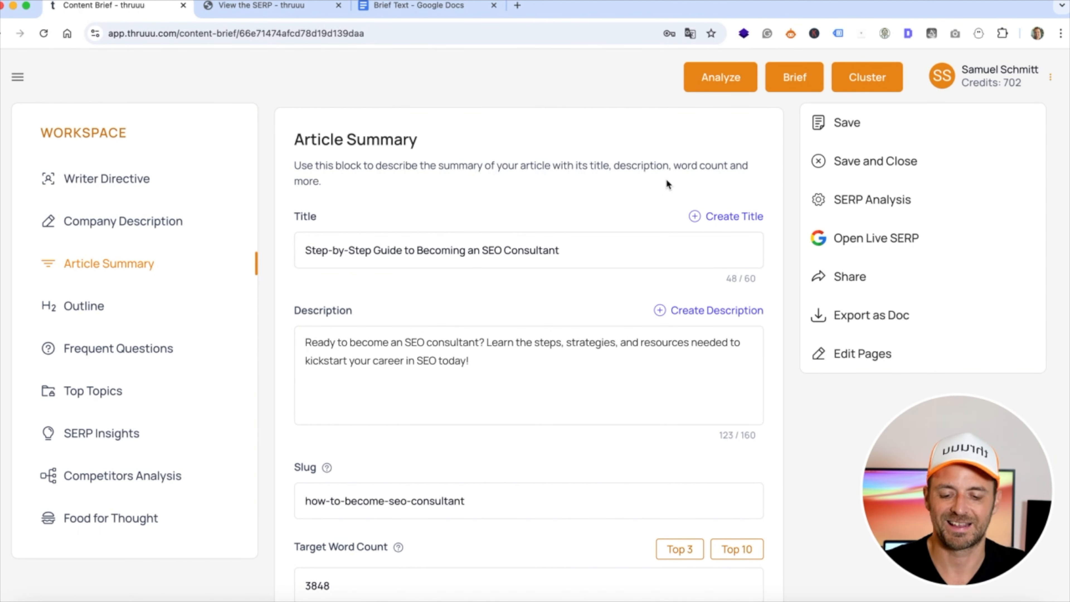
- Shorten the article slug to "become-seo-consultant" by removing its "how-to-" prefix
{"action": "scroll", "coordinate": [666, 178], "scroll_direction": "down", "scroll_amount": 2}
{"action": "scroll", "coordinate": [666, 179], "scroll_direction": "down", "scroll_amount": 4}
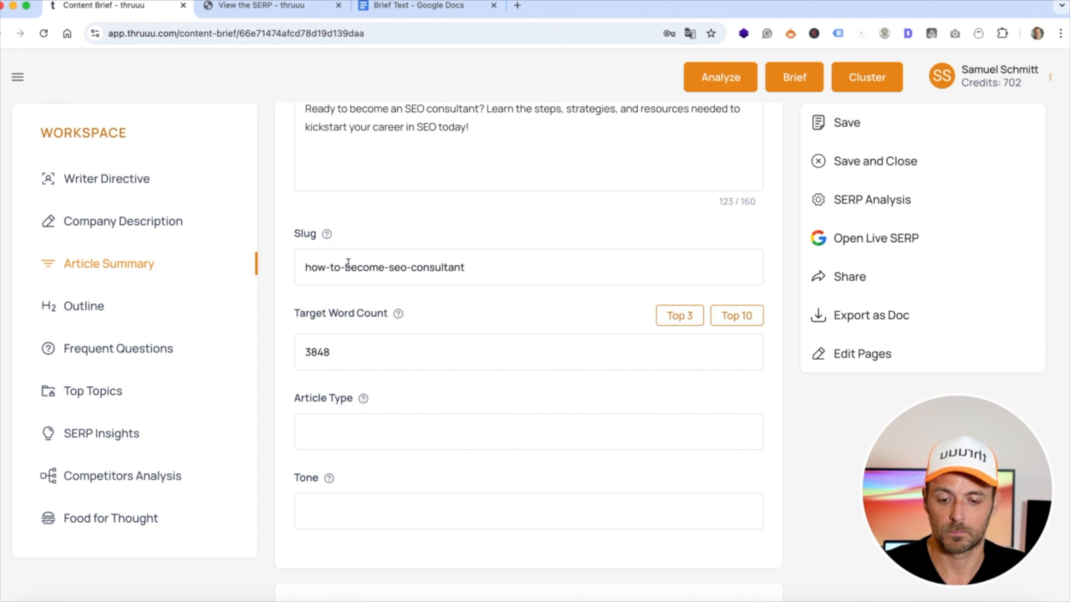
{"action": "left_click_drag", "start_coordinate": [347, 266], "coordinate": [297, 266]}
{"action": "key", "text": "BackSpace"}
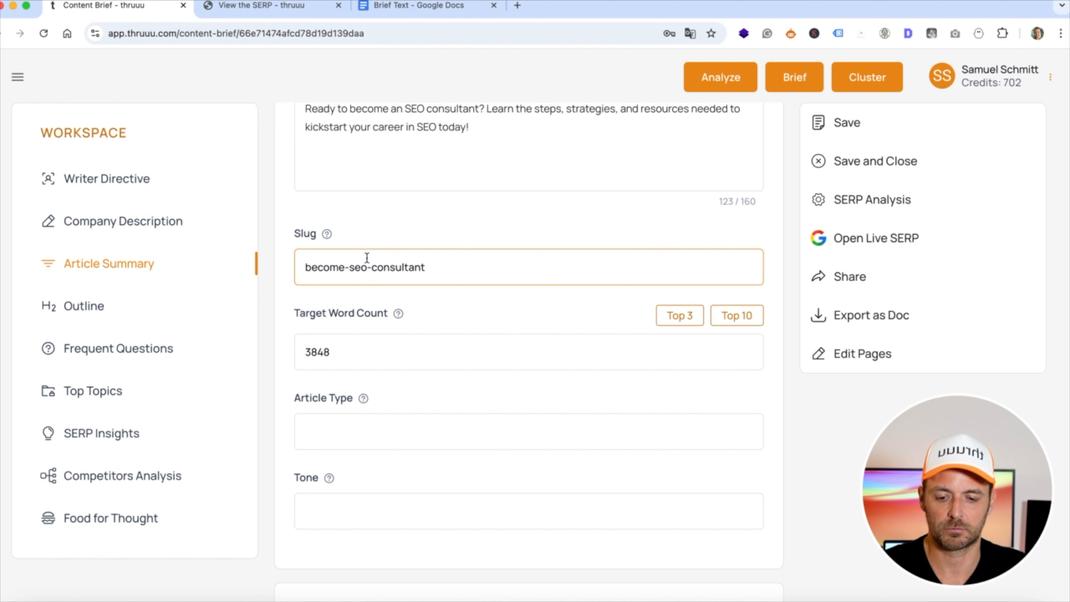
{"action": "left_click", "coordinate": [459, 270]}
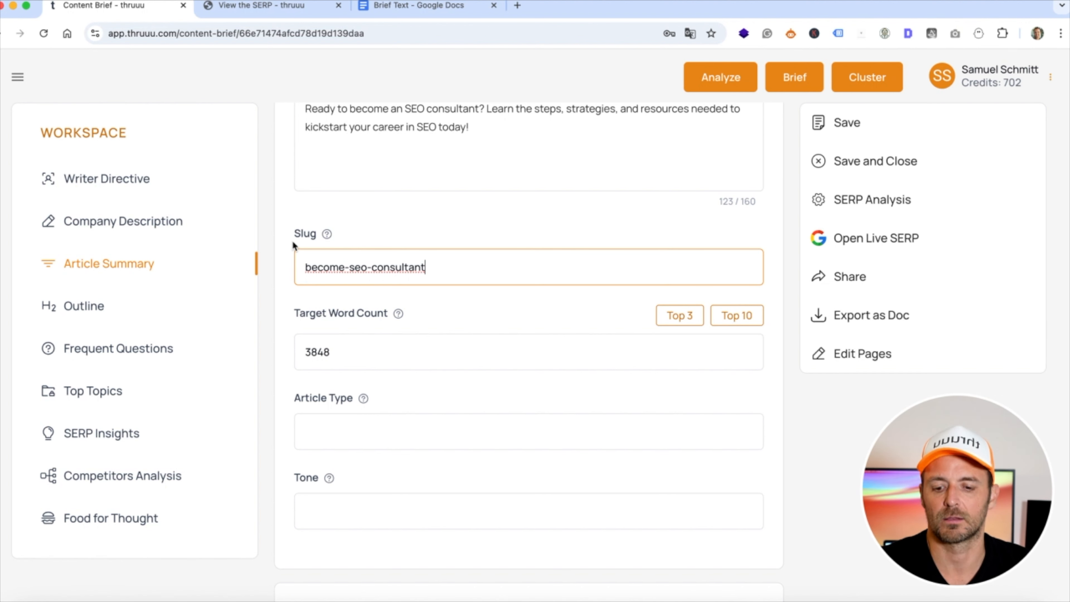
- Set the article's target word count to 4000
{"action": "scroll", "coordinate": [472, 243], "scroll_direction": "down", "scroll_amount": 2}
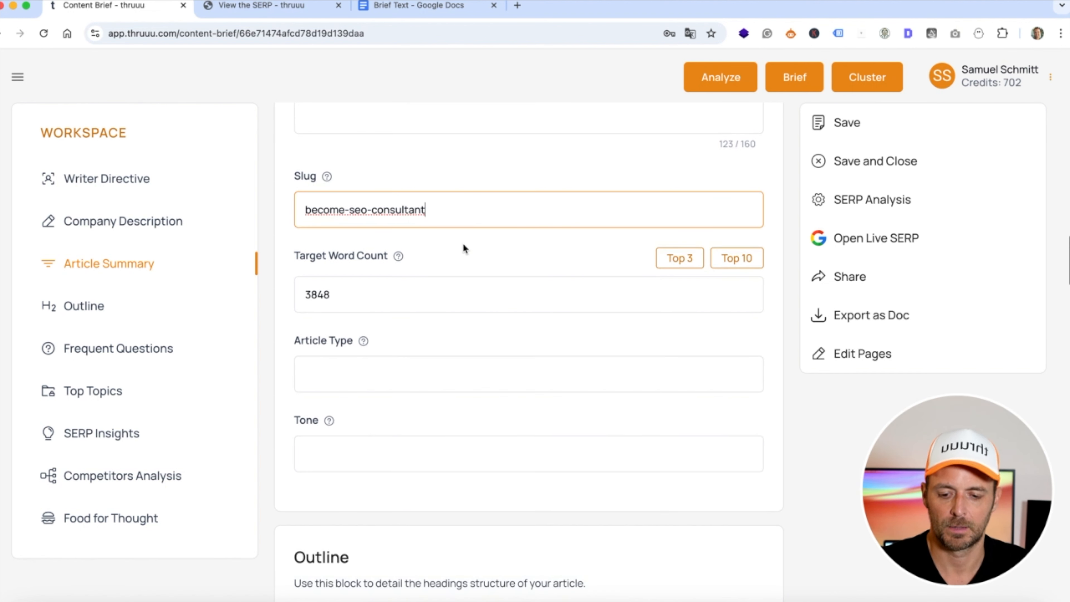
{"action": "left_click", "coordinate": [757, 258]}
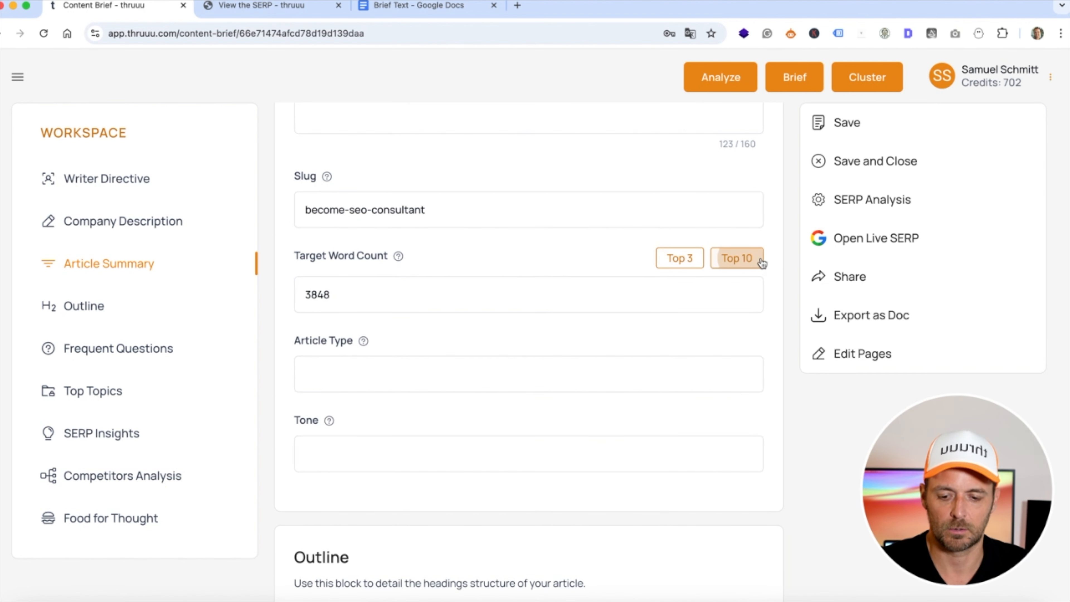
{"action": "double_click", "coordinate": [339, 293]}
{"action": "type", "text": "4000"}
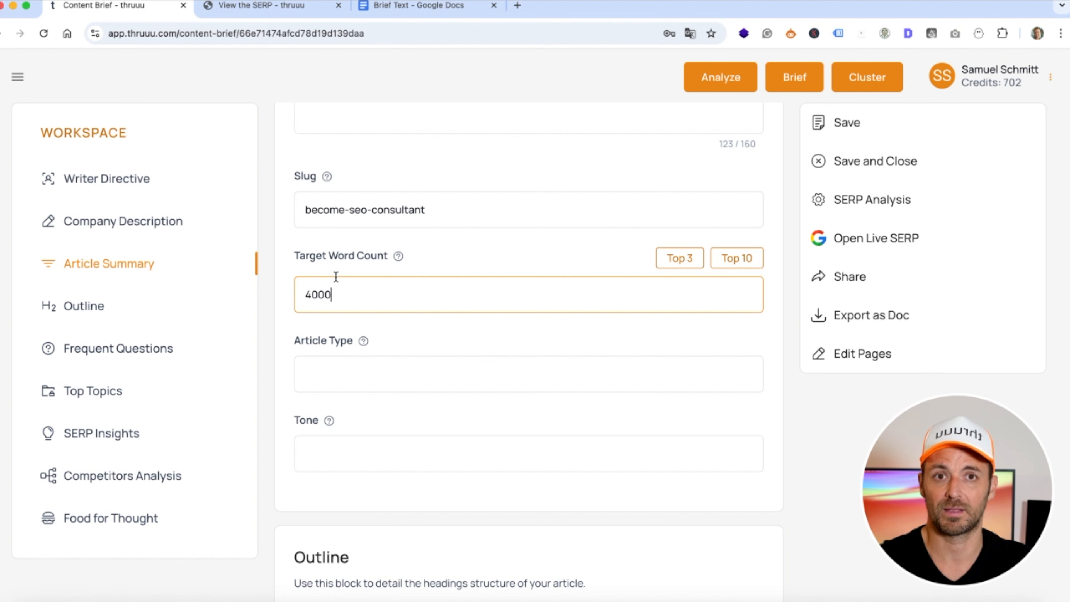
{"action": "left_click", "coordinate": [448, 257]}
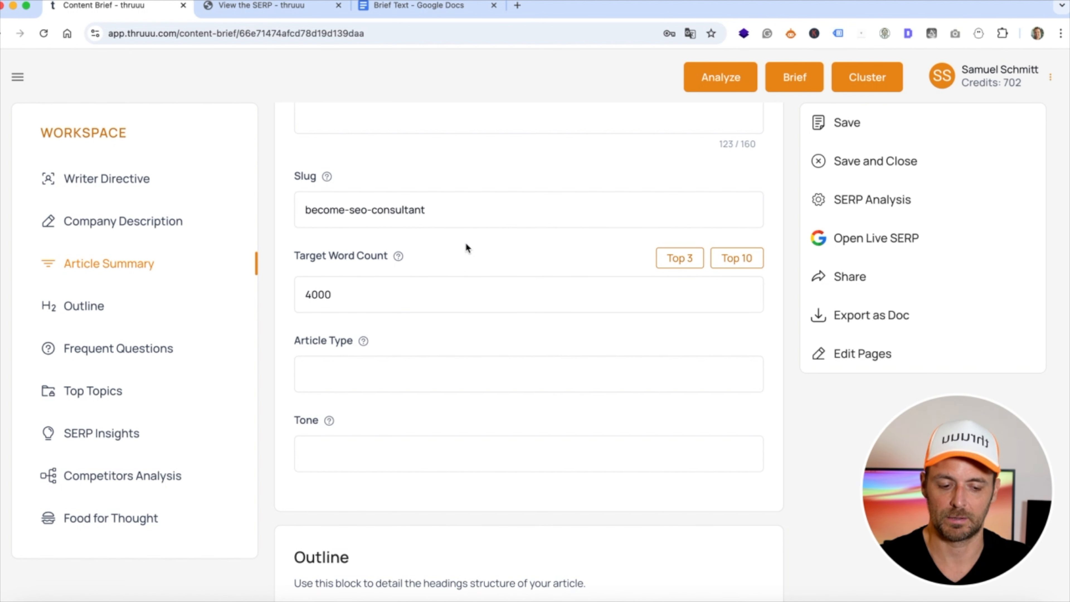
- Leave the article type and tone empty and open the outline editor for the brief's Outline block
{"action": "scroll", "coordinate": [466, 243], "scroll_direction": "down", "scroll_amount": 2}
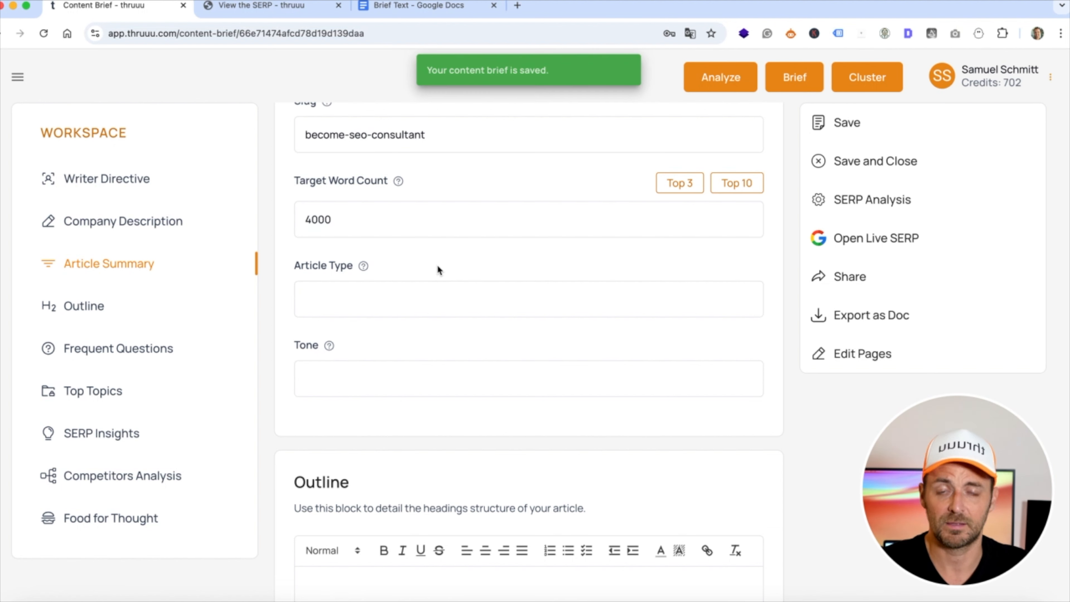
{"action": "scroll", "coordinate": [437, 267], "scroll_direction": "down", "scroll_amount": 5}
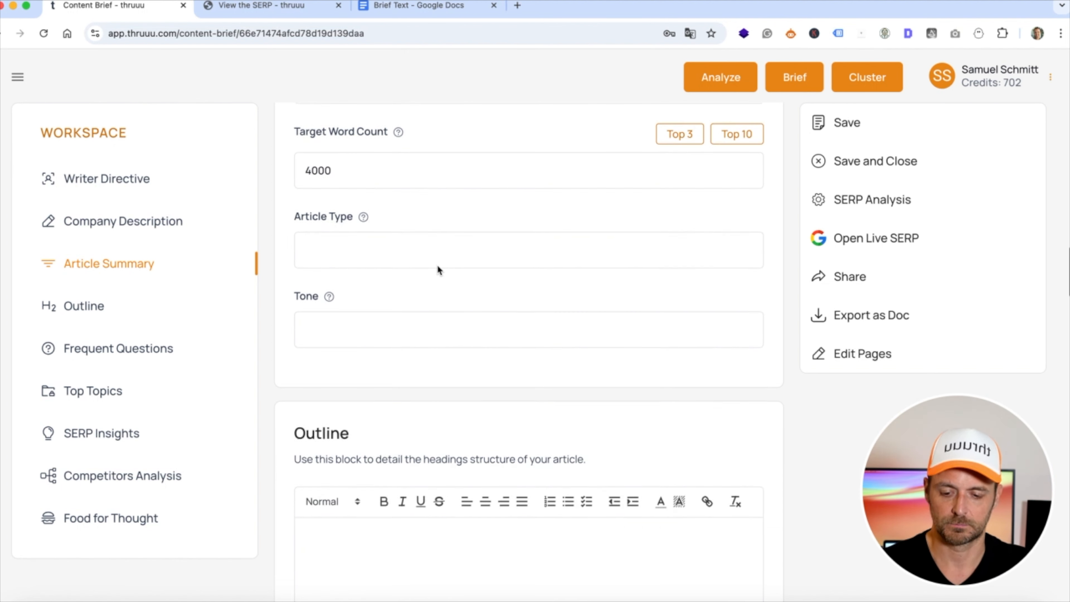
{"action": "scroll", "coordinate": [437, 269], "scroll_direction": "down", "scroll_amount": 3}
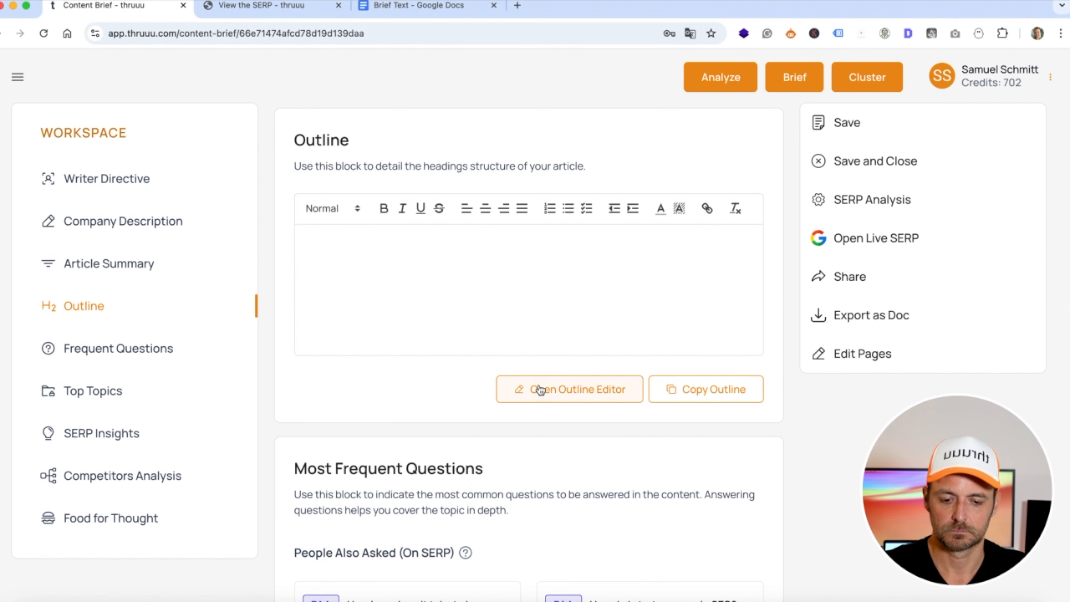
{"action": "left_click", "coordinate": [552, 387]}
- Append the headings "Chapter 1:SEO Expert Fundamentals" and "What Is an SEO Expert?" from the Backlinko competitor outline to the article outline
{"action": "scroll", "coordinate": [553, 387], "scroll_direction": "down", "scroll_amount": 1}
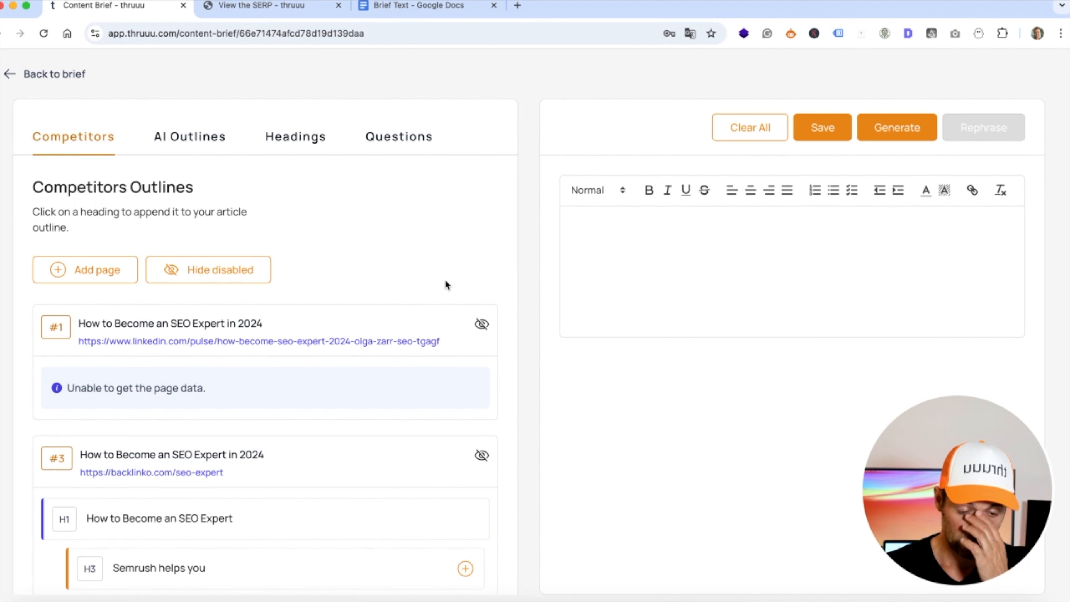
{"action": "scroll", "coordinate": [309, 199], "scroll_direction": "down", "scroll_amount": 3}
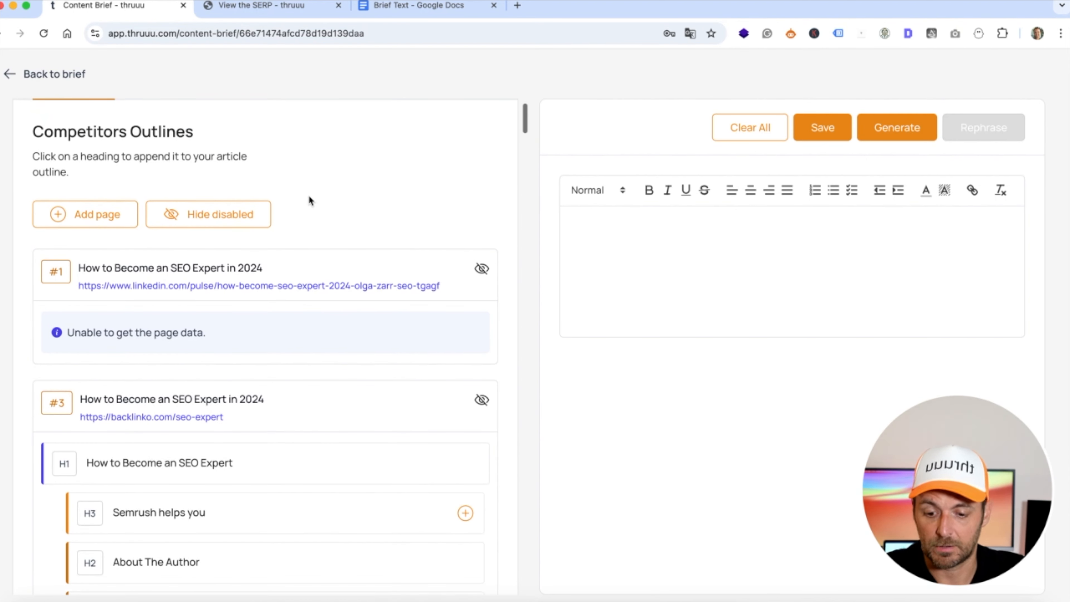
{"action": "scroll", "coordinate": [309, 200], "scroll_direction": "down", "scroll_amount": 8}
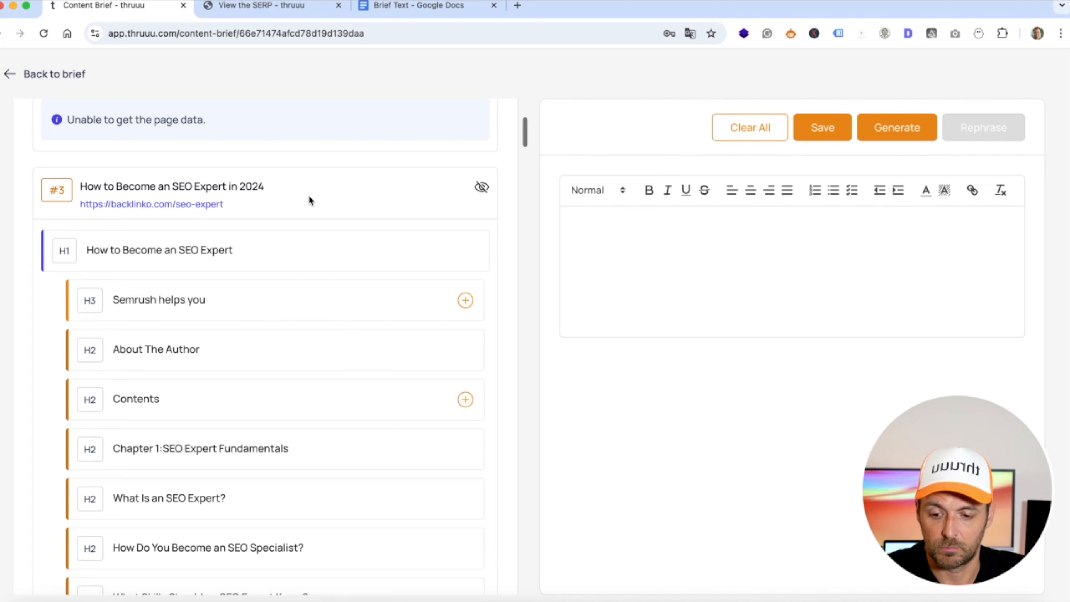
{"action": "scroll", "coordinate": [309, 200], "scroll_direction": "down", "scroll_amount": 3}
{"action": "scroll", "coordinate": [306, 201], "scroll_direction": "up", "scroll_amount": 3}
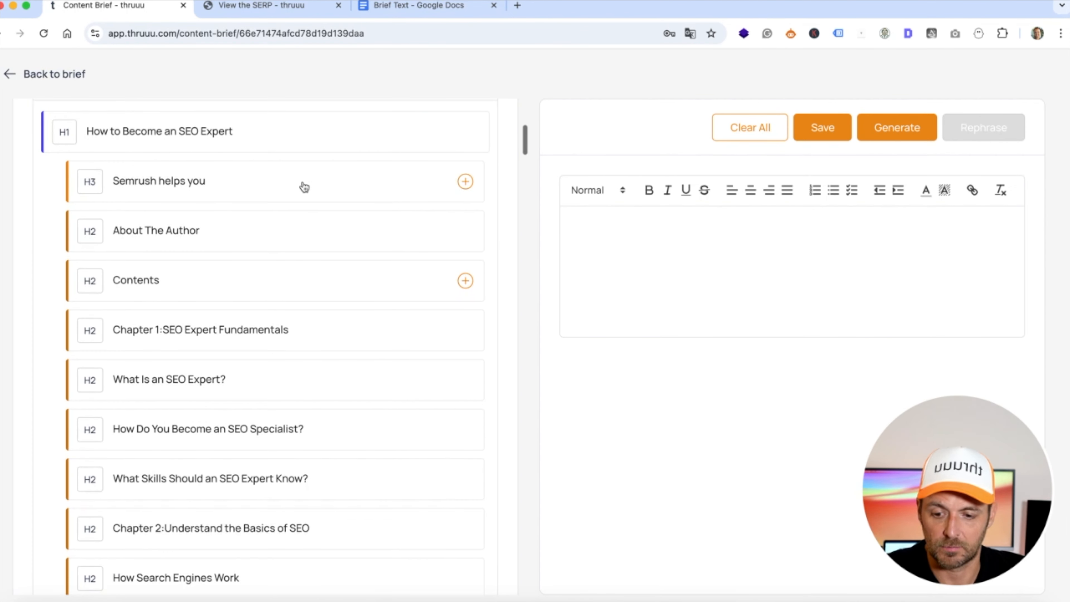
{"action": "left_click", "coordinate": [186, 332]}
{"action": "left_click", "coordinate": [191, 383]}
{"action": "scroll", "coordinate": [268, 373], "scroll_direction": "down", "scroll_amount": 3}
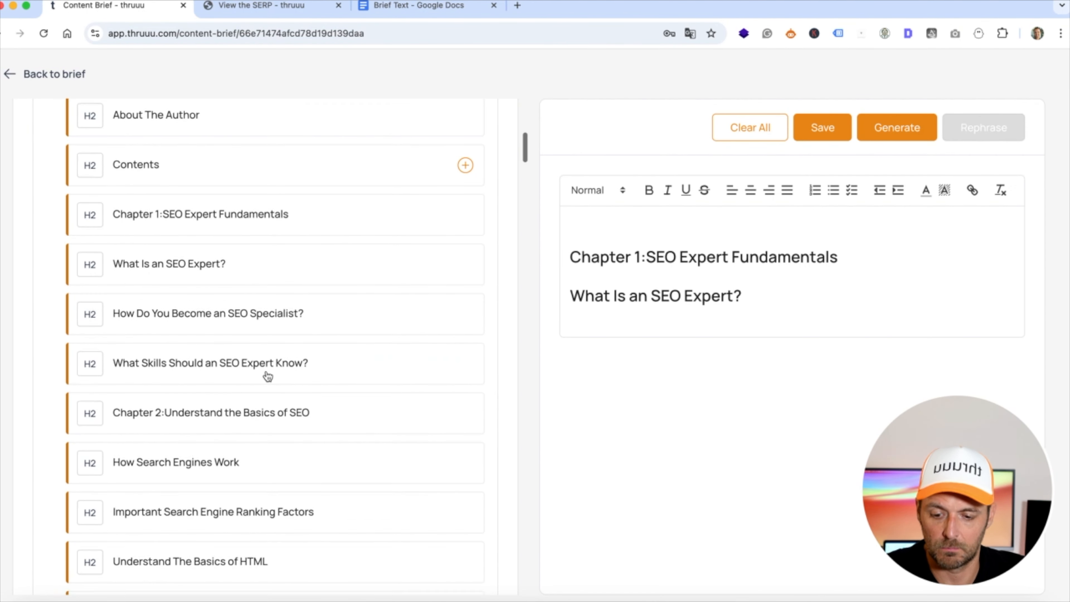
- Append the headings "Chapter 2:Understand the Basics of SEO" and "How Search Engines Work" from the Backlinko competitor outline to the article outline
{"action": "left_click", "coordinate": [217, 416]}
{"action": "left_click", "coordinate": [204, 463]}
{"action": "scroll", "coordinate": [198, 464], "scroll_direction": "up", "scroll_amount": 10}
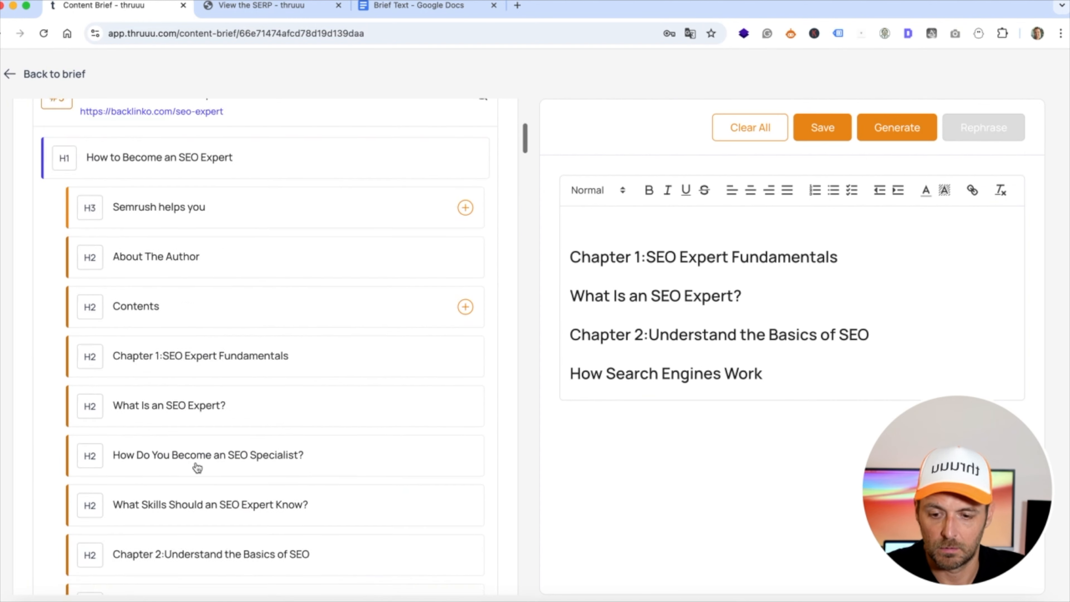
- Append the H1 "How to Become an SEO Expert" and the H2s "What Is SEO?", "How to Become an SEO Expert" and "Keyword Research" from the frequent headings
{"action": "left_click", "coordinate": [299, 138]}
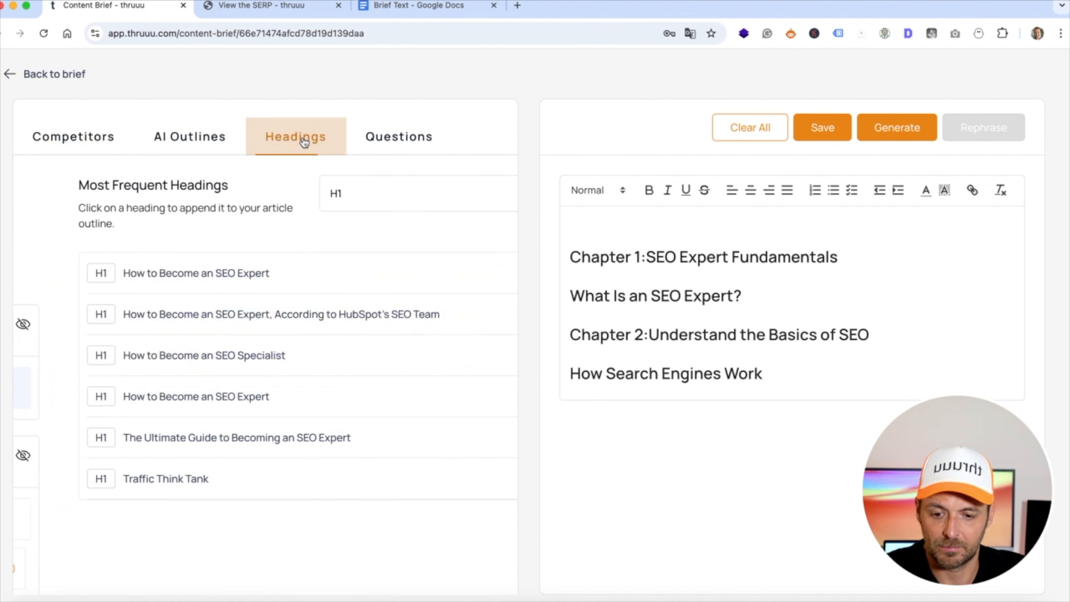
{"action": "left_click", "coordinate": [223, 272]}
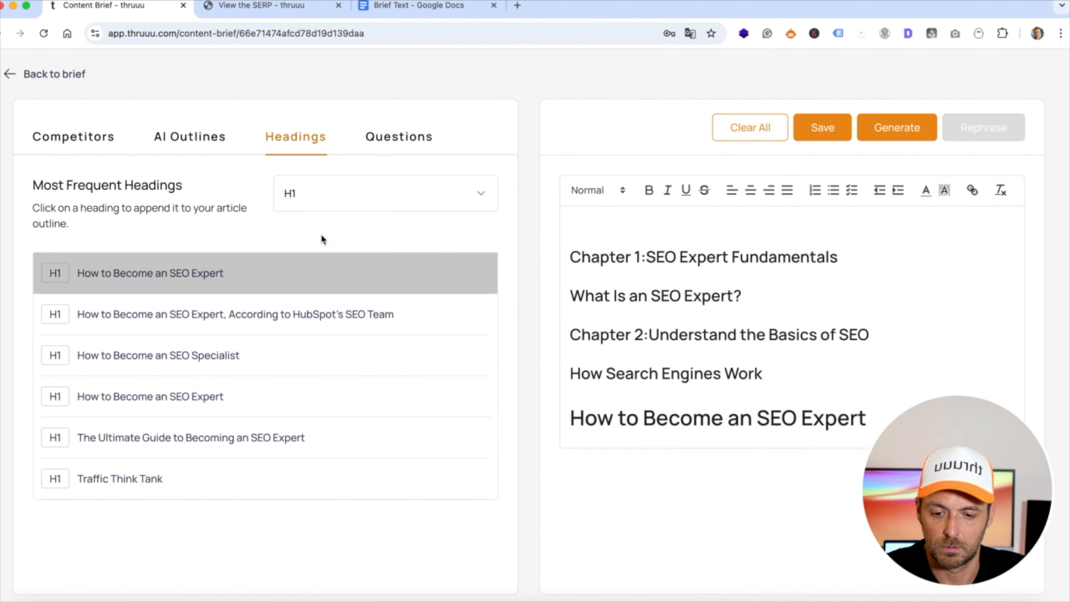
{"action": "left_click", "coordinate": [352, 209]}
{"action": "left_click", "coordinate": [330, 231]}
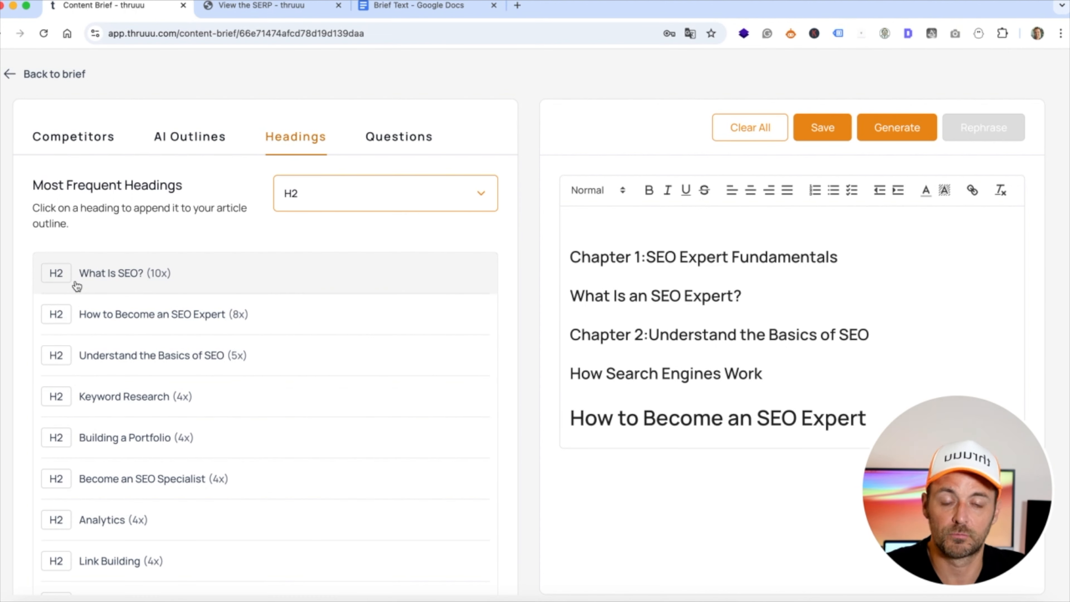
{"action": "left_click", "coordinate": [91, 276]}
{"action": "scroll", "coordinate": [252, 272], "scroll_direction": "down", "scroll_amount": 2}
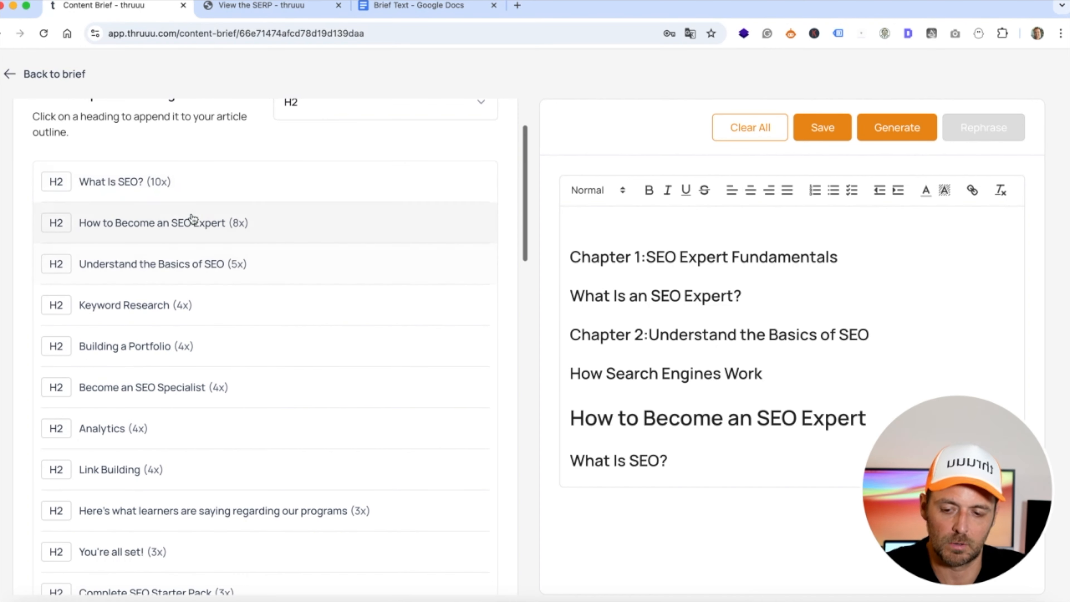
{"action": "left_click", "coordinate": [167, 227]}
{"action": "left_click", "coordinate": [131, 305]}
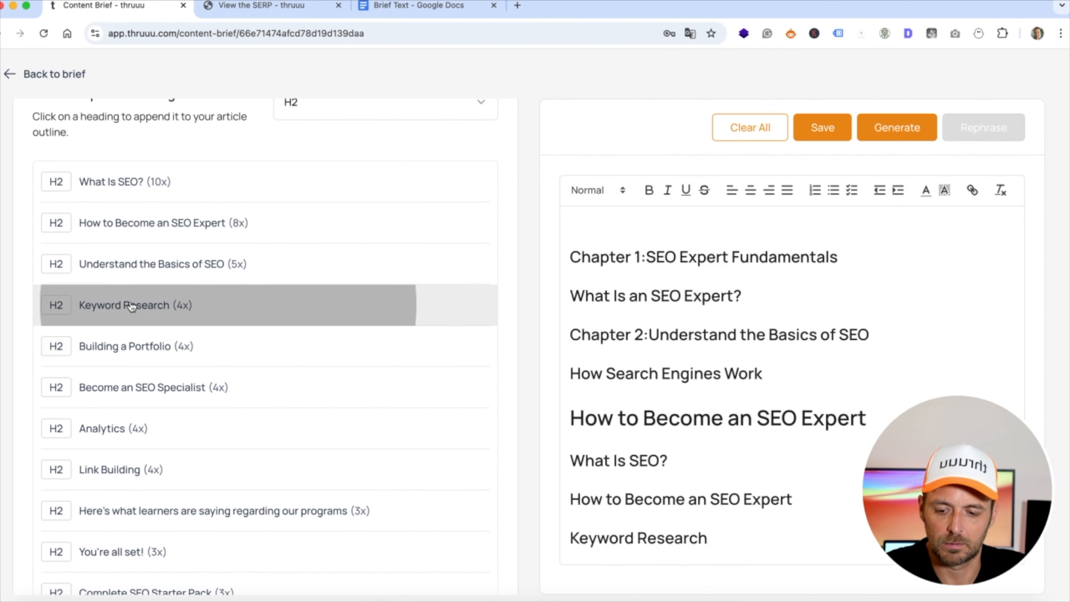
- Append the People Also Ask question "How do I become qualified for SEO?" from the most frequent questions to the article outline
{"action": "scroll", "coordinate": [132, 305], "scroll_direction": "down", "scroll_amount": 10}
{"action": "scroll", "coordinate": [132, 327], "scroll_direction": "down", "scroll_amount": 4}
{"action": "scroll", "coordinate": [131, 327], "scroll_direction": "up", "scroll_amount": 15}
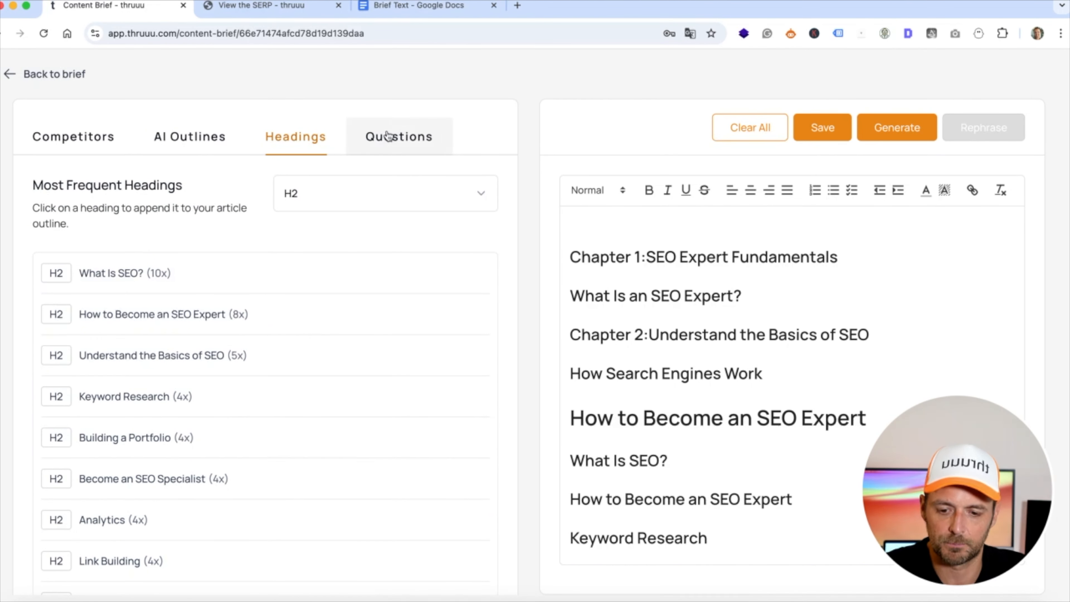
{"action": "left_click", "coordinate": [388, 135]}
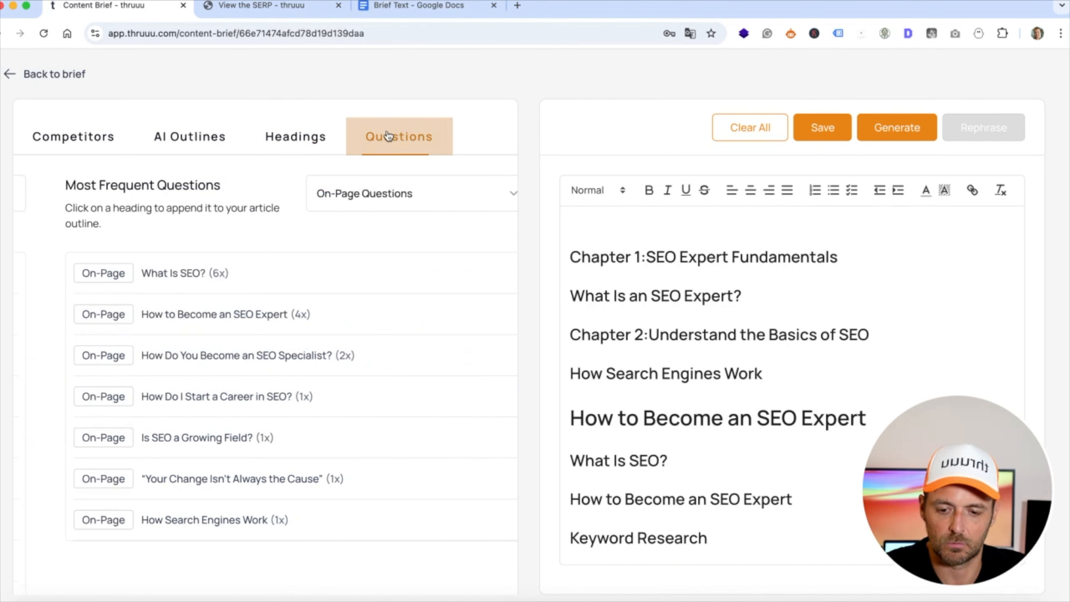
{"action": "left_click", "coordinate": [336, 190]}
{"action": "left_click", "coordinate": [305, 225]}
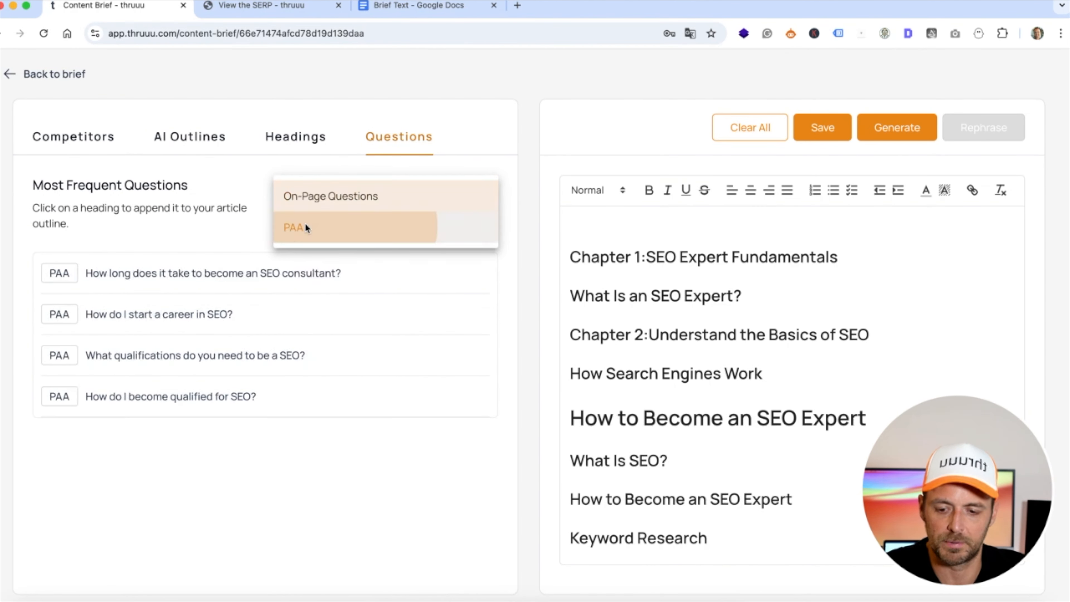
{"action": "left_click", "coordinate": [153, 406]}
{"action": "scroll", "coordinate": [744, 340], "scroll_direction": "down", "scroll_amount": 1}
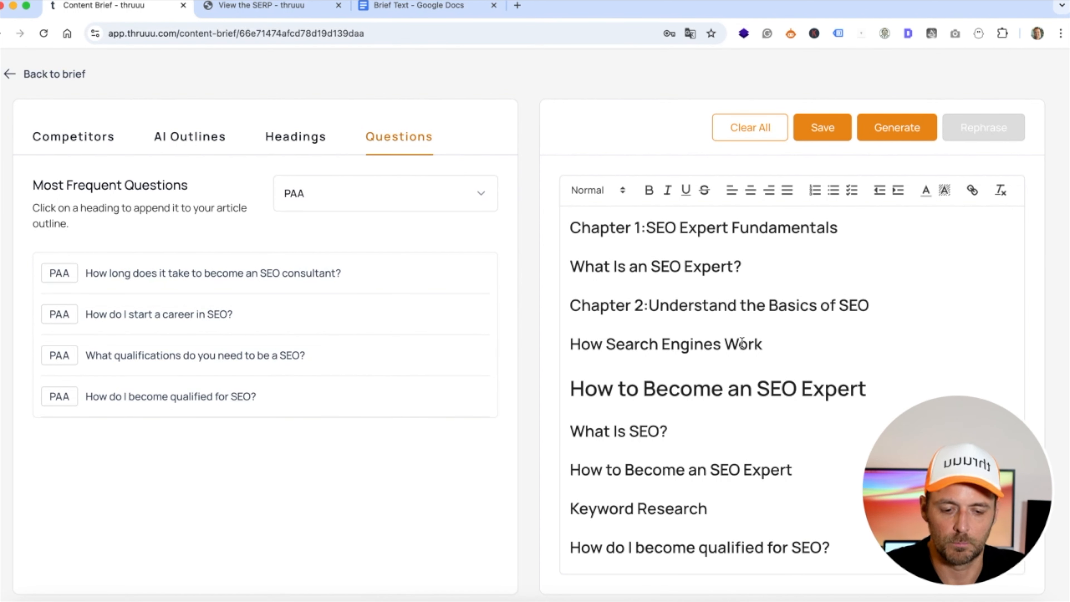
- Delete all the collected headings so the article outline is empty
{"action": "scroll", "coordinate": [742, 342], "scroll_direction": "up", "scroll_amount": 1}
{"action": "left_click", "coordinate": [571, 255]}
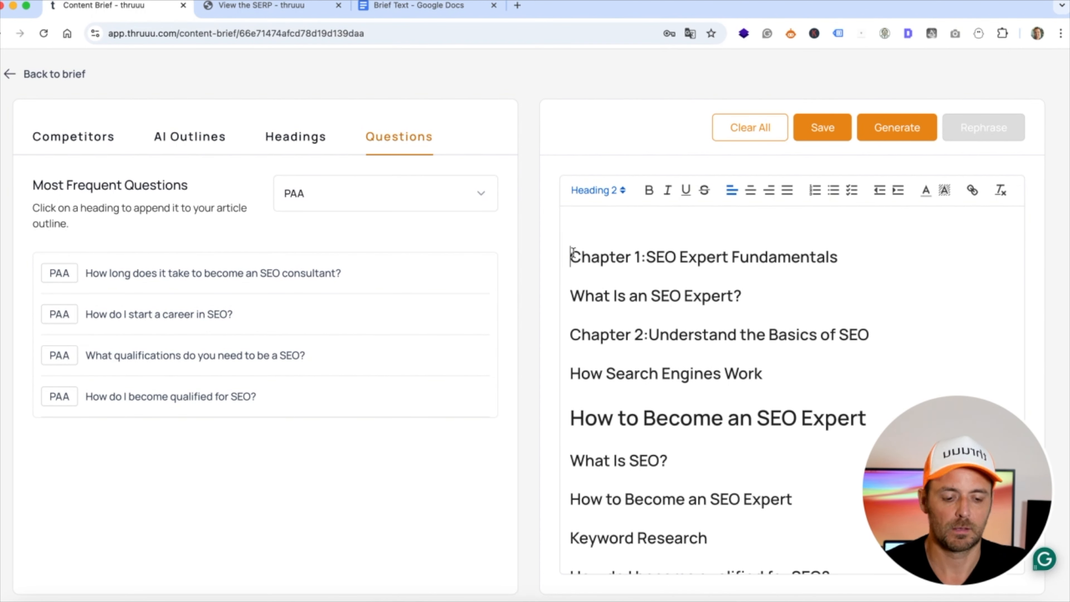
{"action": "scroll", "coordinate": [571, 252], "scroll_direction": "down", "scroll_amount": 1}
{"action": "left_click_drag", "start_coordinate": [771, 354], "coordinate": [644, 239]}
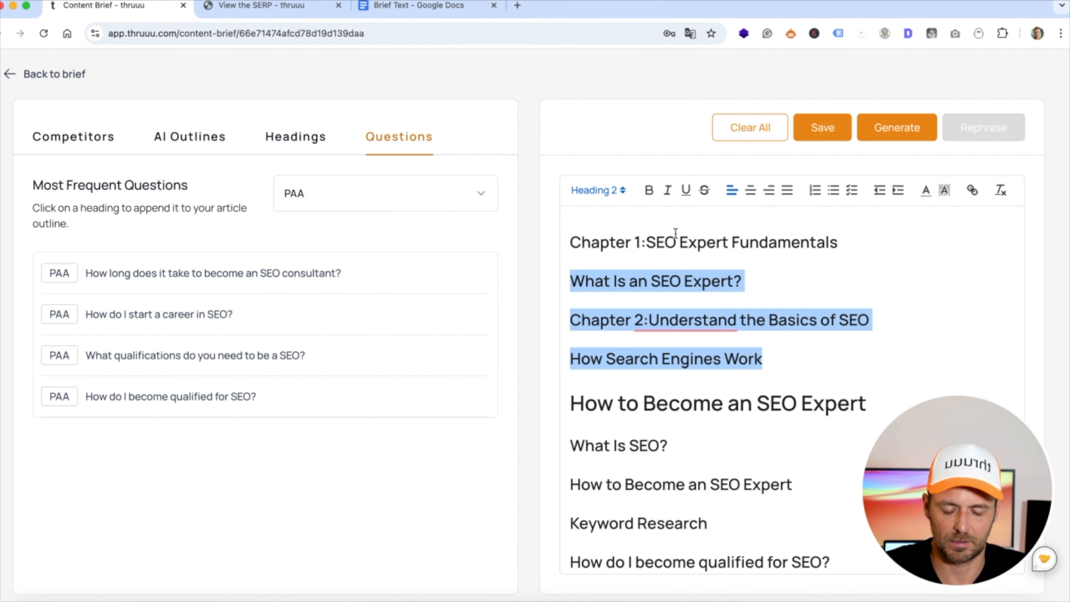
{"action": "triple_click", "coordinate": [646, 252]}
{"action": "key", "text": "super+a"}
{"action": "key", "text": "BackSpace"}
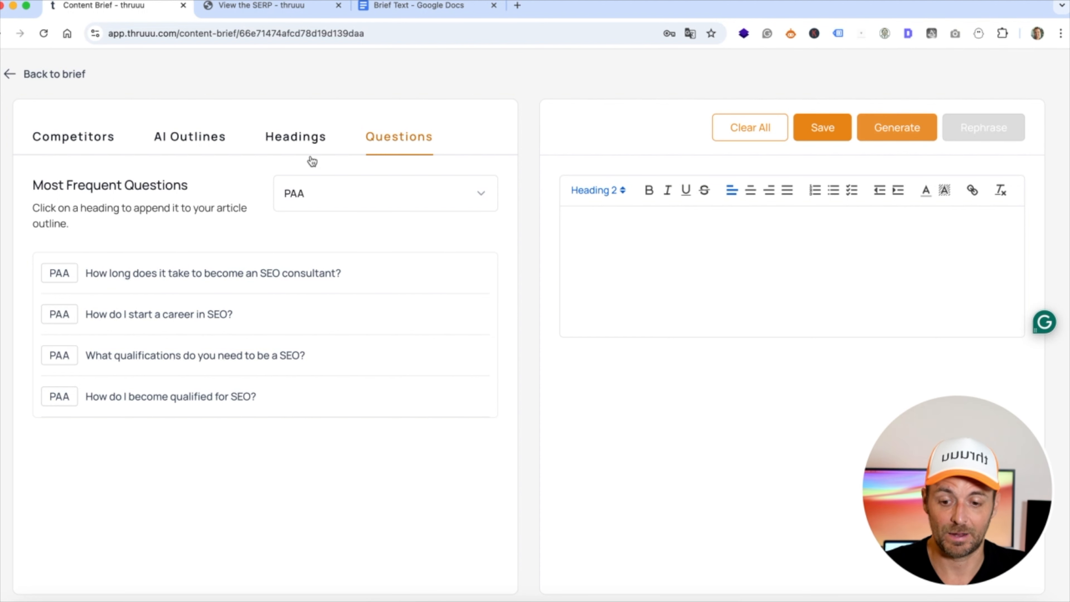
- Generate an AI outline in the From competitors mode with the Default article type
{"action": "left_click", "coordinate": [182, 143]}
{"action": "left_click", "coordinate": [883, 127]}
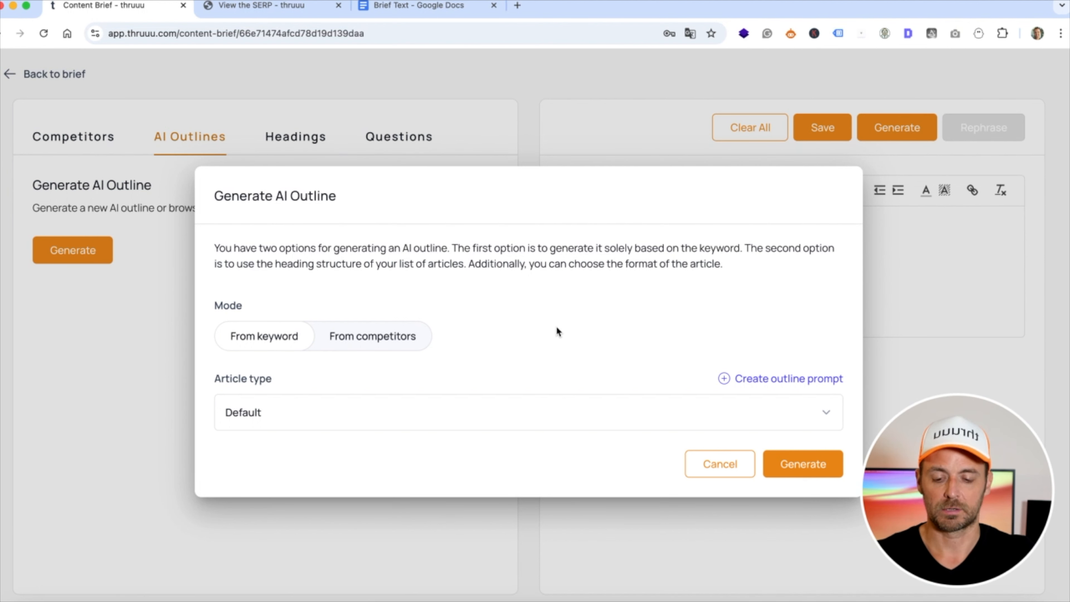
{"action": "left_click", "coordinate": [373, 336]}
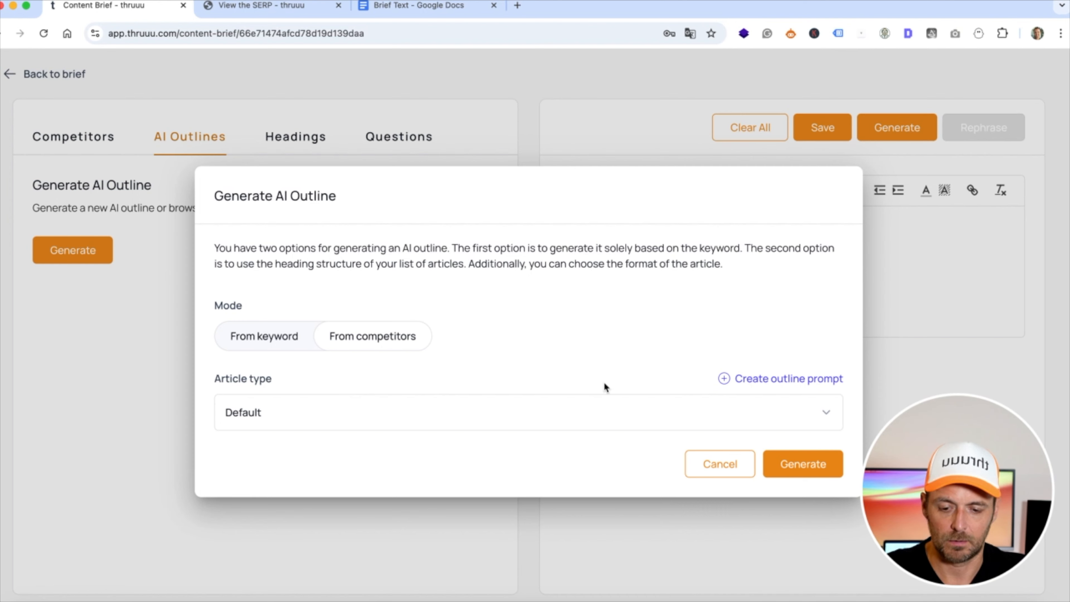
{"action": "left_click", "coordinate": [800, 462]}
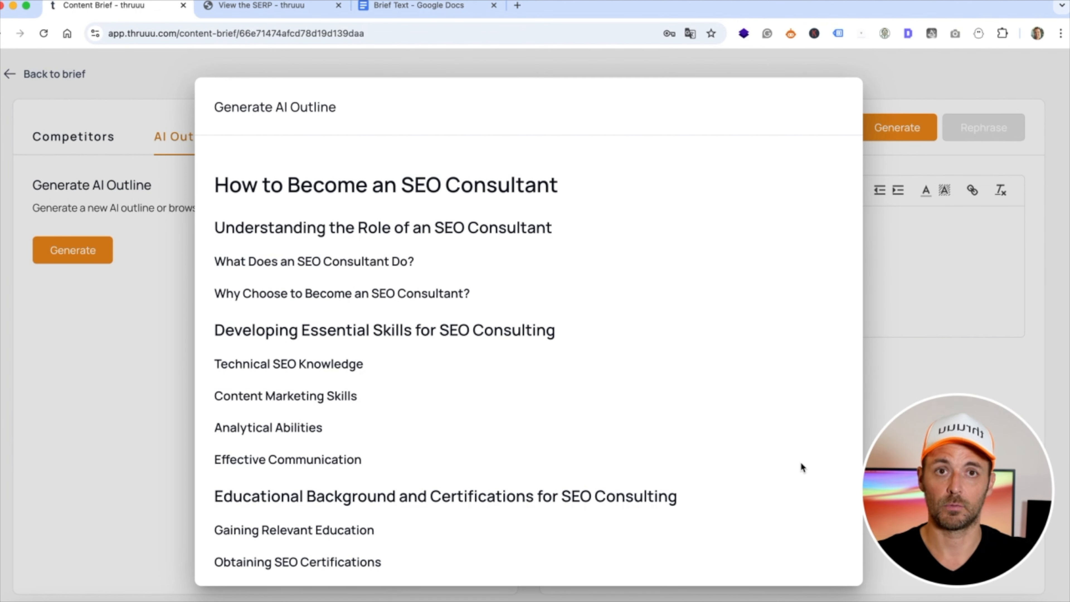
- Replace the article outline with the generated AI outline and review its headings in the editor
{"action": "scroll", "coordinate": [586, 316], "scroll_direction": "down", "scroll_amount": 10}
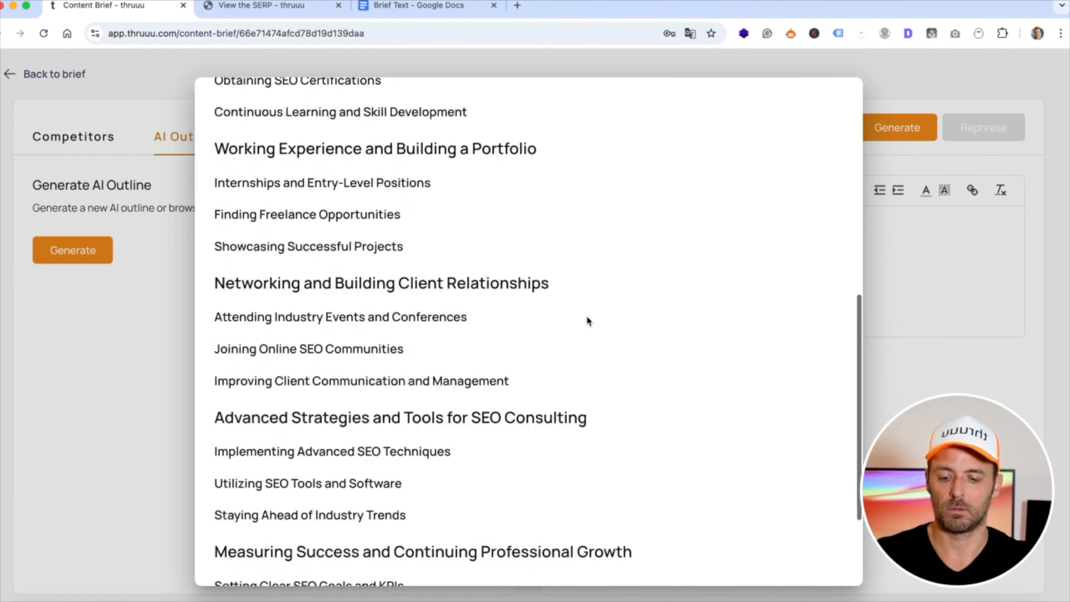
{"action": "scroll", "coordinate": [587, 318], "scroll_direction": "down", "scroll_amount": 1}
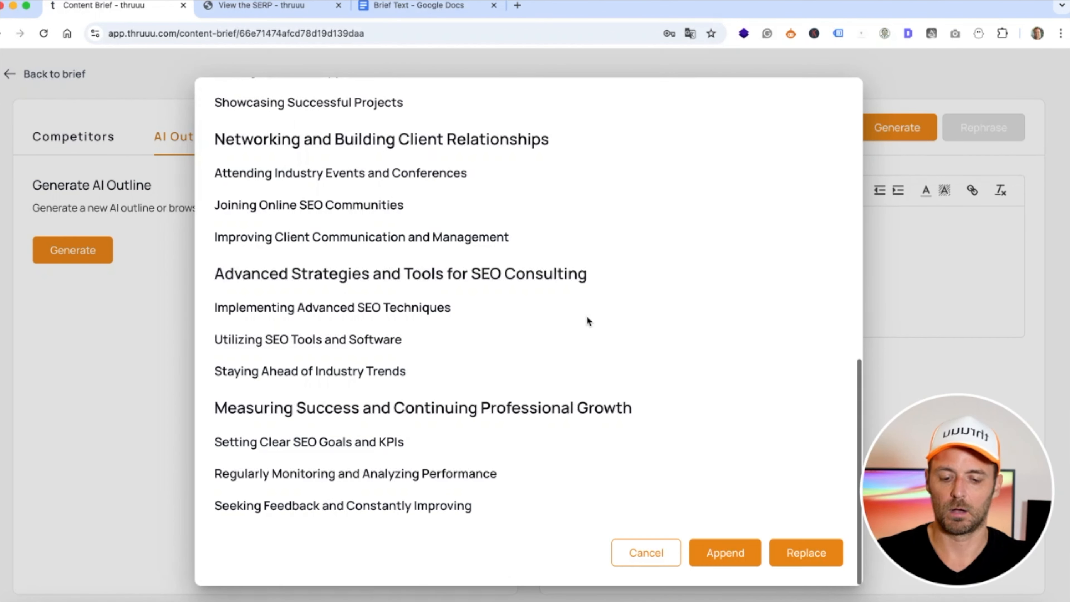
{"action": "left_click", "coordinate": [797, 554]}
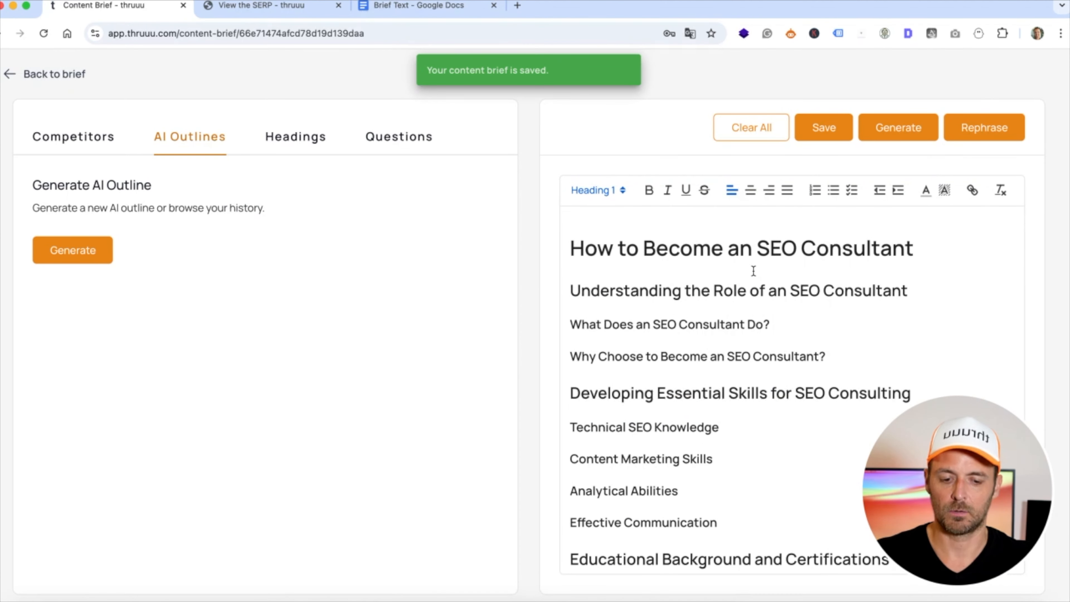
{"action": "scroll", "coordinate": [753, 271], "scroll_direction": "down", "scroll_amount": 6}
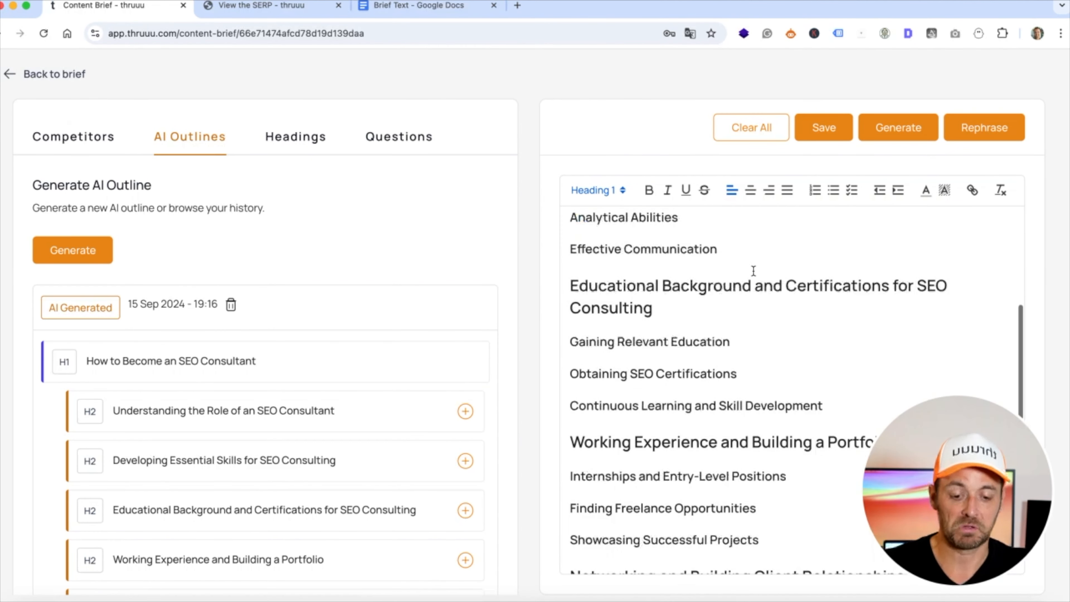
{"action": "scroll", "coordinate": [753, 270], "scroll_direction": "down", "scroll_amount": 5}
{"action": "scroll", "coordinate": [753, 270], "scroll_direction": "up", "scroll_amount": 15}
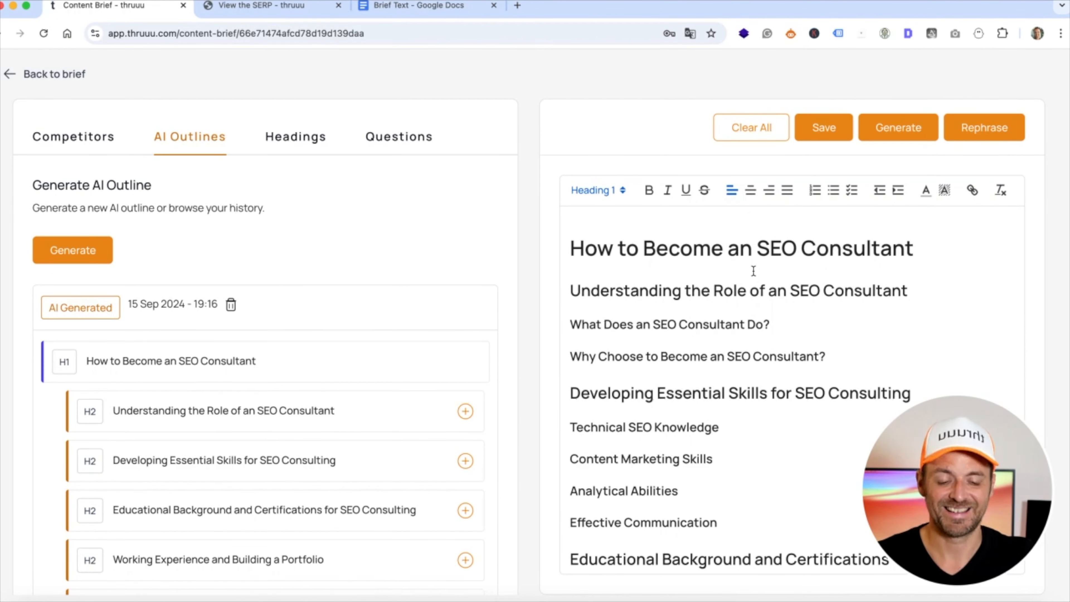
- Delete the headings "Continuous Learning and Skill Development" and "Showcasing Successful Projects" from the article outline
{"action": "scroll", "coordinate": [753, 270], "scroll_direction": "down", "scroll_amount": 4}
{"action": "scroll", "coordinate": [697, 403], "scroll_direction": "down", "scroll_amount": 3}
{"action": "triple_click", "coordinate": [652, 417]}
{"action": "key", "text": "BackSpace"}
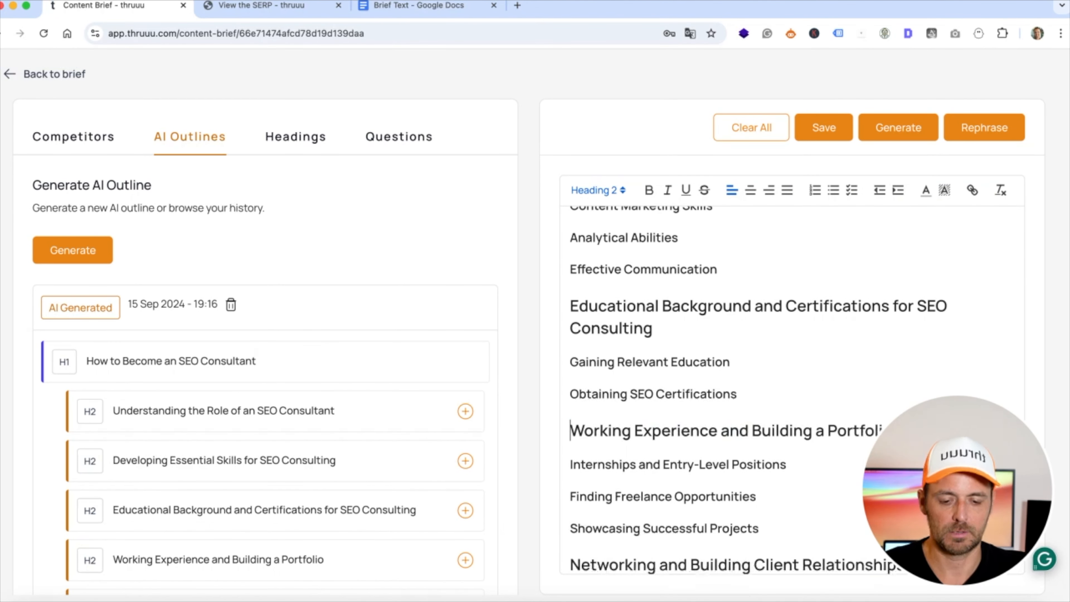
{"action": "scroll", "coordinate": [649, 421], "scroll_direction": "down", "scroll_amount": 3}
{"action": "triple_click", "coordinate": [626, 430]}
{"action": "key", "text": "BackSpace"}
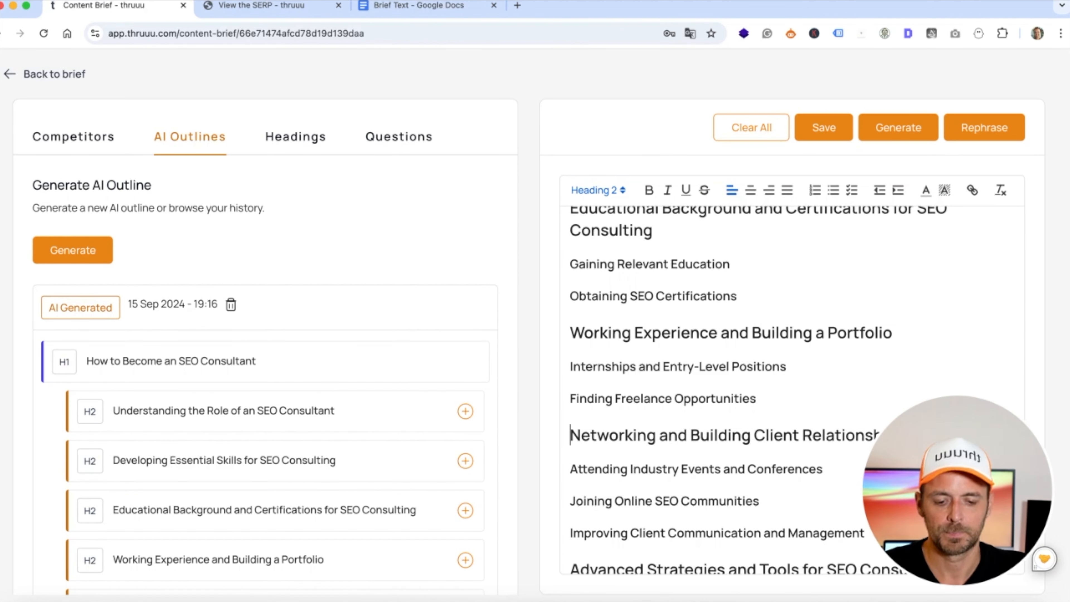
- Look over the competitor outlines and examine the heading structure of the AI outline saved in the history
{"action": "scroll", "coordinate": [674, 379], "scroll_direction": "up", "scroll_amount": 2}
{"action": "left_click", "coordinate": [84, 152]}
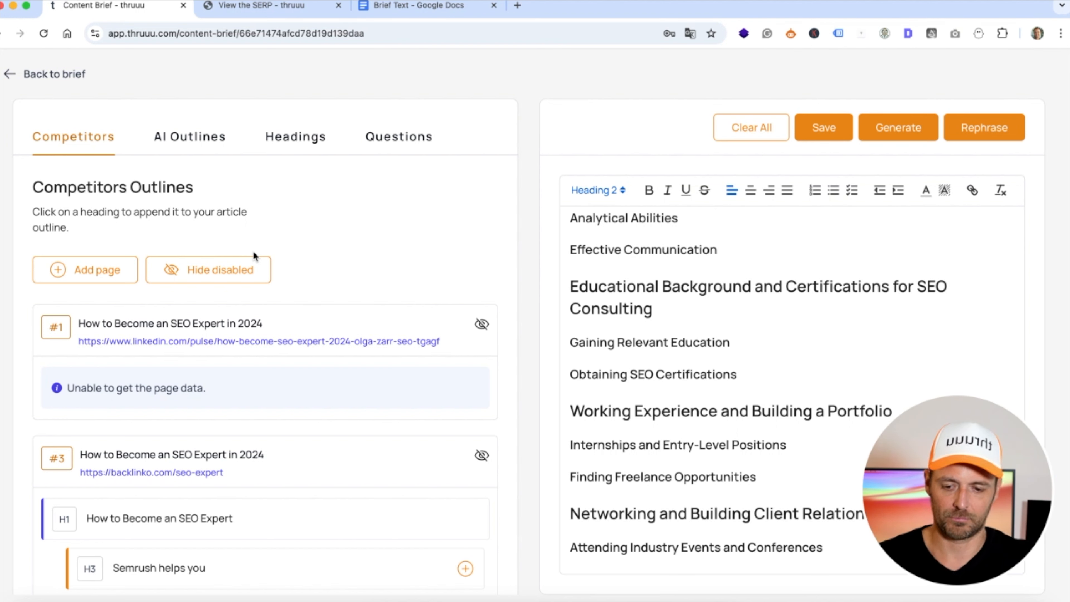
{"action": "left_click", "coordinate": [194, 135]}
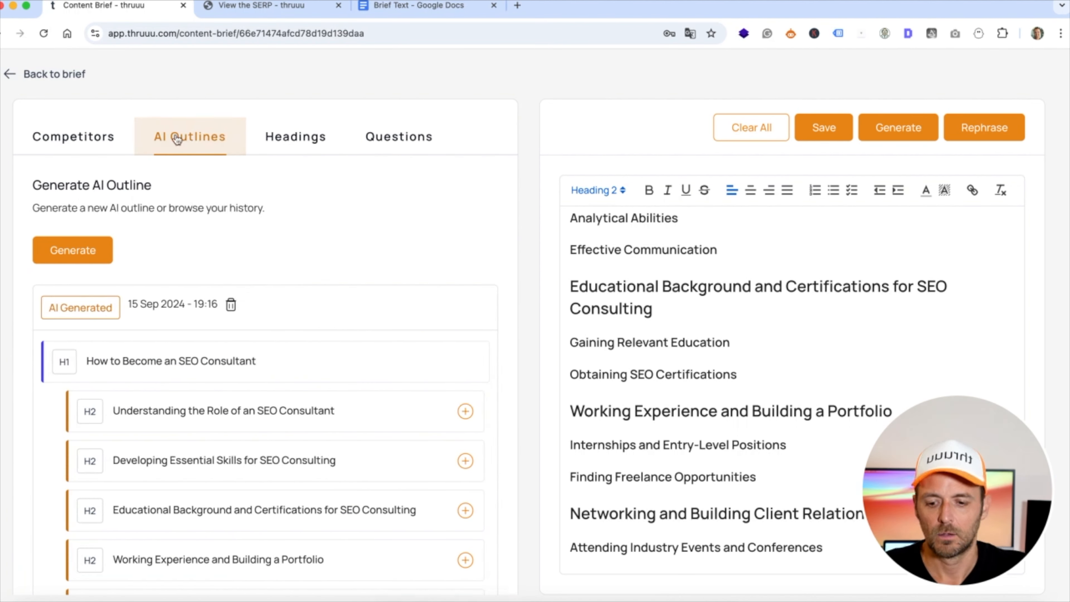
{"action": "scroll", "coordinate": [139, 364], "scroll_direction": "down", "scroll_amount": 5}
{"action": "scroll", "coordinate": [139, 363], "scroll_direction": "up", "scroll_amount": 5}
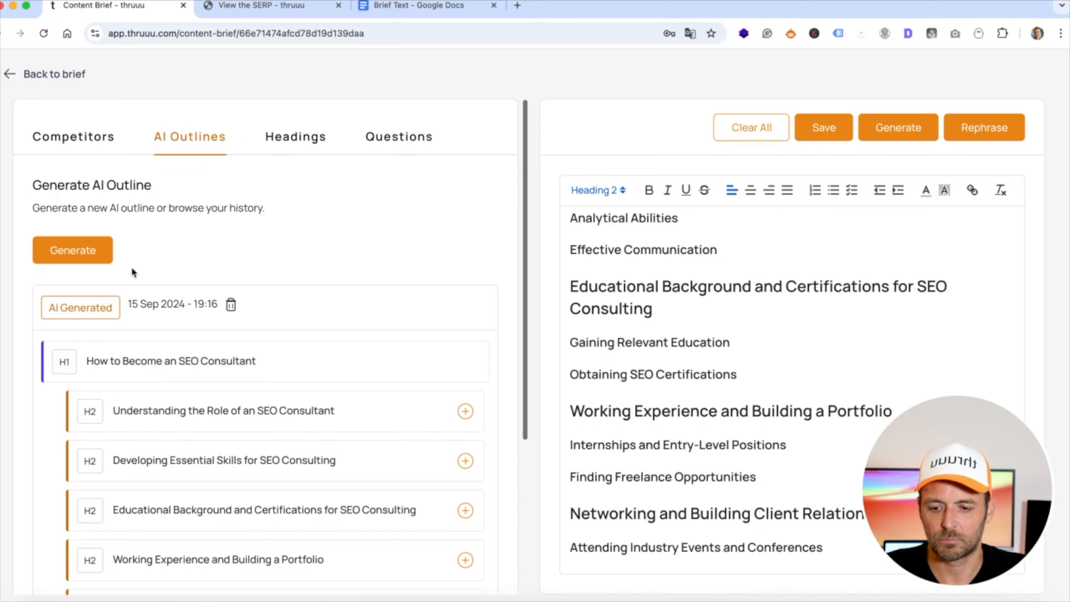
{"action": "scroll", "coordinate": [193, 306], "scroll_direction": "down", "scroll_amount": 5}
{"action": "scroll", "coordinate": [195, 310], "scroll_direction": "up", "scroll_amount": 1}
{"action": "scroll", "coordinate": [195, 310], "scroll_direction": "up", "scroll_amount": 3}
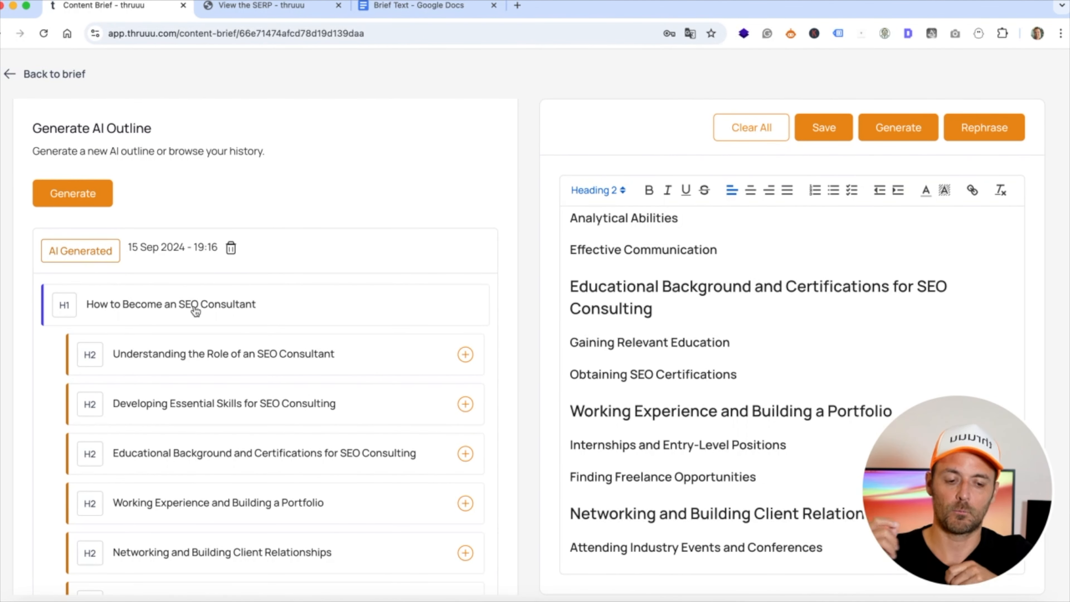
{"action": "scroll", "coordinate": [195, 311], "scroll_direction": "up", "scroll_amount": 1}
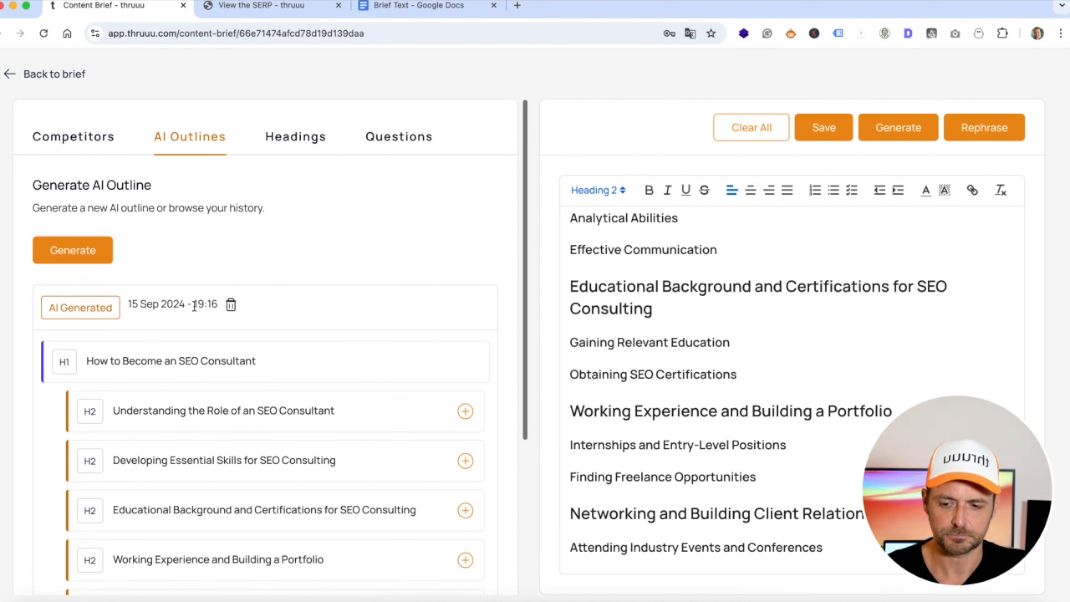
- Generate another AI outline from competitors with the article type set to Tips
{"action": "left_click", "coordinate": [70, 251]}
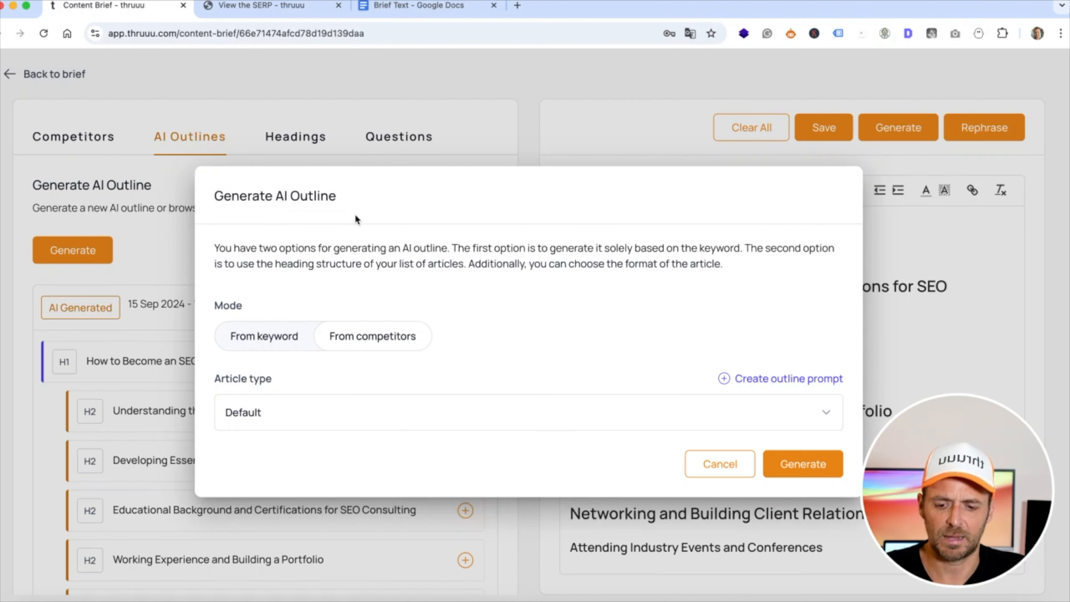
{"action": "left_click", "coordinate": [368, 407]}
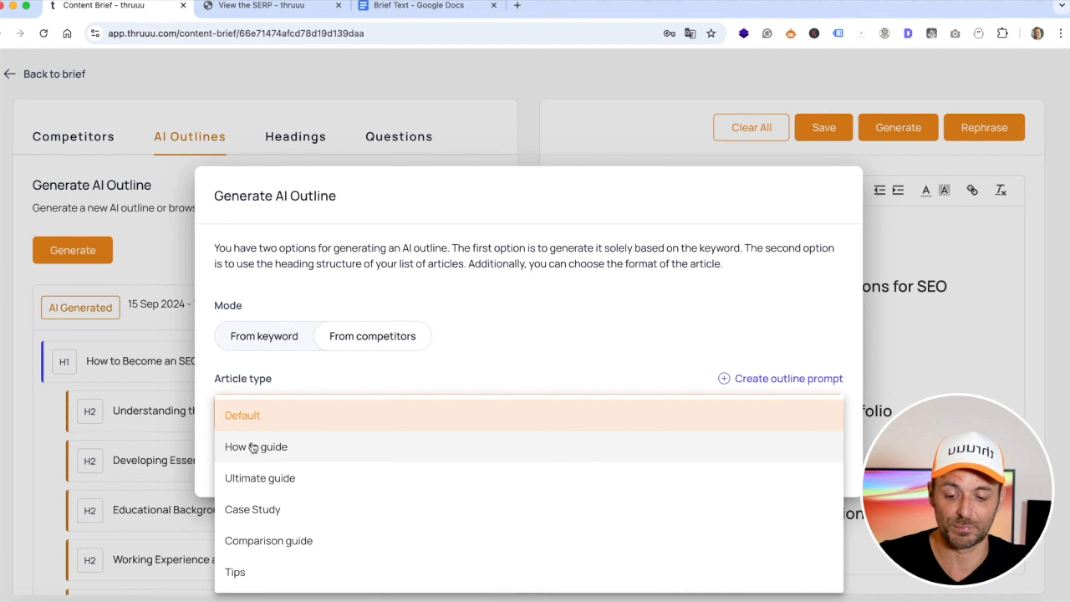
{"action": "scroll", "coordinate": [255, 471], "scroll_direction": "down", "scroll_amount": 3}
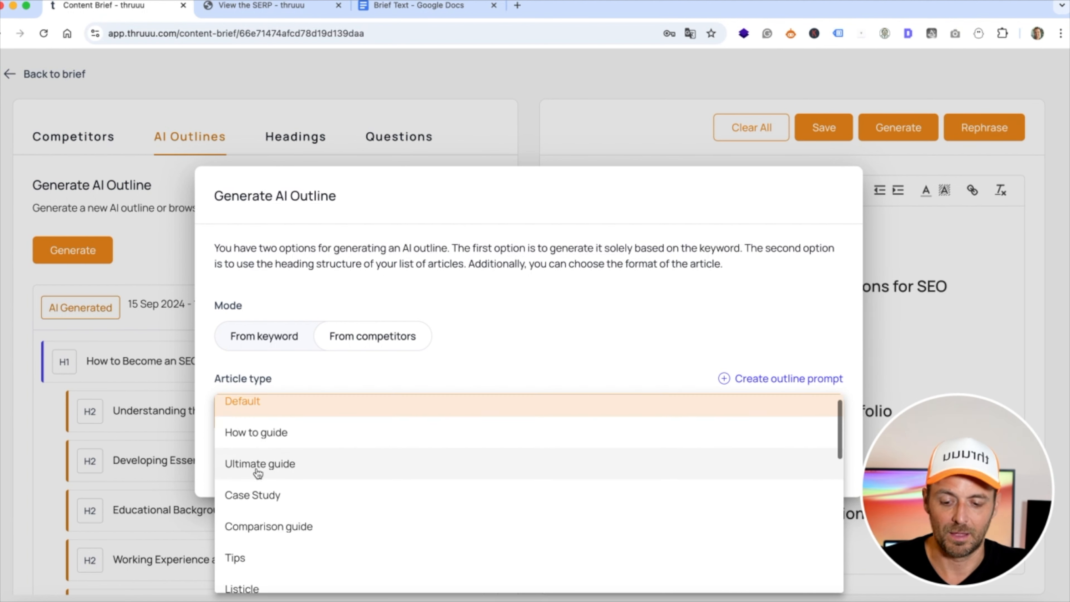
{"action": "left_click", "coordinate": [239, 523]}
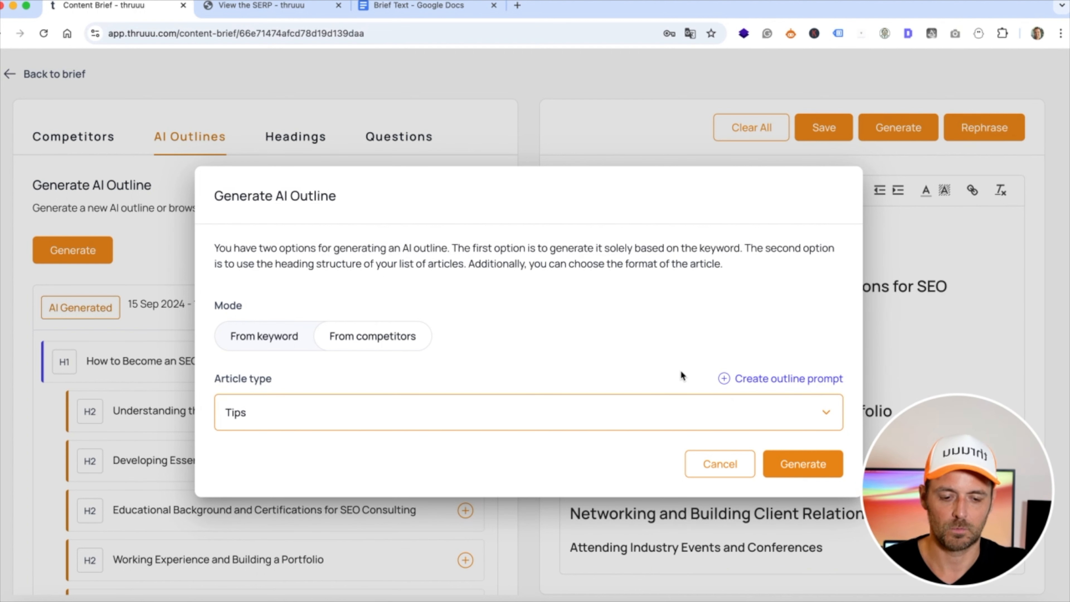
{"action": "left_click", "coordinate": [798, 464]}
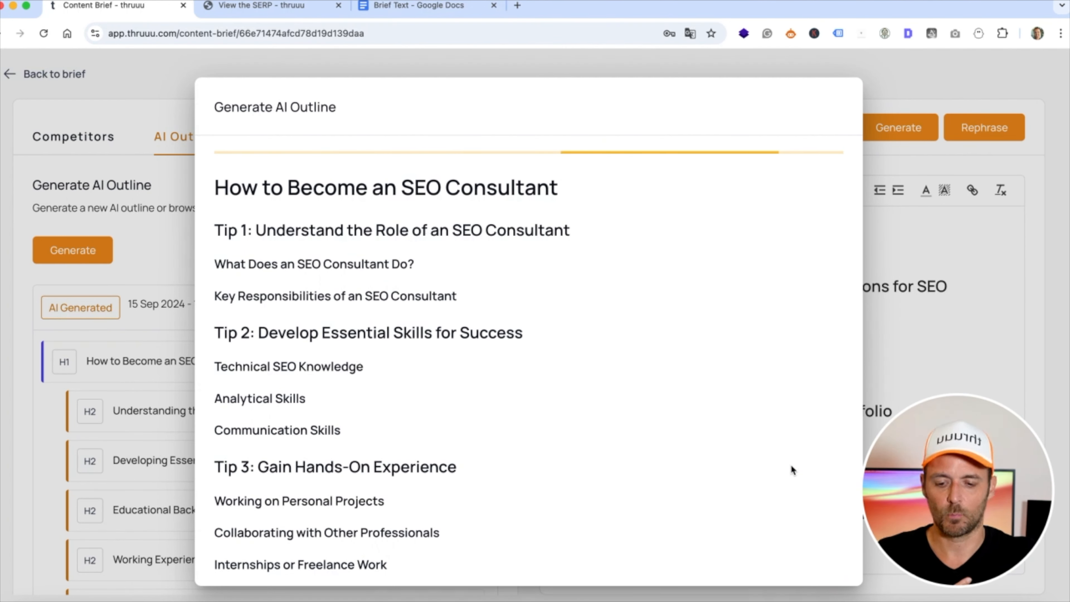
- Review the generated Tips outline to its end and replace the current article outline with it
{"action": "scroll", "coordinate": [647, 346], "scroll_direction": "down", "scroll_amount": 8}
{"action": "scroll", "coordinate": [648, 348], "scroll_direction": "down", "scroll_amount": 12}
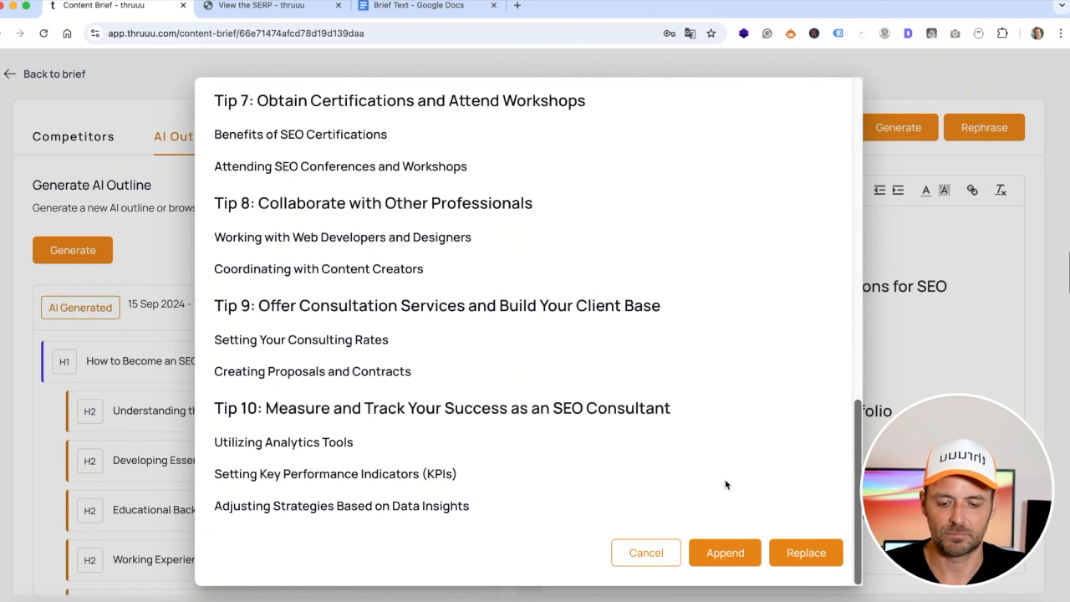
{"action": "left_click", "coordinate": [794, 553]}
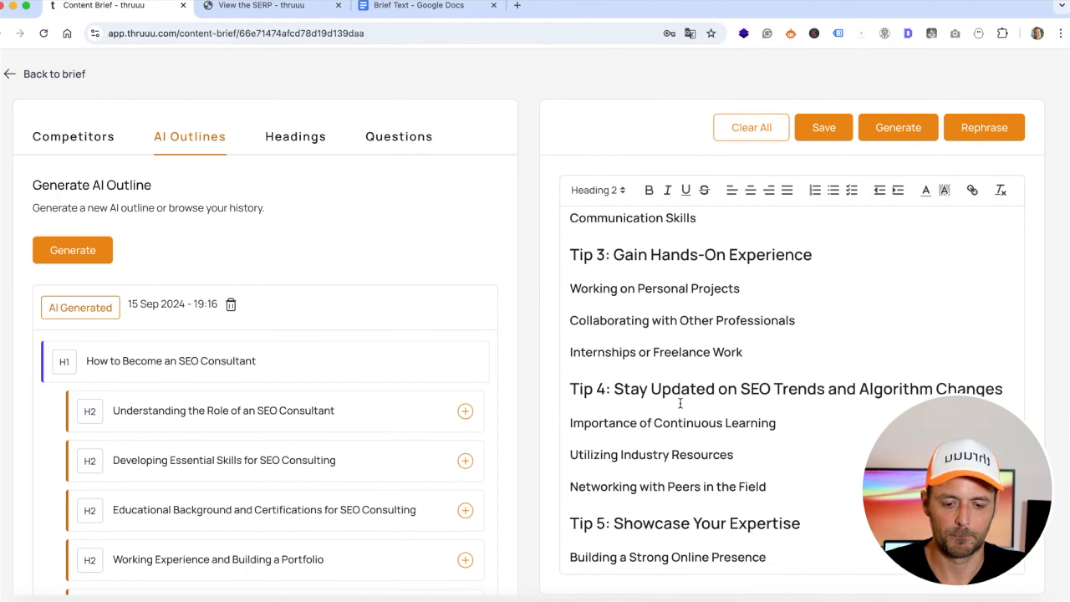
- Review the remaining Tips headings in the article outline and compare the outlines saved in the AI history
{"action": "scroll", "coordinate": [690, 406], "scroll_direction": "down", "scroll_amount": 10}
{"action": "scroll", "coordinate": [693, 402], "scroll_direction": "down", "scroll_amount": 8}
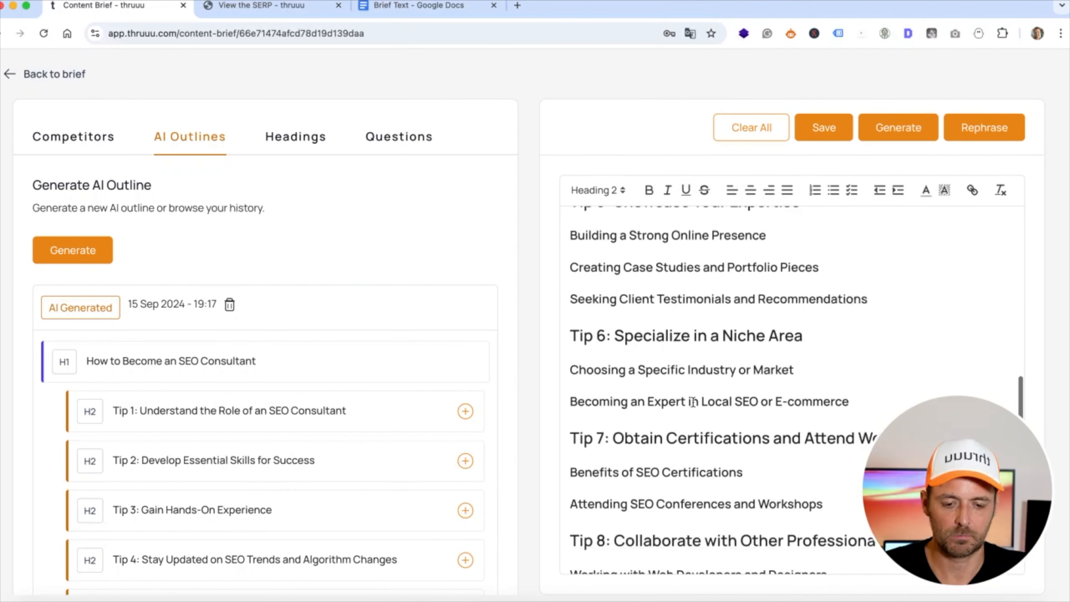
{"action": "scroll", "coordinate": [292, 350], "scroll_direction": "down", "scroll_amount": 12}
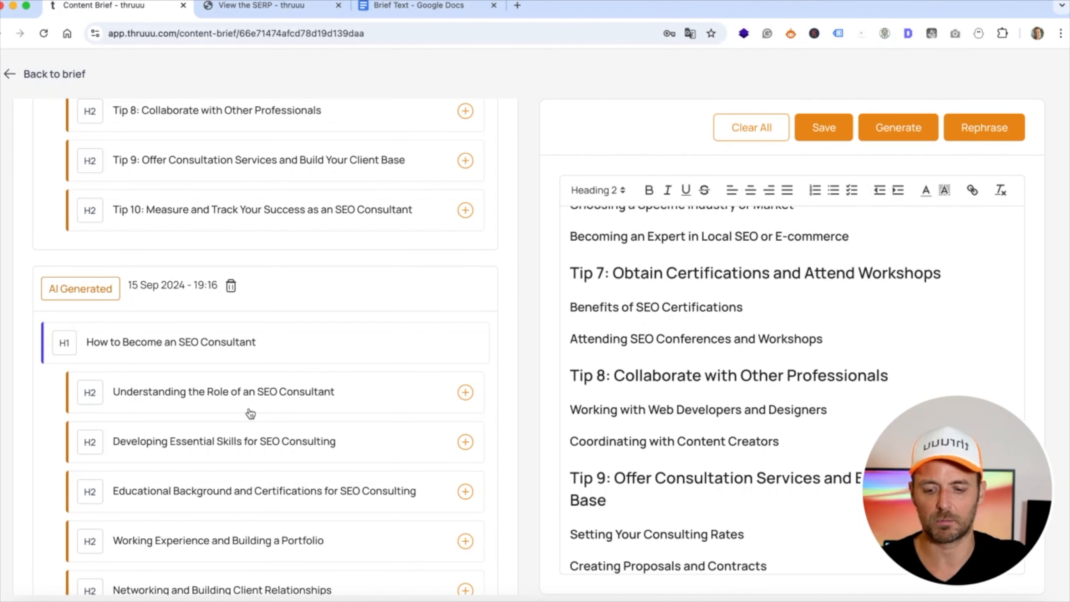
{"action": "scroll", "coordinate": [249, 412], "scroll_direction": "up", "scroll_amount": 12}
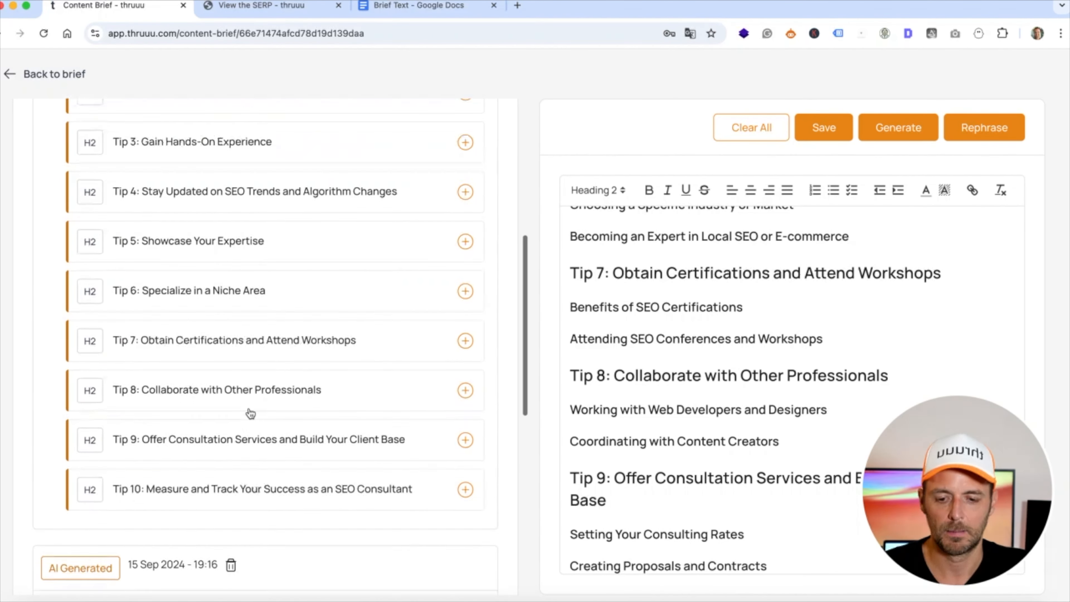
- Generate an AI outline from competitors with the article type Note for Writers and replace the current article outline with it
{"action": "left_click", "coordinate": [85, 255]}
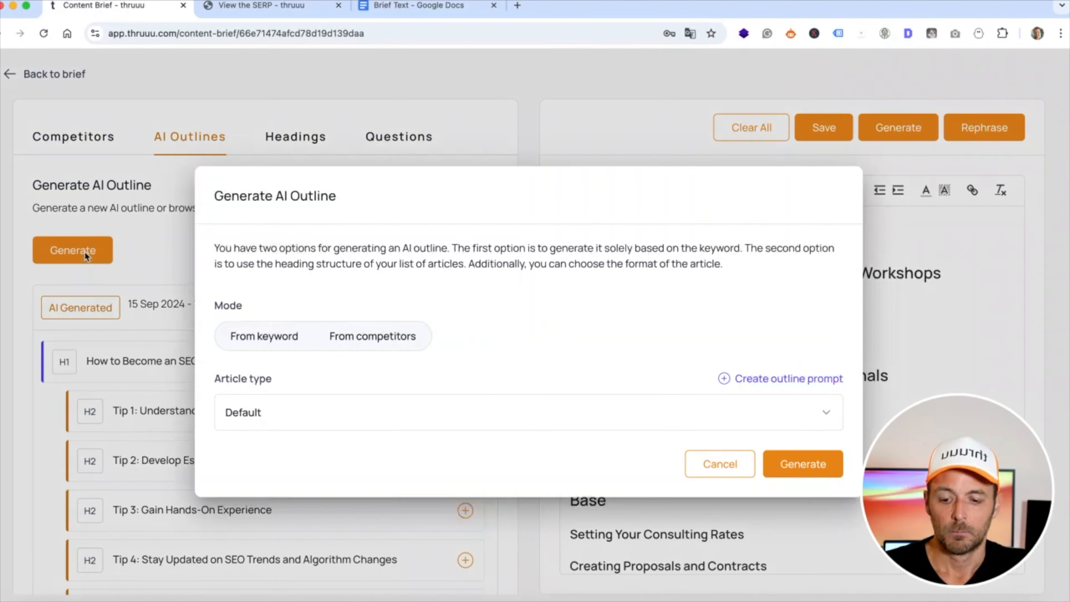
{"action": "left_click", "coordinate": [337, 417]}
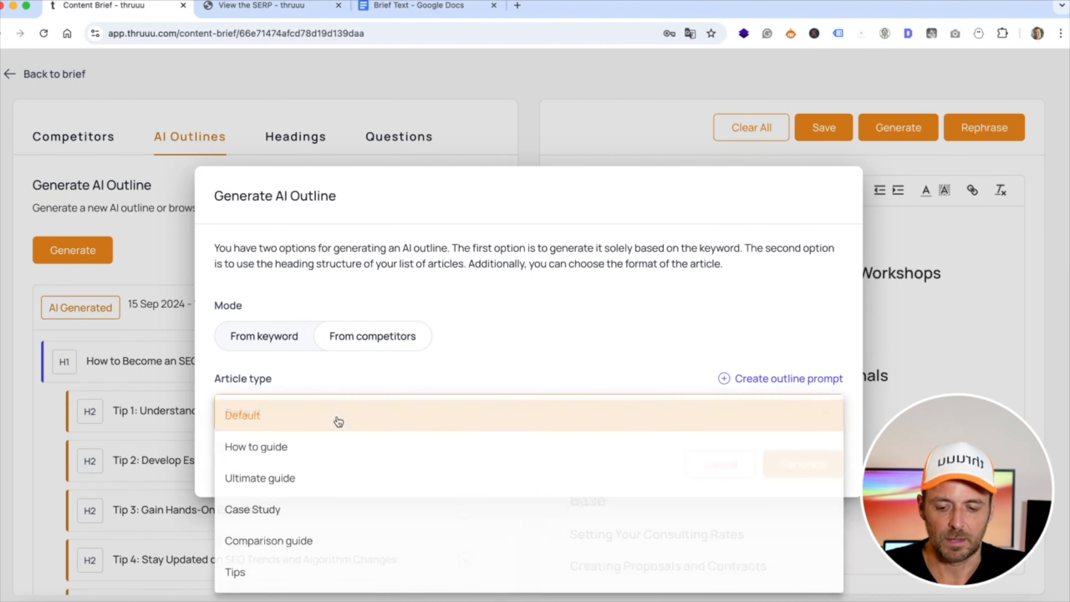
{"action": "scroll", "coordinate": [292, 481], "scroll_direction": "down", "scroll_amount": 8}
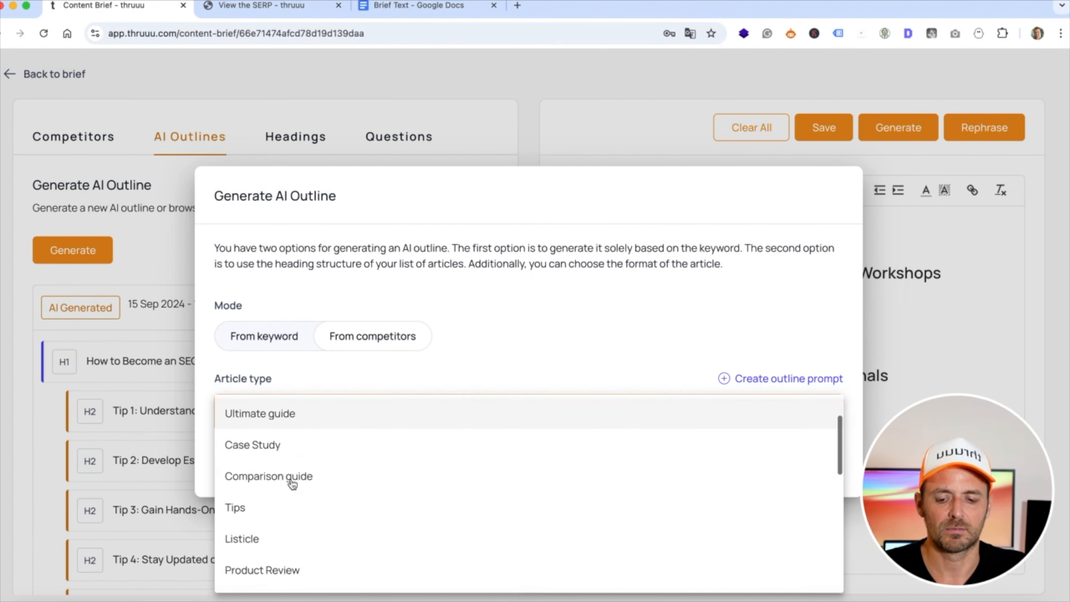
{"action": "scroll", "coordinate": [292, 483], "scroll_direction": "up", "scroll_amount": 6}
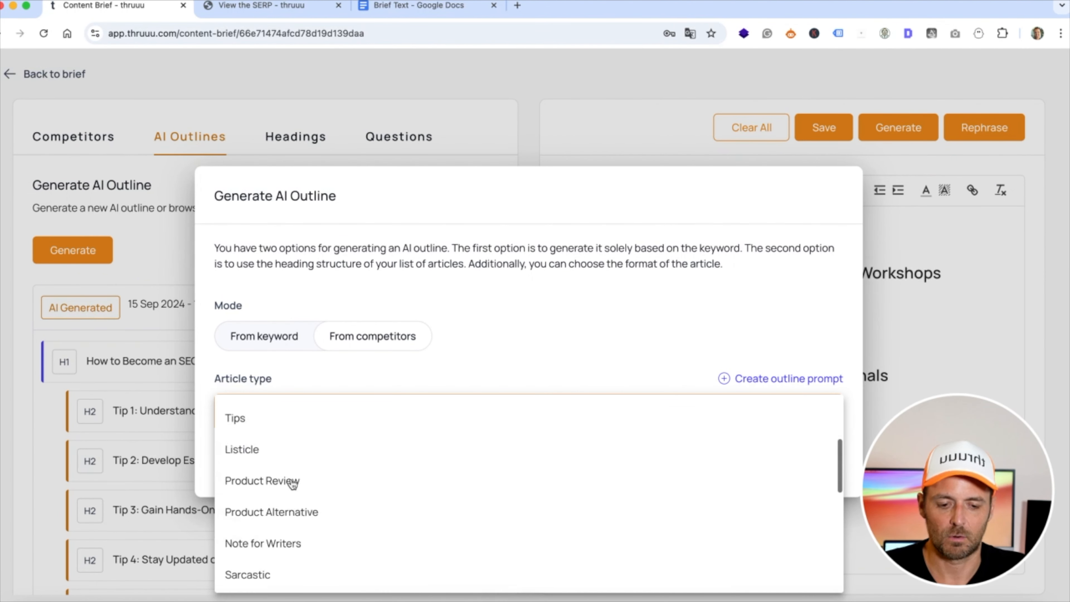
{"action": "scroll", "coordinate": [292, 483], "scroll_direction": "down", "scroll_amount": 10}
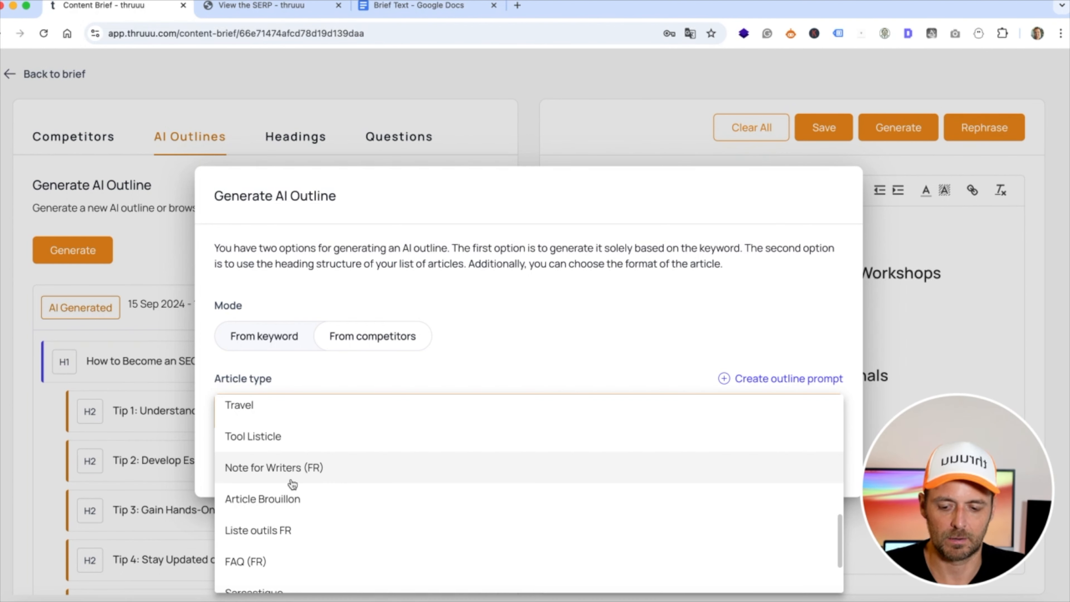
{"action": "scroll", "coordinate": [292, 484], "scroll_direction": "up", "scroll_amount": 3}
{"action": "scroll", "coordinate": [293, 485], "scroll_direction": "up", "scroll_amount": 3}
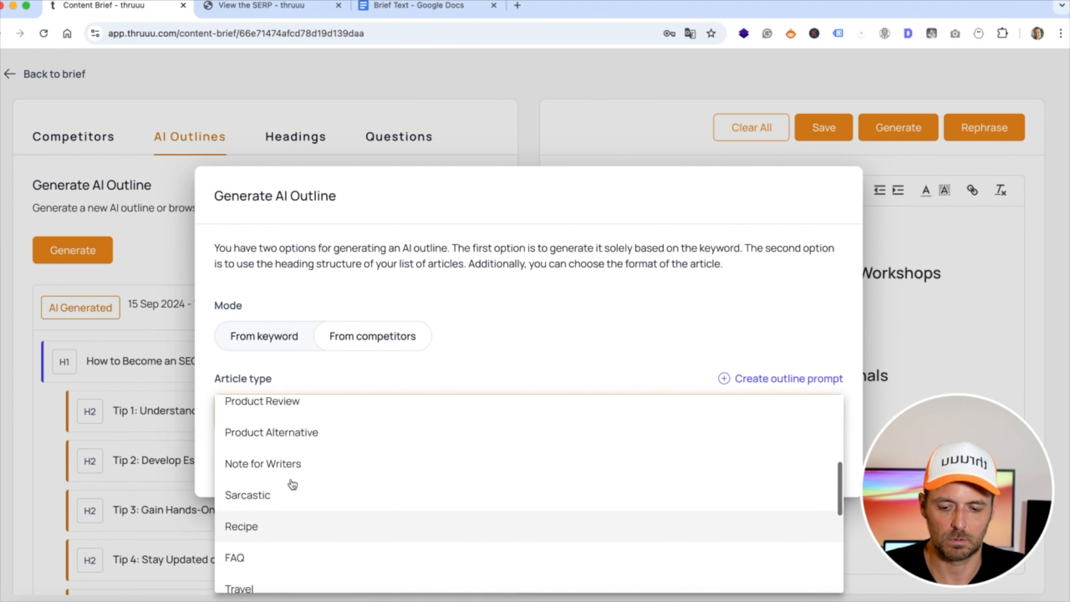
{"action": "left_click", "coordinate": [274, 471]}
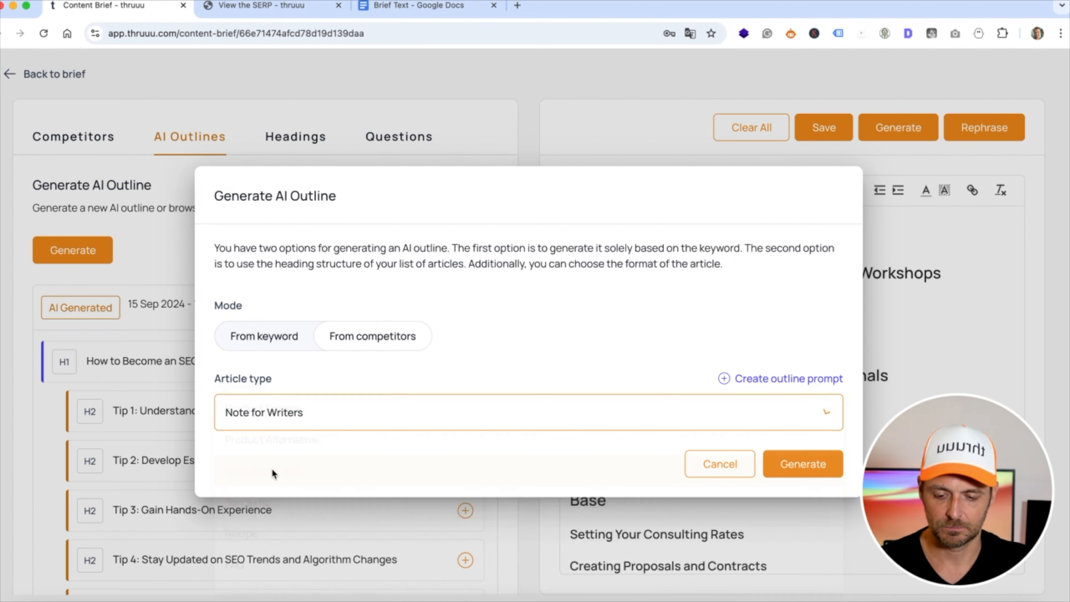
{"action": "left_click", "coordinate": [803, 467]}
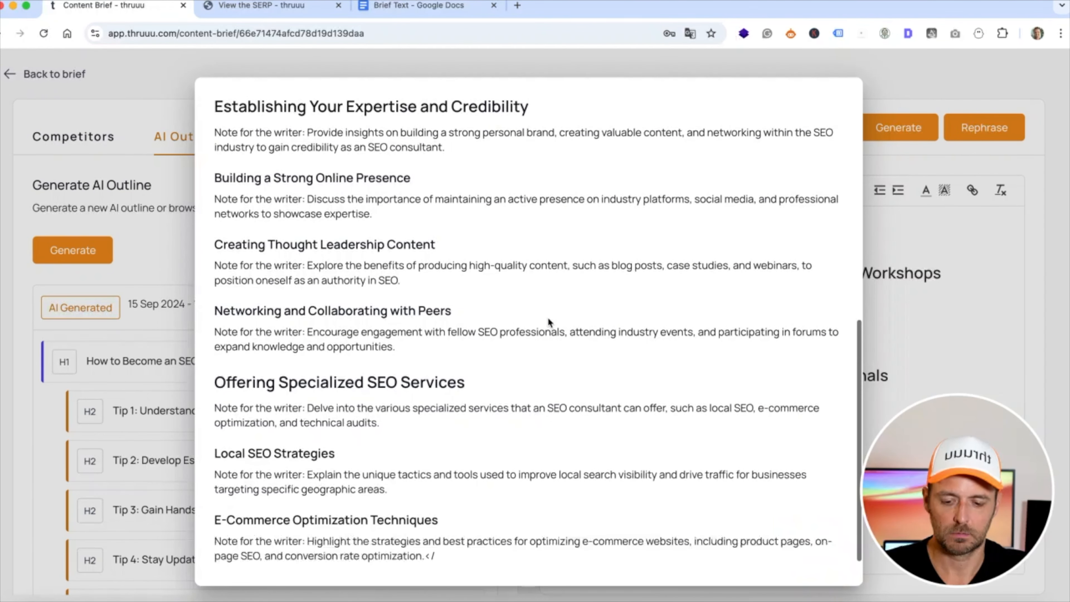
{"action": "left_click", "coordinate": [807, 553]}
- Examine the writer notes beneath the headings of the new article outline, up to "Understanding the Role of an SEO Consultant"
{"action": "scroll", "coordinate": [766, 345], "scroll_direction": "up", "scroll_amount": 7}
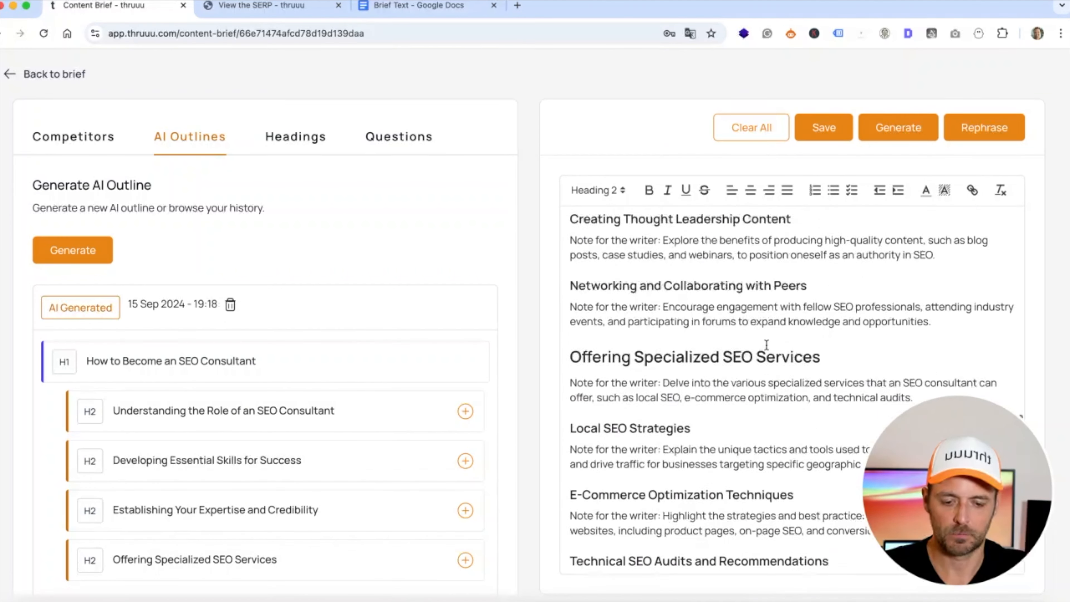
{"action": "scroll", "coordinate": [640, 293], "scroll_direction": "up", "scroll_amount": 7}
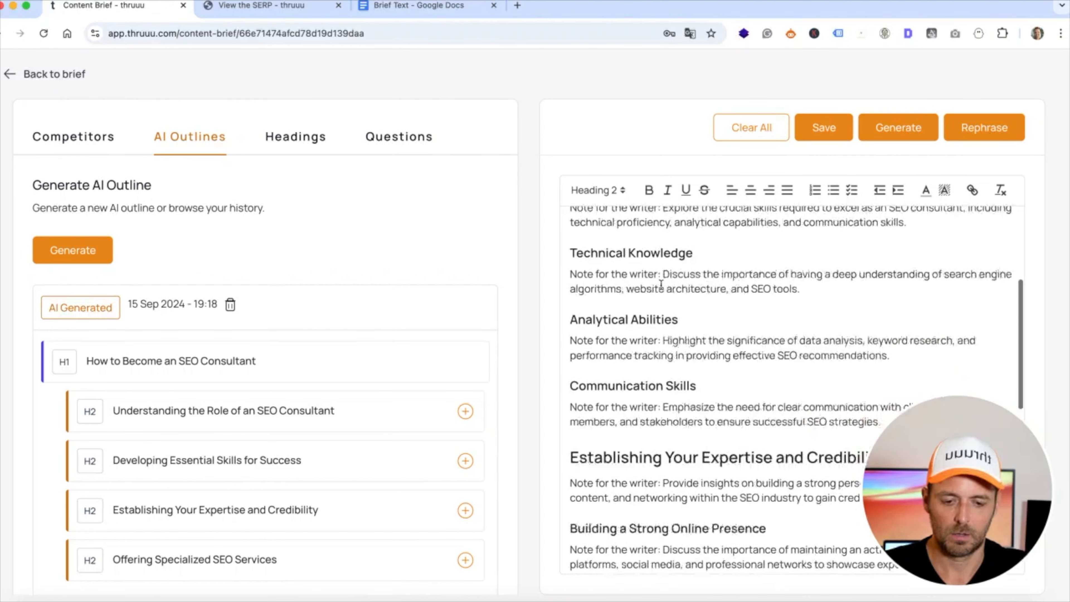
{"action": "triple_click", "coordinate": [614, 325]}
{"action": "left_click", "coordinate": [650, 323]}
{"action": "left_click_drag", "start_coordinate": [661, 324], "coordinate": [929, 339]}
{"action": "left_click", "coordinate": [931, 339]}
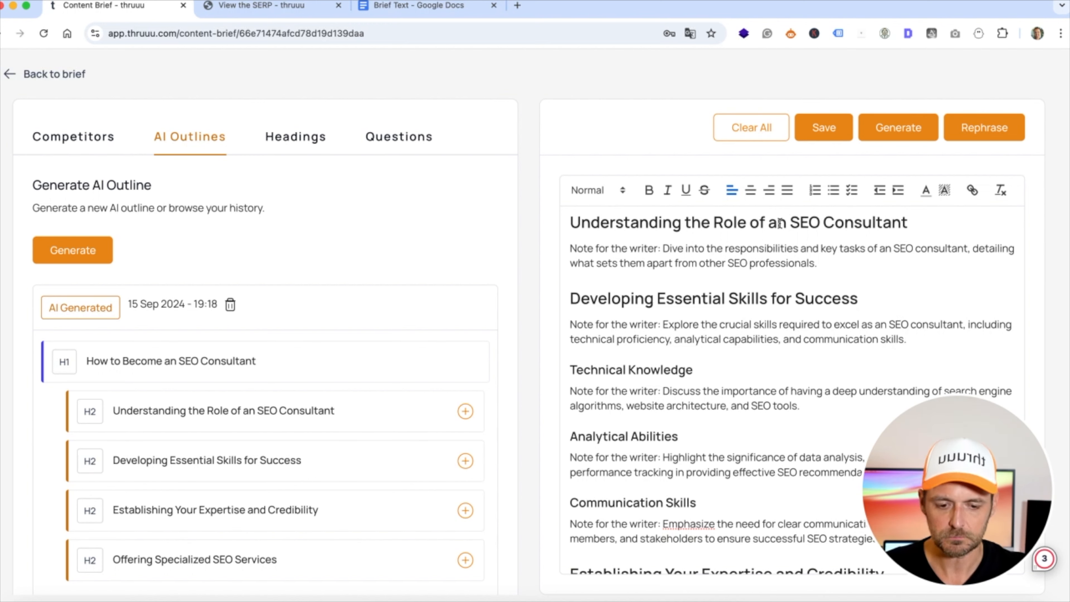
- Go from the AI outline generator to the custom outline prompts and check where they are listed under Content Brief
{"action": "left_click", "coordinate": [81, 249]}
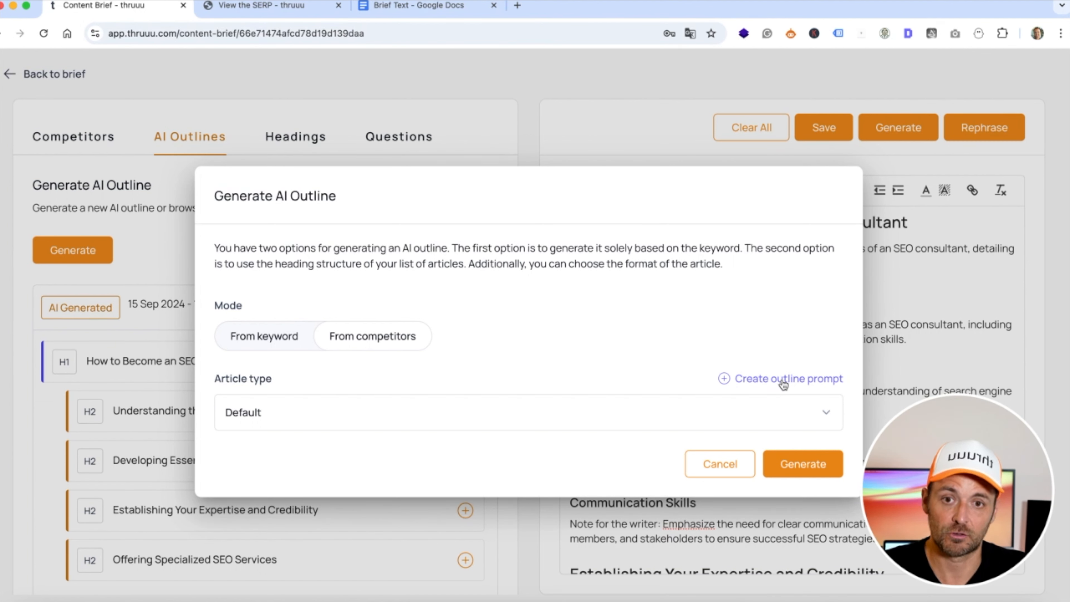
{"action": "left_click", "coordinate": [781, 379]}
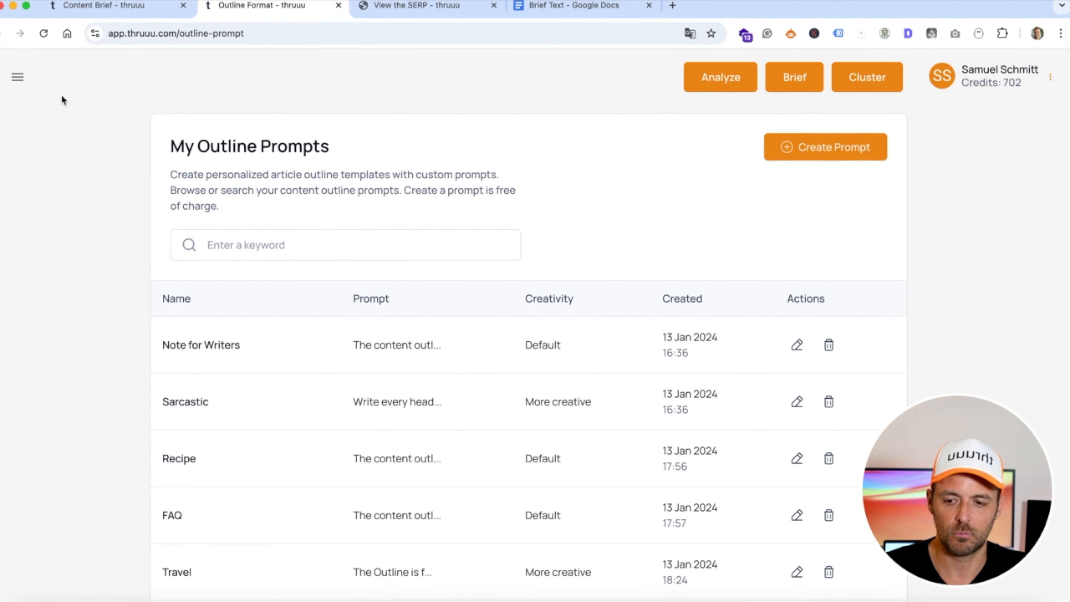
{"action": "left_click", "coordinate": [18, 77]}
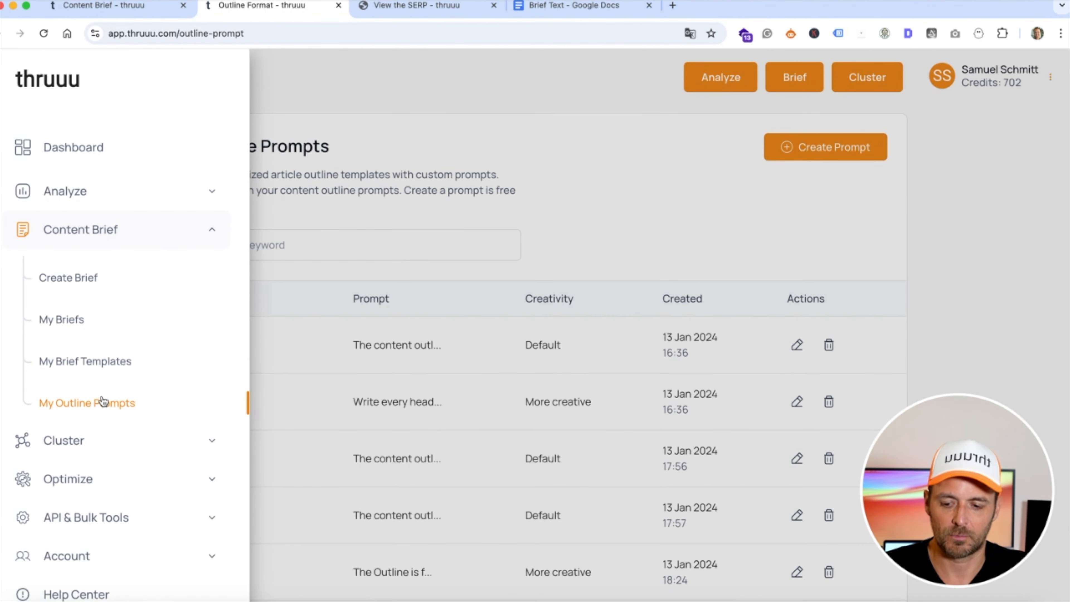
{"action": "left_click", "coordinate": [629, 219]}
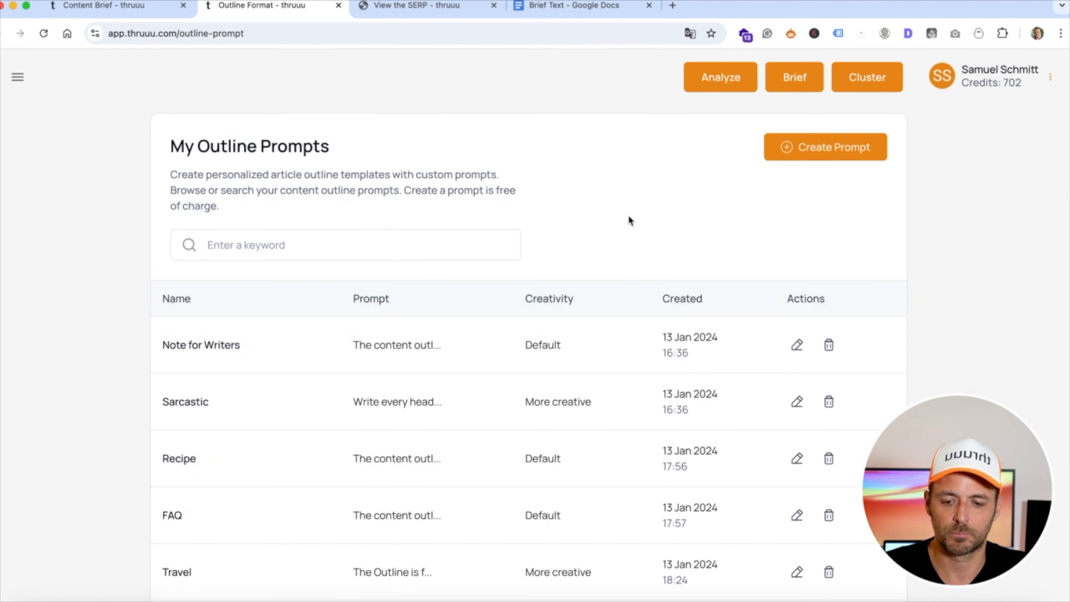
- Open a blank outline prompt form, inspect its name, prompt and creativity fields, and dismiss it without saving
{"action": "left_click", "coordinate": [827, 145]}
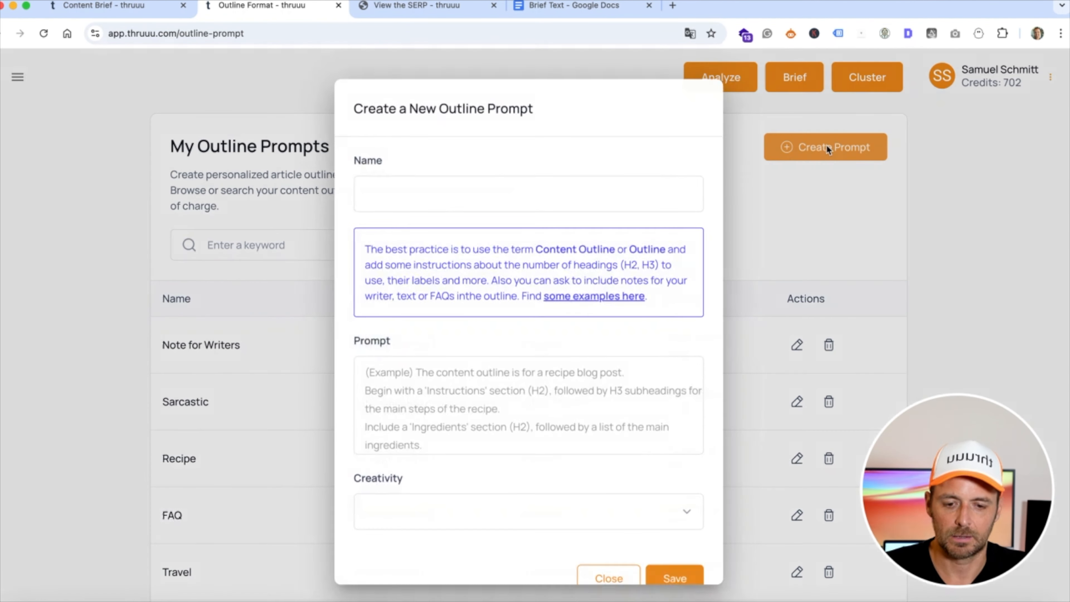
{"action": "left_click", "coordinate": [417, 188]}
{"action": "left_click", "coordinate": [387, 385]}
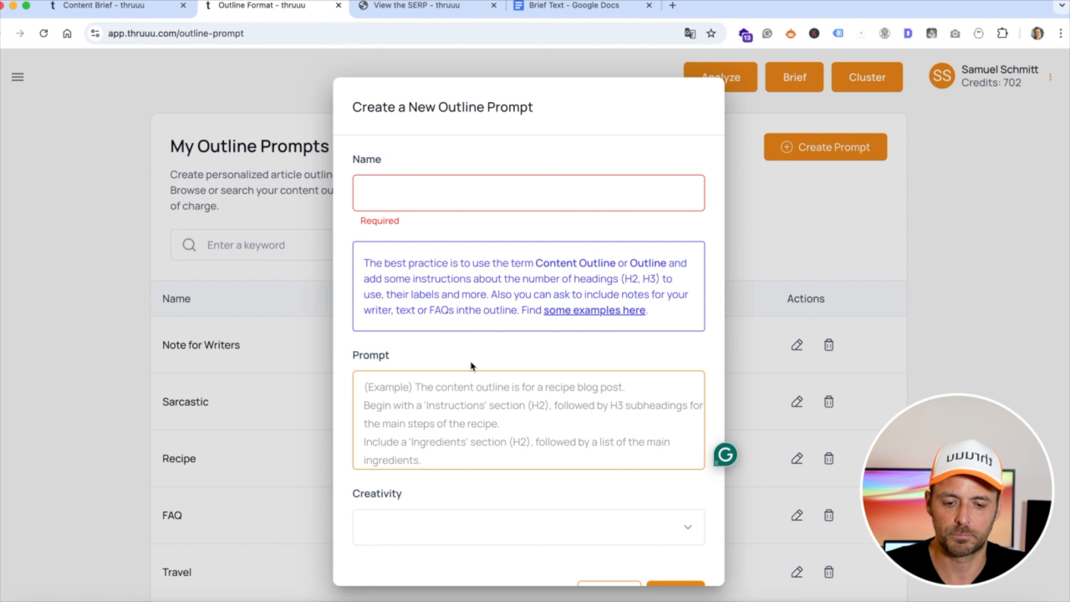
{"action": "scroll", "coordinate": [510, 364], "scroll_direction": "down", "scroll_amount": 2}
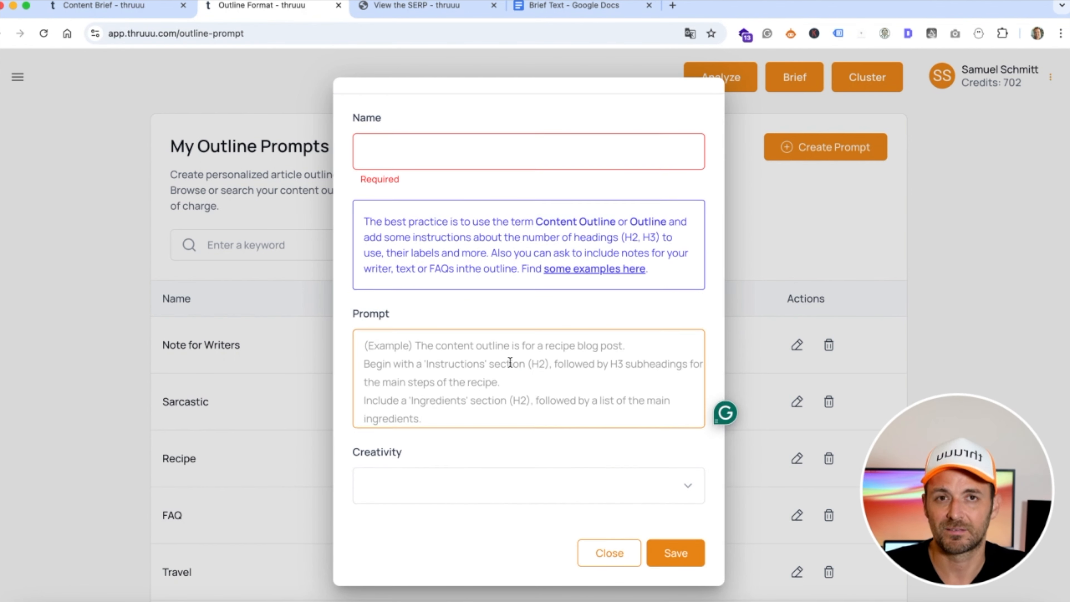
{"action": "scroll", "coordinate": [509, 360], "scroll_direction": "up", "scroll_amount": 2}
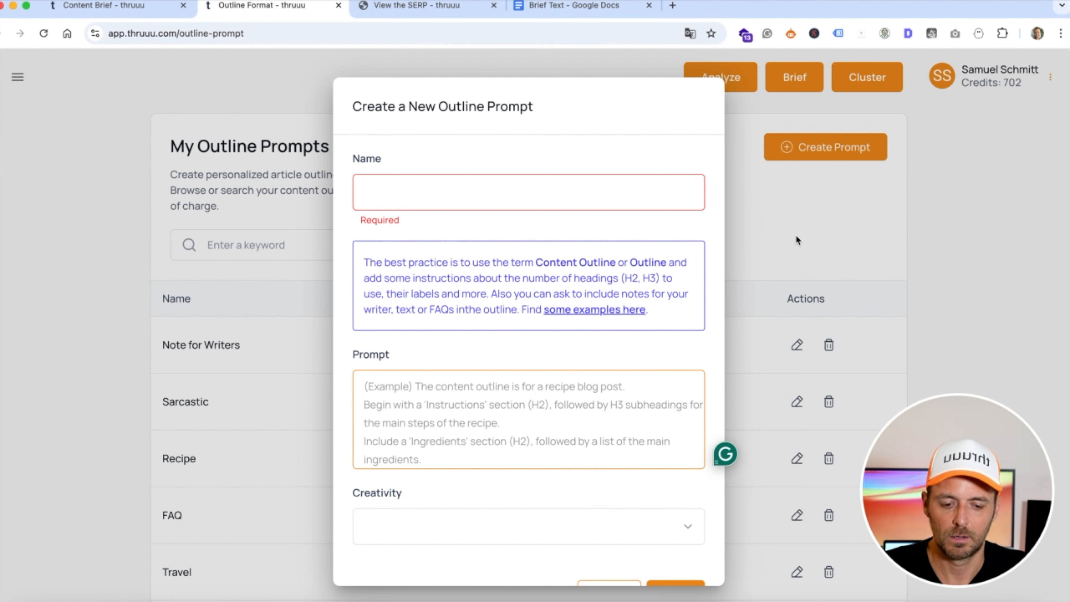
{"action": "left_click", "coordinate": [763, 238]}
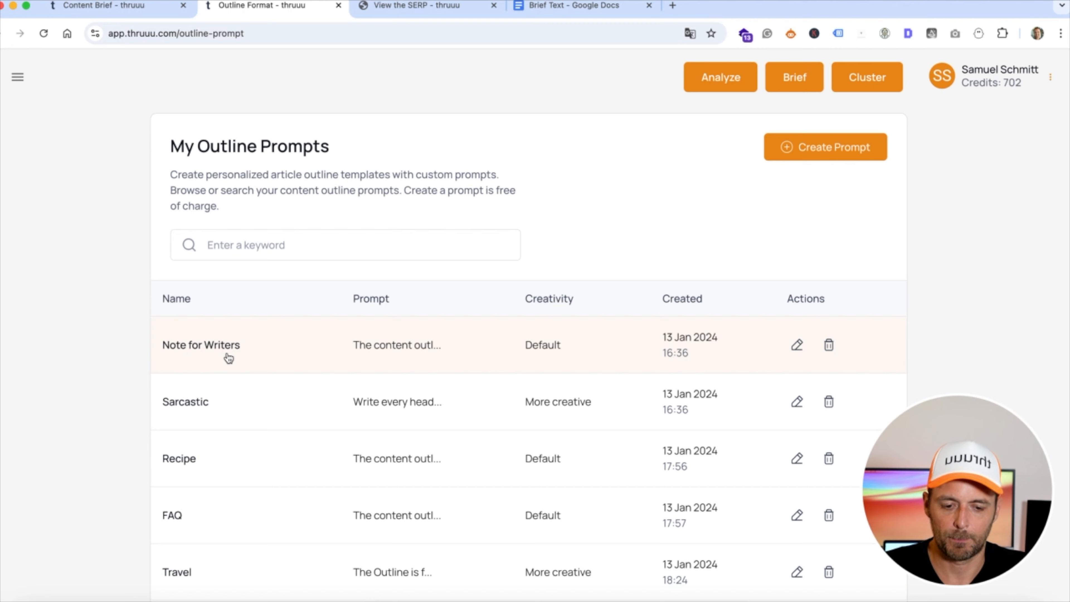
- Open the Note for Writers outline prompt, read through its instructions, and close it without changes
{"action": "left_click", "coordinate": [210, 348]}
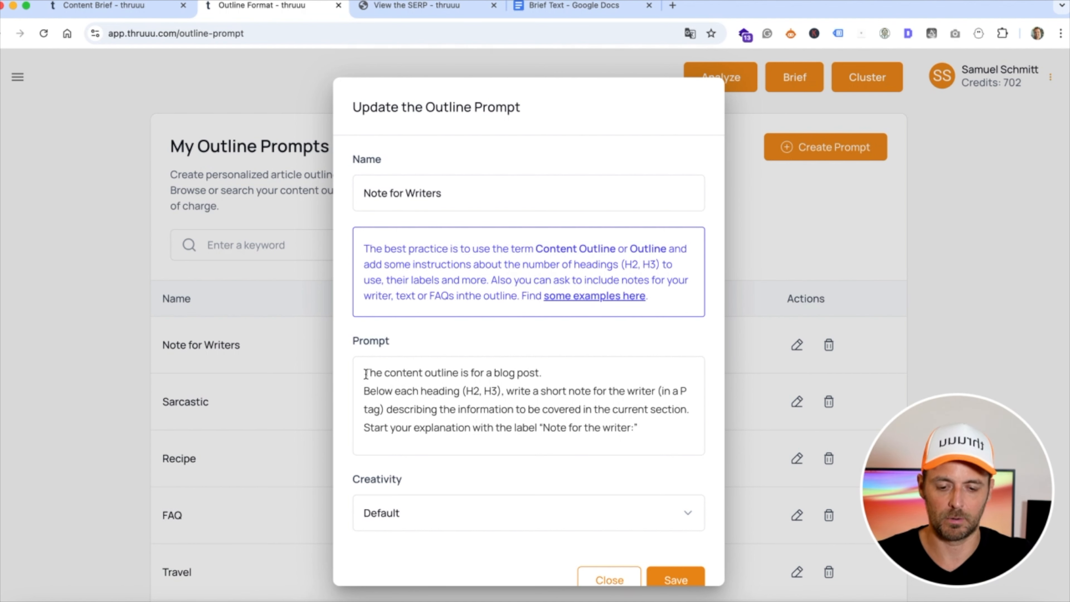
{"action": "triple_click", "coordinate": [486, 371]}
{"action": "left_click", "coordinate": [528, 371]}
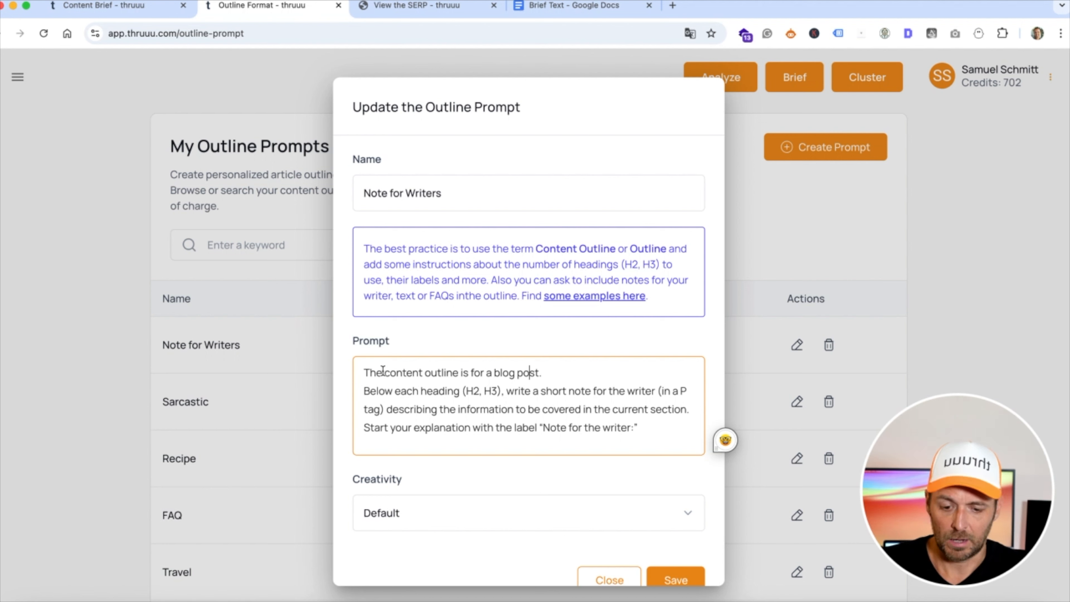
{"action": "scroll", "coordinate": [505, 373], "scroll_direction": "down", "scroll_amount": 1}
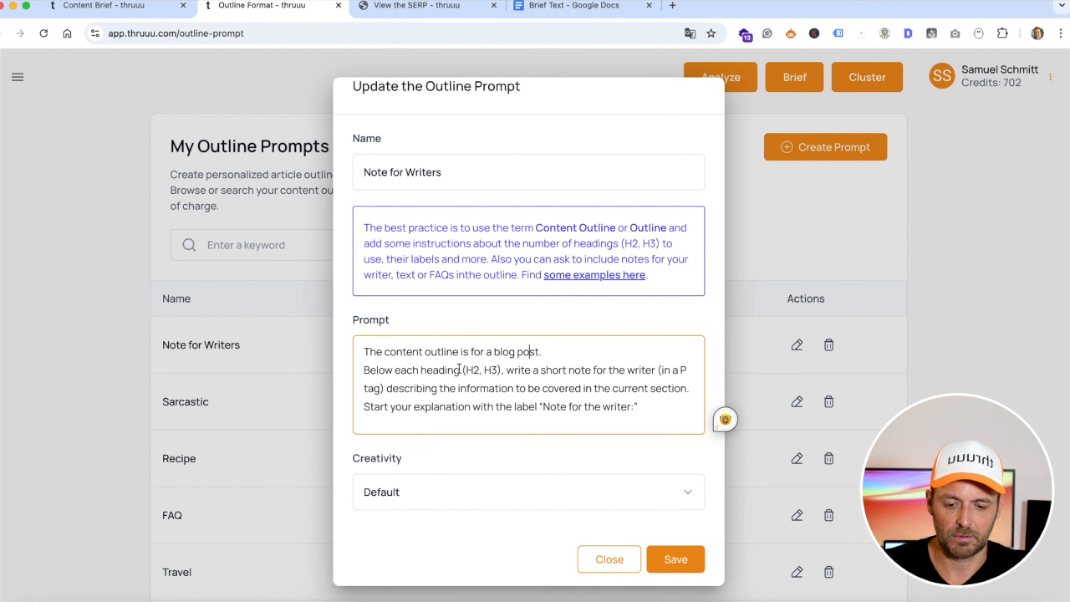
{"action": "left_click", "coordinate": [596, 370]}
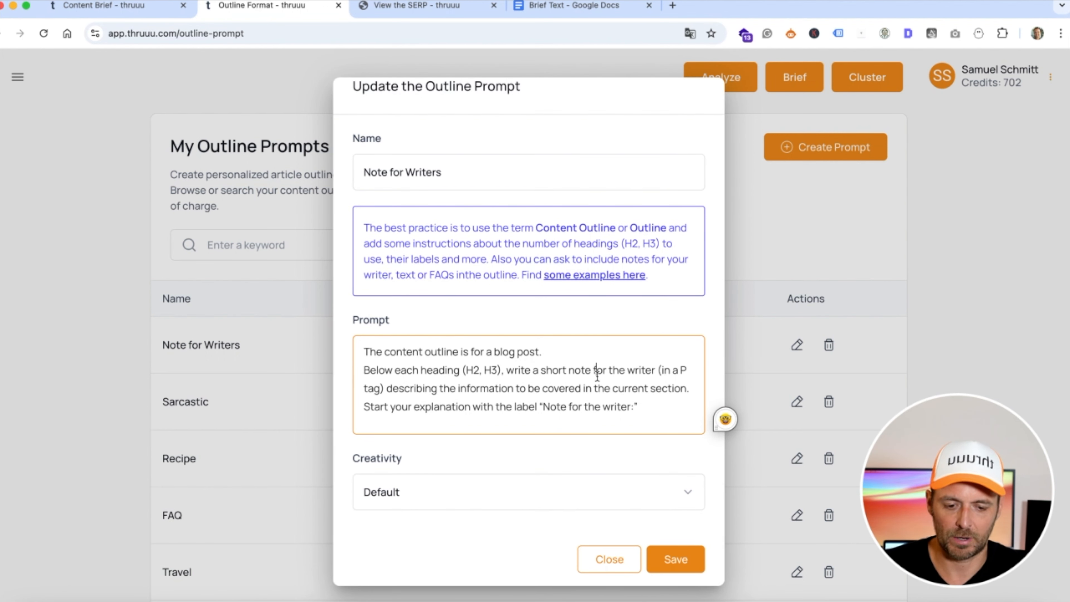
{"action": "scroll", "coordinate": [488, 388], "scroll_direction": "down", "scroll_amount": 1}
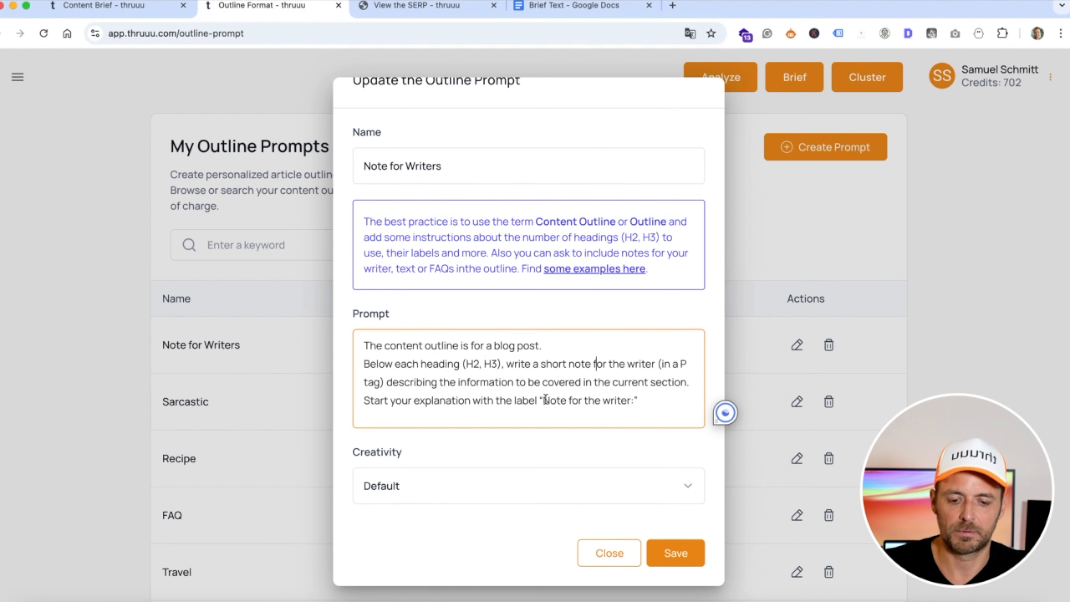
{"action": "triple_click", "coordinate": [646, 399]}
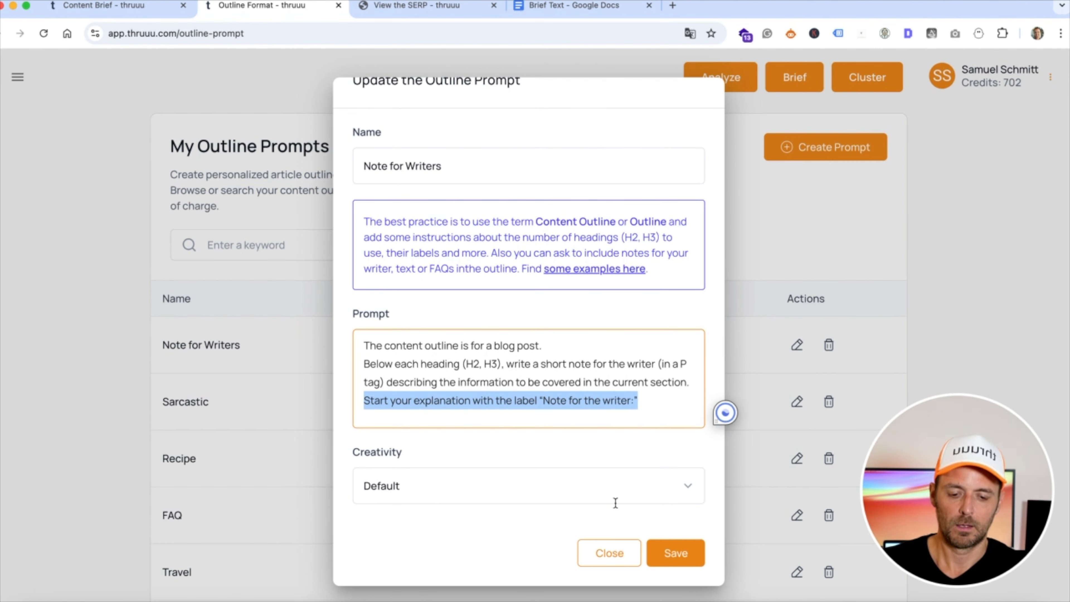
{"action": "left_click", "coordinate": [606, 553]}
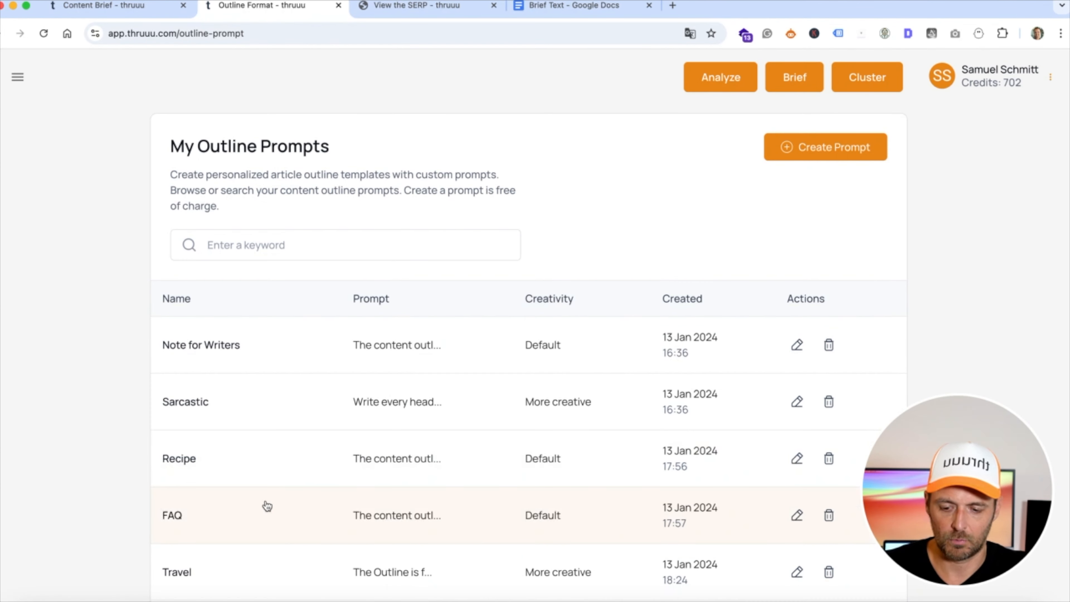
- Open the FAQ outline prompt, read its instructions on question headings and short answers, and close it without changes
{"action": "left_click", "coordinate": [267, 501]}
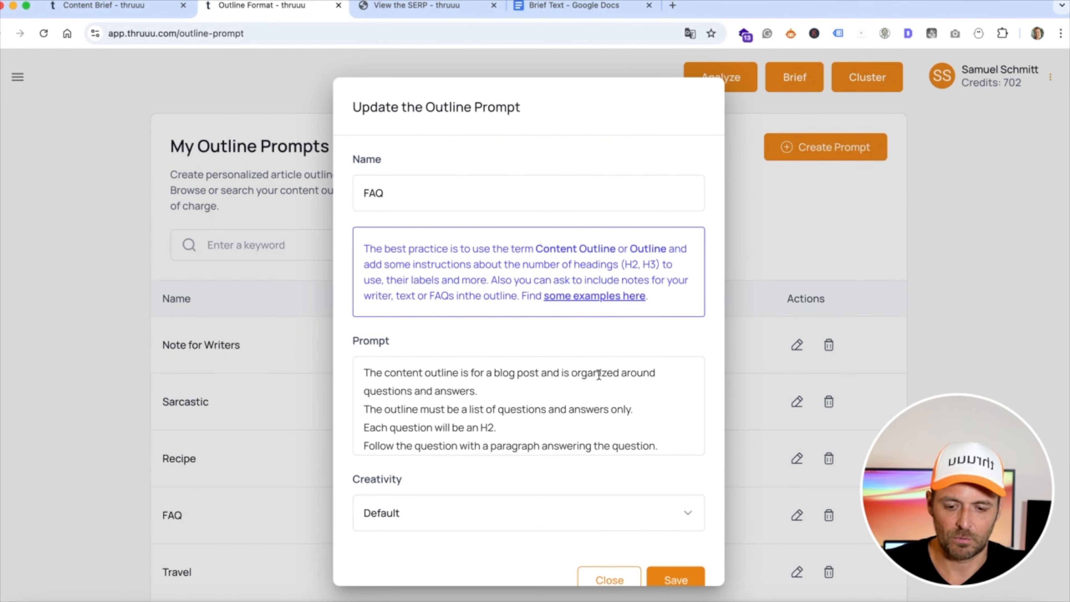
{"action": "triple_click", "coordinate": [398, 410]}
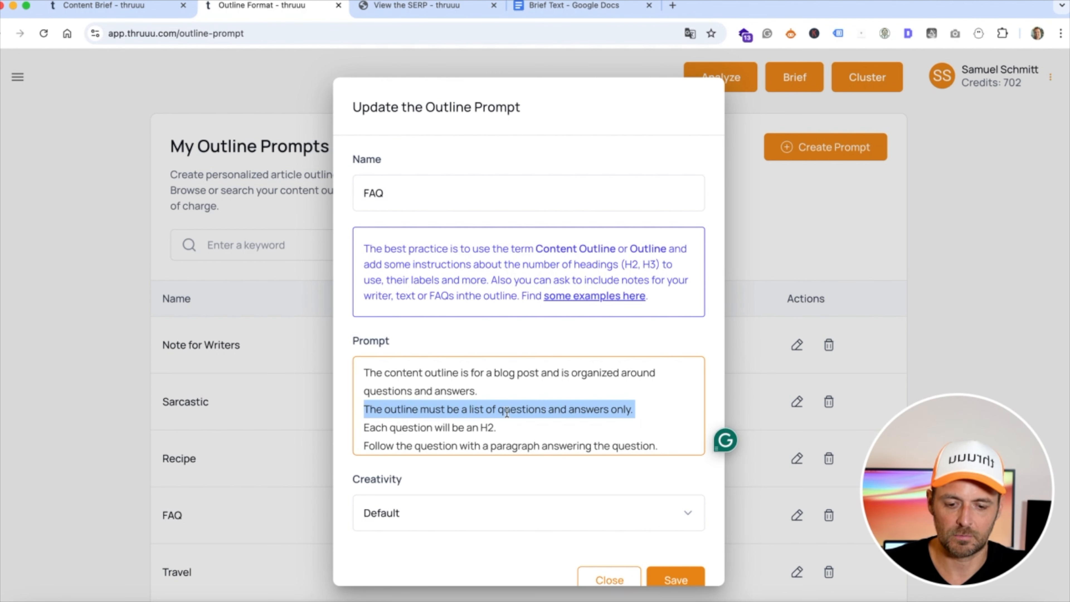
{"action": "scroll", "coordinate": [549, 405], "scroll_direction": "down", "scroll_amount": 1}
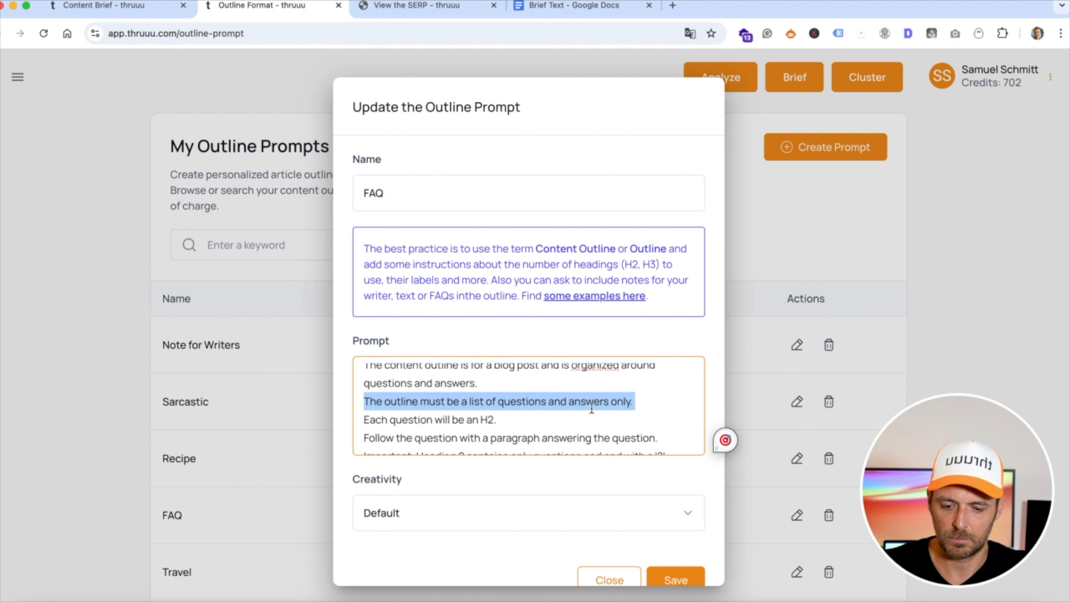
{"action": "scroll", "coordinate": [487, 403], "scroll_direction": "down", "scroll_amount": 1}
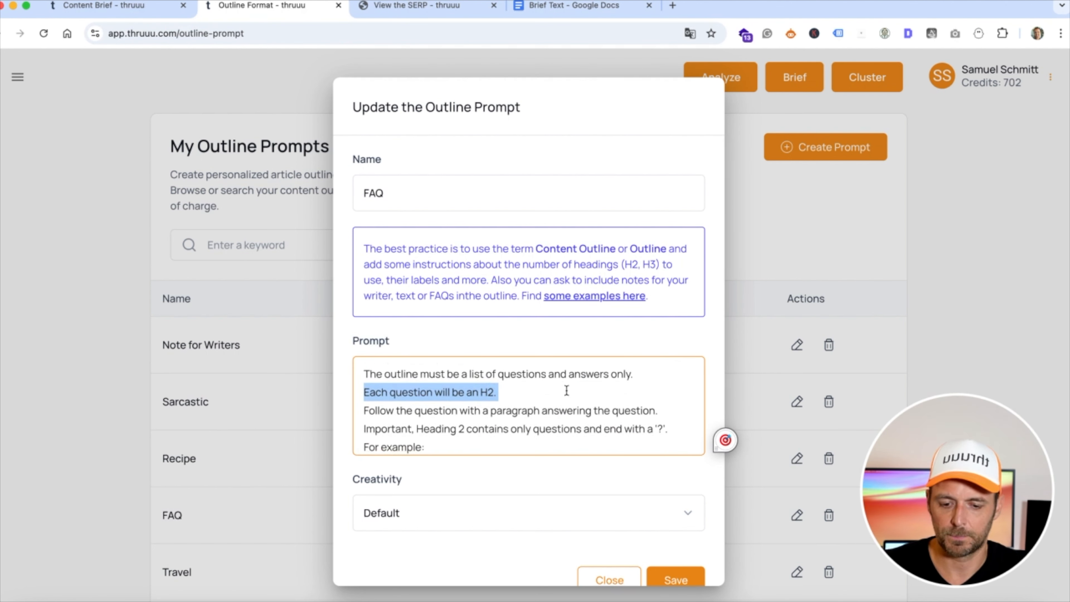
{"action": "scroll", "coordinate": [566, 390], "scroll_direction": "down", "scroll_amount": 2}
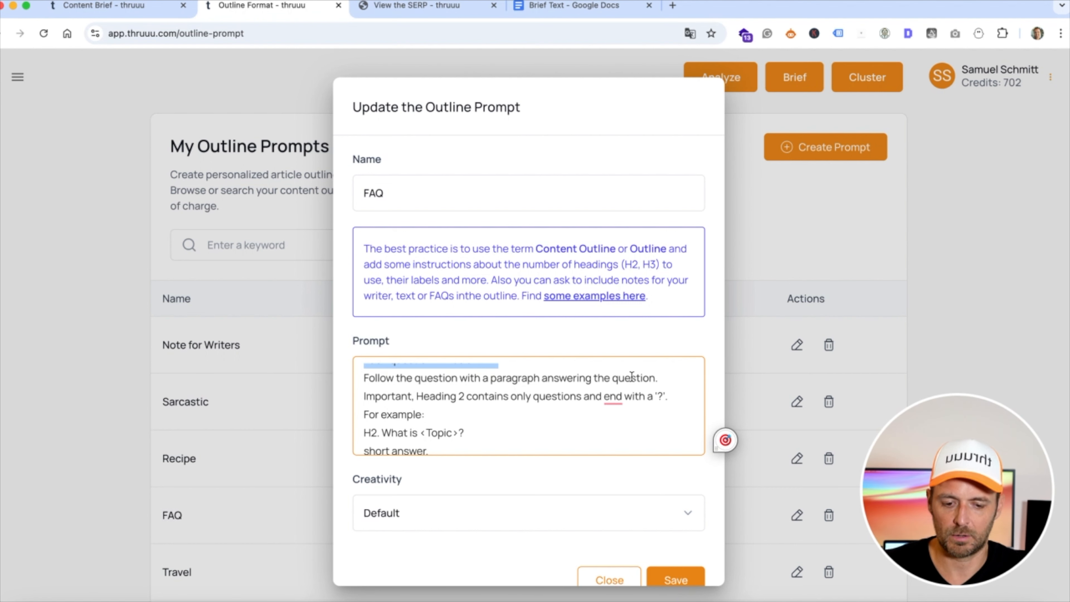
{"action": "left_click", "coordinate": [415, 396]}
{"action": "left_click_drag", "start_coordinate": [414, 396], "coordinate": [485, 410]}
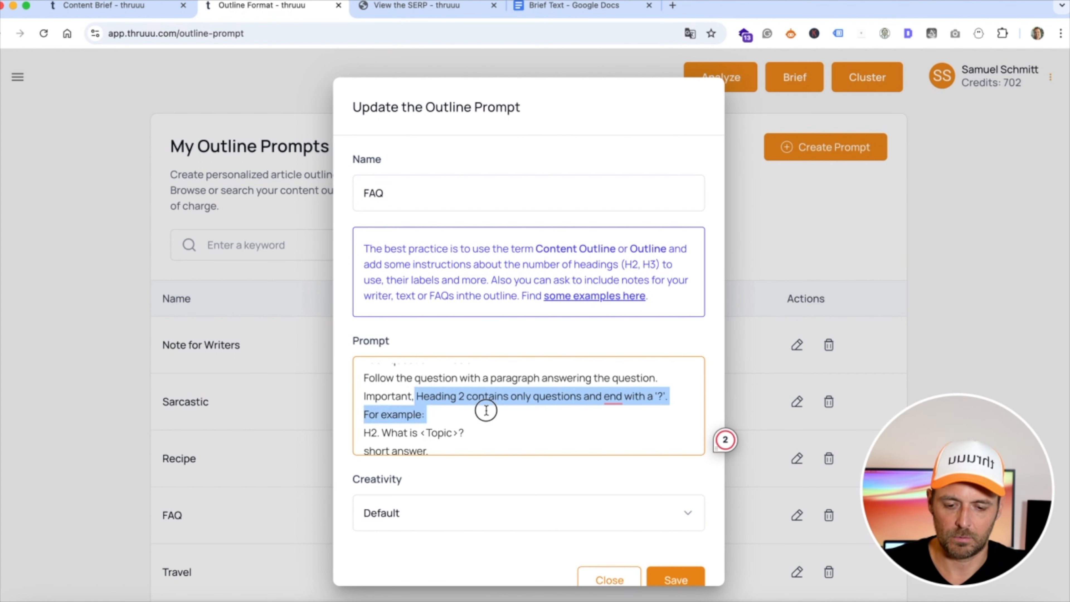
{"action": "left_click", "coordinate": [486, 411]}
{"action": "scroll", "coordinate": [486, 411], "scroll_direction": "down", "scroll_amount": 1}
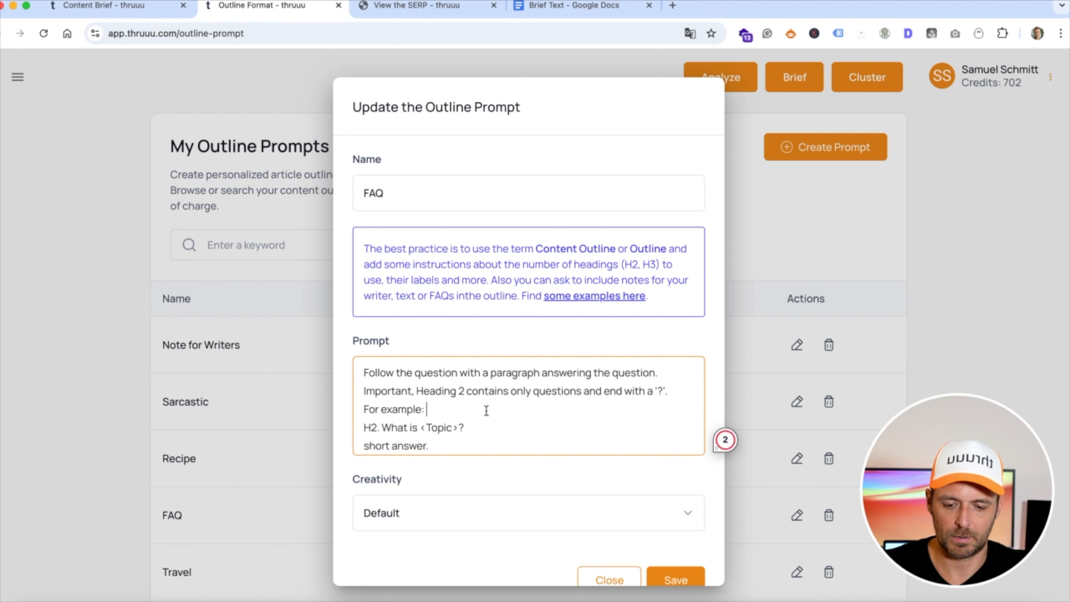
{"action": "left_click_drag", "start_coordinate": [363, 428], "coordinate": [453, 442]}
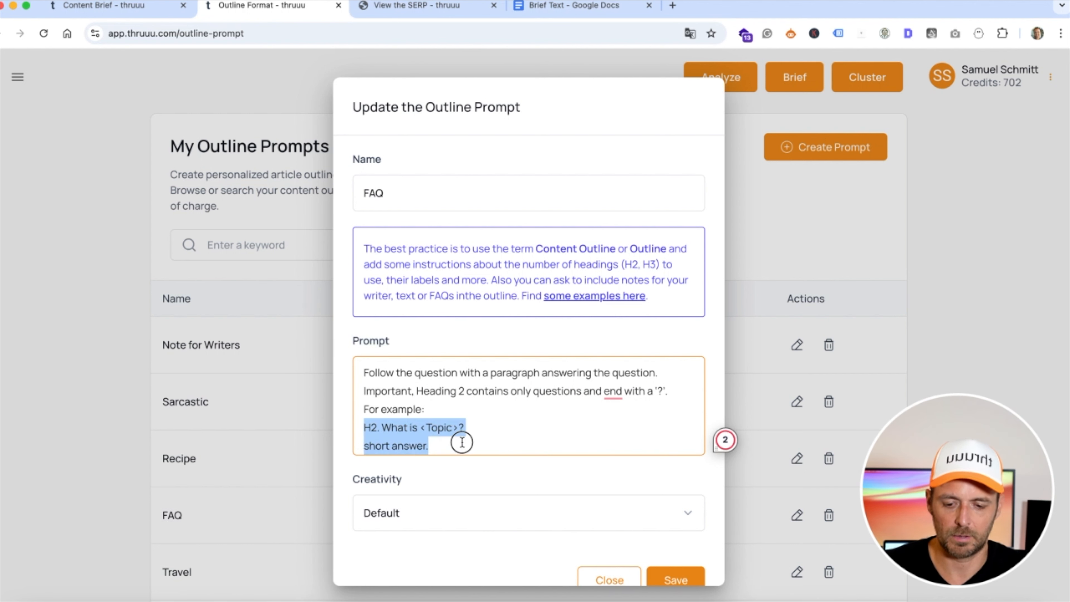
{"action": "left_click", "coordinate": [478, 433]}
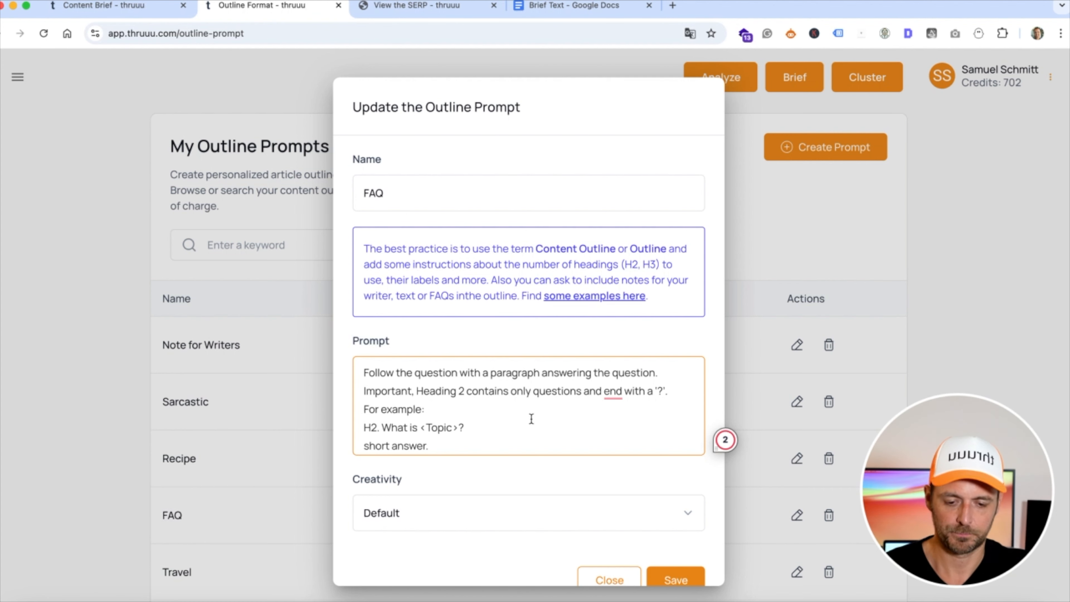
{"action": "scroll", "coordinate": [526, 421], "scroll_direction": "down", "scroll_amount": 1}
{"action": "left_click", "coordinate": [611, 552]}
- Look through the list of outline prompts, read the Sarcastic prompt's instructions, and close it without changes
{"action": "scroll", "coordinate": [406, 446], "scroll_direction": "down", "scroll_amount": 2}
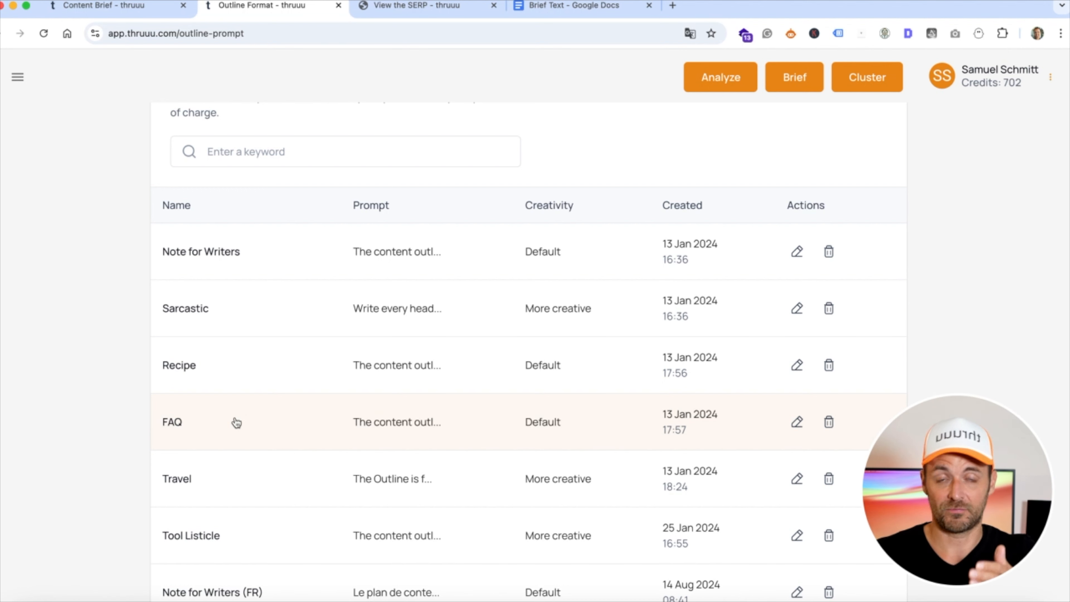
{"action": "scroll", "coordinate": [236, 422], "scroll_direction": "down", "scroll_amount": 3}
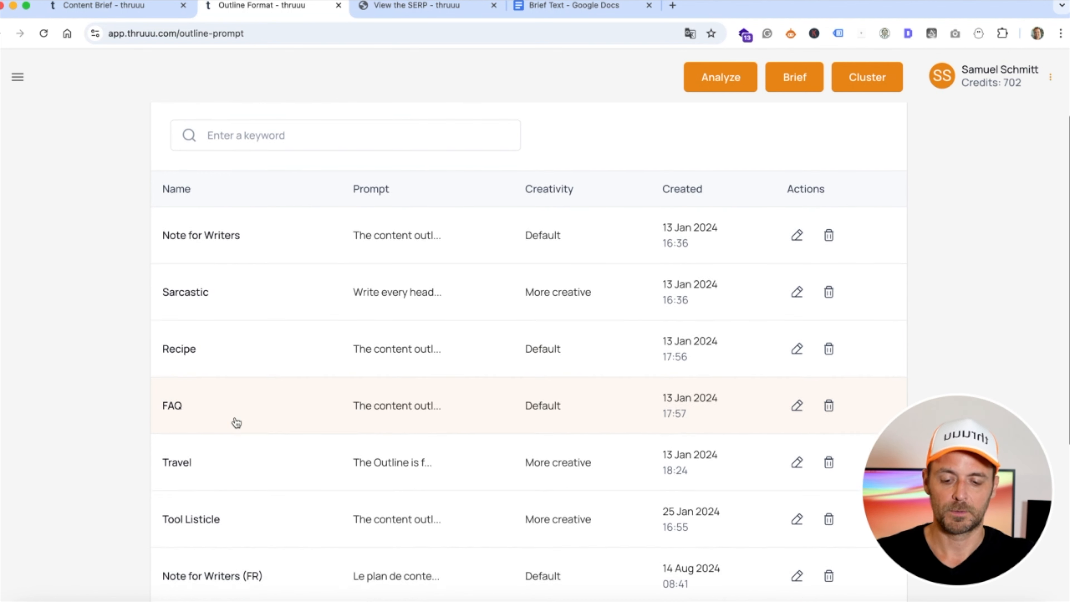
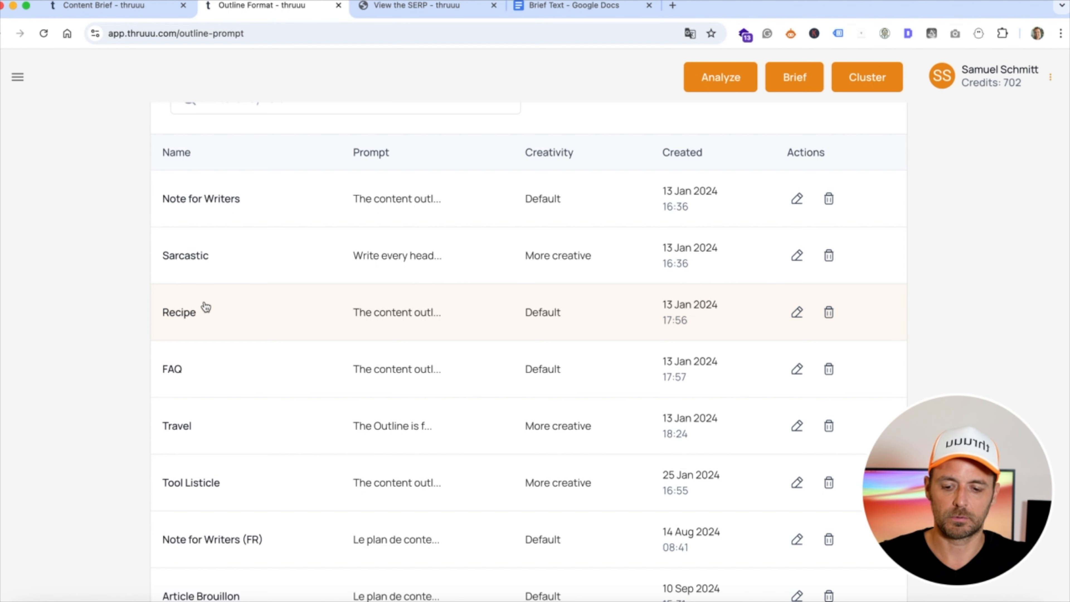
{"action": "left_click", "coordinate": [212, 254]}
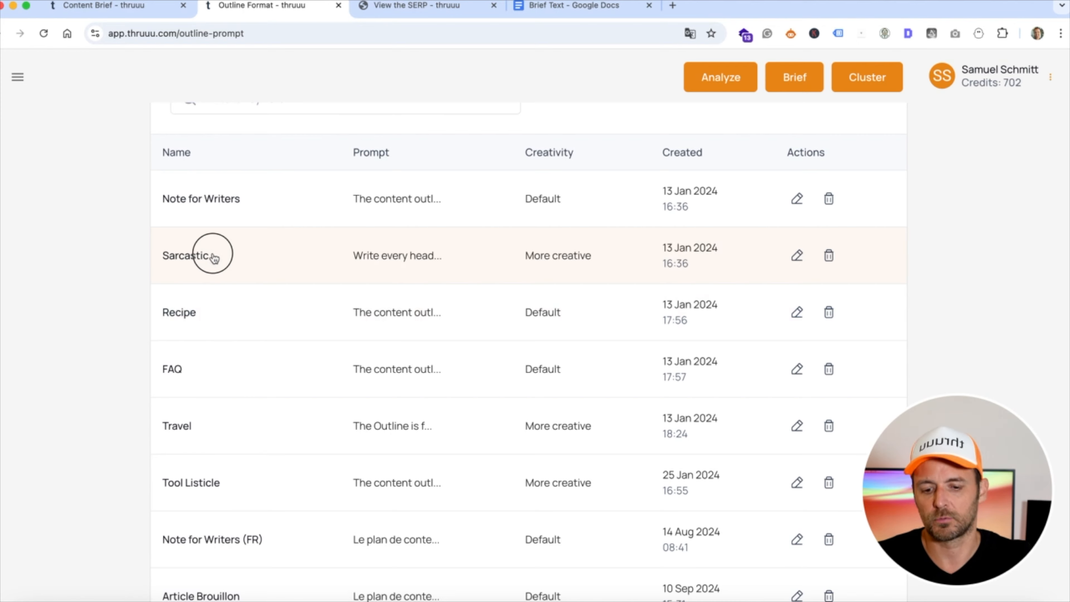
{"action": "triple_click", "coordinate": [529, 378]}
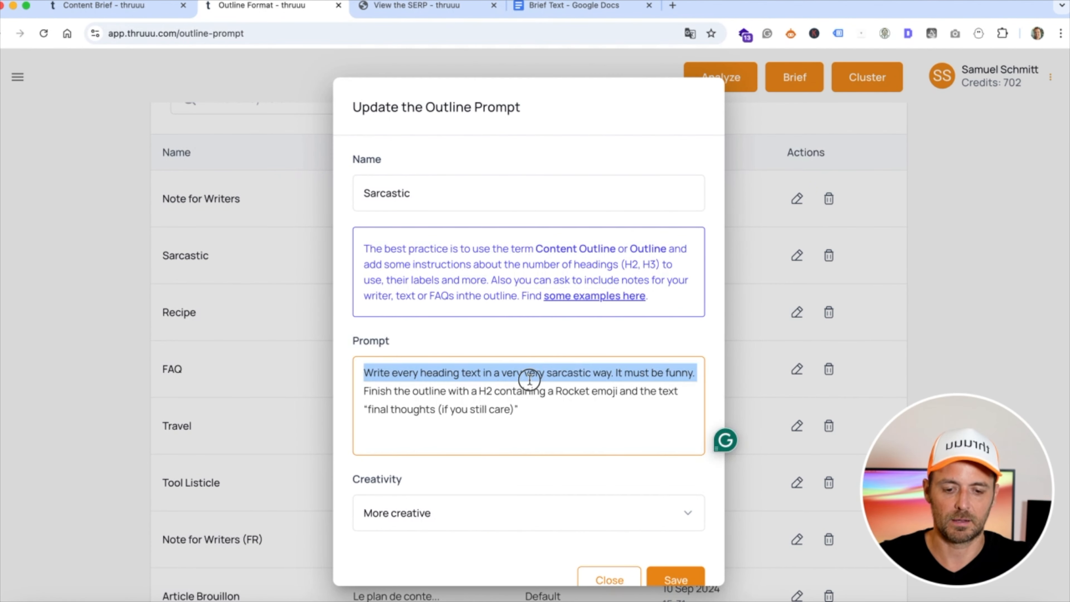
{"action": "left_click", "coordinate": [550, 379]}
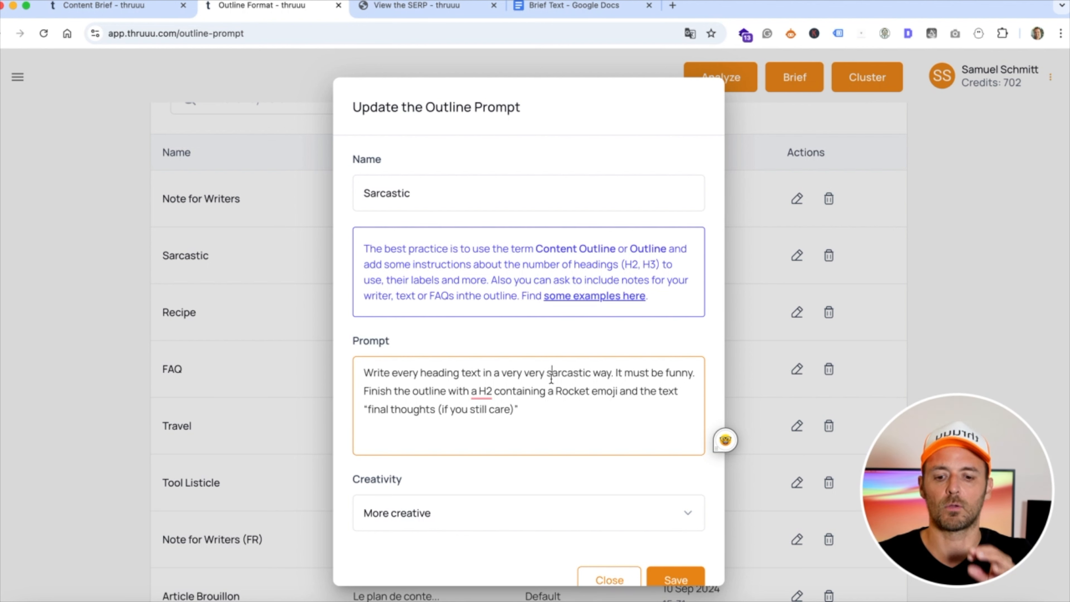
{"action": "scroll", "coordinate": [551, 377], "scroll_direction": "down", "scroll_amount": 1}
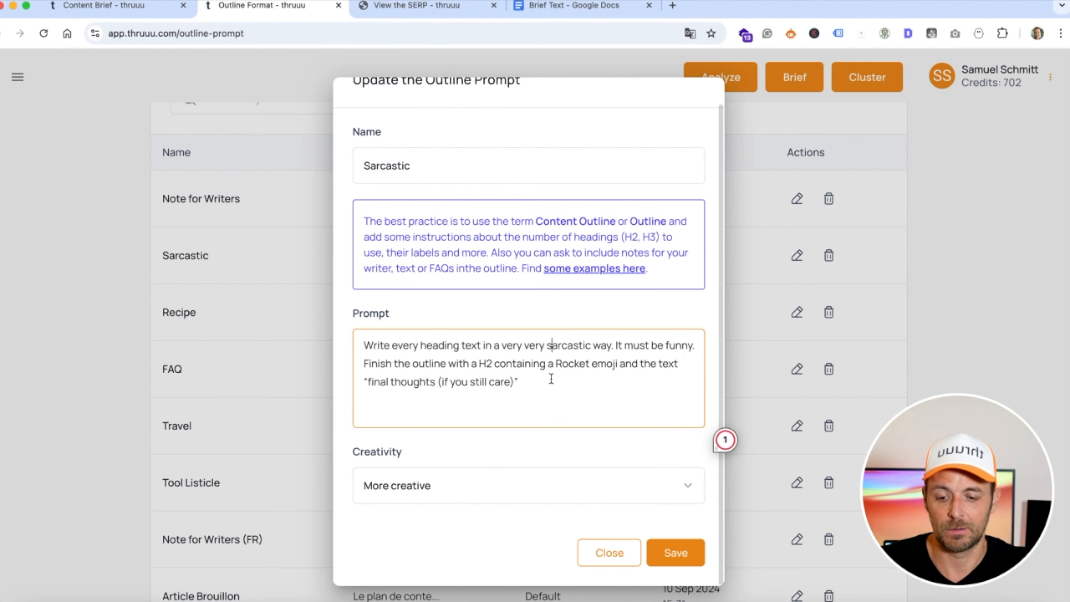
{"action": "left_click", "coordinate": [598, 557]}
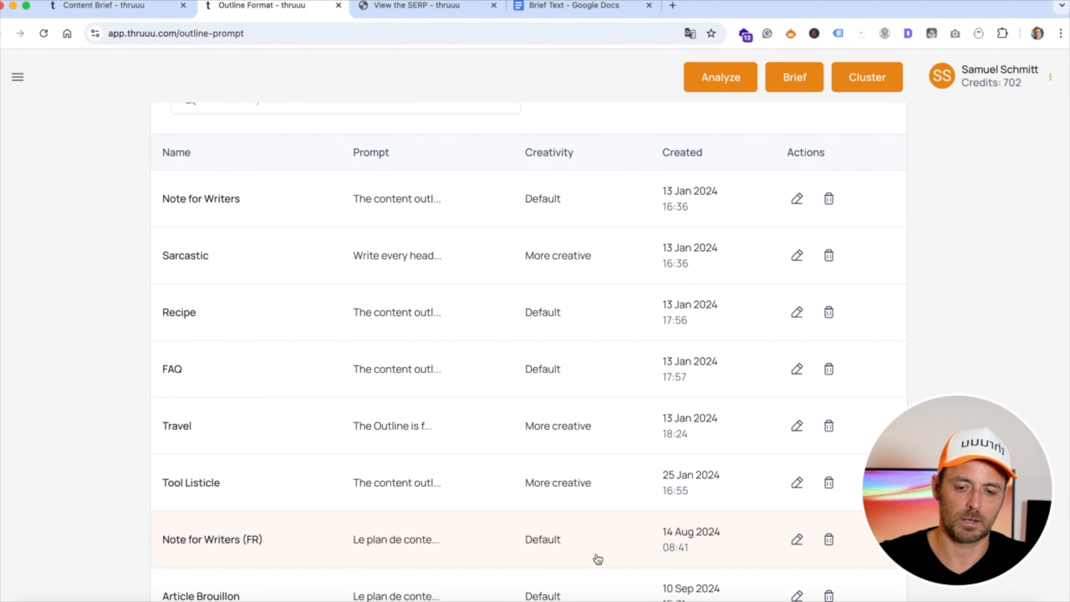
{"action": "scroll", "coordinate": [416, 299], "scroll_direction": "up", "scroll_amount": 4}
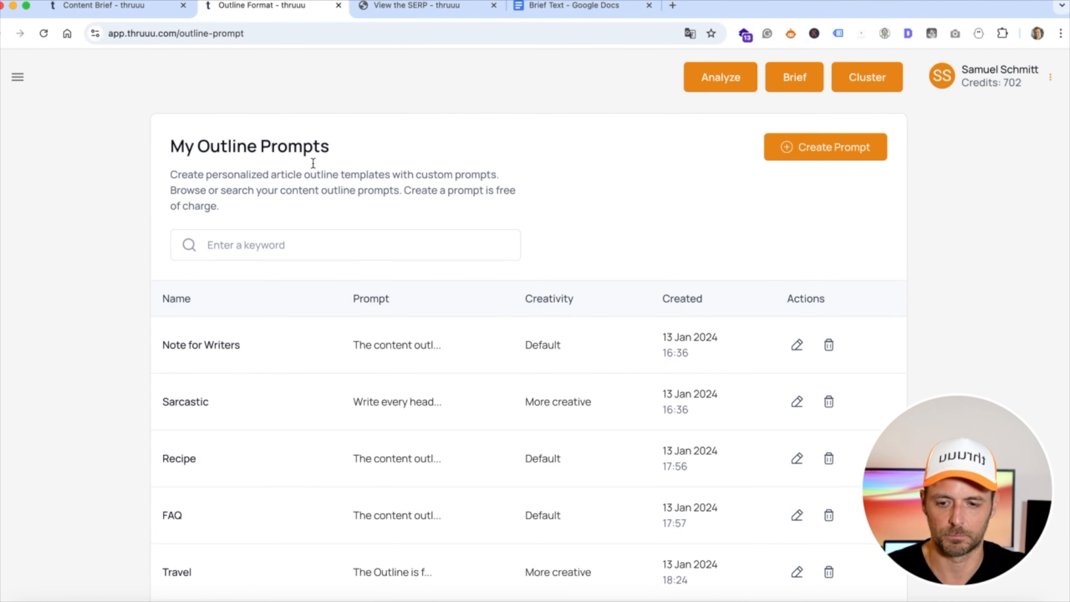
- Return to the content brief's outline editor, review the outline with writer notes, and save it to the brief
{"action": "left_click", "coordinate": [124, 8]}
{"action": "key", "text": "Escape"}
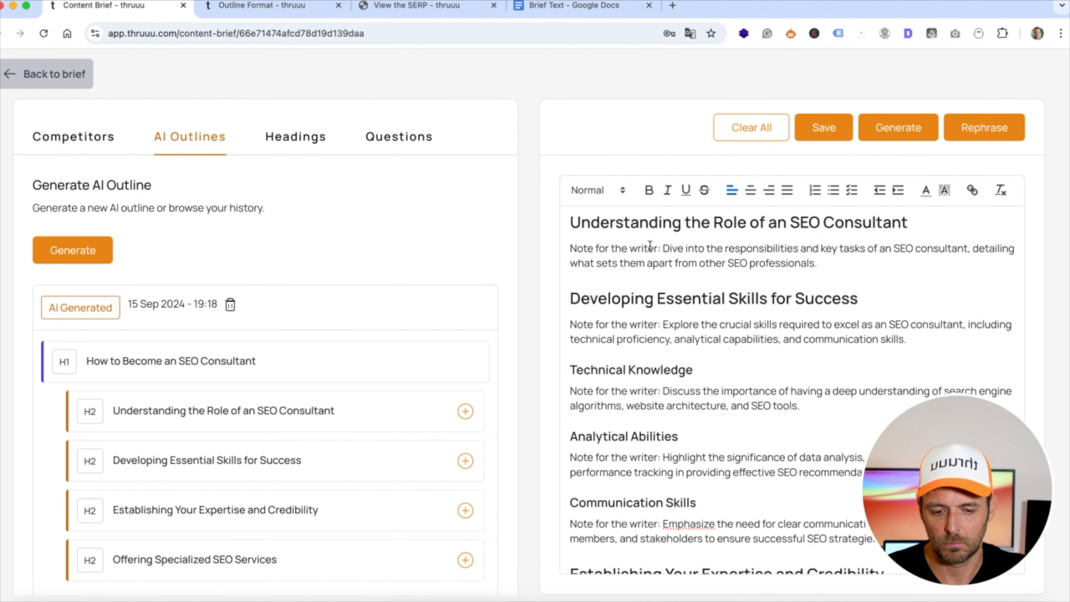
{"action": "scroll", "coordinate": [648, 246], "scroll_direction": "down", "scroll_amount": 3}
{"action": "scroll", "coordinate": [650, 244], "scroll_direction": "up", "scroll_amount": 5}
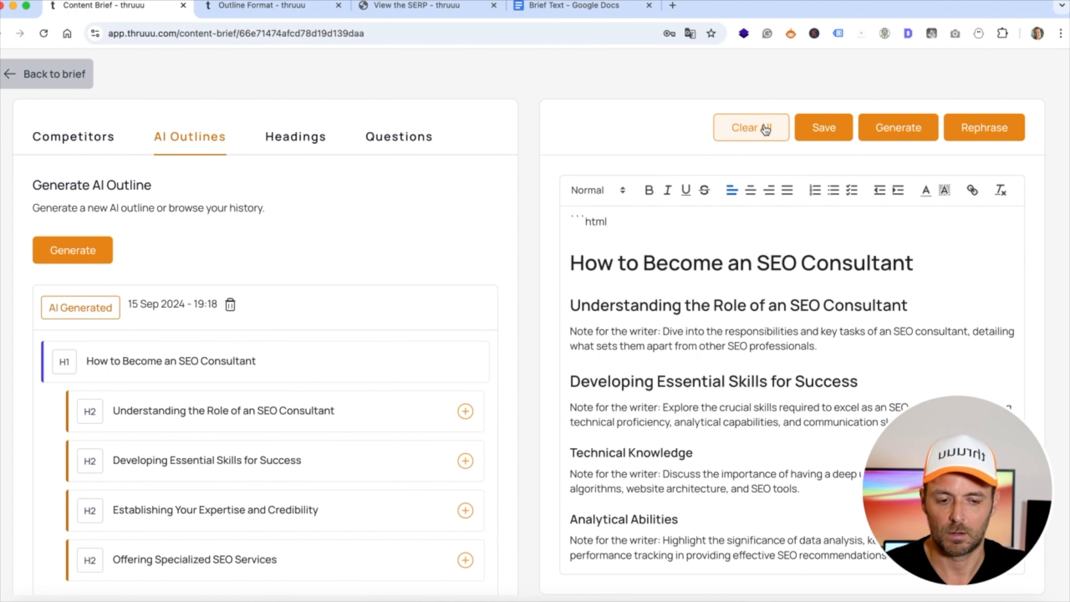
{"action": "left_click", "coordinate": [820, 130]}
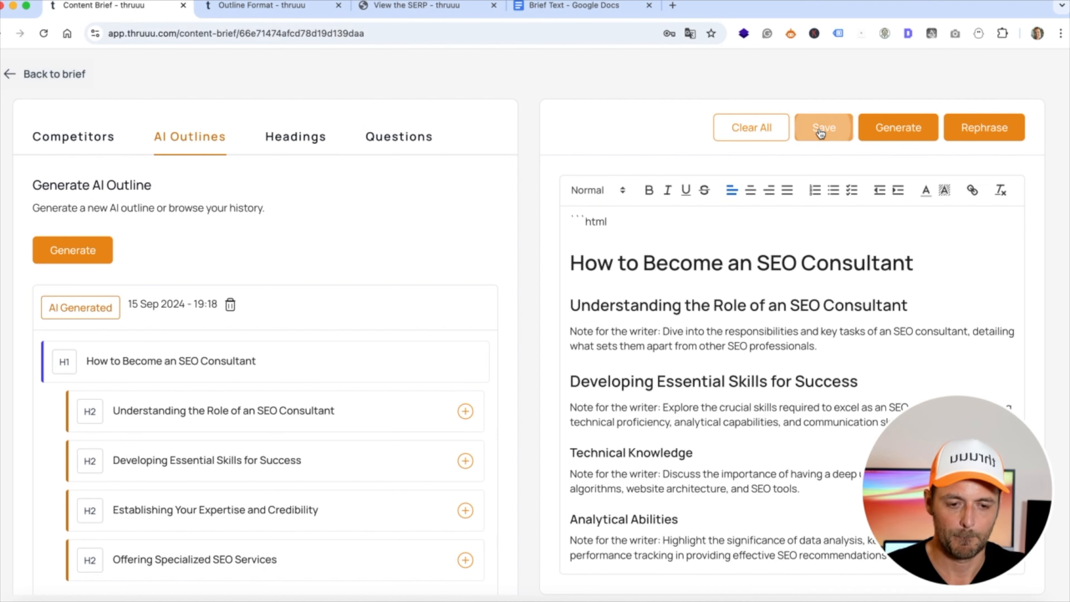
- Delete the stray backticks after the last writer note, under "Technical SEO Audits and Recommendations"
{"action": "scroll", "coordinate": [538, 210], "scroll_direction": "down", "scroll_amount": 2}
{"action": "scroll", "coordinate": [538, 210], "scroll_direction": "down", "scroll_amount": 15}
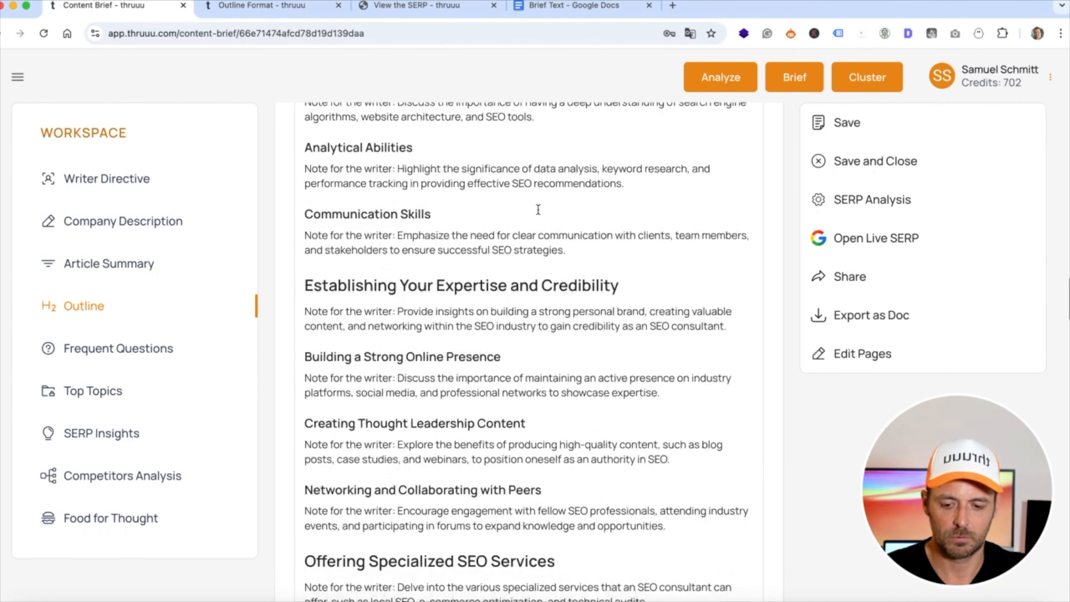
{"action": "left_click", "coordinate": [339, 398]}
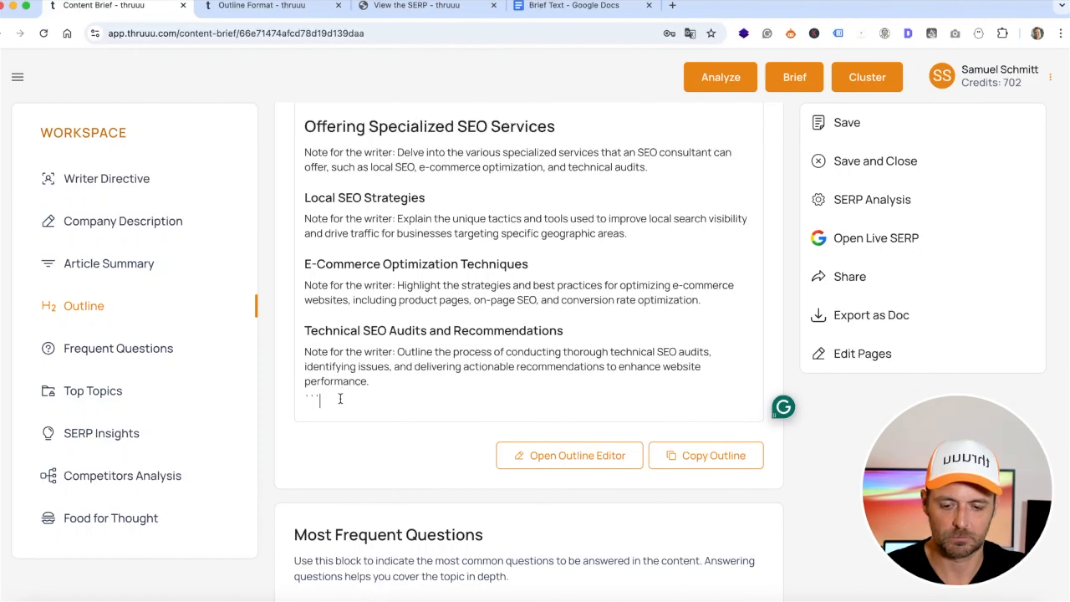
{"action": "key", "text": "BackSpace"}
{"action": "key", "text": "BackSpace"}
{"action": "key", "text": "BackSpace"}
- Remove the stray "```html" line above the outline's title "How to Become an SEO Consultant"
{"action": "scroll", "coordinate": [342, 368], "scroll_direction": "up", "scroll_amount": 15}
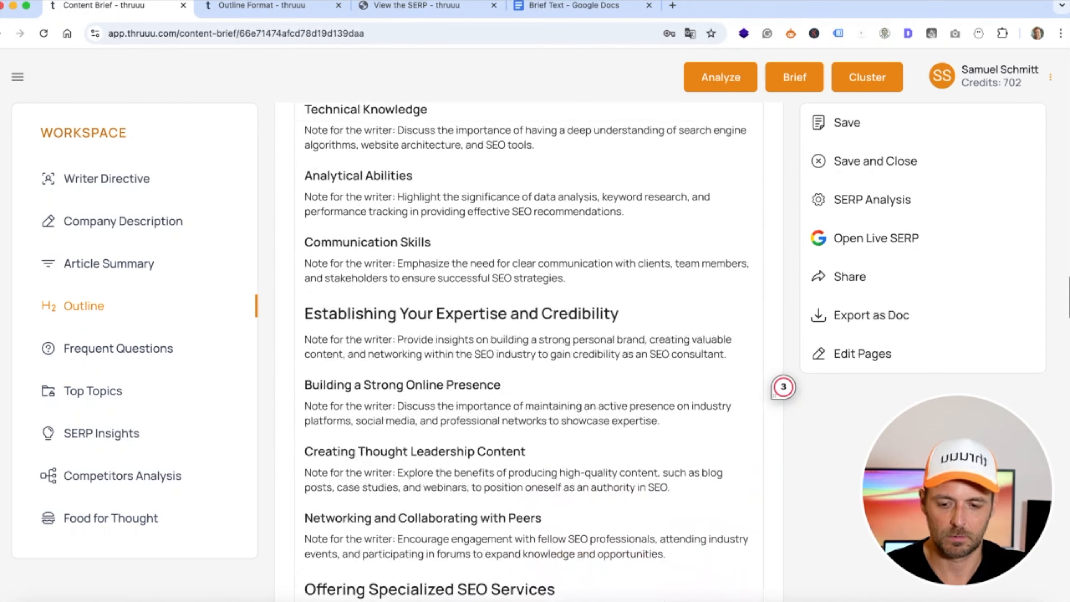
{"action": "left_click", "coordinate": [351, 180]}
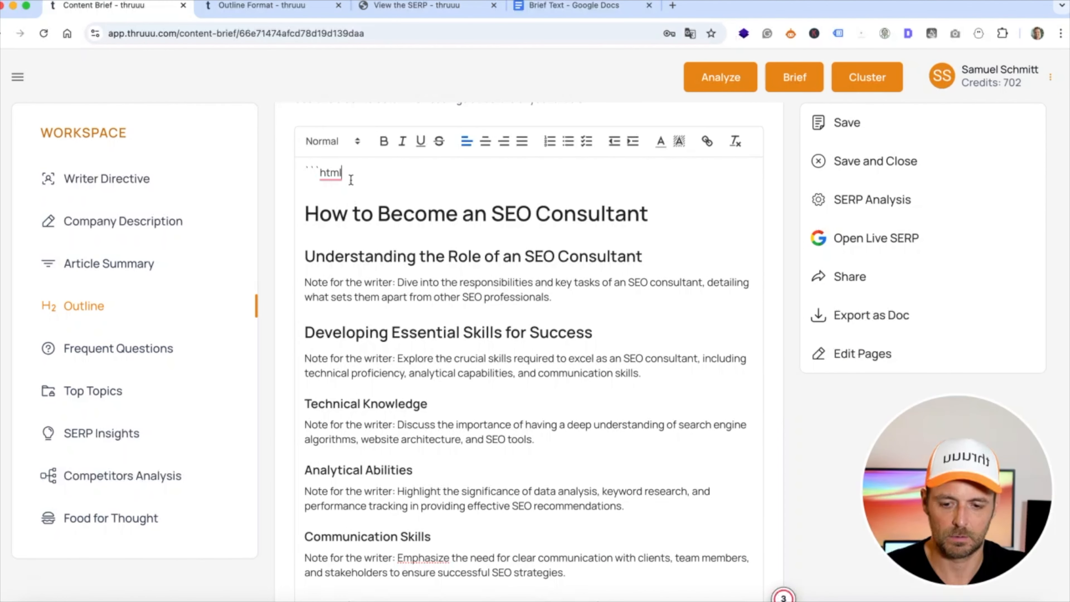
{"action": "key", "text": "Delete"}
{"action": "key", "text": "BackSpace"}
{"action": "key", "text": "BackSpace"}
{"action": "key", "text": "BackSpace"}
{"action": "key", "text": "BackSpace"}
{"action": "key", "text": "BackSpace"}
{"action": "key", "text": "BackSpace"}
{"action": "key", "text": "BackSpace"}
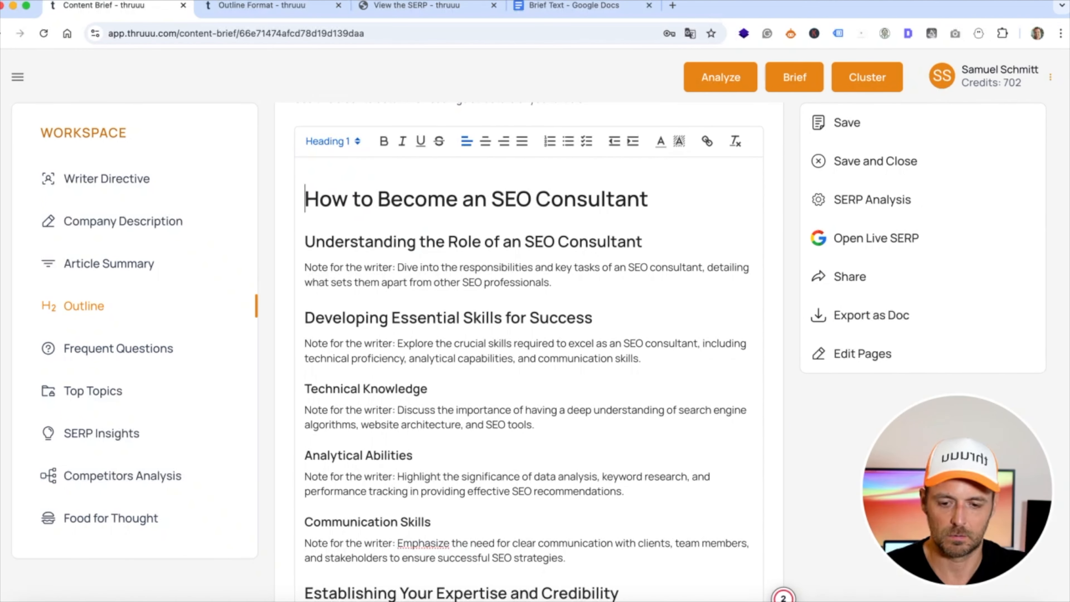
- Switch the outline title "How to Become an SEO Consultant" to Heading 2 and back to Heading 1
{"action": "triple_click", "coordinate": [368, 200]}
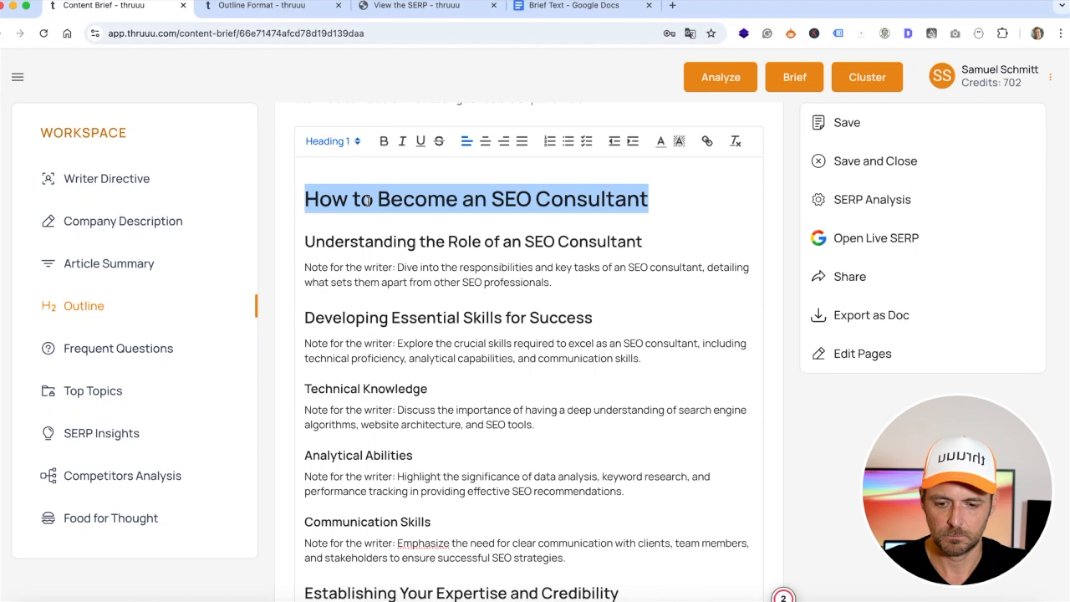
{"action": "left_click", "coordinate": [335, 145]}
{"action": "left_click", "coordinate": [334, 217]}
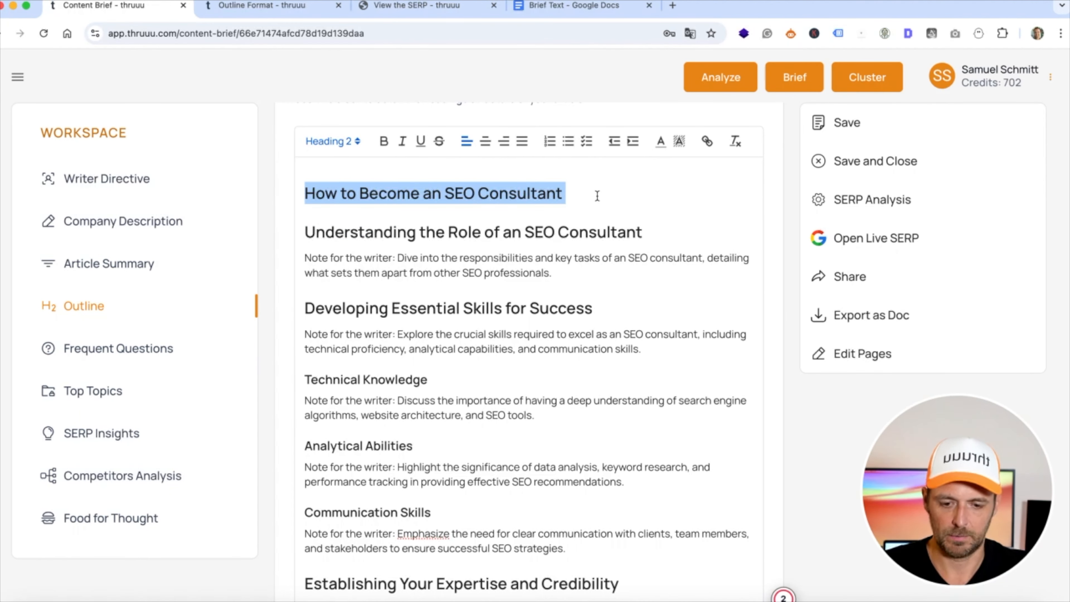
{"action": "left_click", "coordinate": [339, 143]}
{"action": "left_click", "coordinate": [339, 189]}
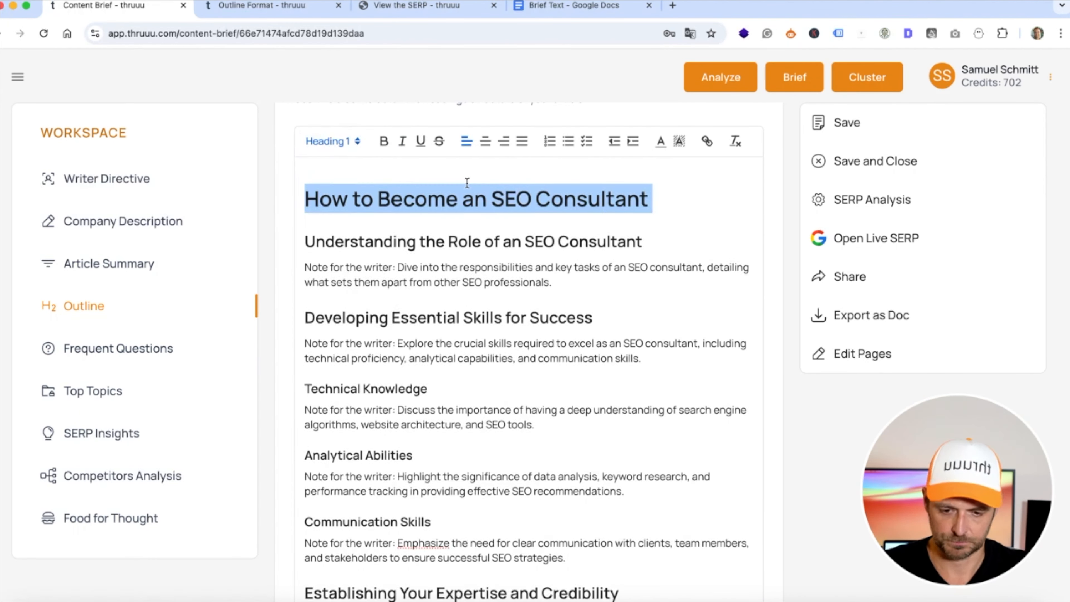
- Examine the Most Frequent Questions block, covering both the People Also Asked and the On-Page Questions
{"action": "scroll", "coordinate": [607, 210], "scroll_direction": "down", "scroll_amount": 8}
{"action": "scroll", "coordinate": [607, 210], "scroll_direction": "down", "scroll_amount": 10}
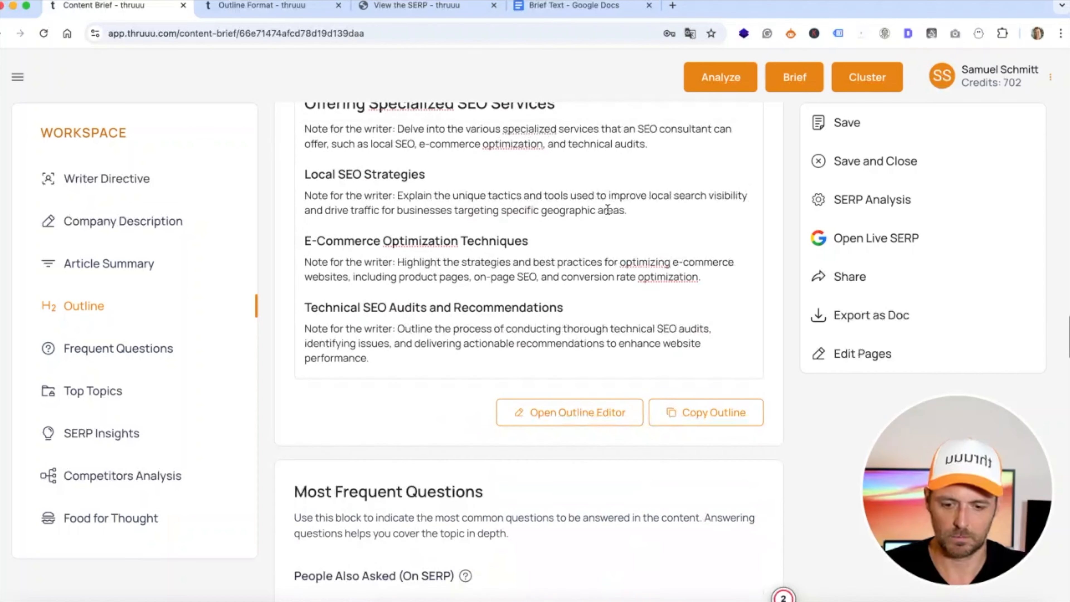
{"action": "scroll", "coordinate": [608, 214], "scroll_direction": "down", "scroll_amount": 5}
{"action": "scroll", "coordinate": [607, 208], "scroll_direction": "down", "scroll_amount": 2}
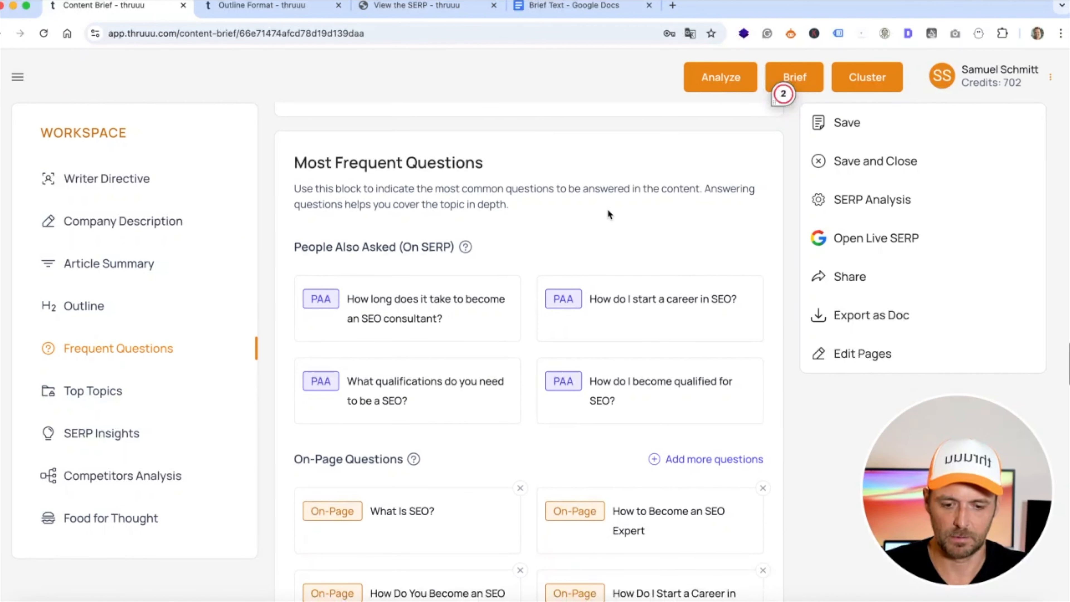
{"action": "triple_click", "coordinate": [310, 160]}
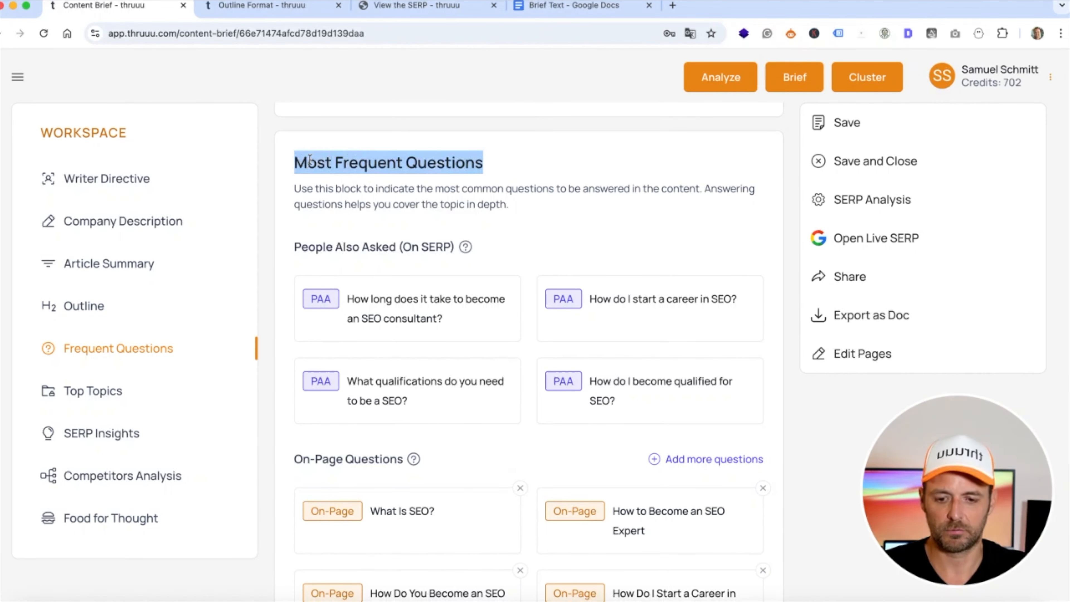
{"action": "left_click", "coordinate": [455, 166]}
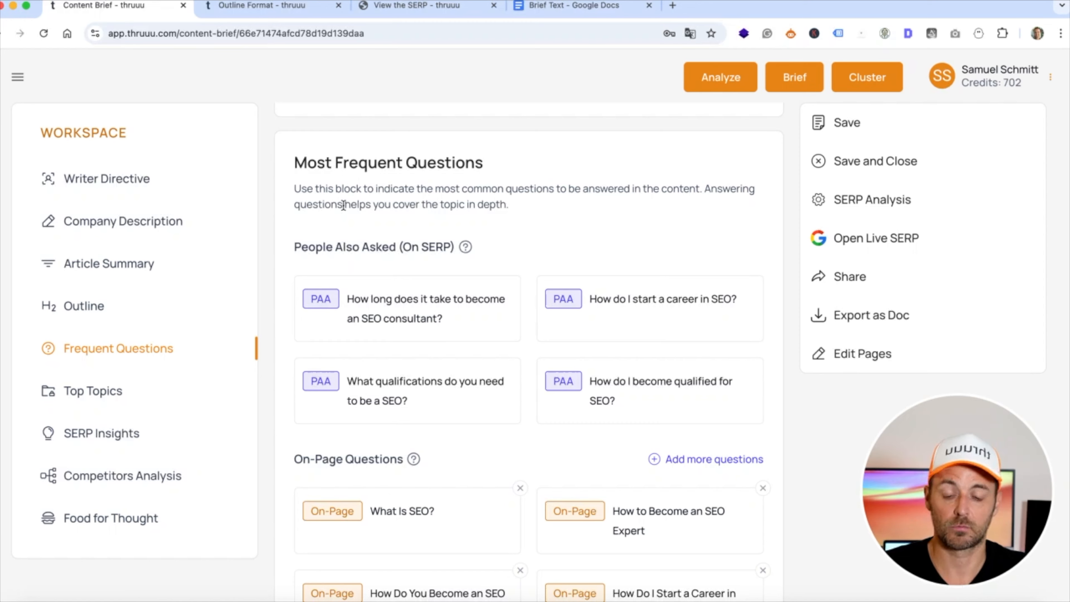
{"action": "scroll", "coordinate": [485, 202], "scroll_direction": "down", "scroll_amount": 1}
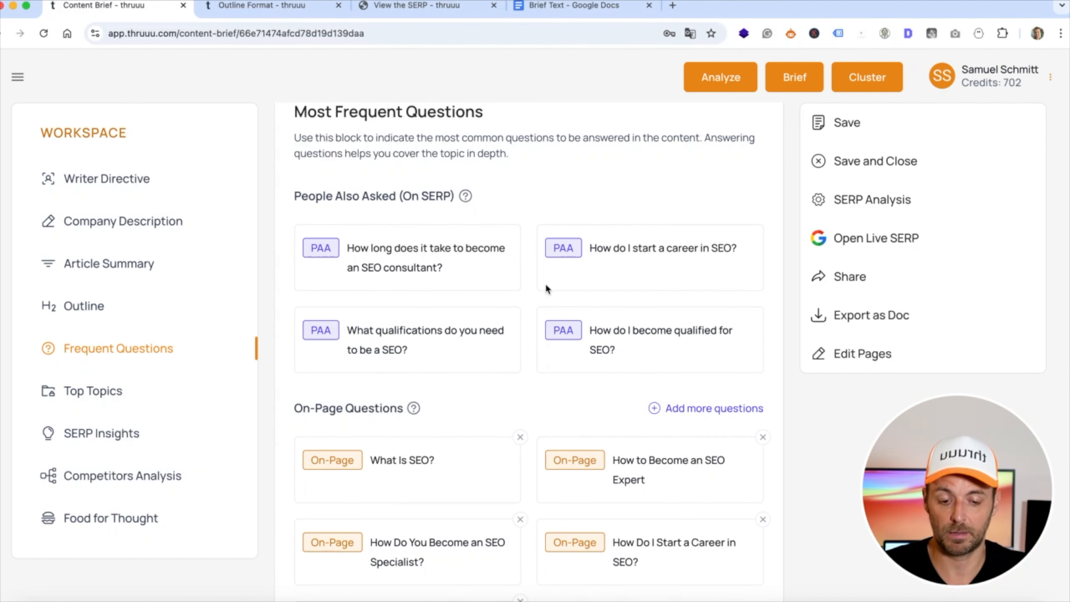
{"action": "scroll", "coordinate": [545, 289], "scroll_direction": "down", "scroll_amount": 2}
{"action": "scroll", "coordinate": [341, 331], "scroll_direction": "down", "scroll_amount": 2}
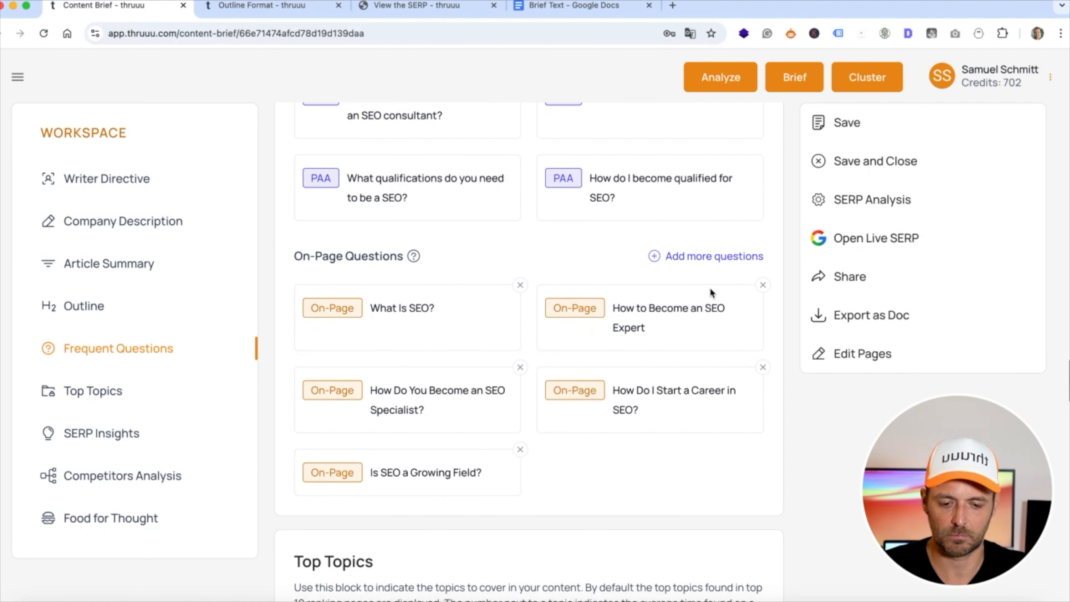
- Add the on-page question "How Search Engines Work" to the brief and return to it
{"action": "left_click", "coordinate": [707, 258]}
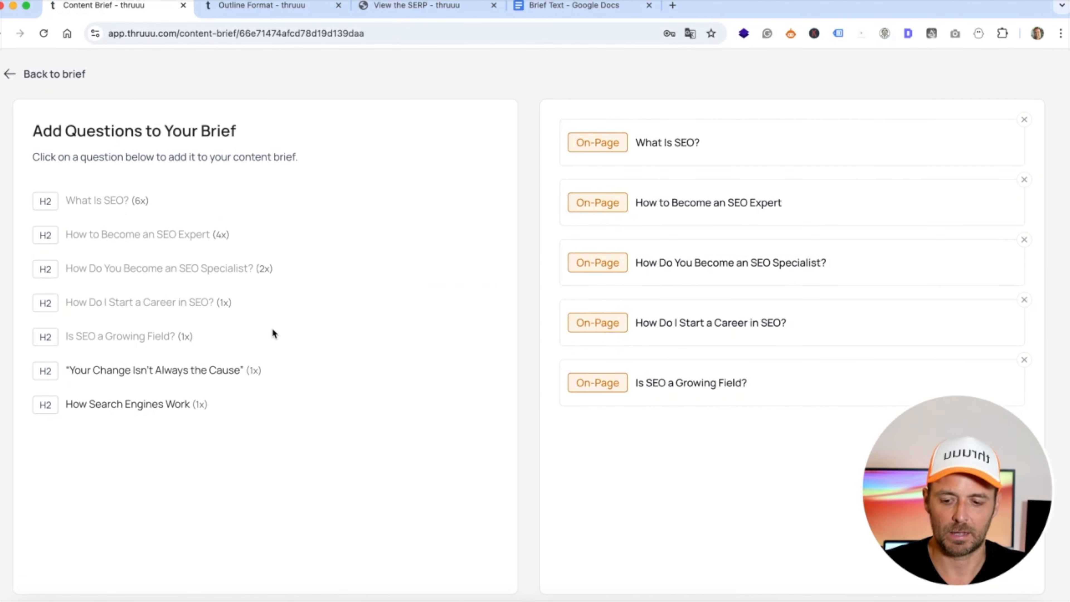
{"action": "left_click", "coordinate": [154, 415]}
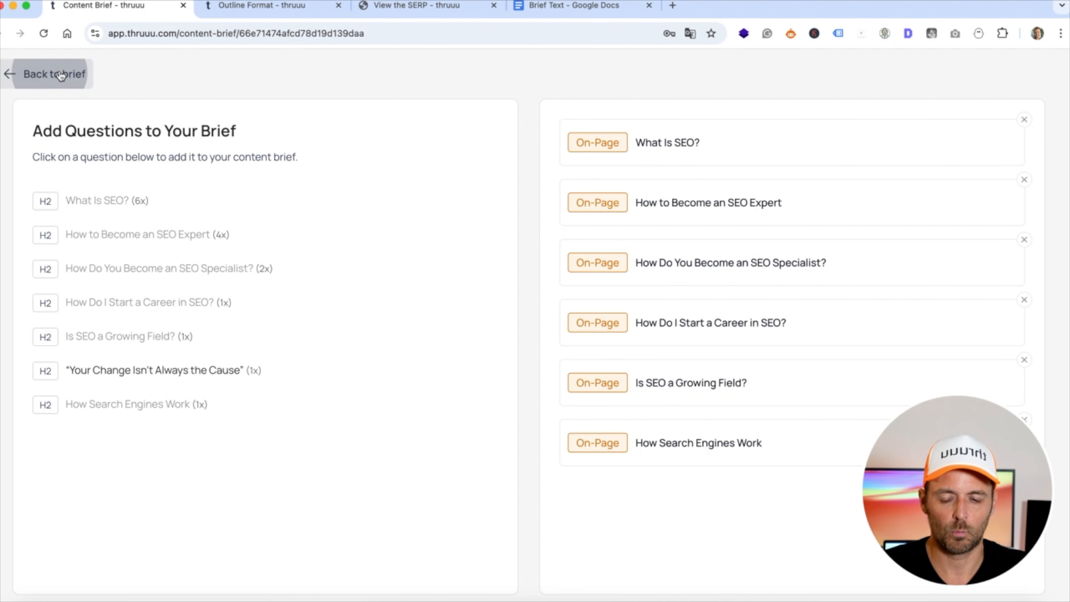
{"action": "left_click", "coordinate": [75, 74]}
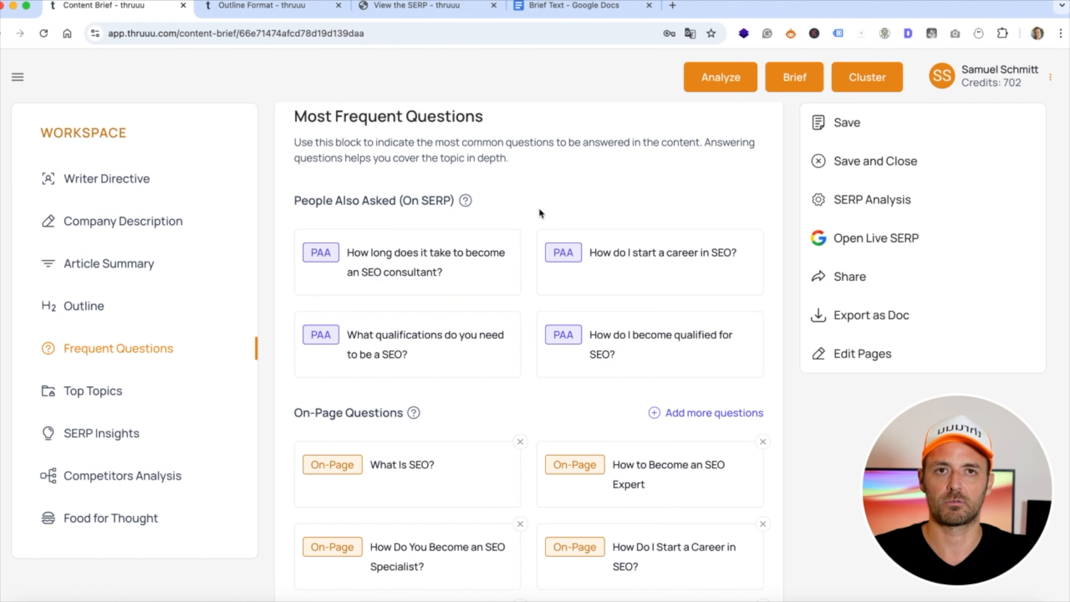
- Filter the Top Topics suggestions to three-word keywords and add "updated industry trends" and "search engine results" to the topic list
{"action": "scroll", "coordinate": [540, 212], "scroll_direction": "down", "scroll_amount": 10}
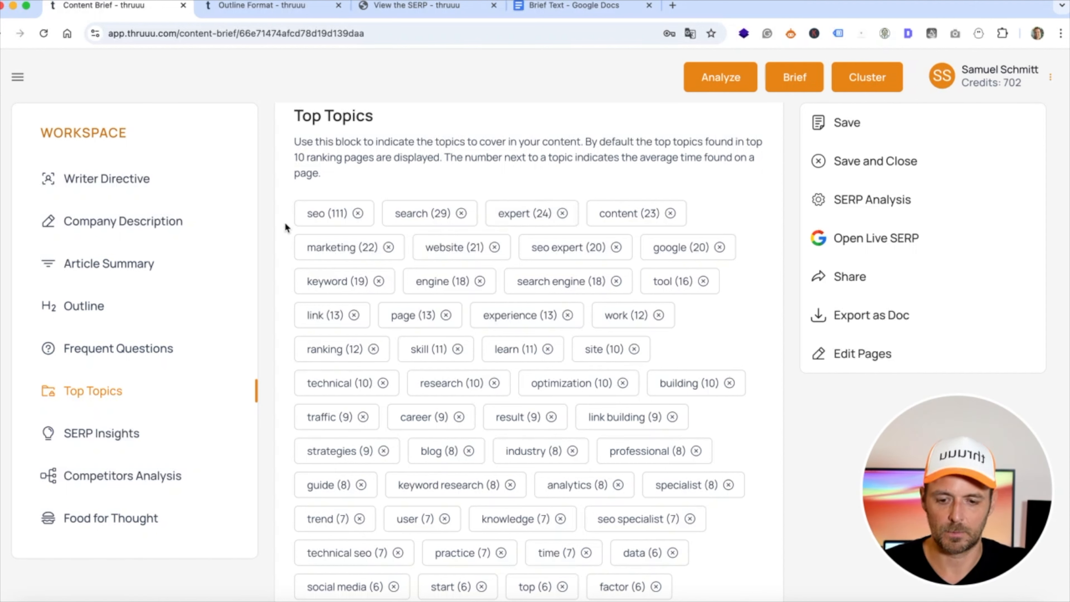
{"action": "scroll", "coordinate": [669, 184], "scroll_direction": "down", "scroll_amount": 2}
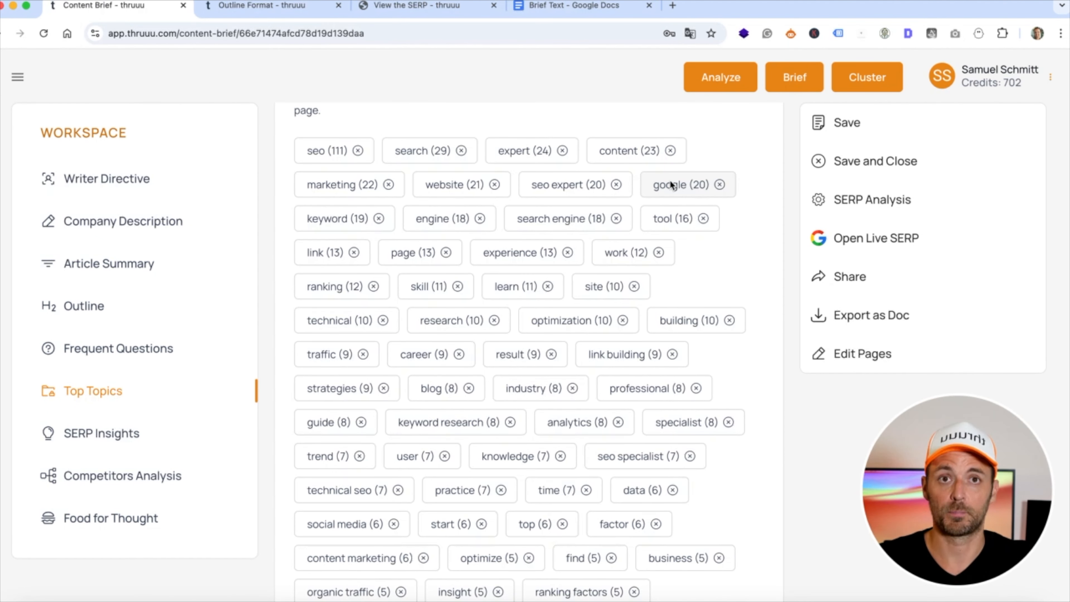
{"action": "scroll", "coordinate": [671, 184], "scroll_direction": "down", "scroll_amount": 10}
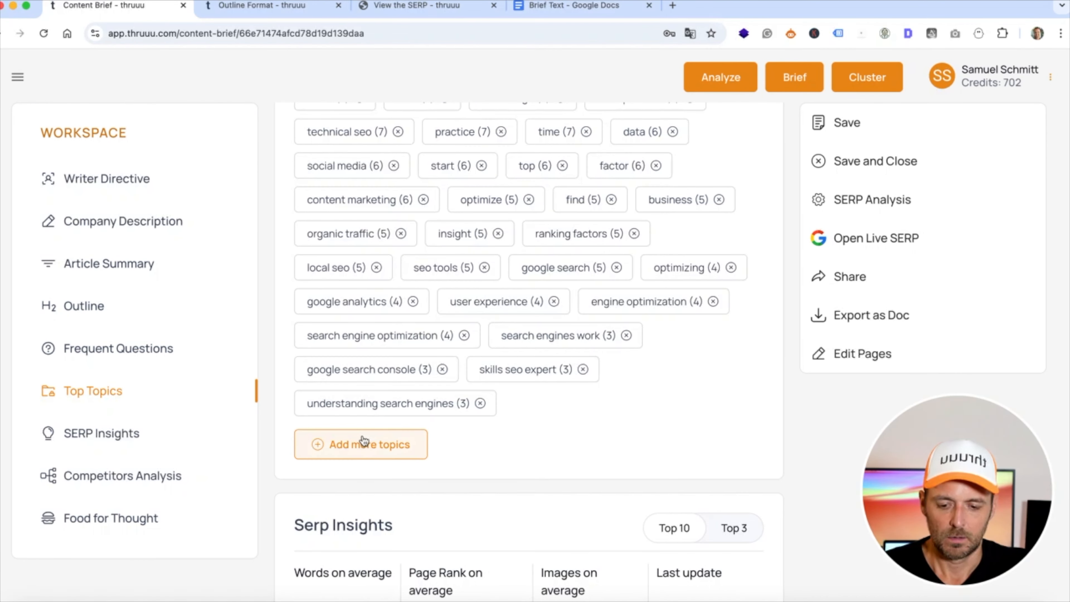
{"action": "left_click", "coordinate": [341, 445]}
{"action": "left_click", "coordinate": [463, 132]}
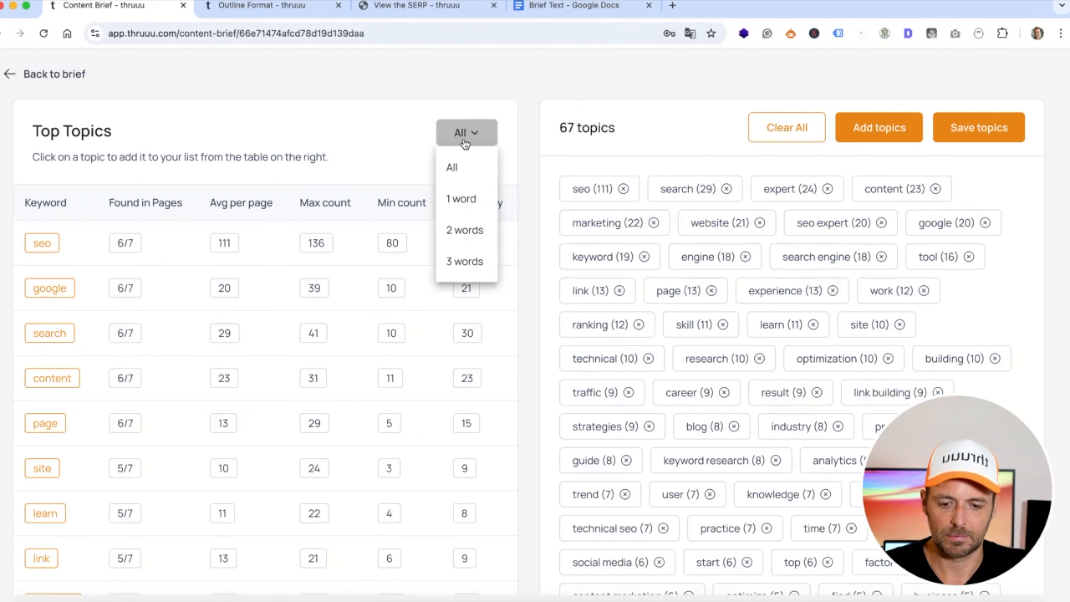
{"action": "left_click", "coordinate": [462, 262]}
{"action": "scroll", "coordinate": [674, 333], "scroll_direction": "down", "scroll_amount": 4}
{"action": "scroll", "coordinate": [107, 452], "scroll_direction": "down", "scroll_amount": 3}
{"action": "left_click", "coordinate": [95, 463]}
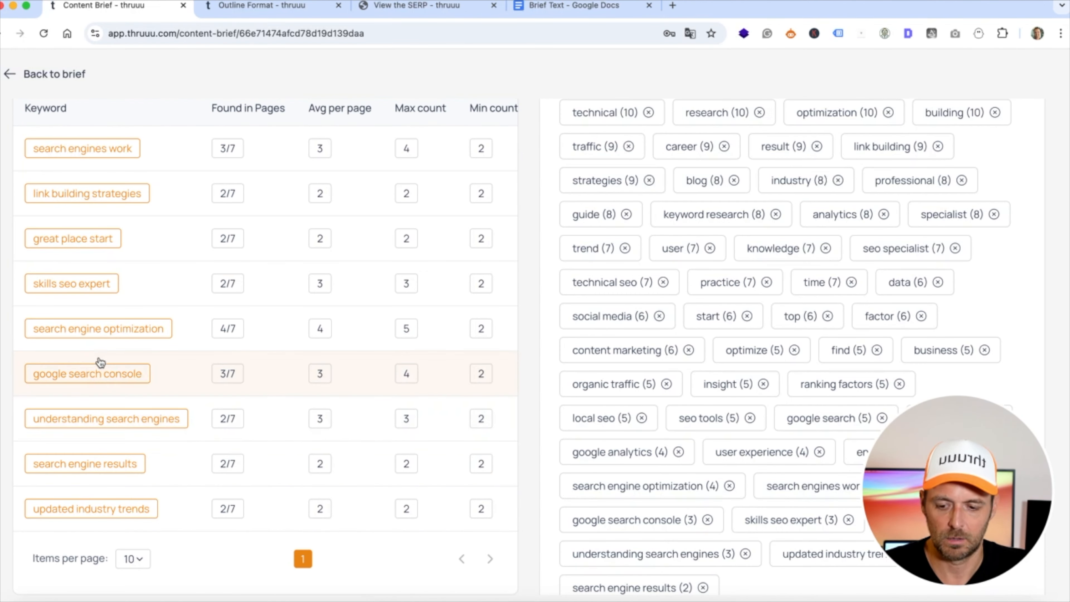
- Look at the entry form for custom topics, dismiss it without an entry, and return to the brief
{"action": "scroll", "coordinate": [787, 276], "scroll_direction": "up", "scroll_amount": 5}
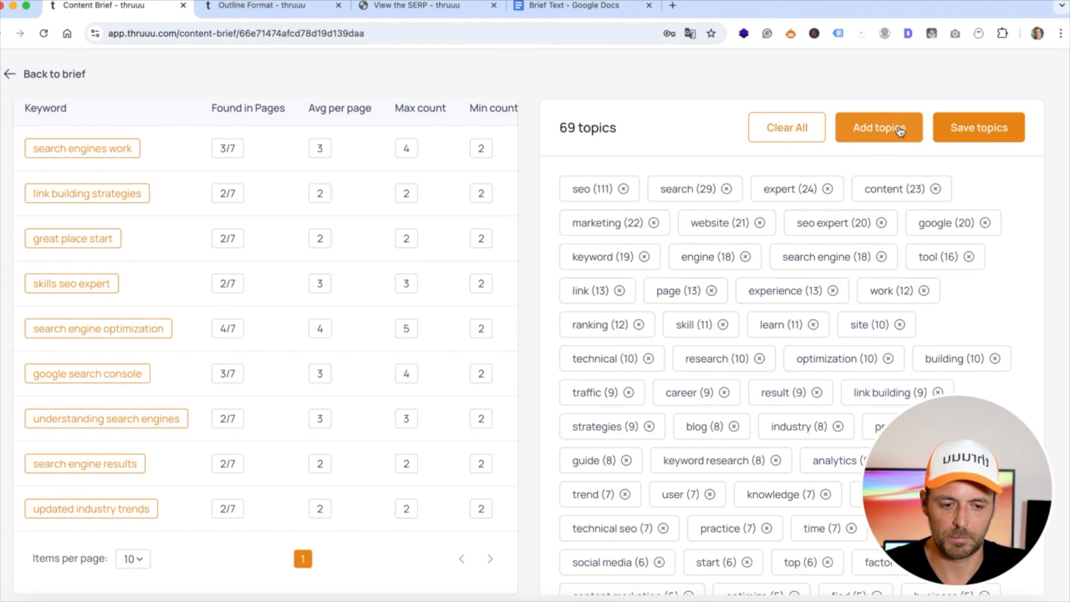
{"action": "left_click", "coordinate": [889, 131]}
{"action": "left_click", "coordinate": [410, 335]}
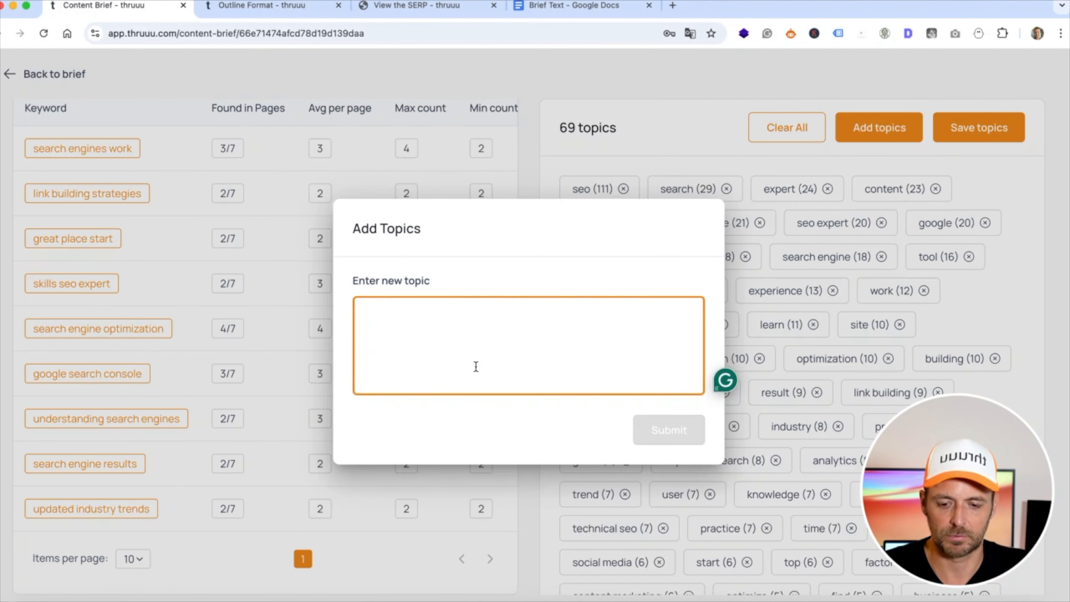
{"action": "left_click", "coordinate": [703, 120]}
{"action": "left_click", "coordinate": [25, 74]}
{"action": "scroll", "coordinate": [549, 230], "scroll_direction": "up", "scroll_amount": 6}
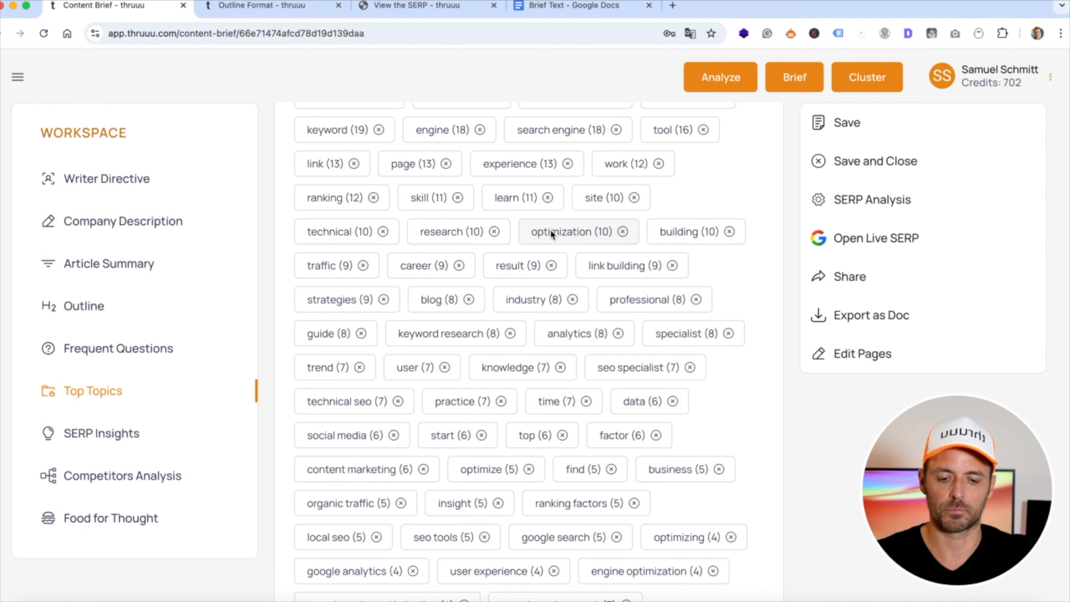
- Examine the SERP Insights averages and the Competitors Analysis table, including its Page Rank, Words and Images columns
{"action": "scroll", "coordinate": [549, 230], "scroll_direction": "down", "scroll_amount": 15}
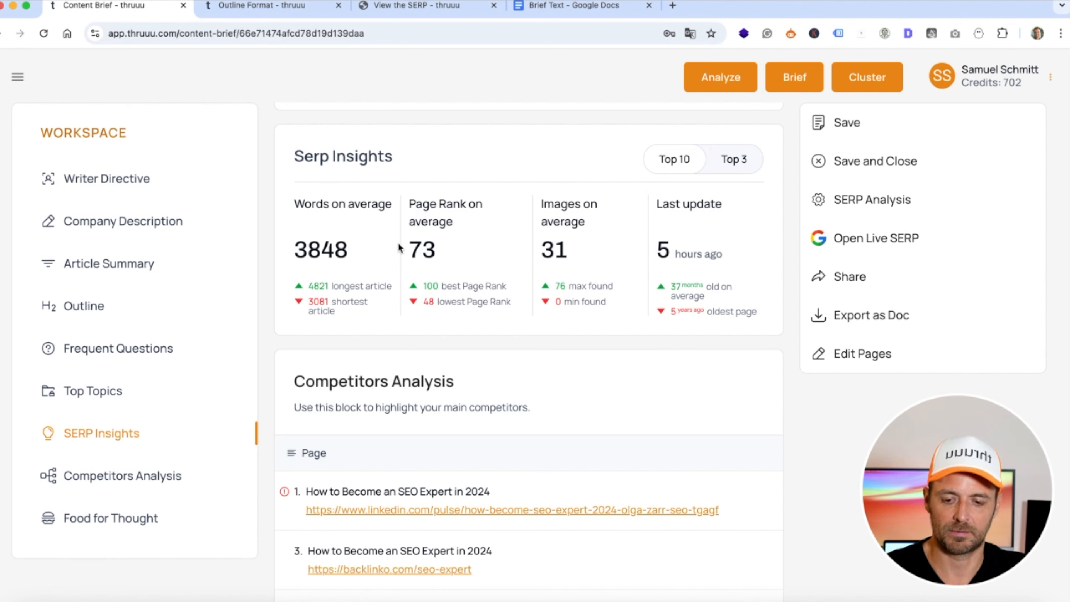
{"action": "scroll", "coordinate": [550, 194], "scroll_direction": "down", "scroll_amount": 6}
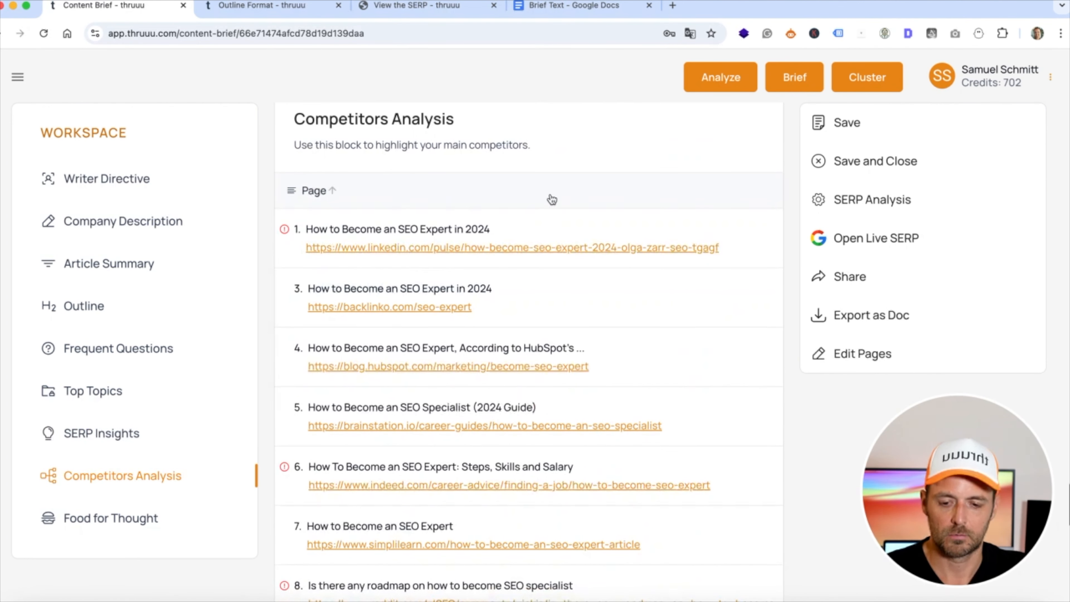
{"action": "scroll", "coordinate": [574, 218], "scroll_direction": "down", "scroll_amount": 3}
{"action": "scroll", "coordinate": [573, 217], "scroll_direction": "right", "scroll_amount": 5}
{"action": "scroll", "coordinate": [573, 194], "scroll_direction": "up", "scroll_amount": 3}
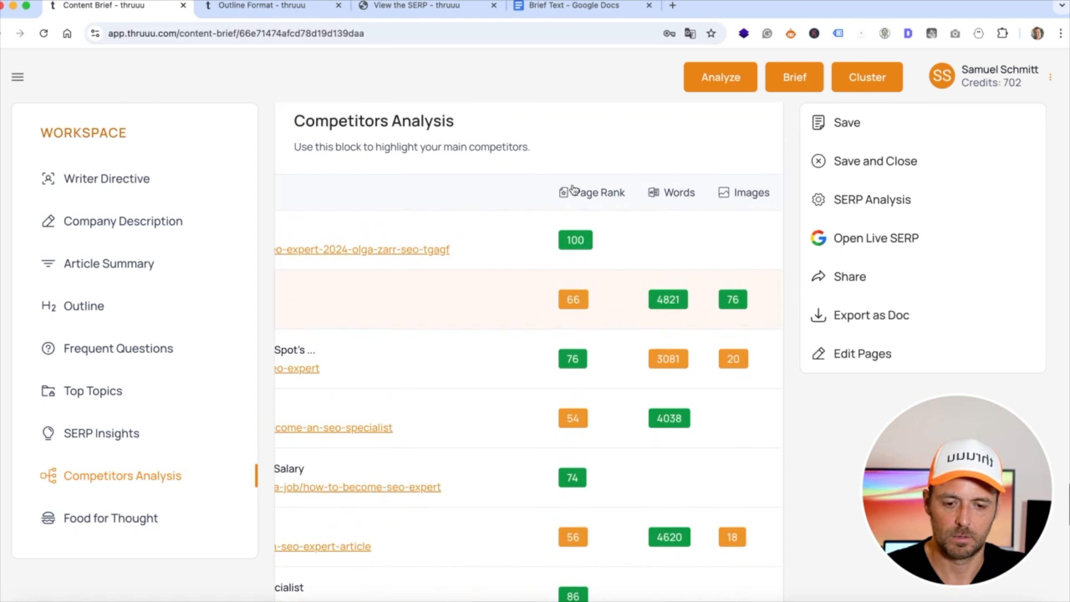
{"action": "scroll", "coordinate": [437, 304], "scroll_direction": "left", "scroll_amount": 5}
{"action": "scroll", "coordinate": [438, 303], "scroll_direction": "down", "scroll_amount": 15}
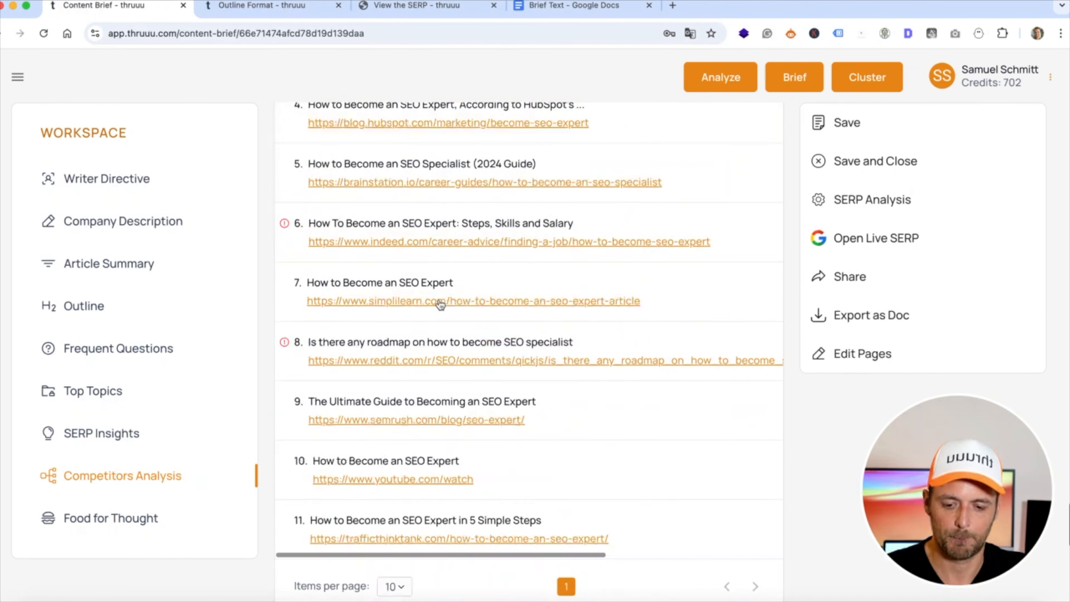
- Review the lists of top articles and top resources to read in the Food for Thought block
{"action": "scroll", "coordinate": [440, 305], "scroll_direction": "down", "scroll_amount": 6}
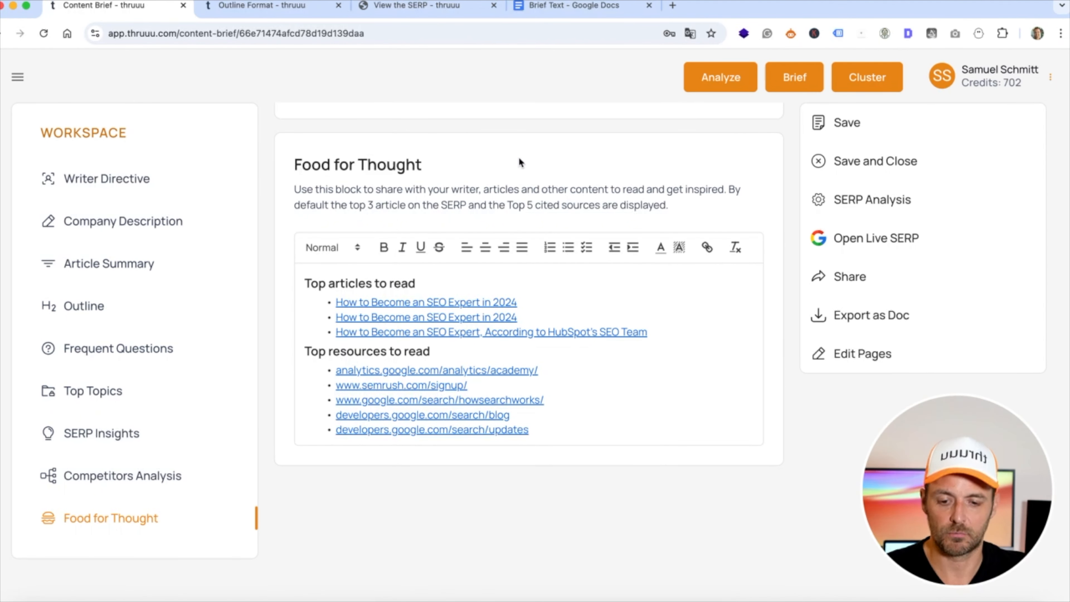
{"action": "left_click_drag", "start_coordinate": [678, 332], "coordinate": [305, 286]}
{"action": "triple_click", "coordinate": [362, 283]}
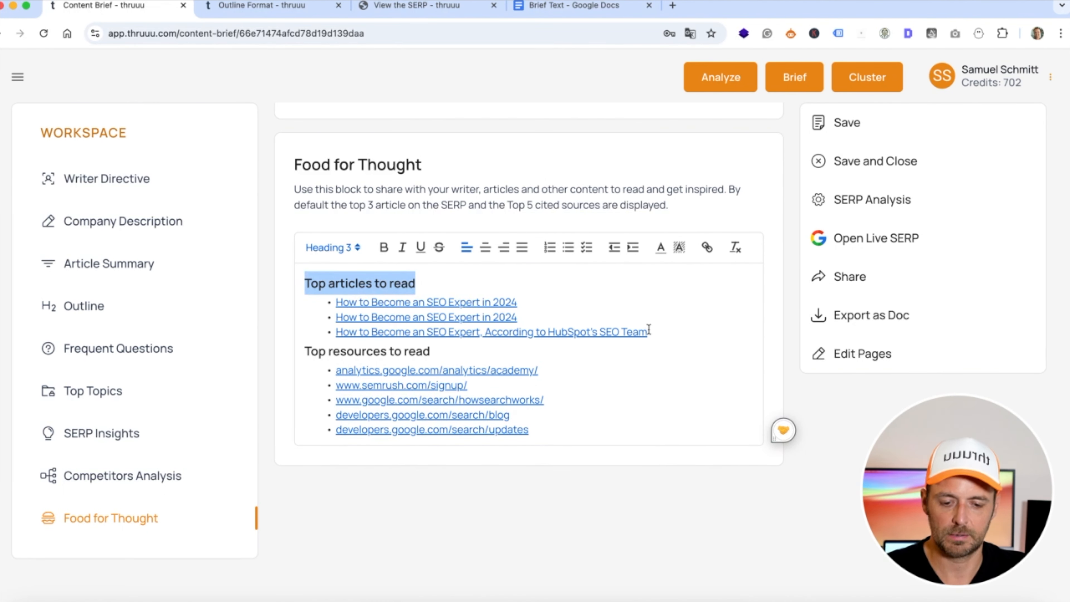
{"action": "left_click", "coordinate": [622, 419]}
{"action": "left_click_drag", "start_coordinate": [576, 419], "coordinate": [356, 383]}
{"action": "left_click", "coordinate": [566, 360]}
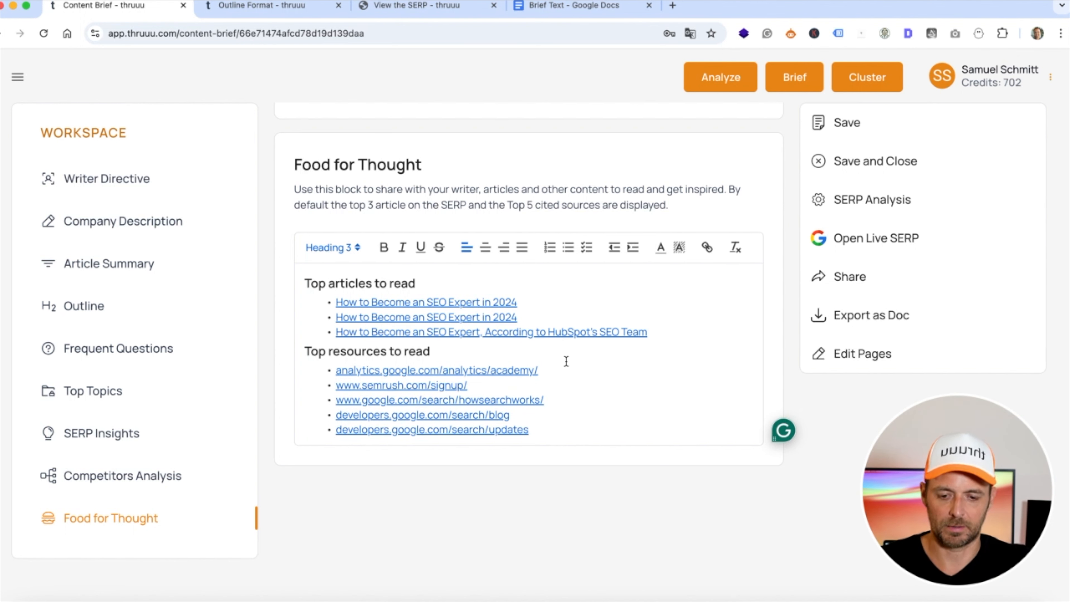
{"action": "scroll", "coordinate": [647, 302], "scroll_direction": "up", "scroll_amount": 3}
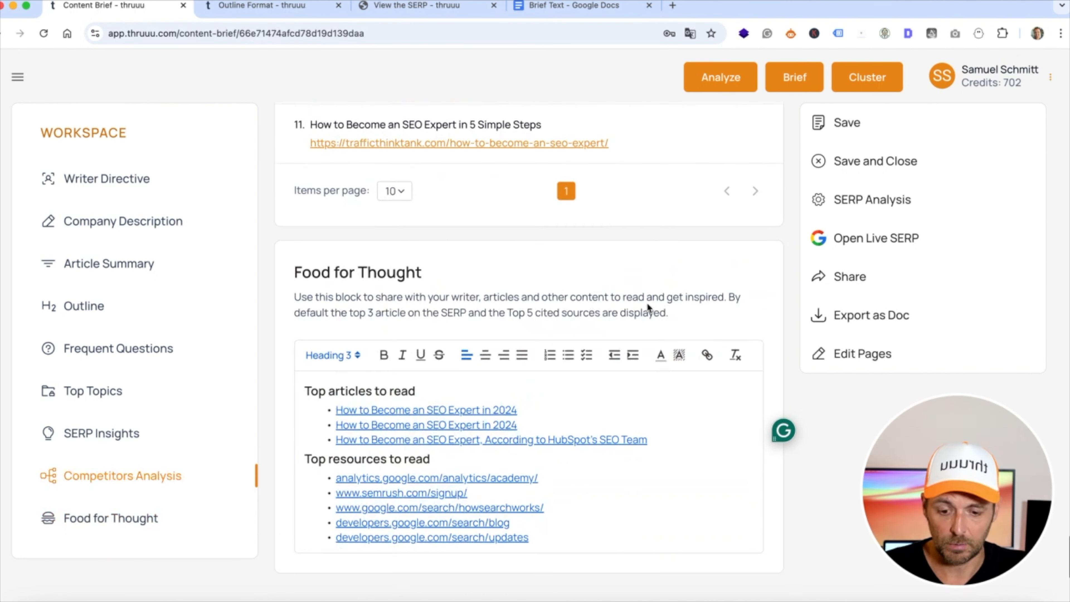
{"action": "scroll", "coordinate": [647, 310], "scroll_direction": "down", "scroll_amount": 1}
{"action": "left_click", "coordinate": [537, 496]}
{"action": "left_click_drag", "start_coordinate": [537, 497], "coordinate": [616, 366]}
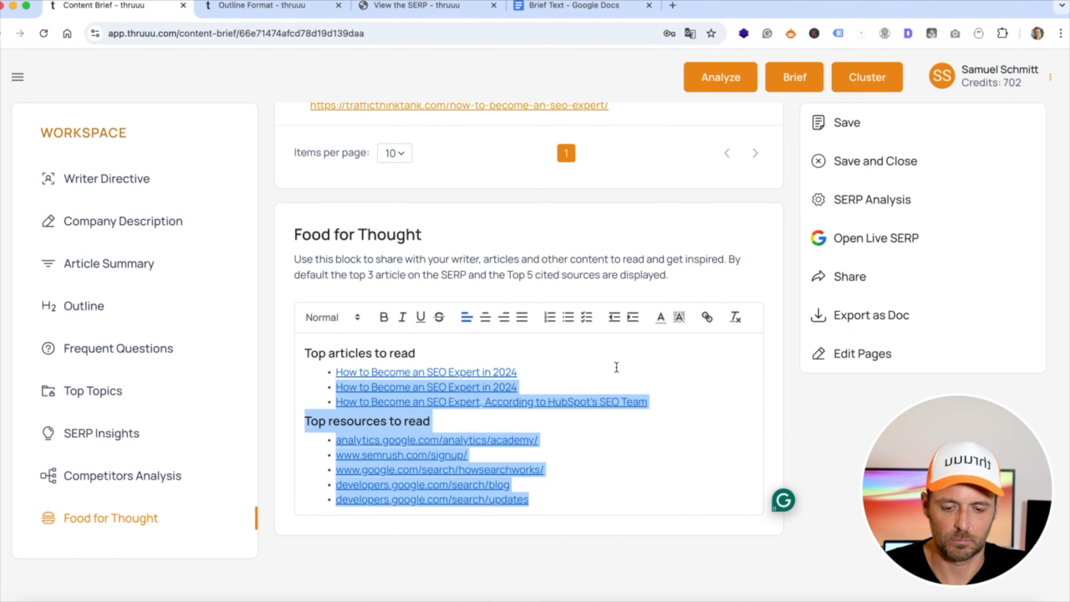
{"action": "left_click", "coordinate": [616, 366]}
{"action": "left_click", "coordinate": [560, 506]}
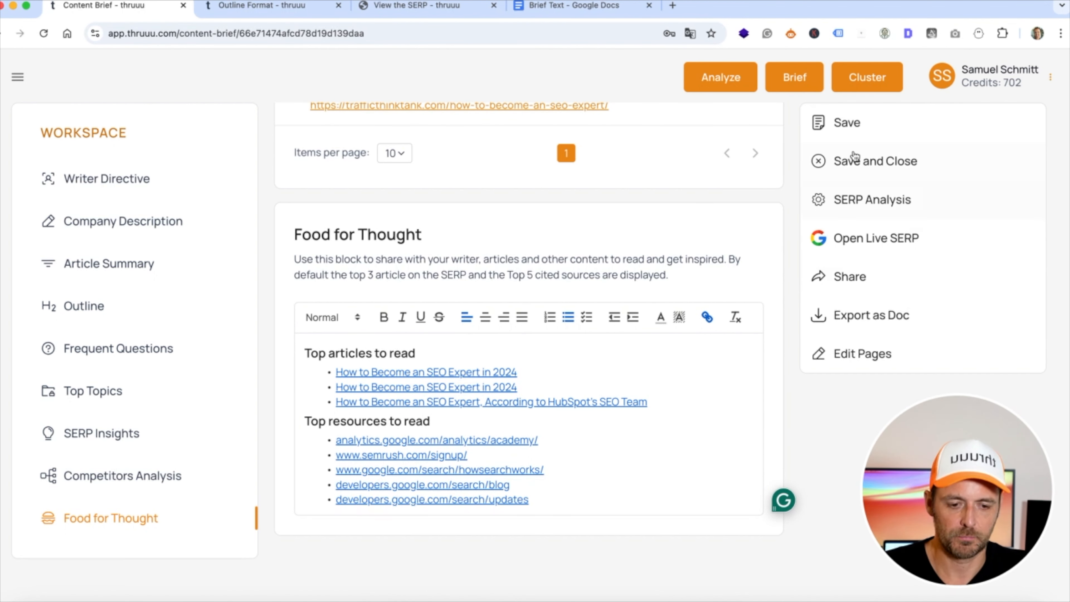
- Copy the brief's share link to the clipboard and open it in a new browser tab
{"action": "left_click", "coordinate": [849, 281]}
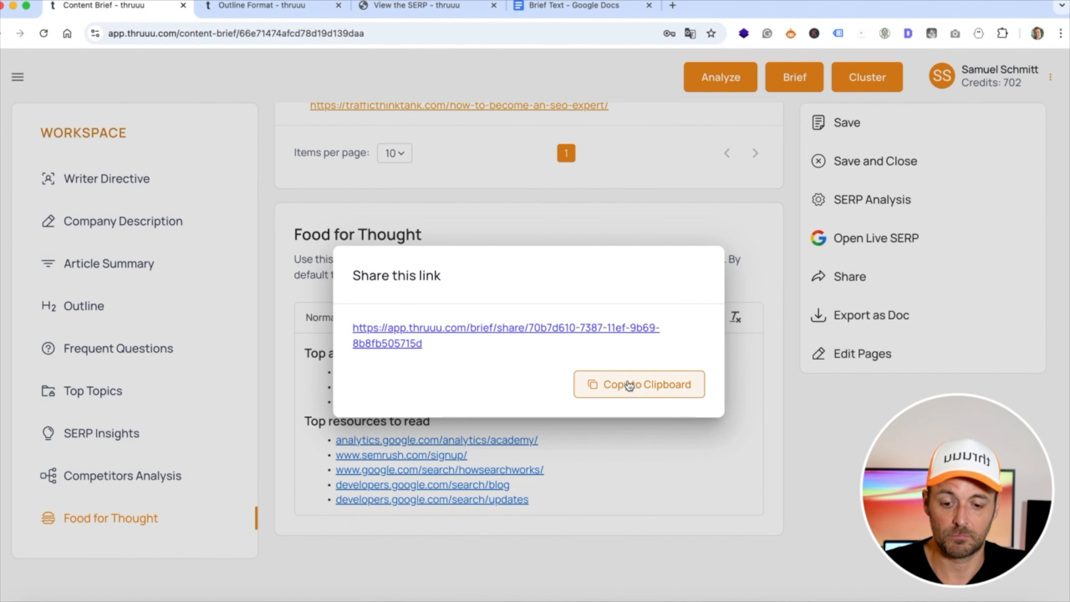
{"action": "left_click", "coordinate": [629, 384]}
{"action": "left_click", "coordinate": [672, 6]}
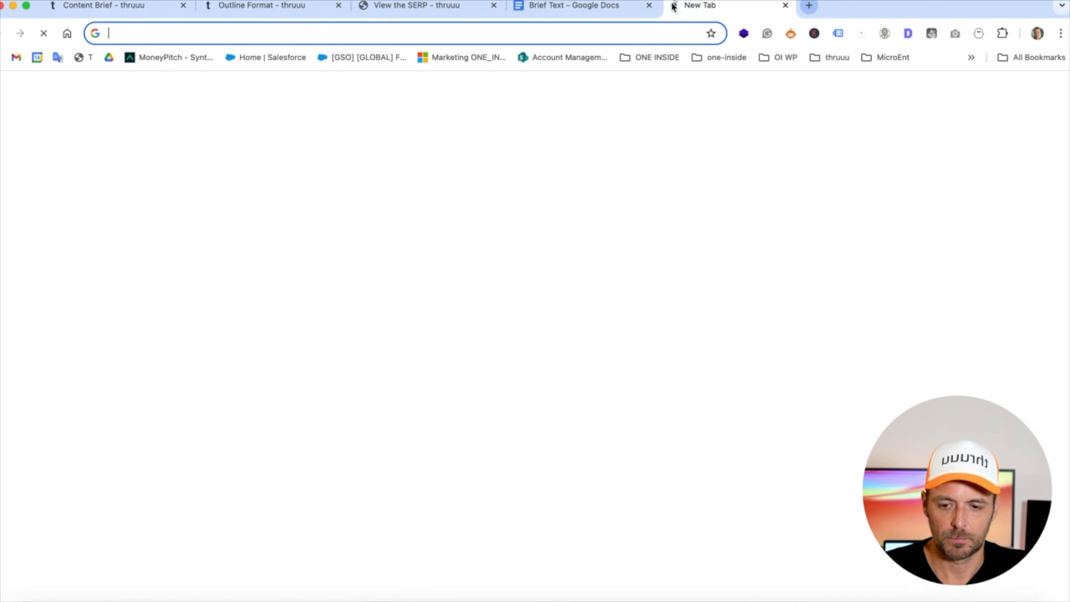
{"action": "key", "text": "super+v"}
{"action": "key", "text": "Return"}
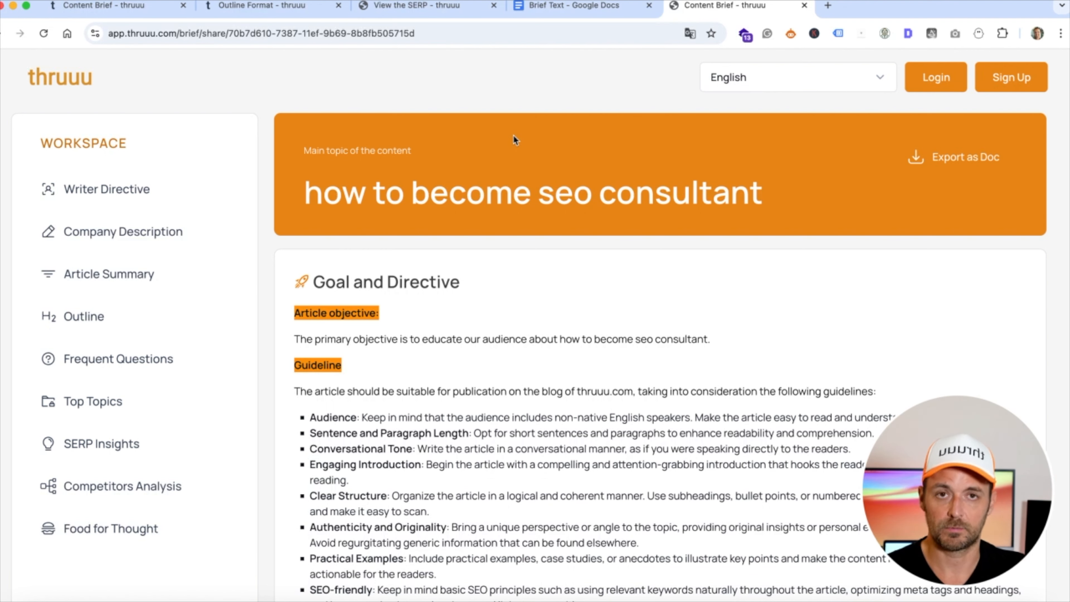
- Examine the shared brief's directive, search intent, company description, and article summary with its title and suggested word count
{"action": "scroll", "coordinate": [513, 136], "scroll_direction": "down", "scroll_amount": 3}
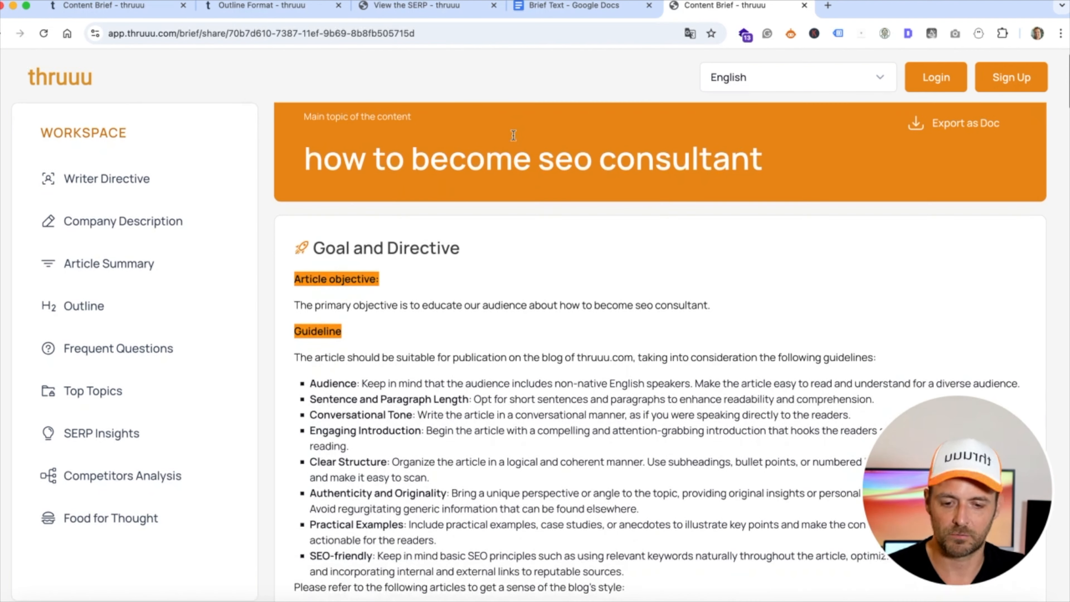
{"action": "scroll", "coordinate": [513, 136], "scroll_direction": "up", "scroll_amount": 2}
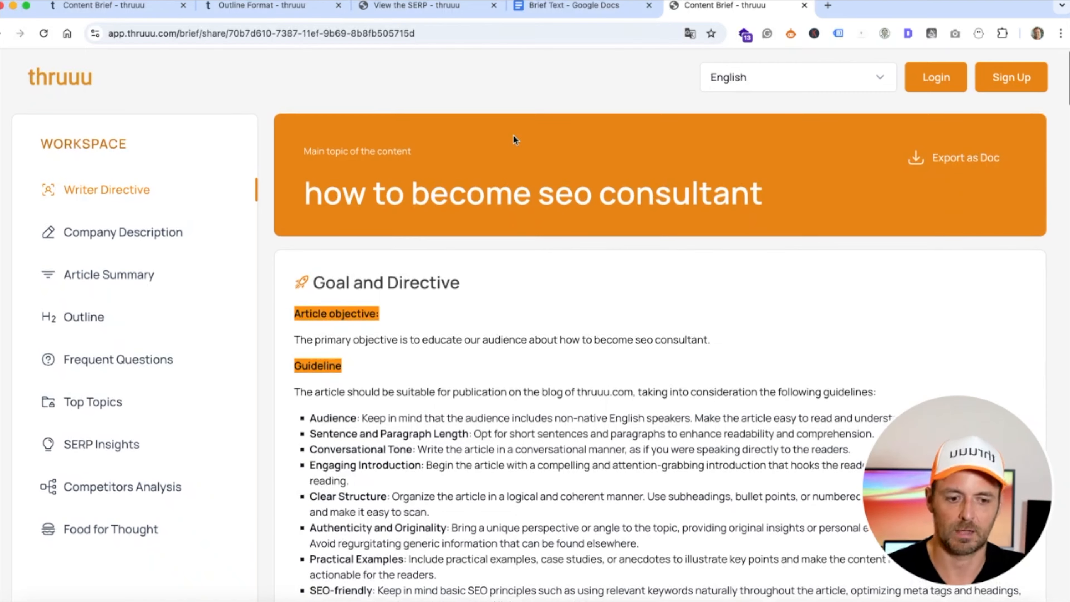
{"action": "scroll", "coordinate": [513, 134], "scroll_direction": "down", "scroll_amount": 2}
{"action": "scroll", "coordinate": [409, 234], "scroll_direction": "down", "scroll_amount": 10}
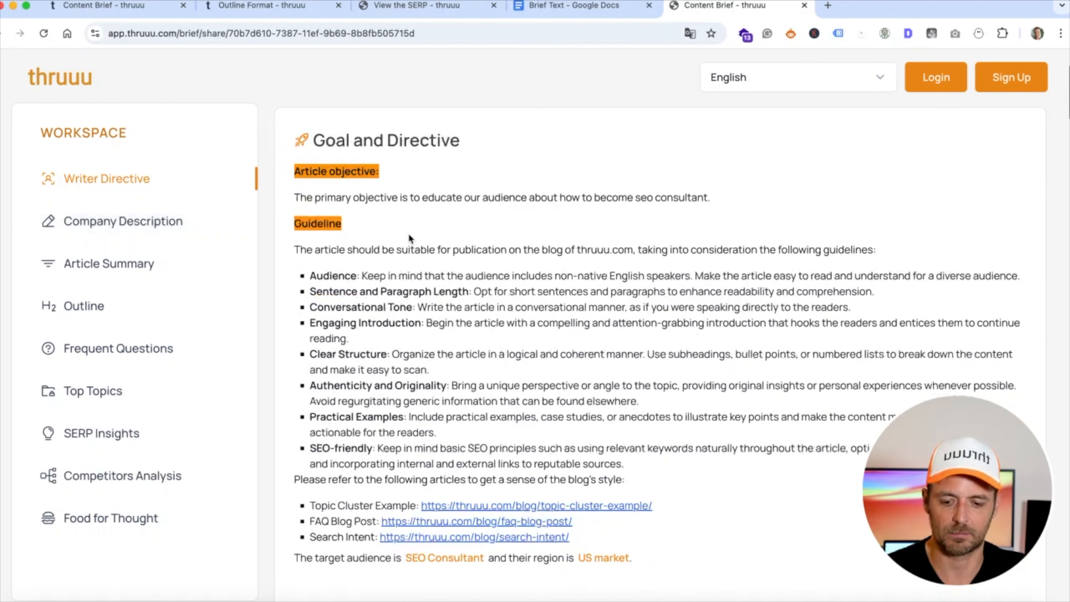
{"action": "scroll", "coordinate": [410, 239], "scroll_direction": "down", "scroll_amount": 7}
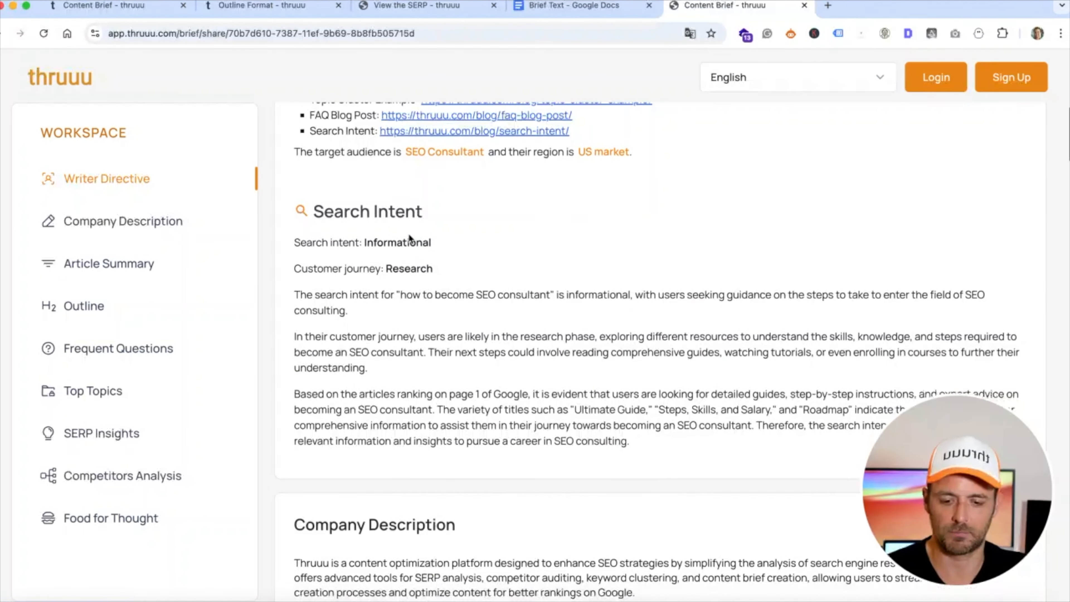
{"action": "scroll", "coordinate": [489, 295], "scroll_direction": "down", "scroll_amount": 8}
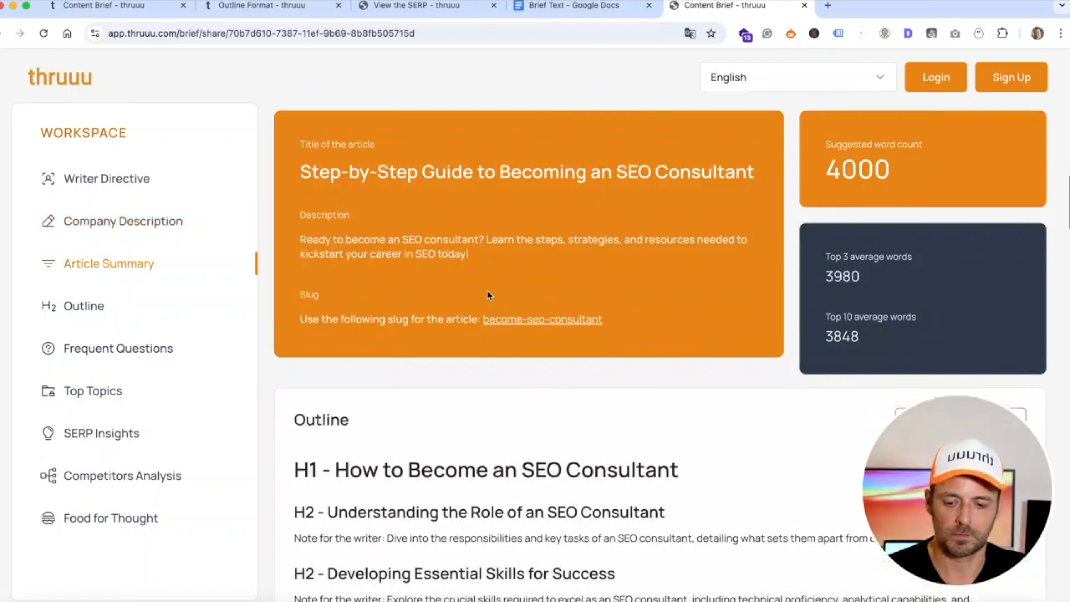
{"action": "triple_click", "coordinate": [584, 159]}
{"action": "left_click", "coordinate": [584, 156]}
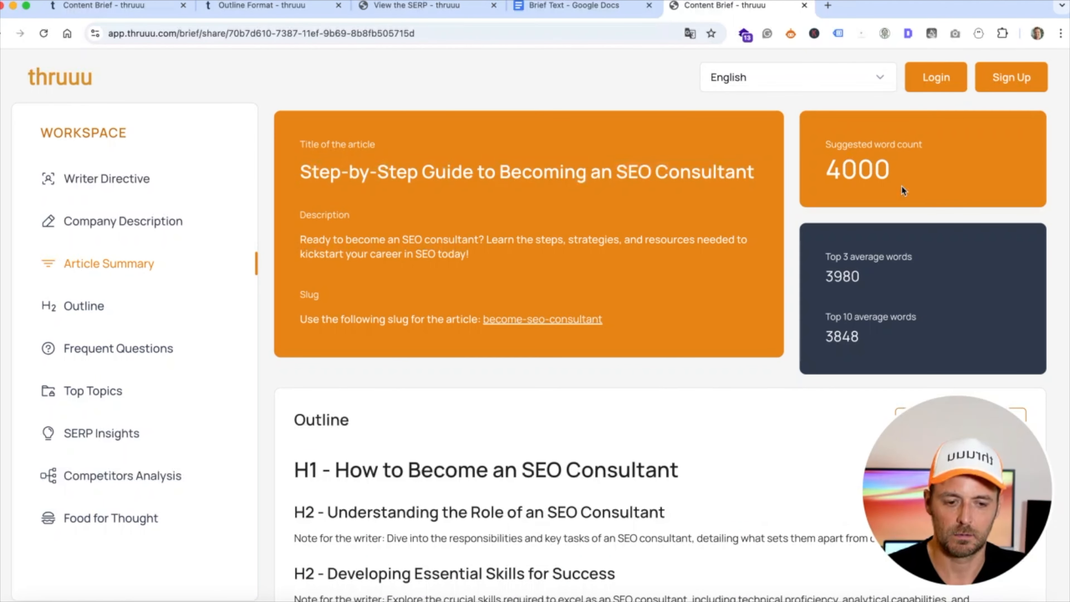
{"action": "double_click", "coordinate": [854, 175]}
{"action": "left_click", "coordinate": [423, 254]}
- Copy the shared brief's outline to the clipboard and look through its outline, frequent questions and top topics
{"action": "scroll", "coordinate": [423, 257], "scroll_direction": "down", "scroll_amount": 7}
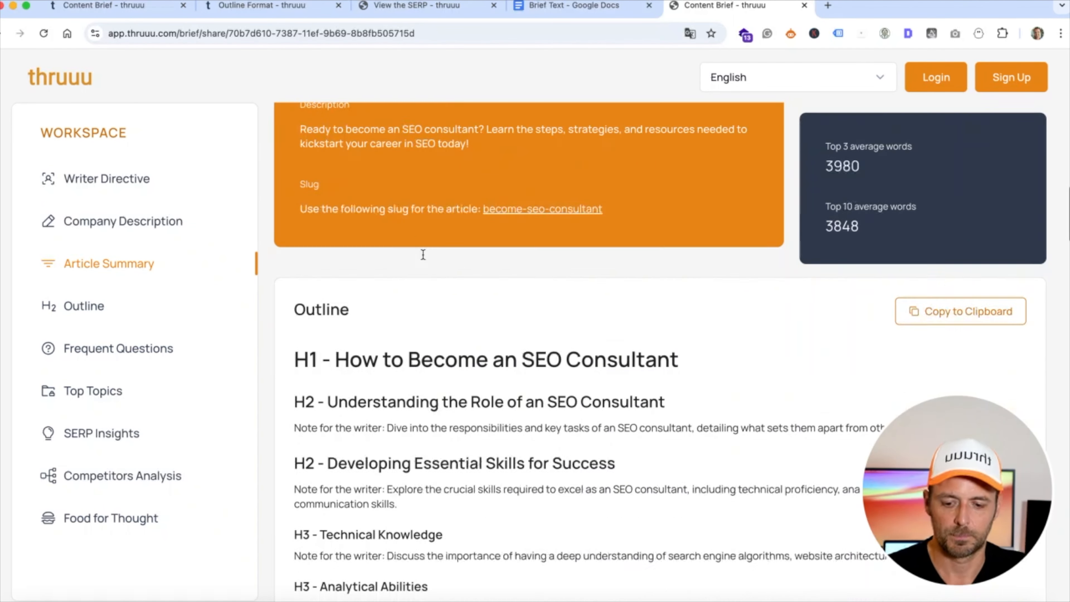
{"action": "left_click", "coordinate": [921, 119]}
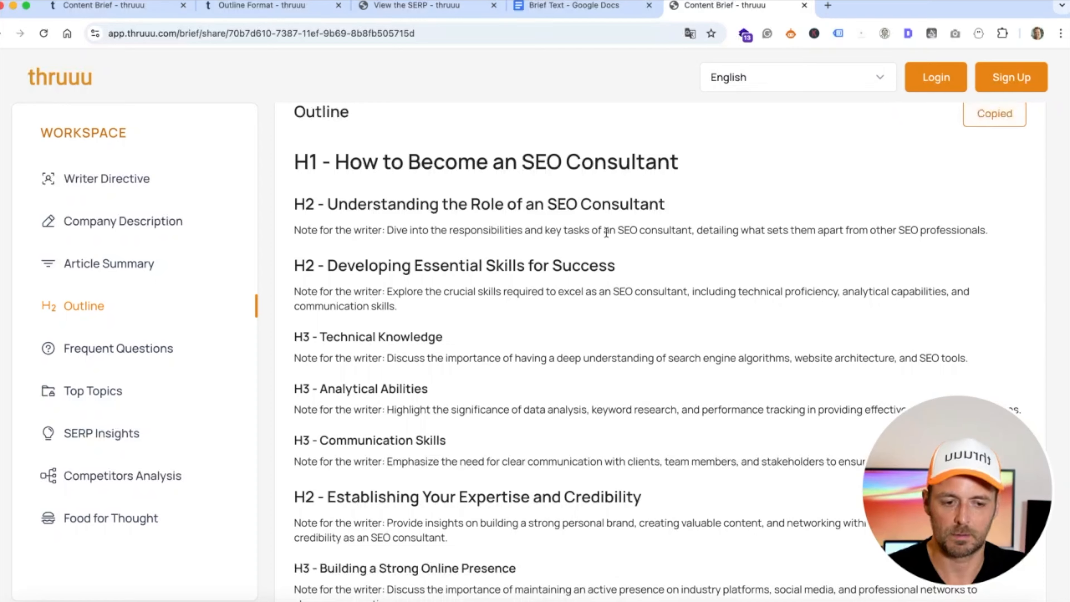
{"action": "scroll", "coordinate": [605, 233], "scroll_direction": "up", "scroll_amount": 1}
{"action": "scroll", "coordinate": [606, 232], "scroll_direction": "down", "scroll_amount": 15}
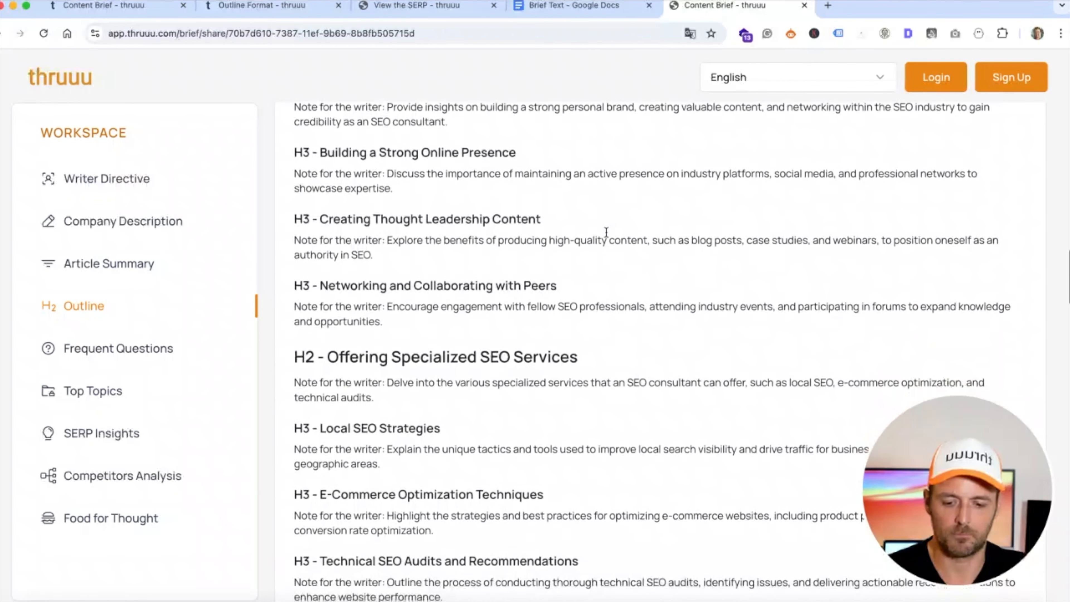
{"action": "scroll", "coordinate": [606, 233], "scroll_direction": "down", "scroll_amount": 8}
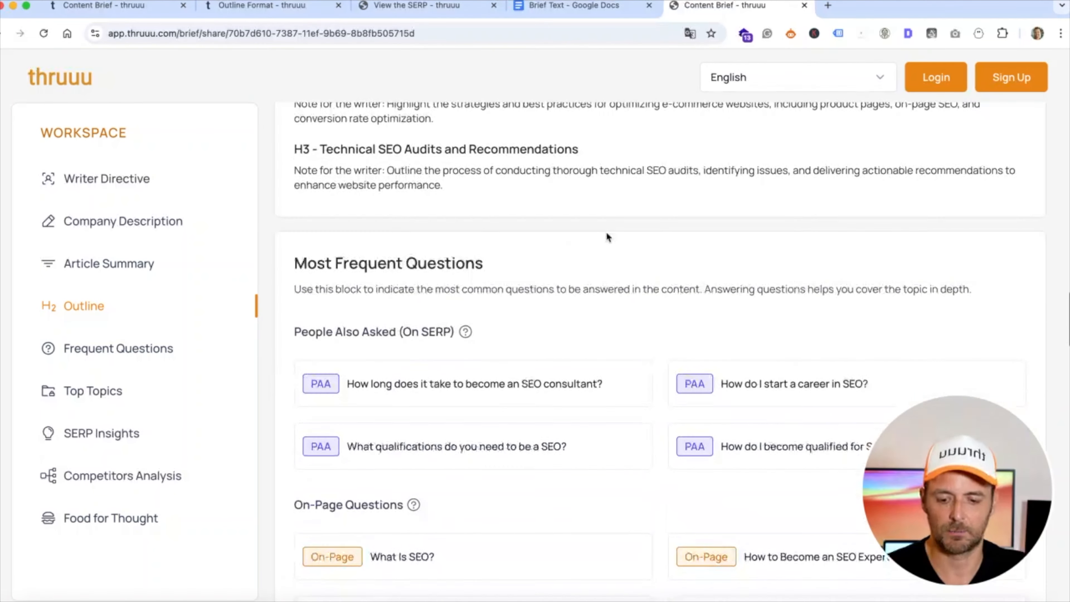
{"action": "scroll", "coordinate": [575, 285], "scroll_direction": "down", "scroll_amount": 10}
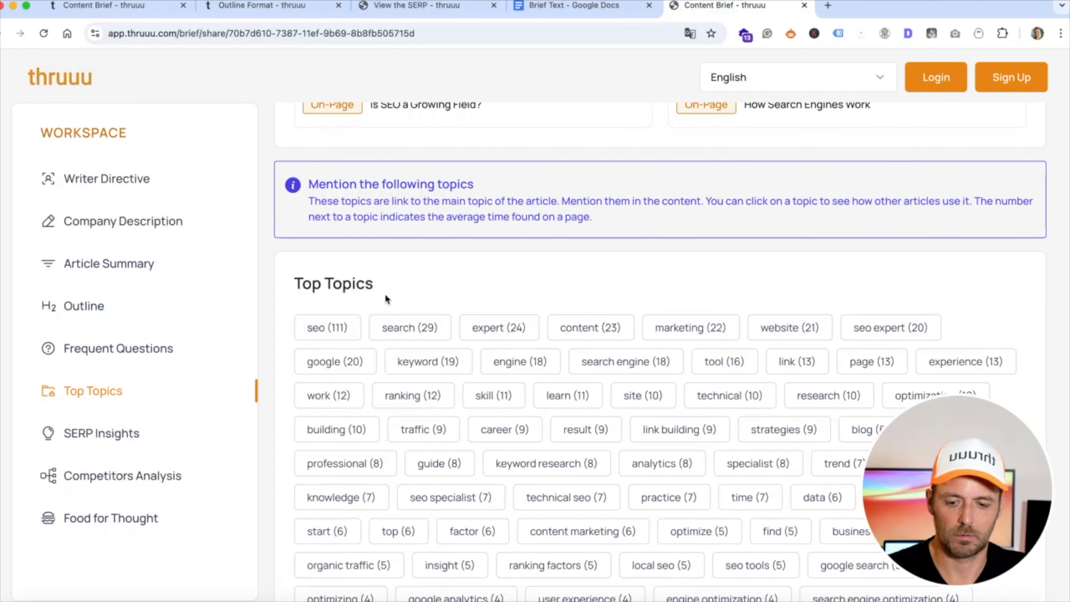
- Examine how competing articles use the topics "seo" and "search" from the shared brief's Top Topics
{"action": "scroll", "coordinate": [611, 286], "scroll_direction": "down", "scroll_amount": 1}
{"action": "scroll", "coordinate": [611, 285], "scroll_direction": "down", "scroll_amount": 2}
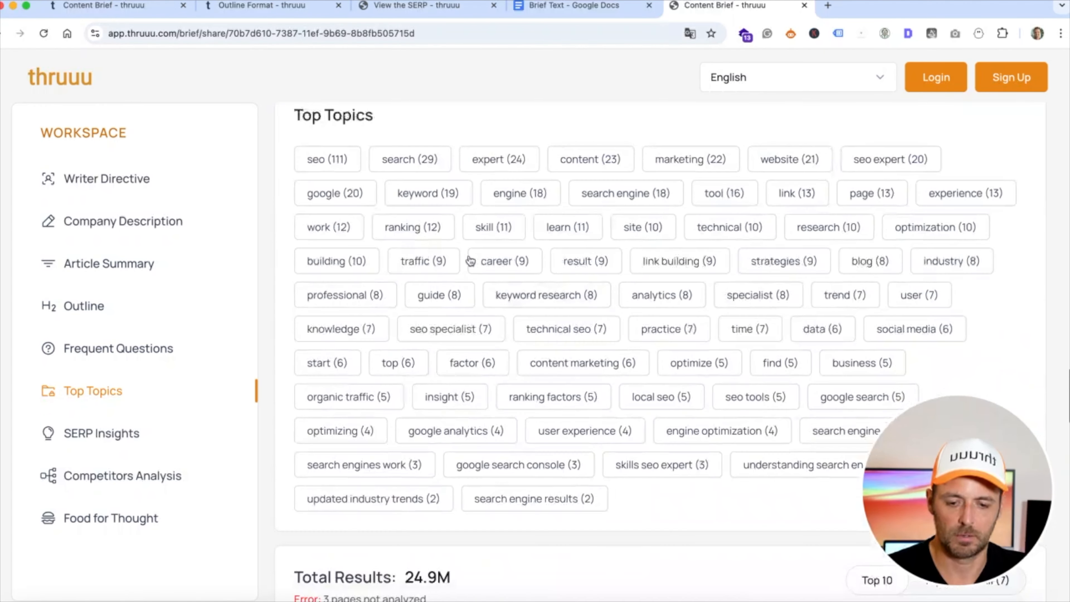
{"action": "left_click", "coordinate": [321, 160]}
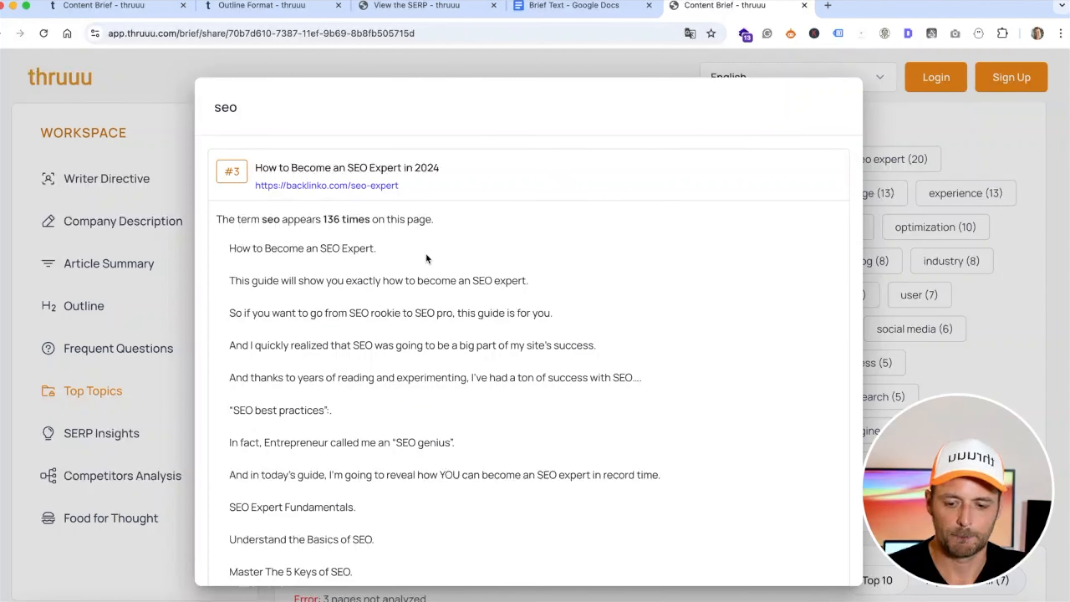
{"action": "left_click", "coordinate": [913, 127]}
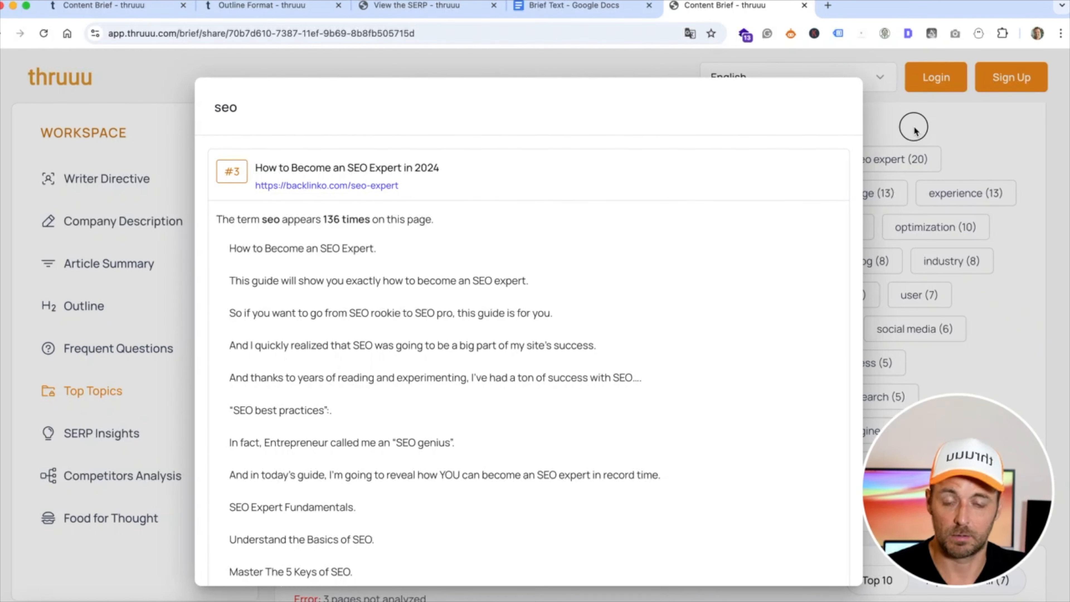
{"action": "left_click", "coordinate": [395, 158]}
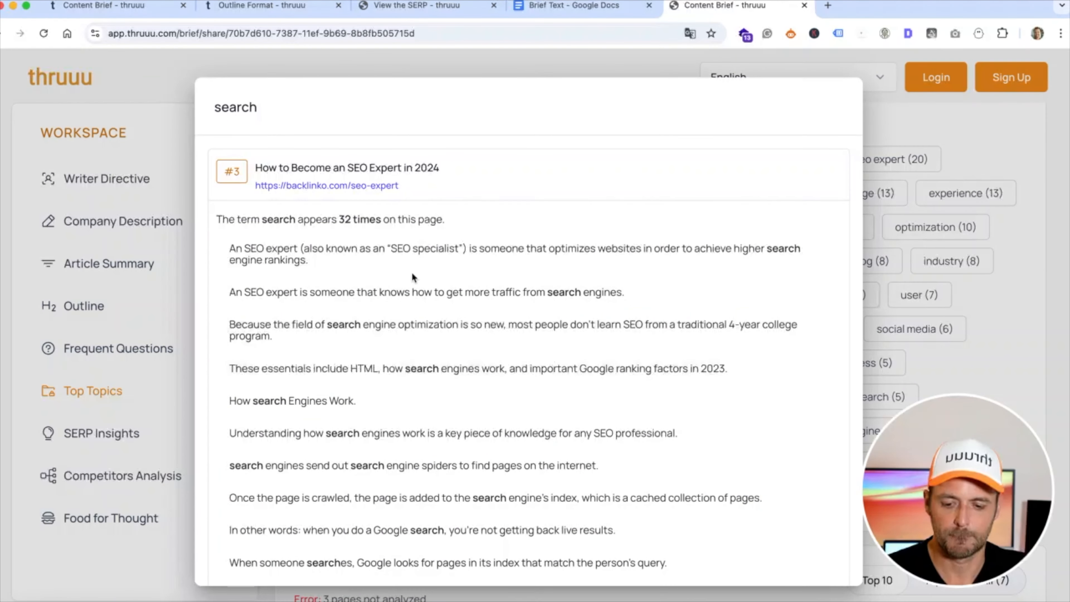
{"action": "scroll", "coordinate": [525, 274], "scroll_direction": "down", "scroll_amount": 15}
{"action": "scroll", "coordinate": [524, 272], "scroll_direction": "down", "scroll_amount": 8}
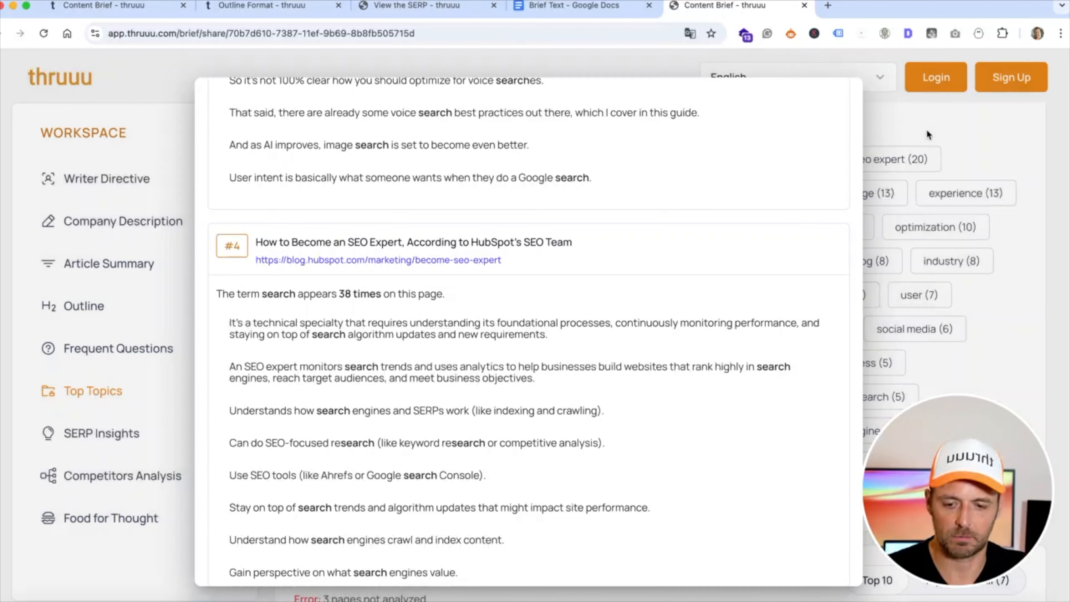
{"action": "left_click", "coordinate": [926, 130]}
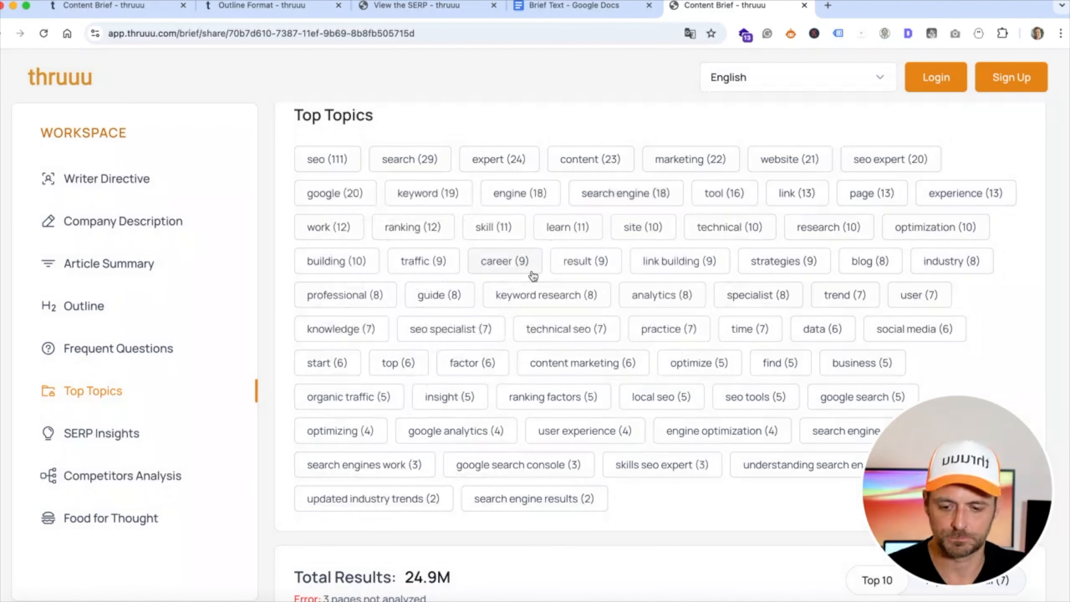
- Review the shared brief's SERP insights, competitors analysis and Food for Thought sections
{"action": "scroll", "coordinate": [532, 271], "scroll_direction": "down", "scroll_amount": 8}
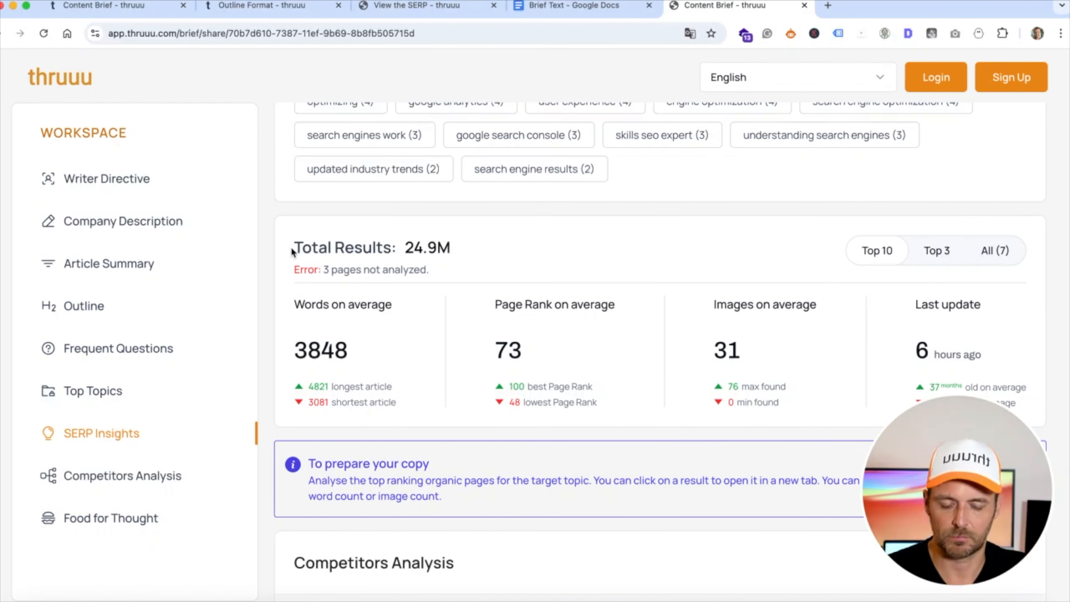
{"action": "scroll", "coordinate": [698, 254], "scroll_direction": "down", "scroll_amount": 10}
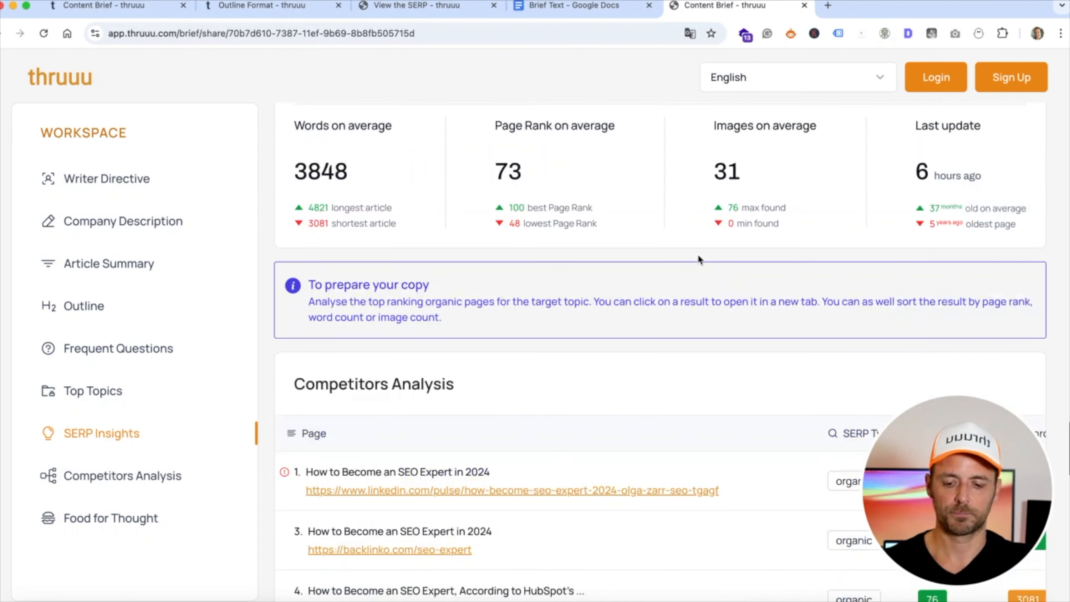
{"action": "scroll", "coordinate": [700, 260], "scroll_direction": "down", "scroll_amount": 15}
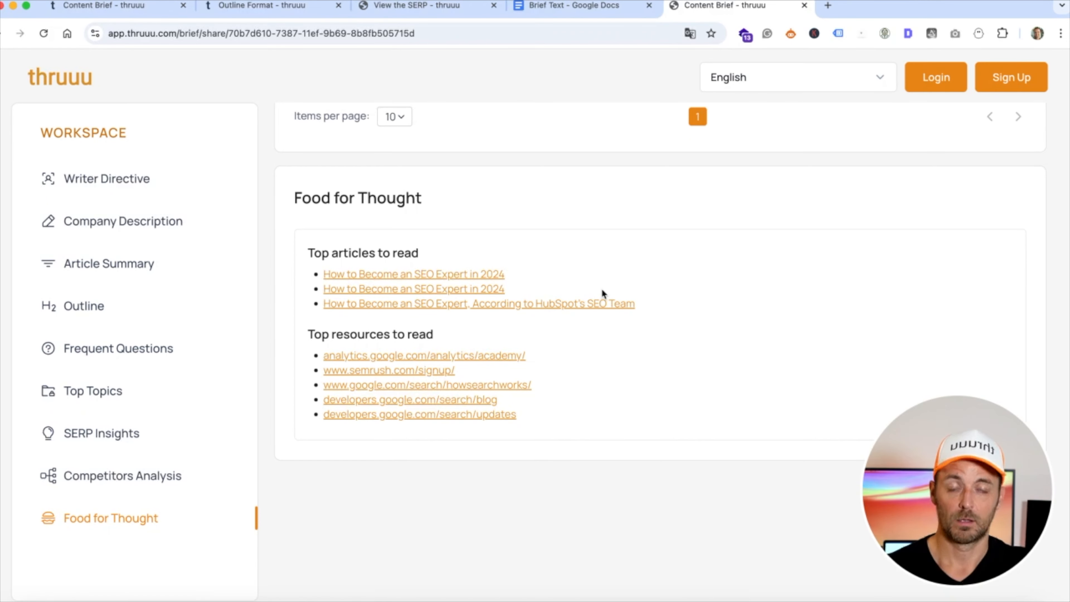
{"action": "scroll", "coordinate": [602, 287], "scroll_direction": "up", "scroll_amount": 10}
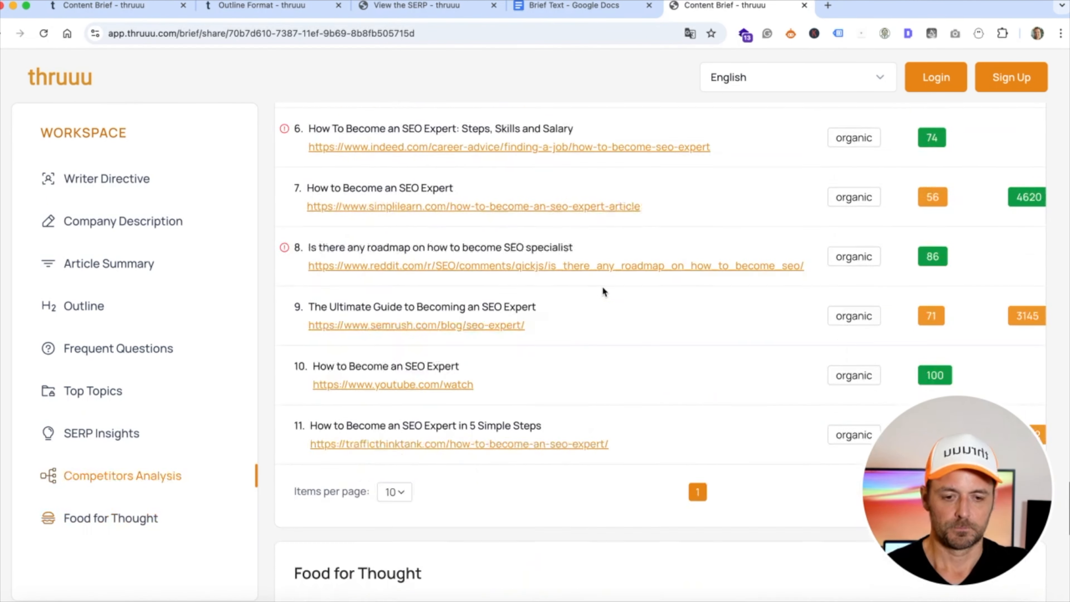
- Return to the editable brief, look through its list of source pages and disable the backlinko.com/seo-expert page
{"action": "left_click", "coordinate": [96, 13]}
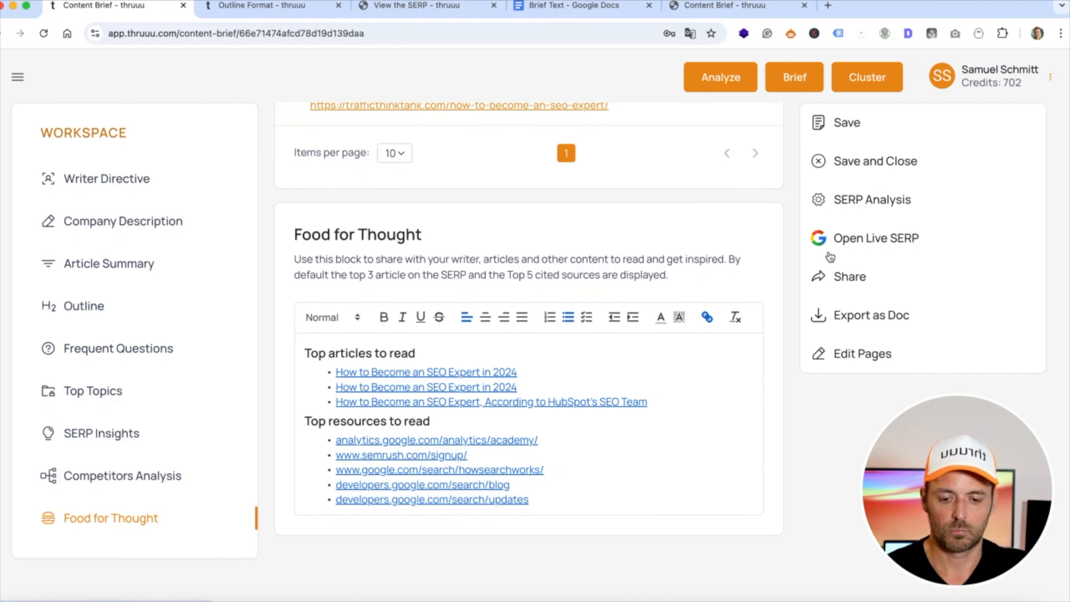
{"action": "left_click", "coordinate": [833, 355]}
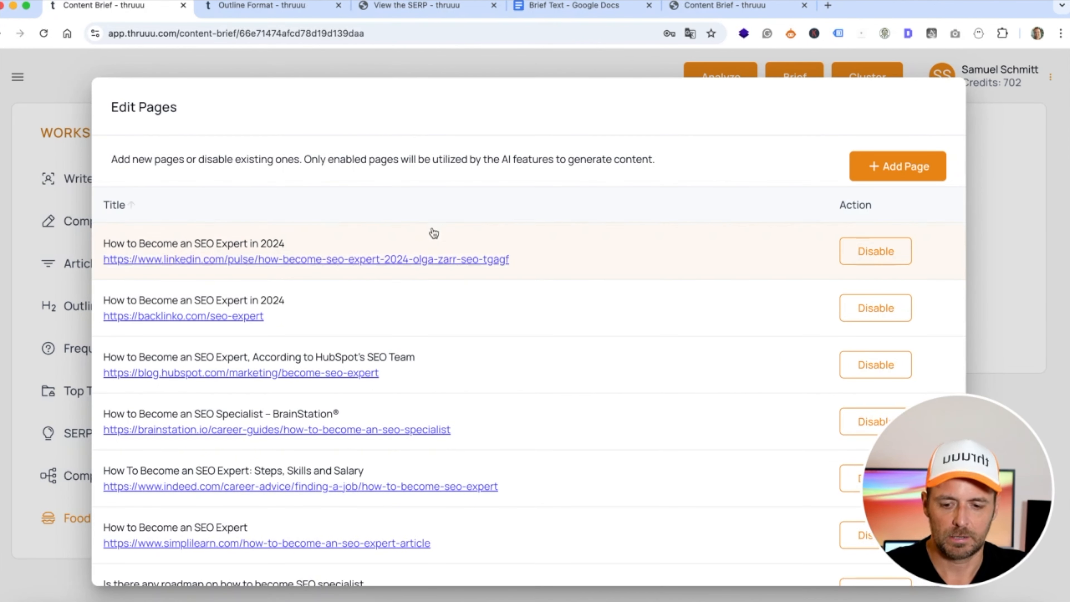
{"action": "scroll", "coordinate": [373, 295], "scroll_direction": "down", "scroll_amount": 10}
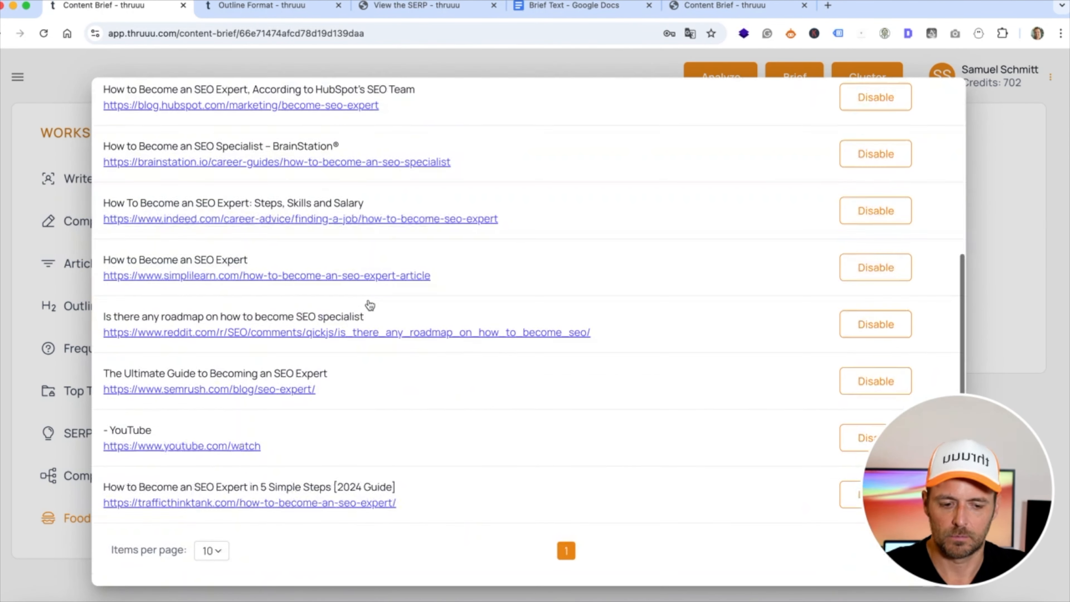
{"action": "scroll", "coordinate": [370, 303], "scroll_direction": "up", "scroll_amount": 10}
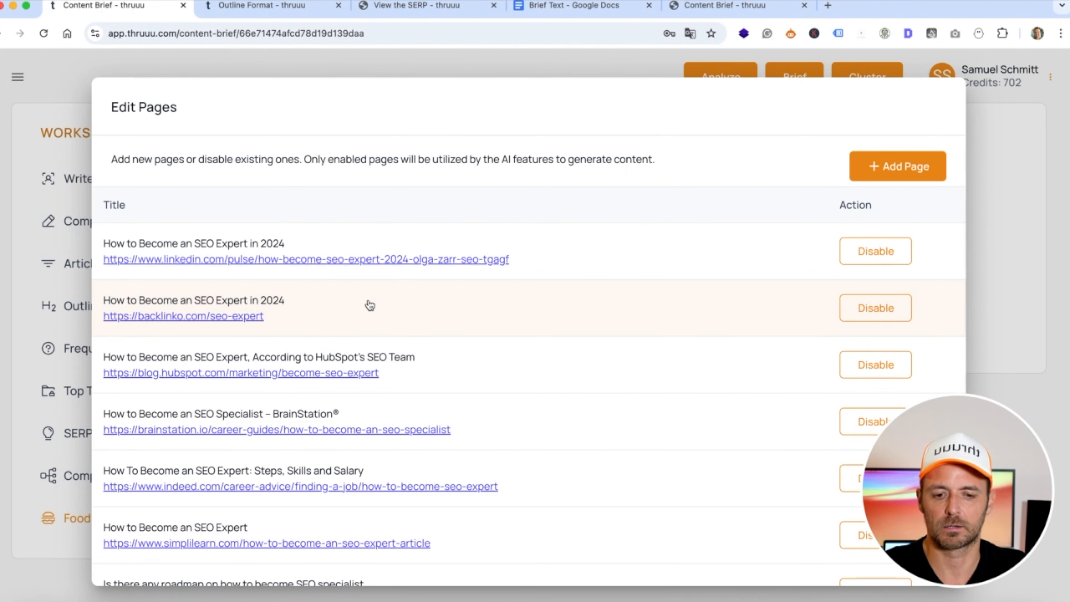
{"action": "scroll", "coordinate": [369, 305], "scroll_direction": "down", "scroll_amount": 10}
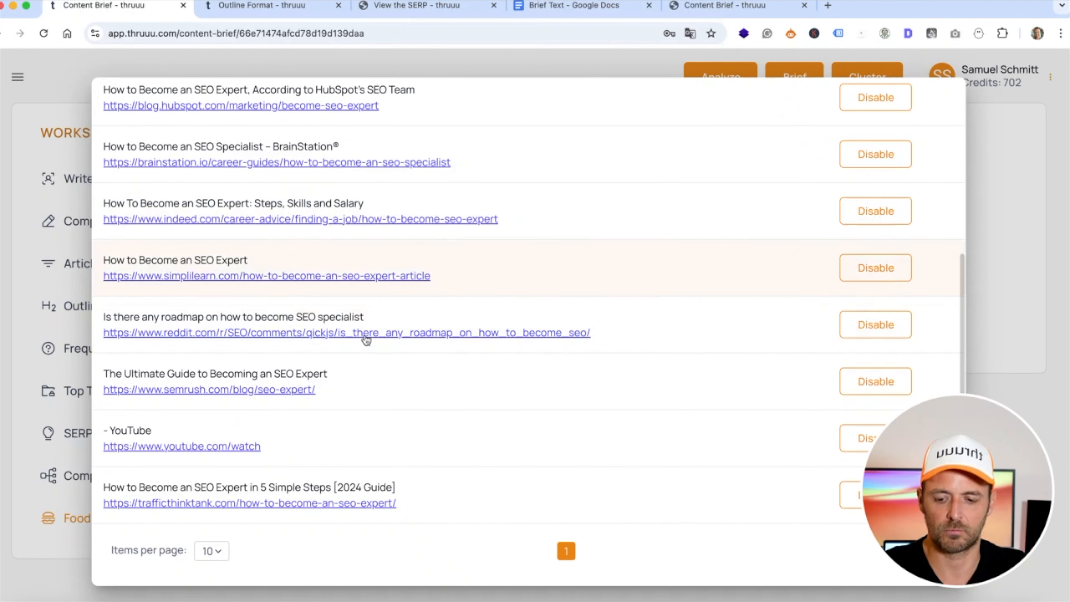
{"action": "scroll", "coordinate": [373, 295], "scroll_direction": "up", "scroll_amount": 10}
{"action": "scroll", "coordinate": [454, 290], "scroll_direction": "down", "scroll_amount": 5}
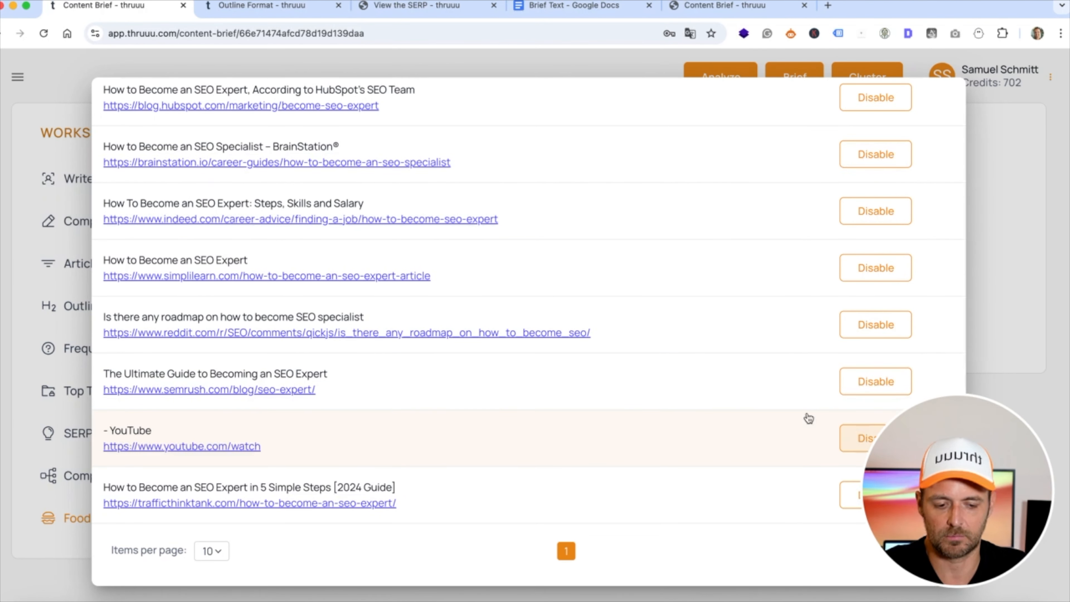
{"action": "scroll", "coordinate": [788, 402], "scroll_direction": "up", "scroll_amount": 2}
{"action": "scroll", "coordinate": [788, 402], "scroll_direction": "up", "scroll_amount": 3}
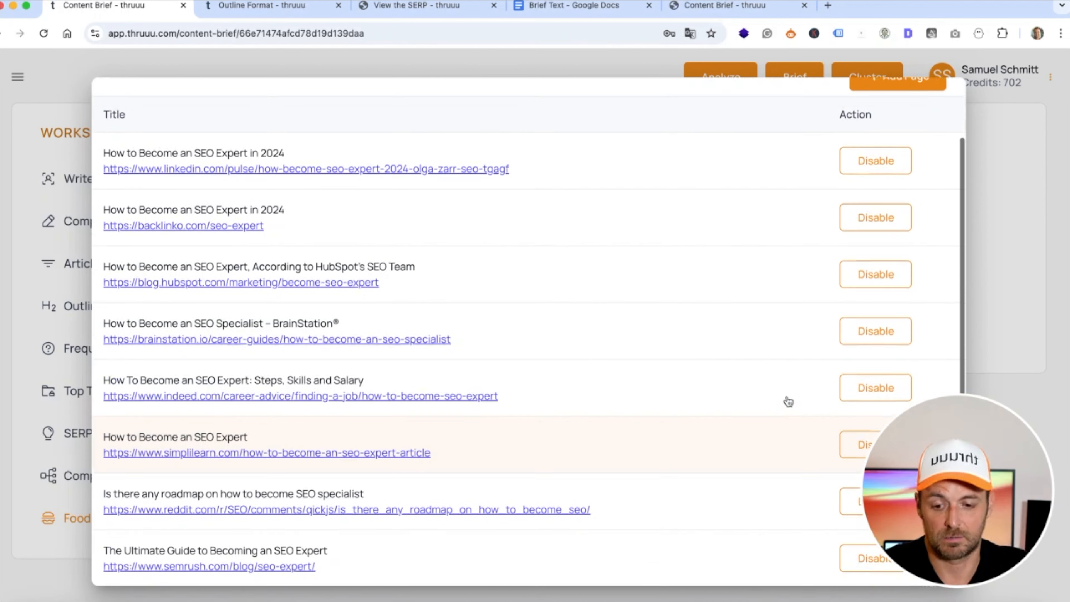
{"action": "left_click", "coordinate": [849, 223]}
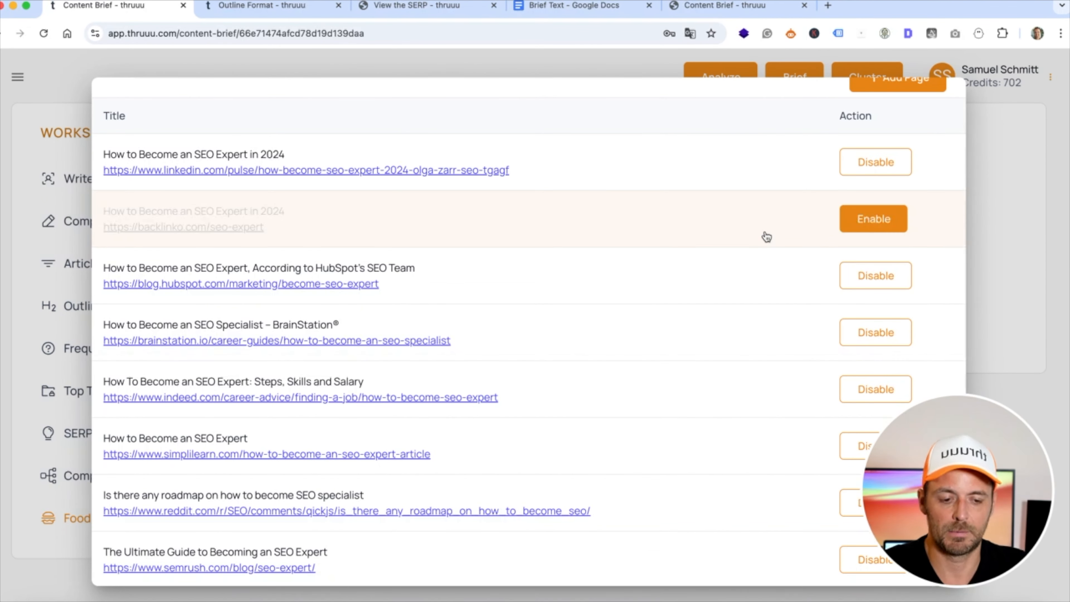
{"action": "scroll", "coordinate": [766, 237], "scroll_direction": "up", "scroll_amount": 3}
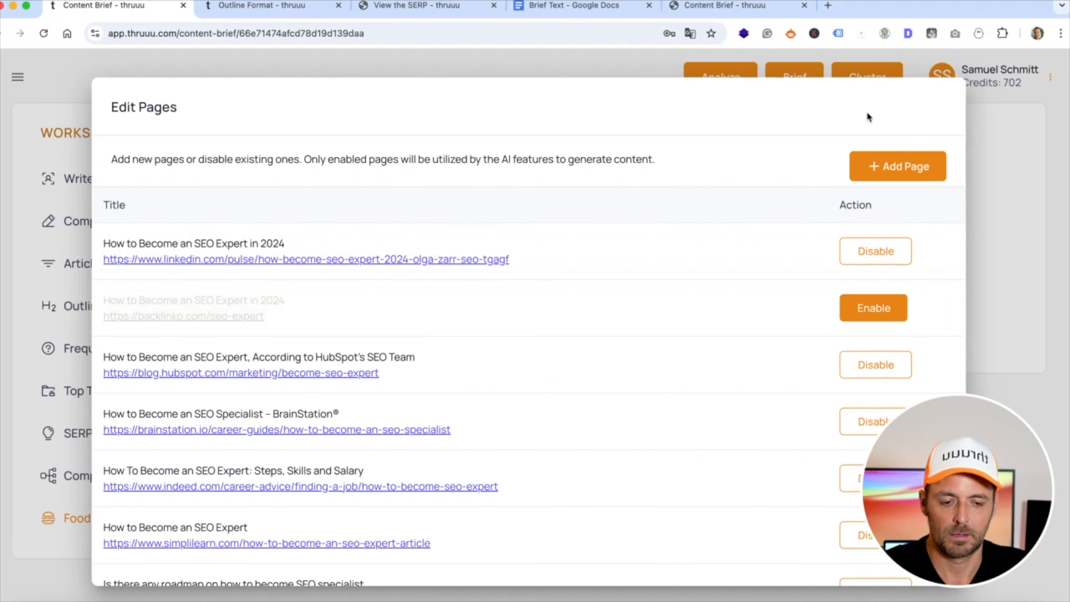
- View the form for adding a page by URL, and leave the page list without adding one
{"action": "left_click", "coordinate": [861, 173]}
{"action": "left_click", "coordinate": [385, 354]}
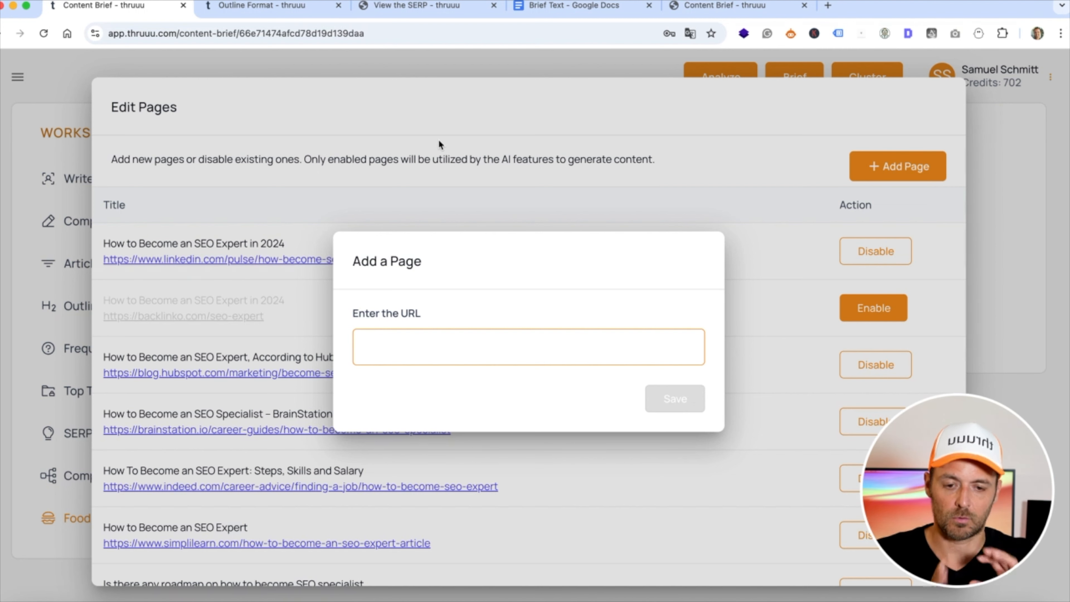
{"action": "left_click", "coordinate": [995, 157]}
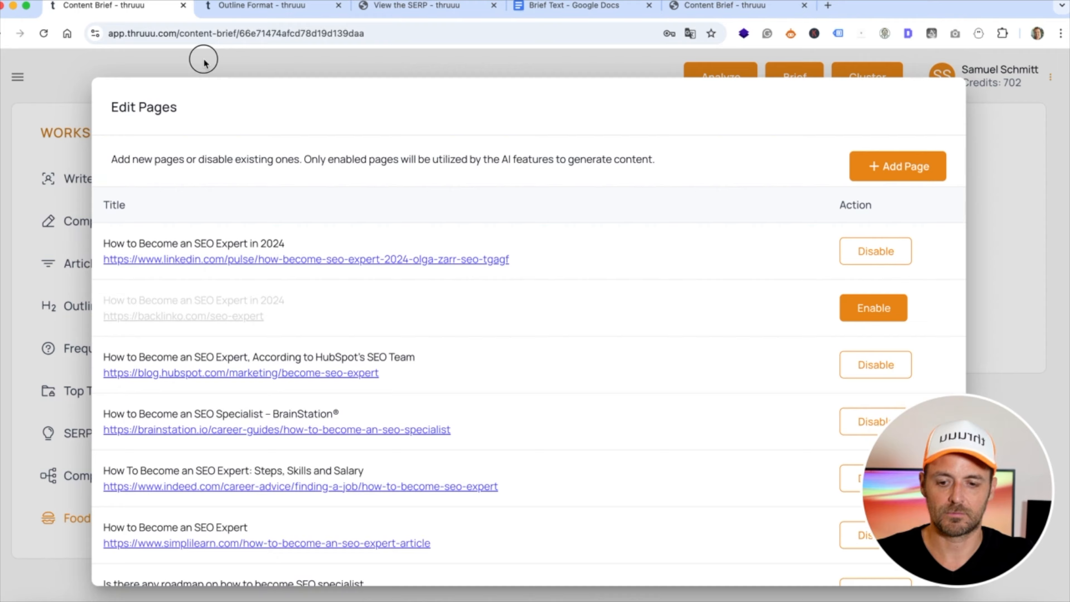
{"action": "left_click", "coordinate": [204, 61]}
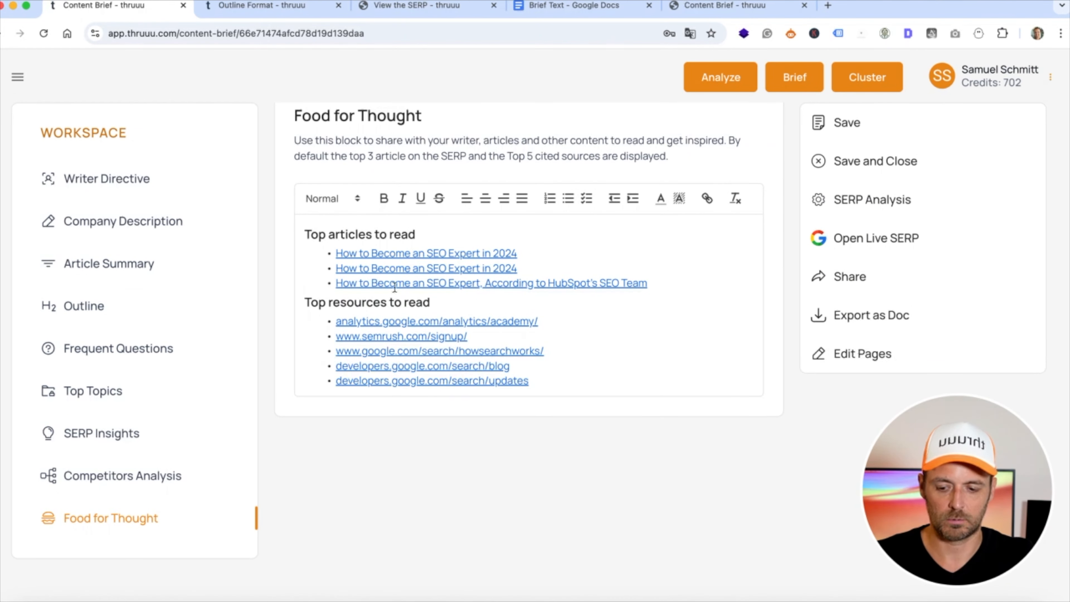
- Open the brief's outline in the outline editor and display the competitors' outlines
{"action": "left_click", "coordinate": [77, 301]}
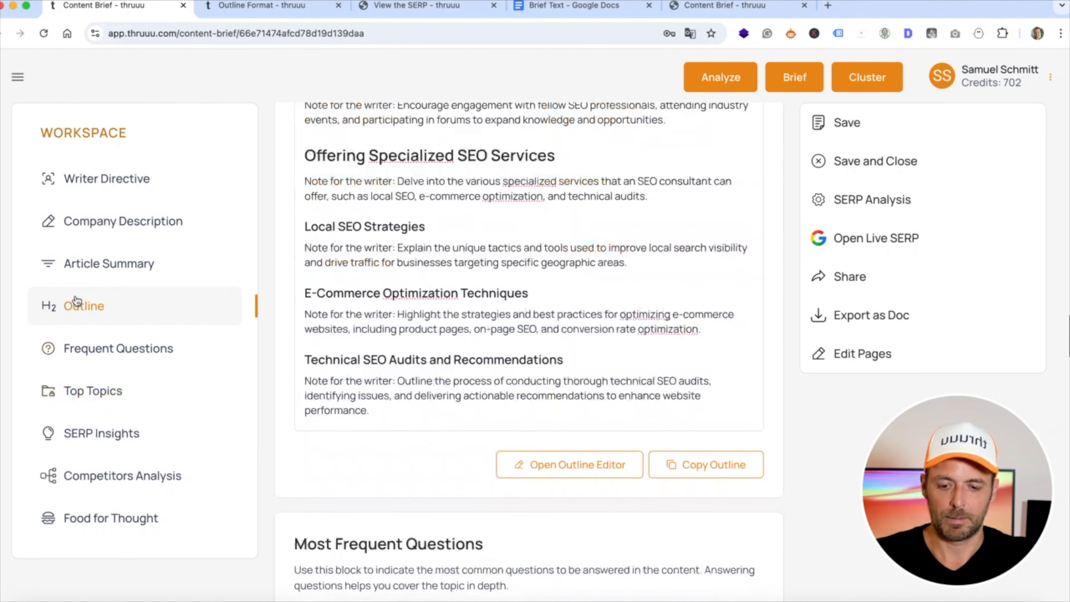
{"action": "scroll", "coordinate": [538, 265], "scroll_direction": "down", "scroll_amount": 15}
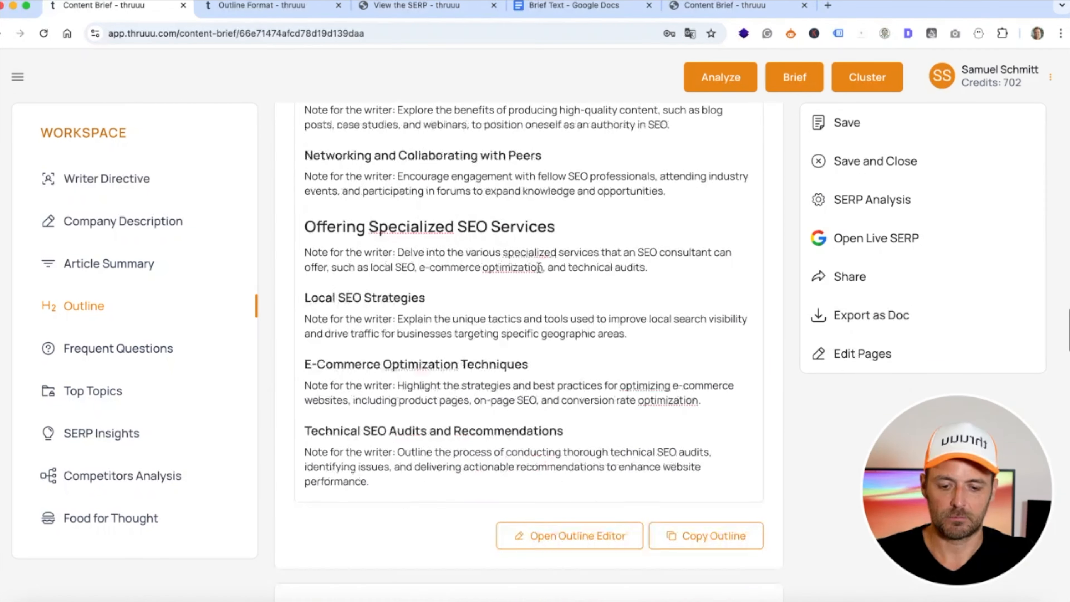
{"action": "left_click", "coordinate": [534, 308]}
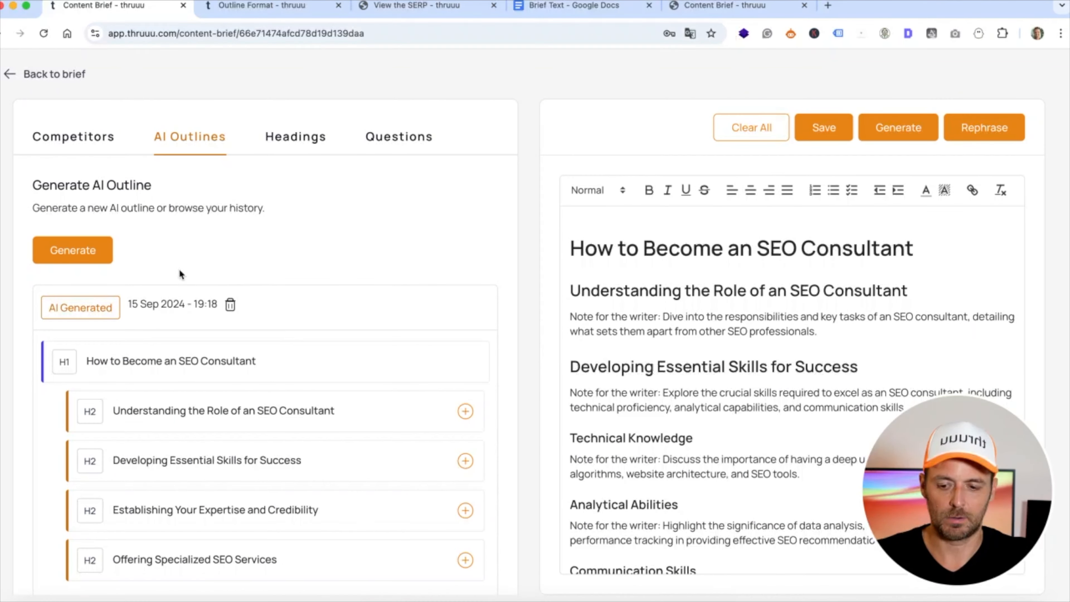
{"action": "scroll", "coordinate": [330, 335], "scroll_direction": "down", "scroll_amount": 3}
{"action": "scroll", "coordinate": [329, 336], "scroll_direction": "up", "scroll_amount": 2}
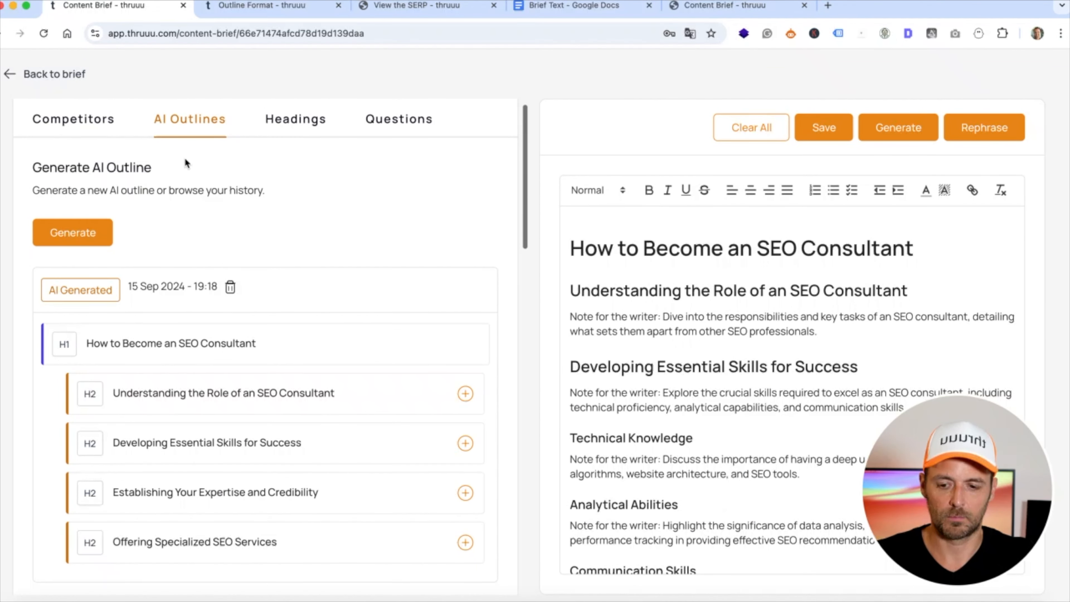
{"action": "left_click", "coordinate": [98, 129]}
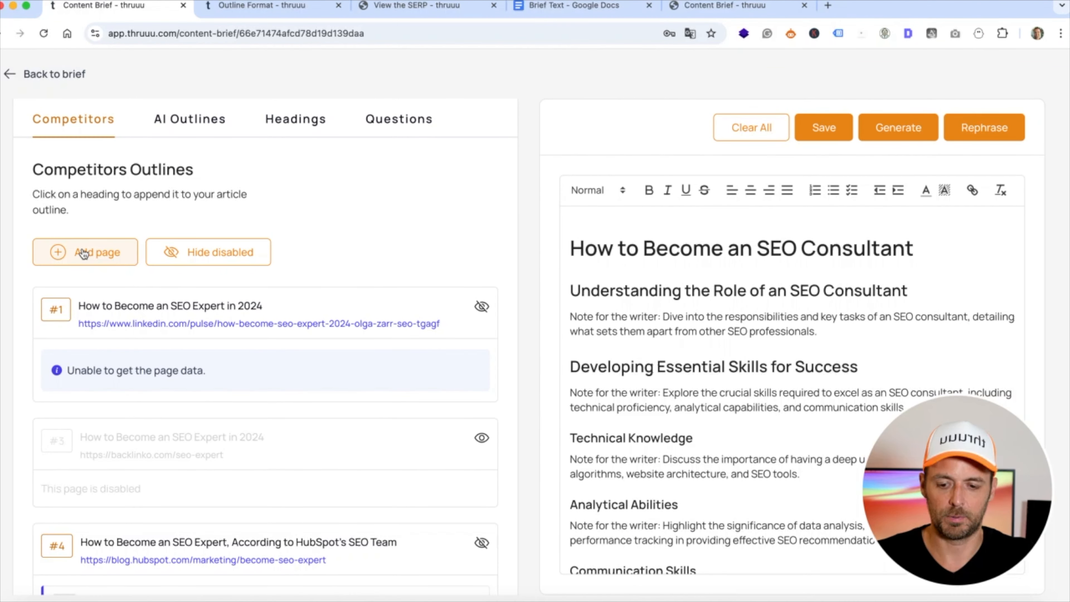
- Disable the HubSpot page among the competitors' outlines and hide all disabled pages from the list
{"action": "scroll", "coordinate": [485, 318], "scroll_direction": "down", "scroll_amount": 5}
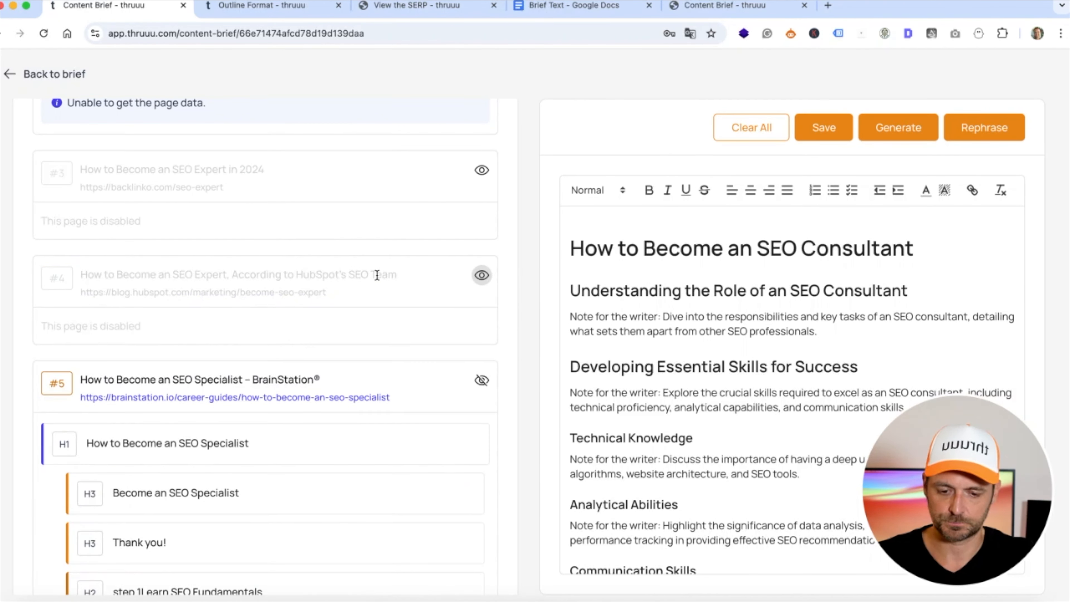
{"action": "scroll", "coordinate": [377, 279], "scroll_direction": "up", "scroll_amount": 3}
{"action": "left_click", "coordinate": [214, 163]}
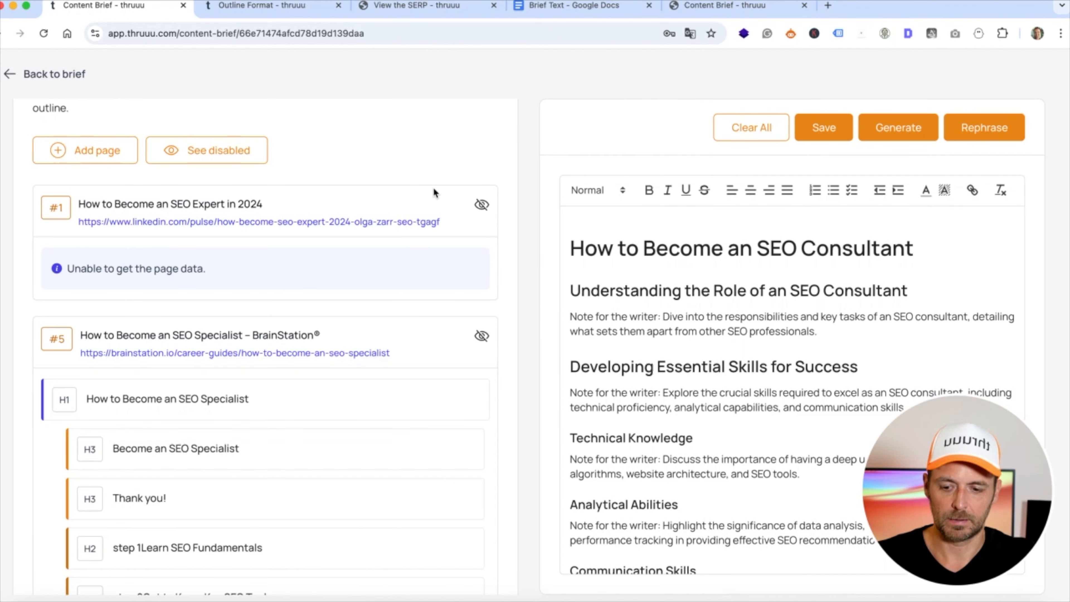
{"action": "scroll", "coordinate": [430, 173], "scroll_direction": "up", "scroll_amount": 2}
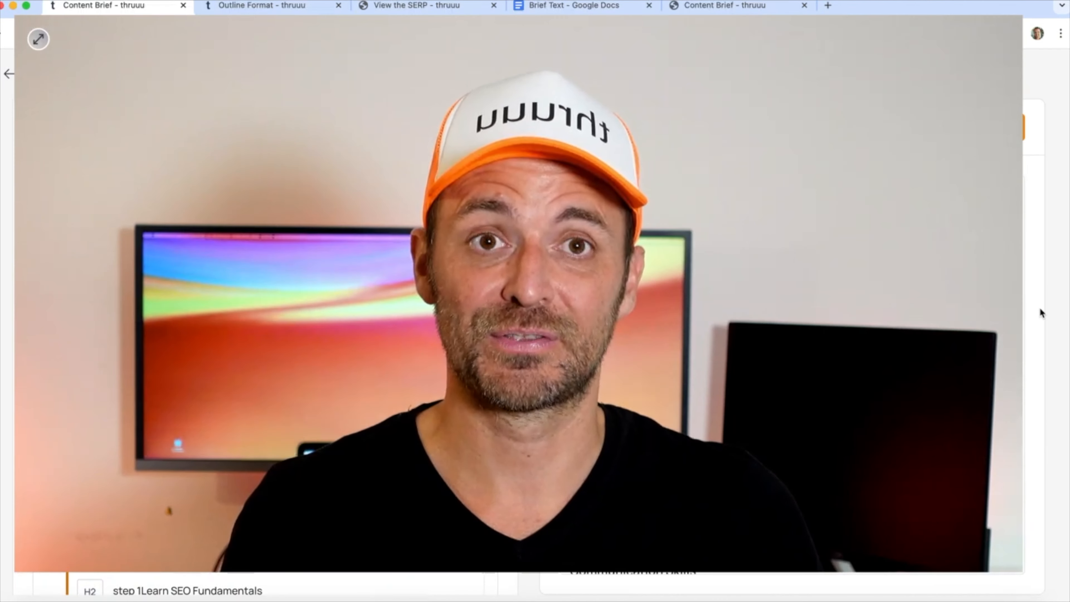